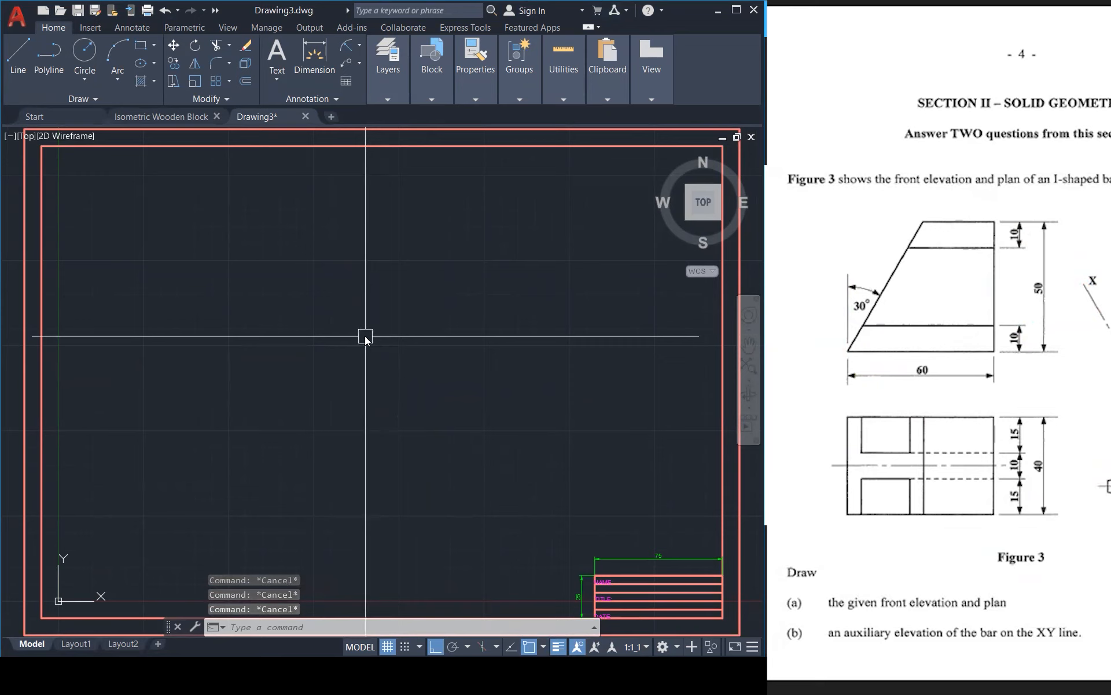
Draw a 60 mm horizontal base line for the front elevation near the middle of the sheet
{"action": "left_click", "coordinate": [309, 346]}
{"action": "type", "text": "60"}
{"action": "key", "text": "Return"}
{"action": "key", "text": "Escape"}
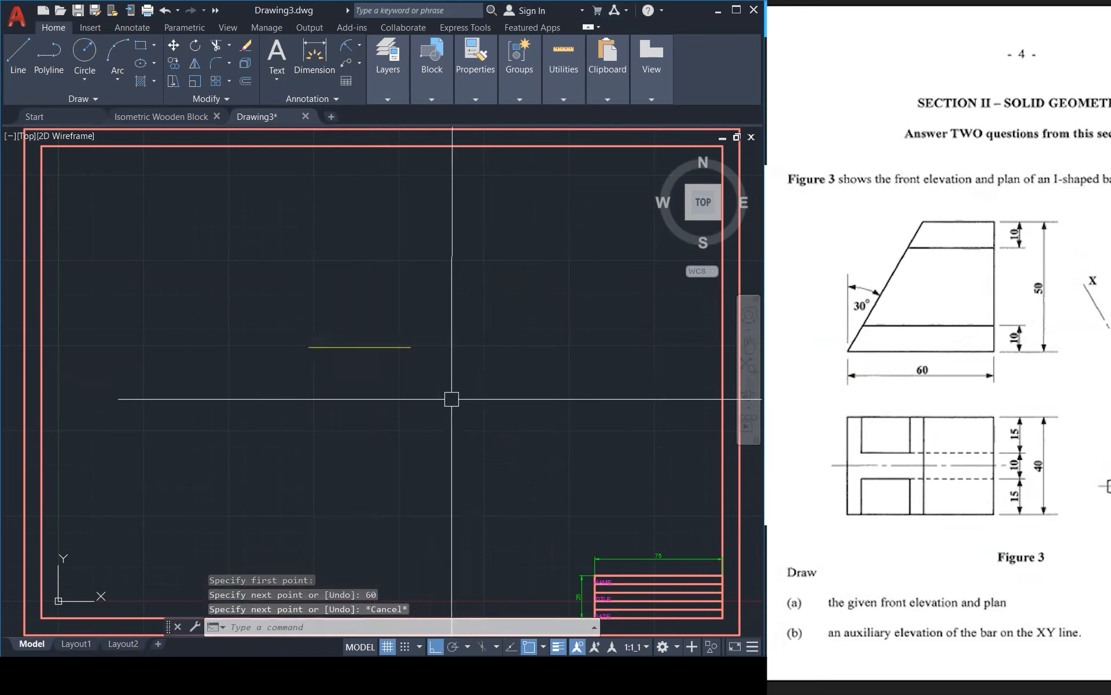
{"action": "key", "text": "Escape"}
Draw a 50 mm vertical line upward from the right end of the base line
{"action": "scroll", "coordinate": [312, 356], "scroll_direction": "up", "scroll_amount": 2}
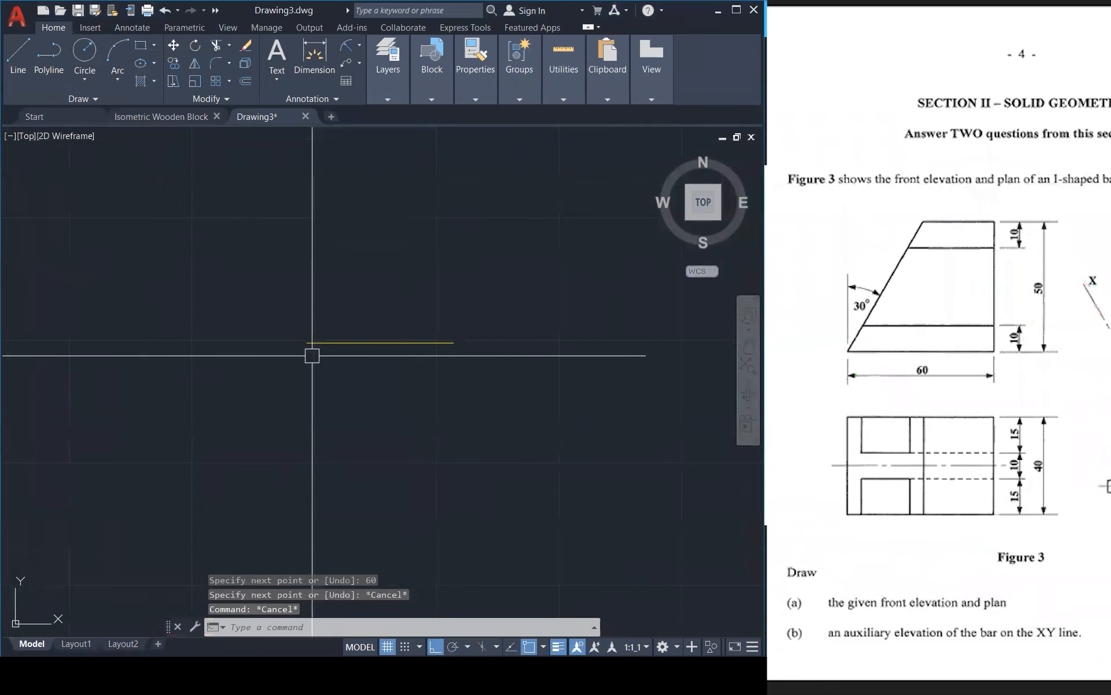
{"action": "key", "text": "l"}
{"action": "key", "text": "Return"}
{"action": "left_click", "coordinate": [453, 342]}
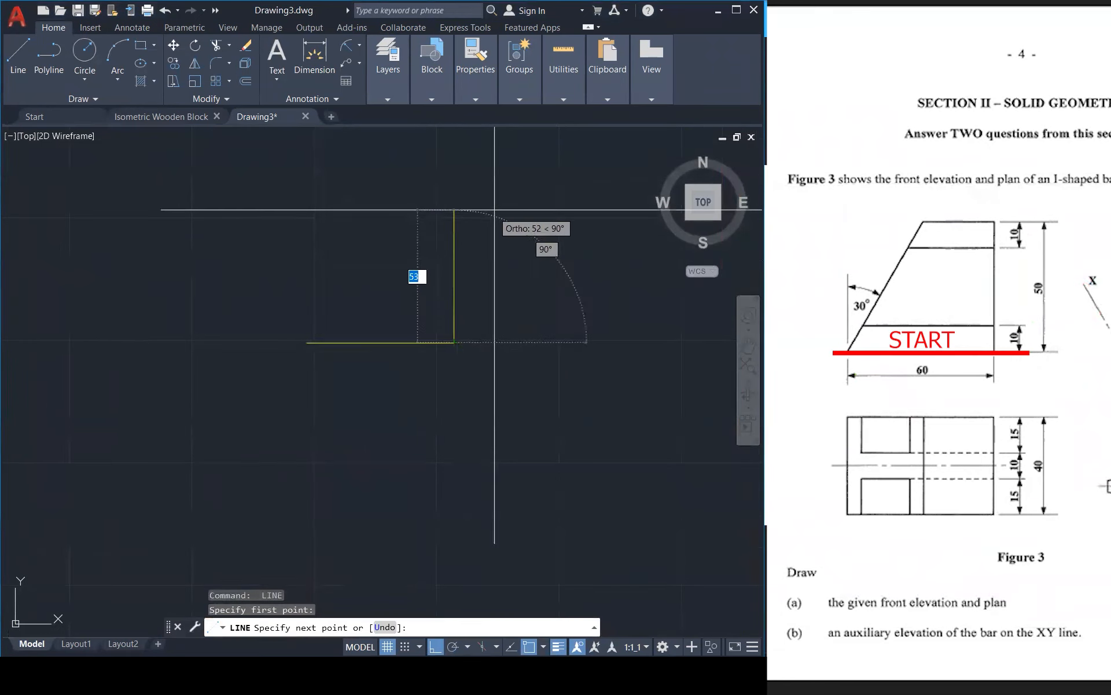
{"action": "type", "text": "50"}
{"action": "key", "text": "Return"}
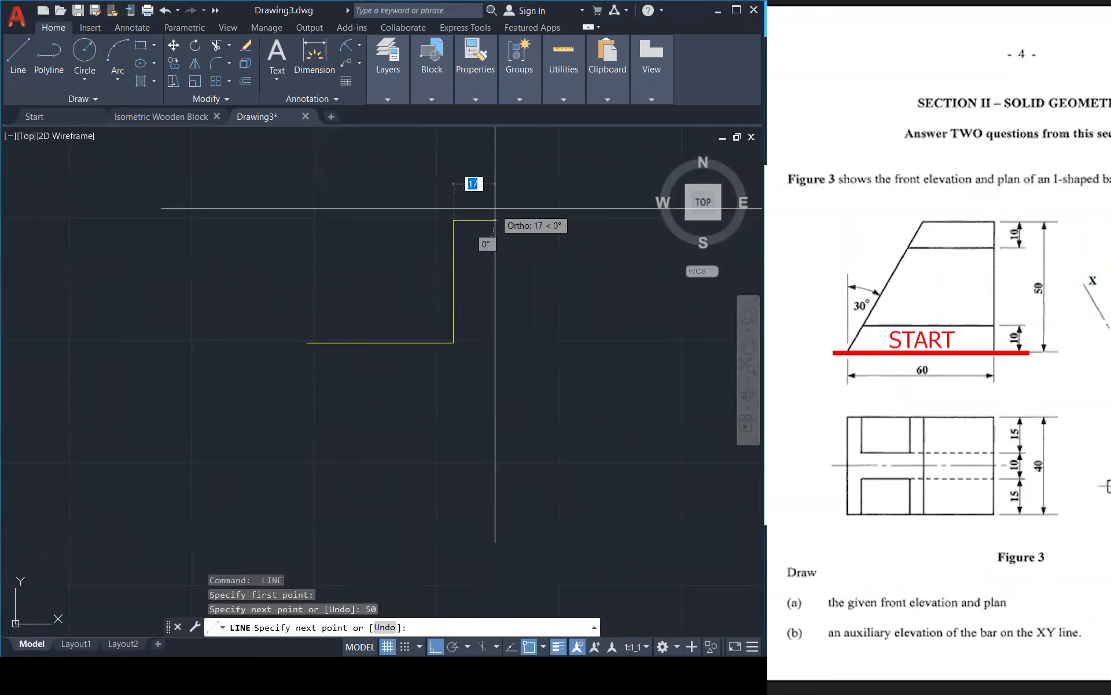
{"action": "type", "text": "6"}
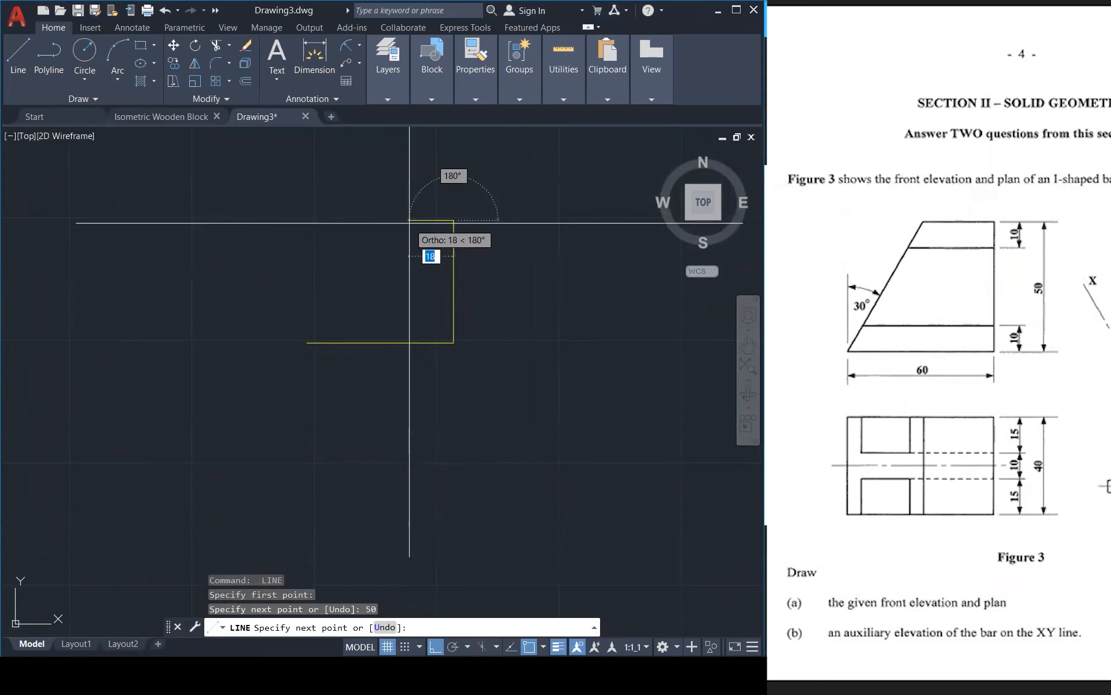
{"action": "key", "text": "Escape"}
{"action": "key", "text": "Return"}
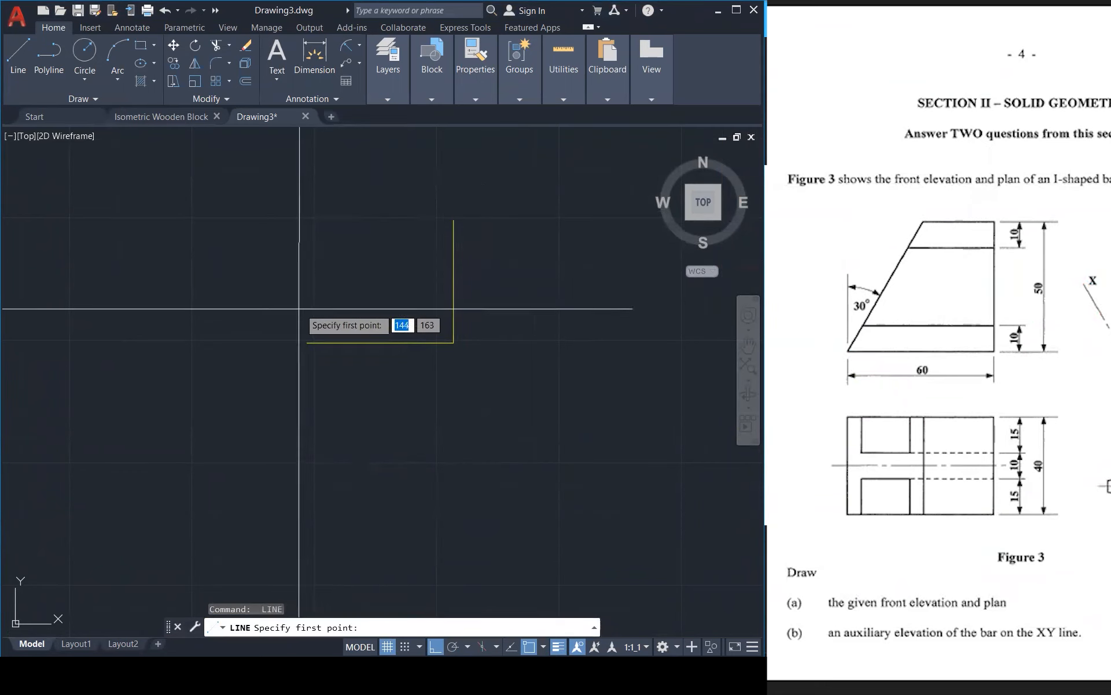
{"action": "left_click", "coordinate": [307, 342]}
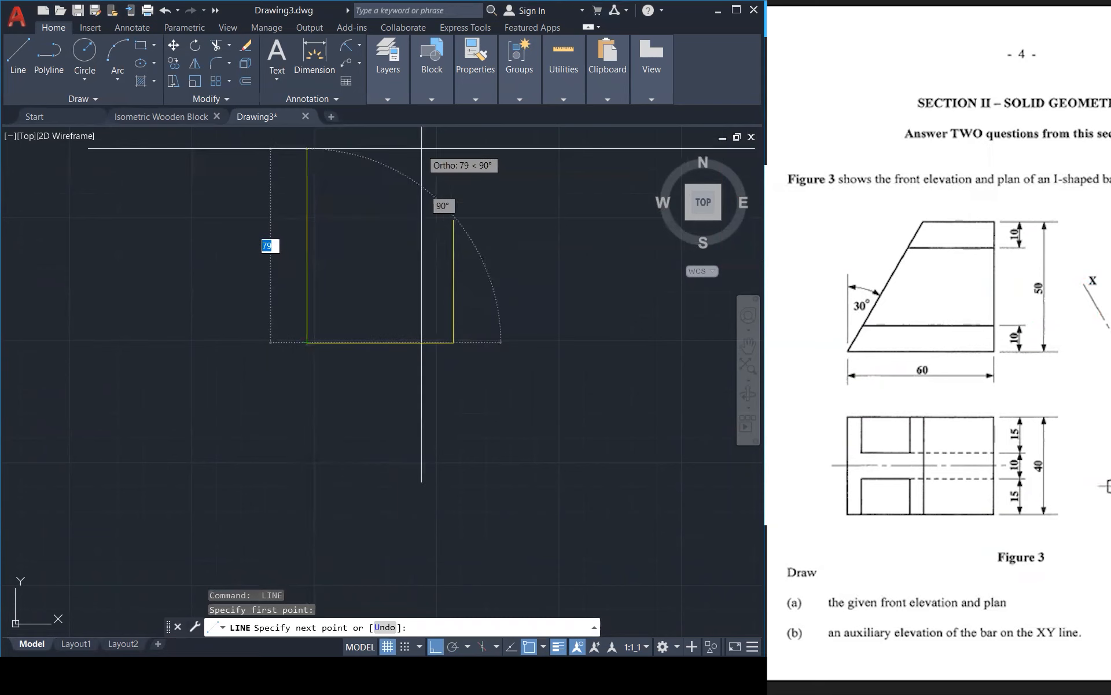
{"action": "key", "text": "Escape"}
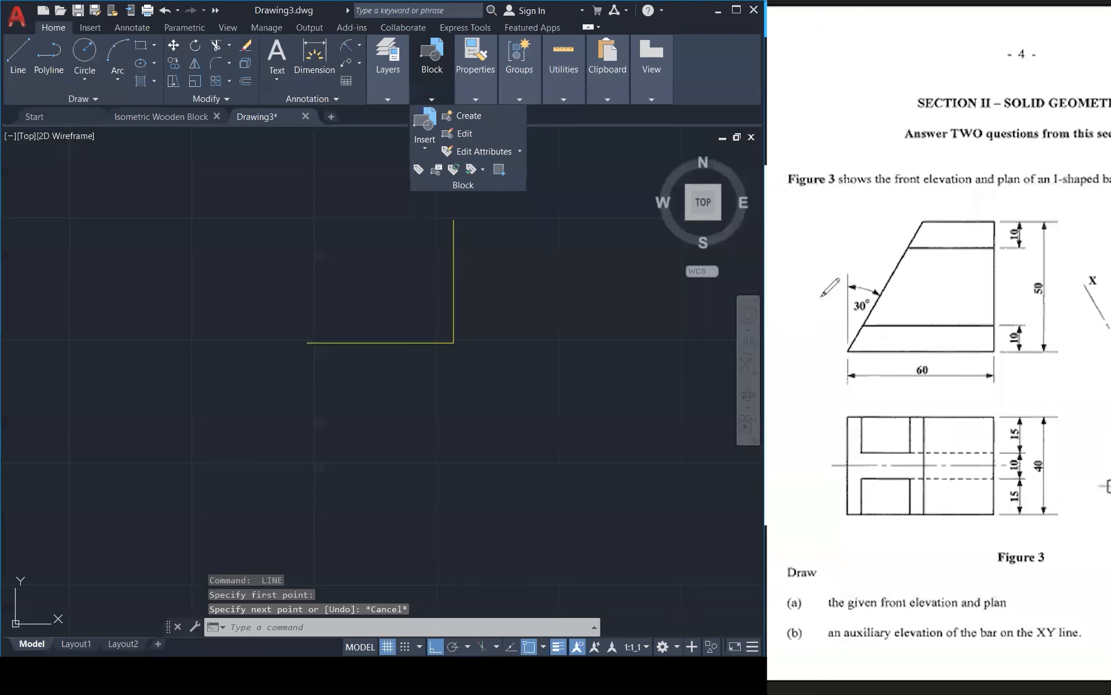
Sketch a right angle split by an inclined line on the question sheet, marking 30° from the vertical and 60° from the horizontal
{"action": "left_click_drag", "start_coordinate": [843, 300], "coordinate": [876, 314]}
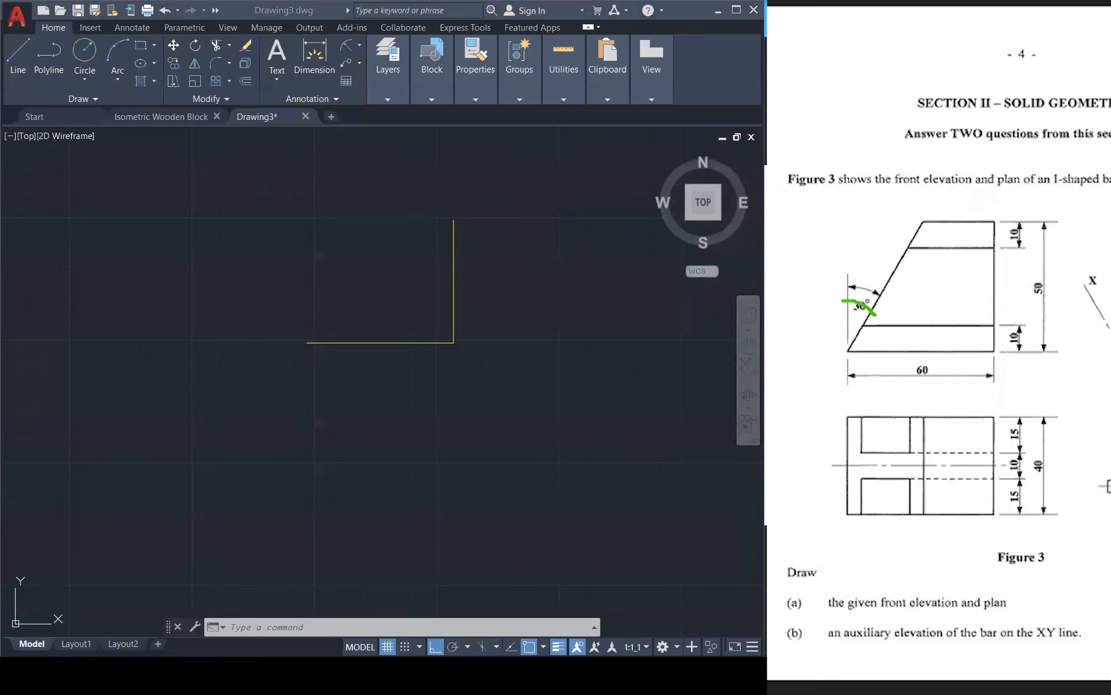
{"action": "mouse_move", "coordinate": [948, 88]}
{"action": "left_mouse_down"}
{"action": "mouse_move", "coordinate": [946, 235]}
{"action": "mouse_move", "coordinate": [1076, 214]}
{"action": "left_mouse_up"}
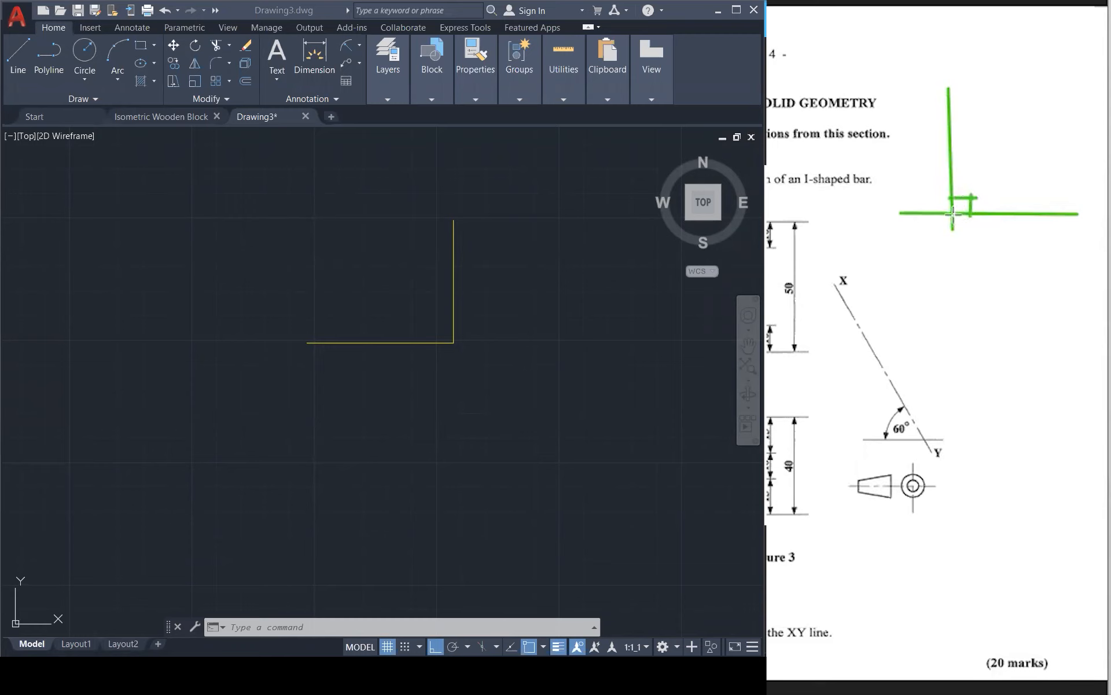
{"action": "mouse_move", "coordinate": [955, 213]}
{"action": "left_mouse_down"}
{"action": "mouse_move", "coordinate": [1010, 55]}
{"action": "mouse_move", "coordinate": [1011, 70]}
{"action": "left_mouse_up"}
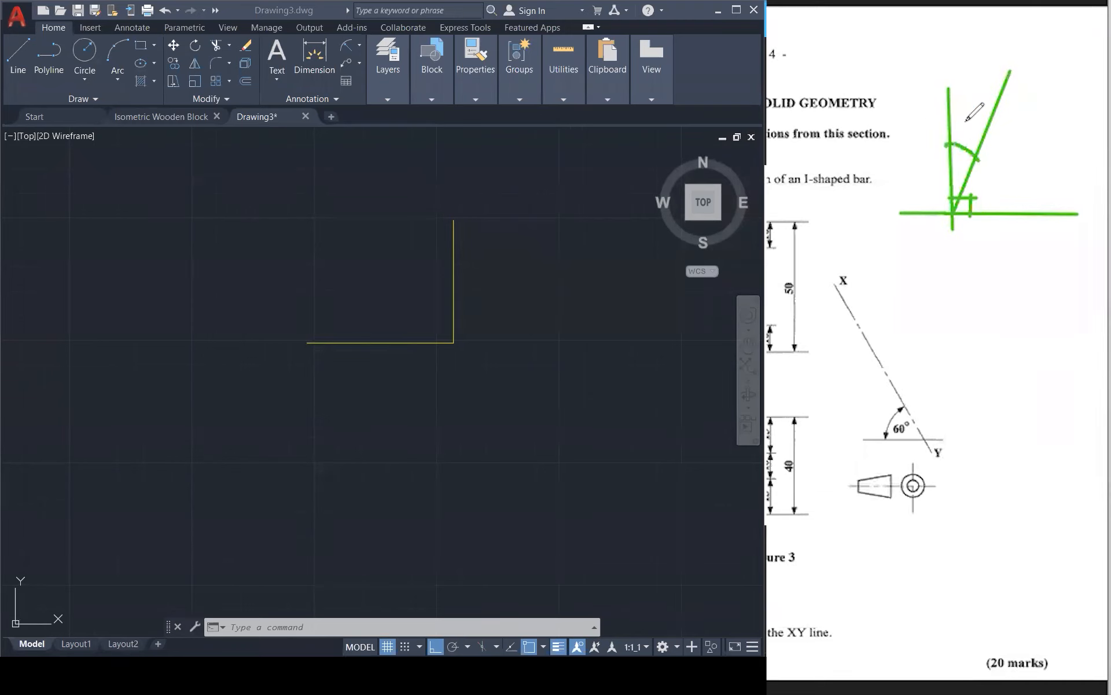
{"action": "left_click_drag", "start_coordinate": [970, 115], "coordinate": [962, 127]}
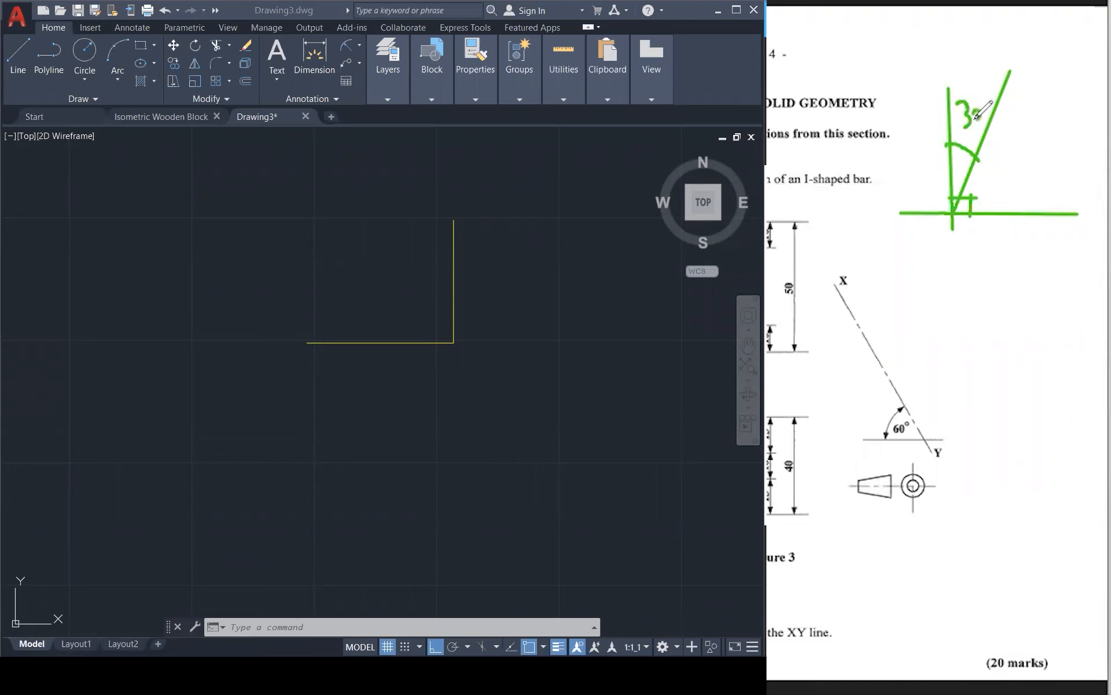
{"action": "left_click_drag", "start_coordinate": [982, 136], "coordinate": [1014, 164]}
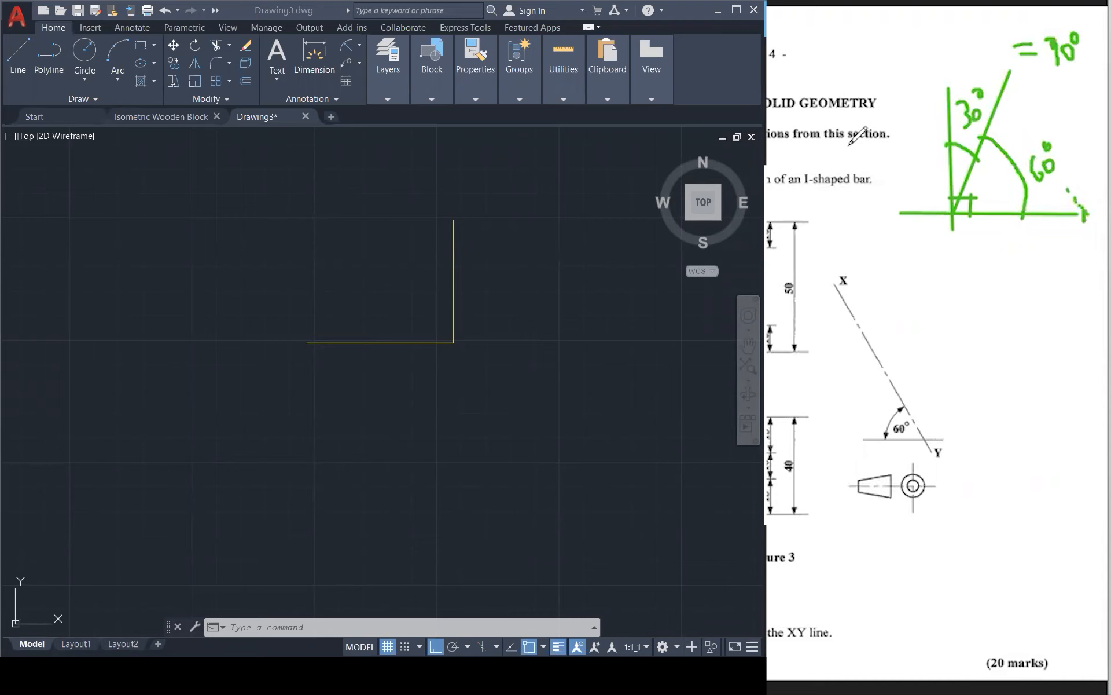
{"action": "left_click", "coordinate": [308, 331]}
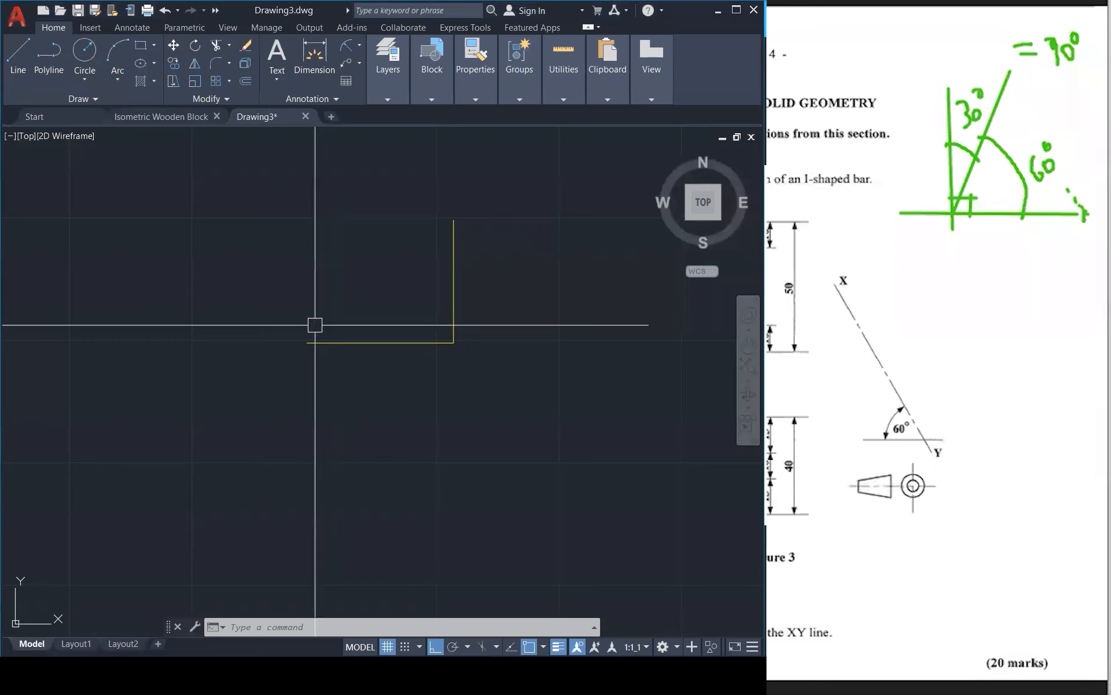
{"action": "key", "text": "Escape"}
{"action": "key", "text": "Escape"}
{"action": "key", "text": "Escape"}
{"action": "type", "text": "l"}
{"action": "key", "text": "Return"}
{"action": "type", "text": "n"}
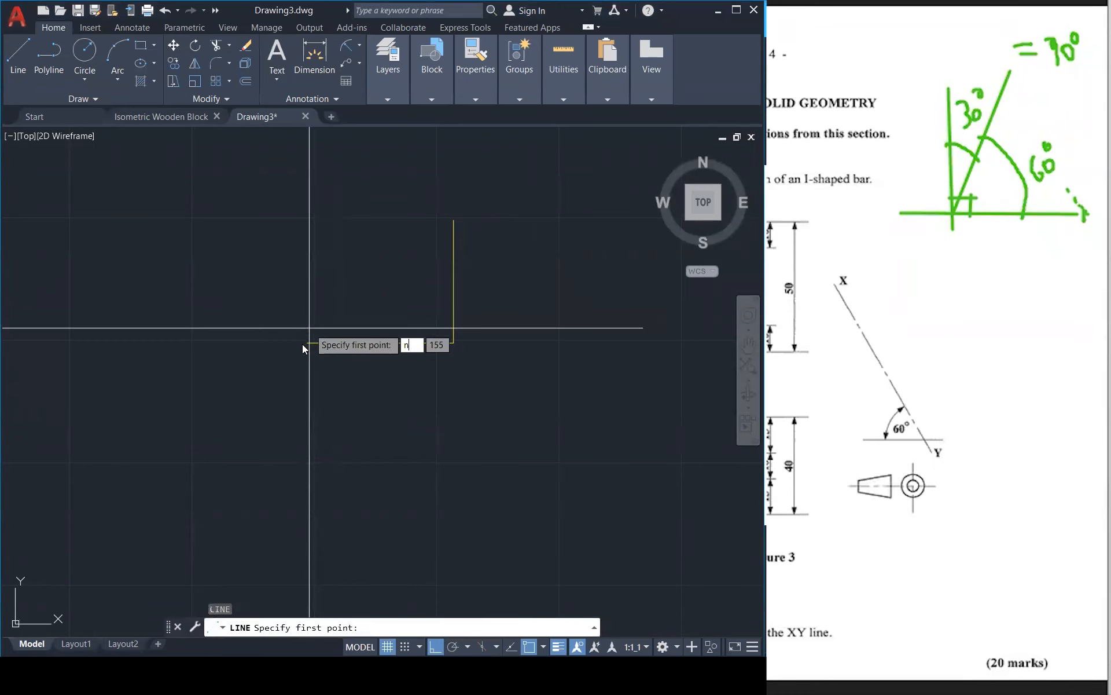
{"action": "left_click", "coordinate": [331, 302]}
{"action": "key", "text": "Escape"}
{"action": "key", "text": "Escape"}
{"action": "key", "text": "Escape"}
Draw an inclined line at 60° from the left end of the base, extending above the top of the right-hand vertical
{"action": "key", "text": "Return"}
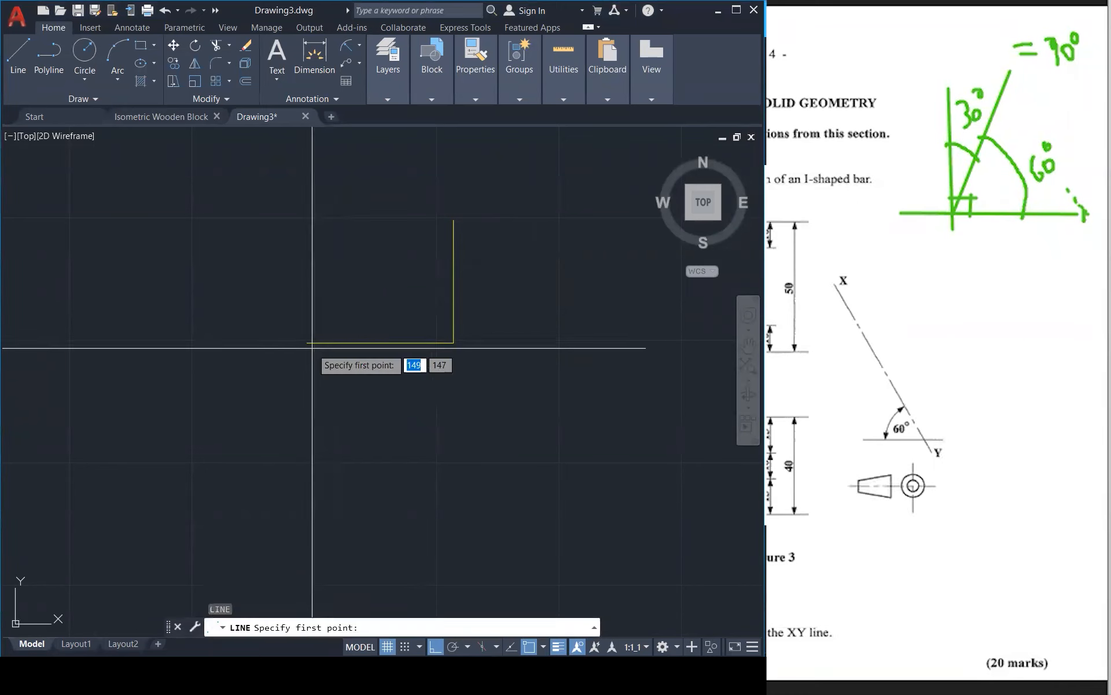
{"action": "left_click", "coordinate": [307, 342]}
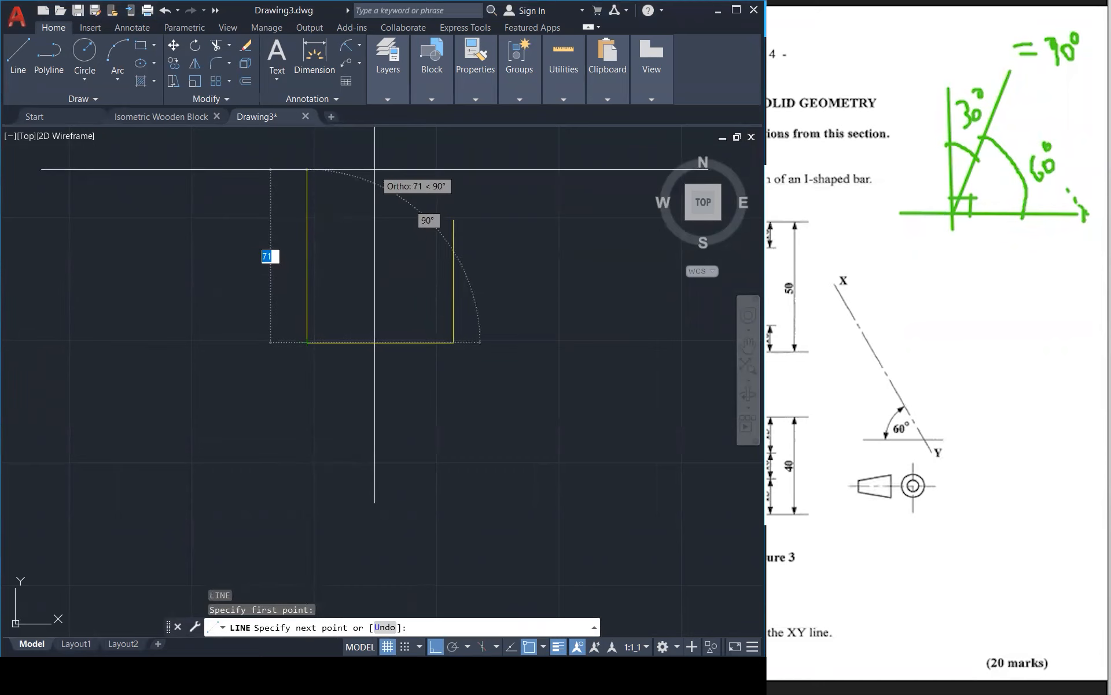
{"action": "key", "text": "F8"}
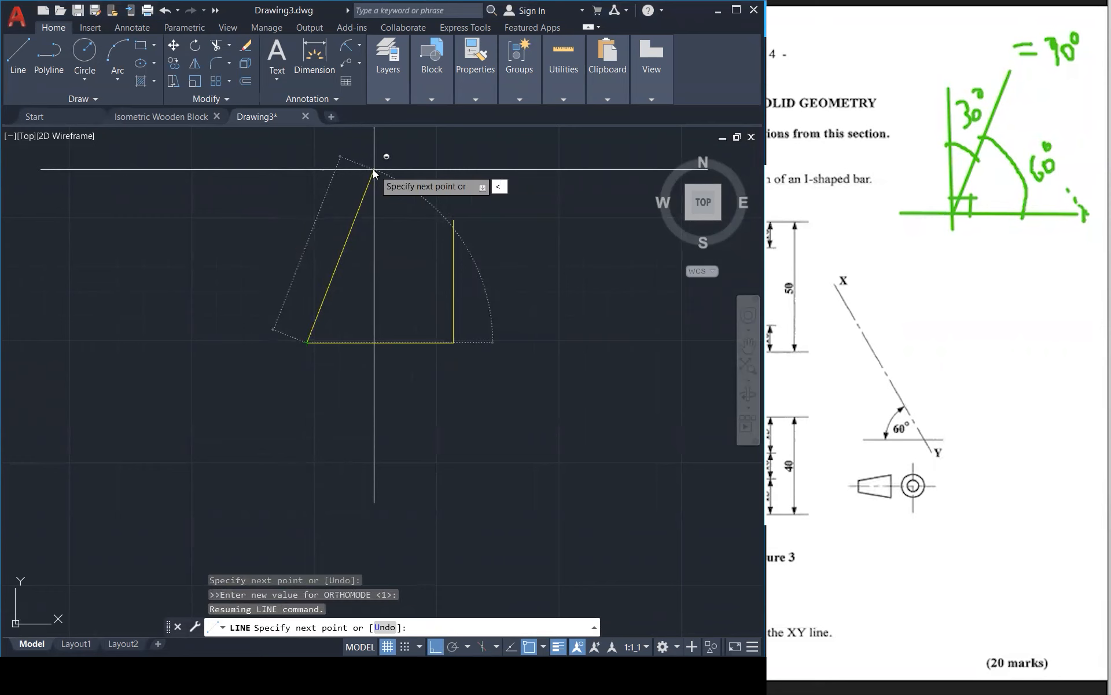
{"action": "key", "text": "Return"}
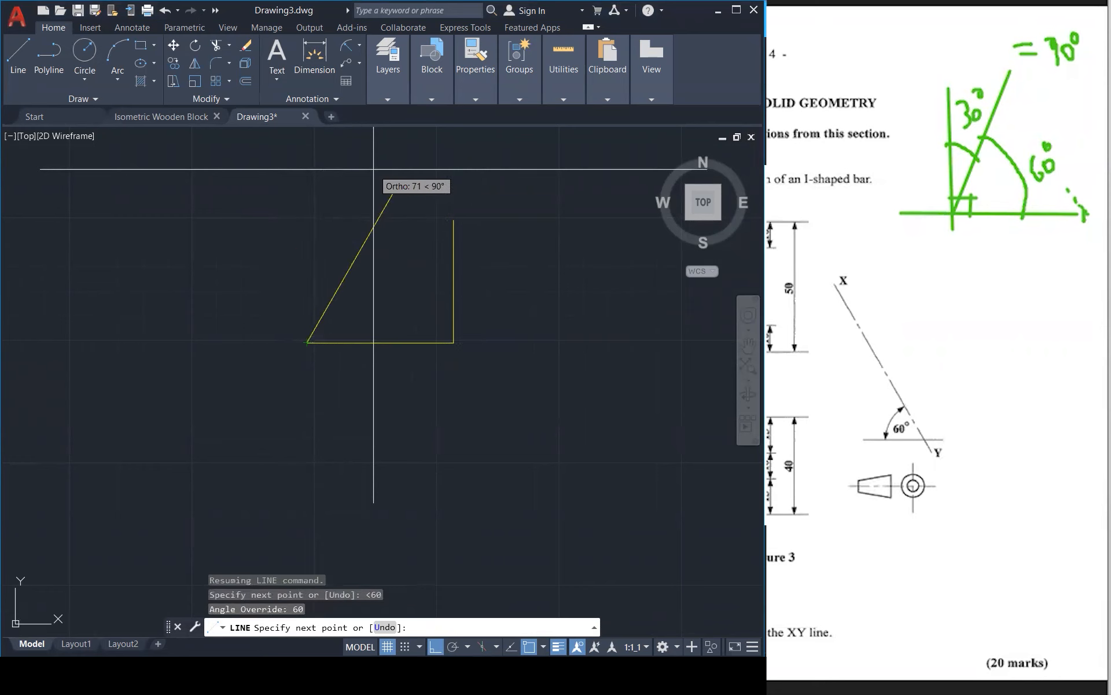
{"action": "left_click", "coordinate": [455, 163]}
{"action": "key", "text": "Escape"}
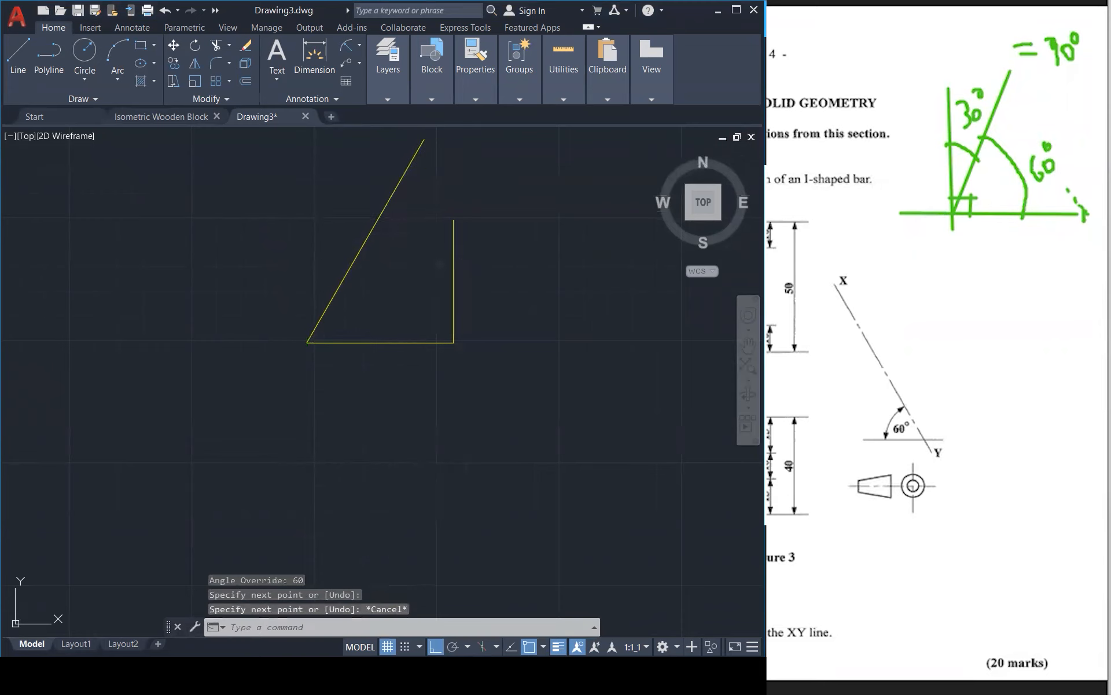
Draw a vertical reference line upward from the left end of the base
{"action": "type", "text": "l"}
{"action": "key", "text": "Return"}
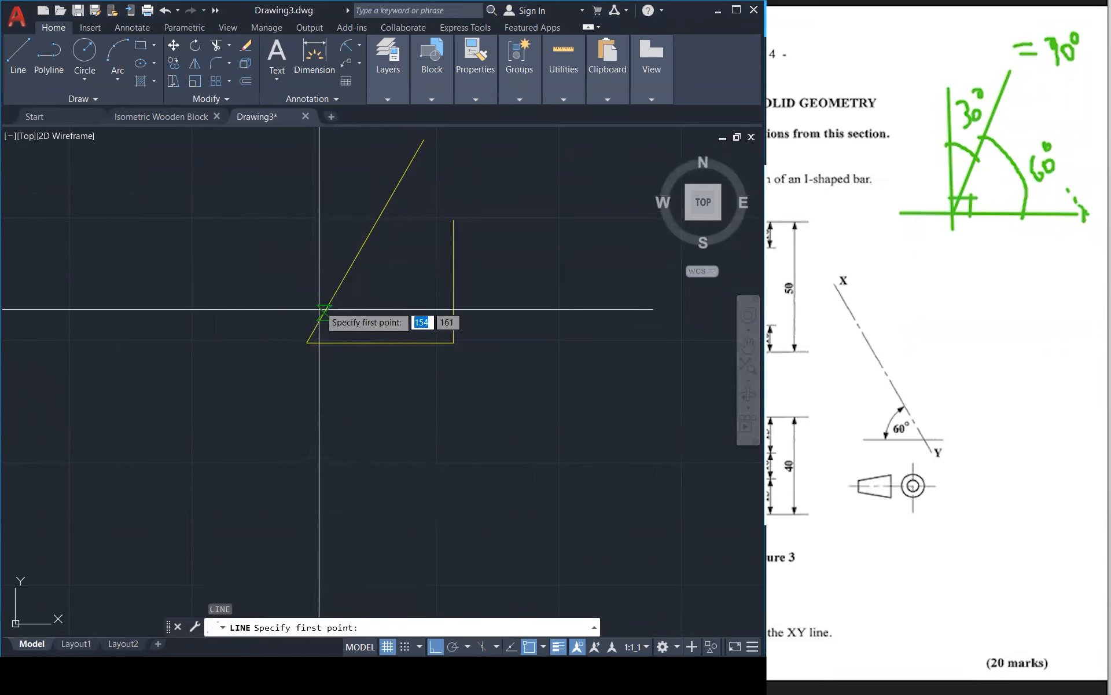
{"action": "left_click", "coordinate": [307, 341]}
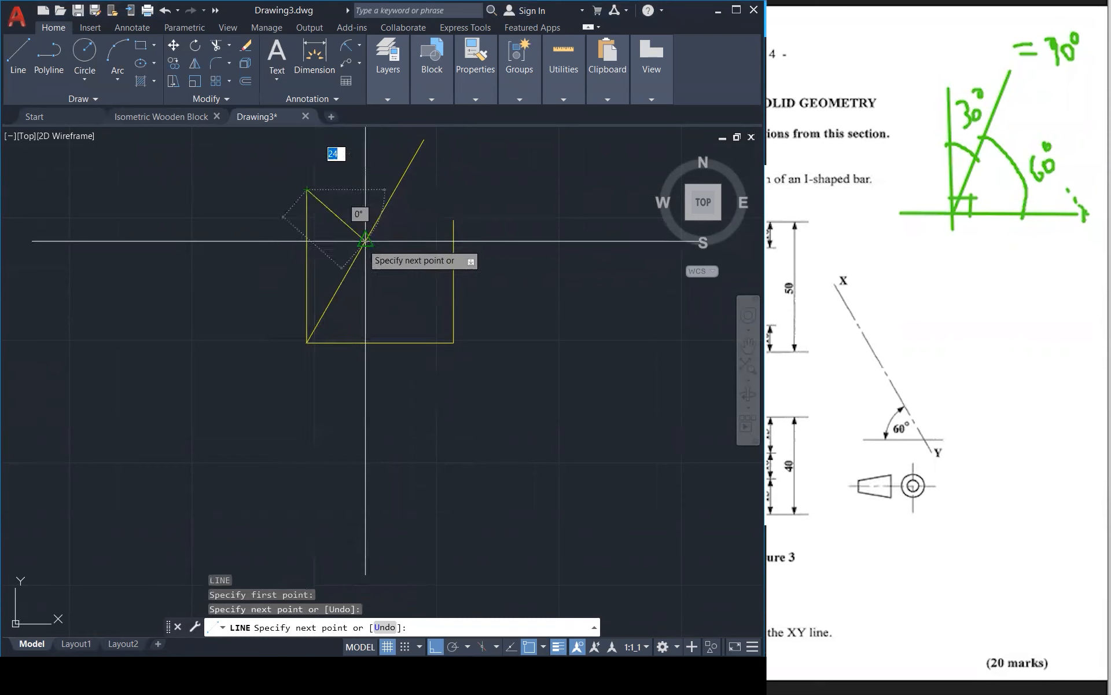
{"action": "key", "text": "Escape"}
{"action": "key", "text": "Escape"}
{"action": "key", "text": "Escape"}
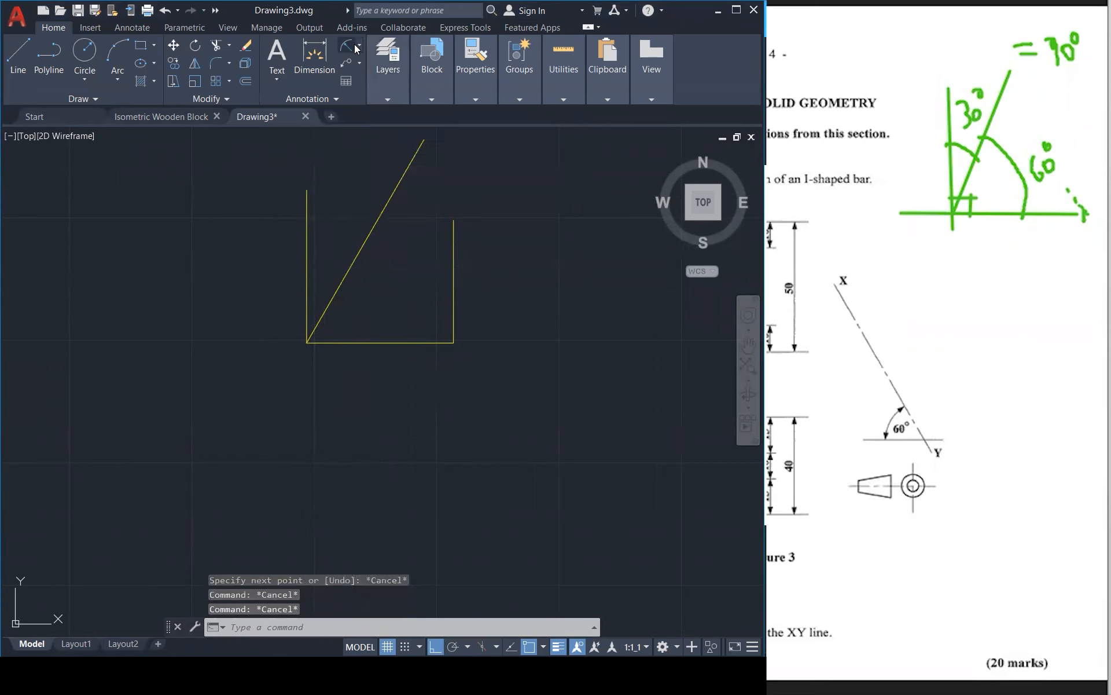
Add an angular dimension between the left vertical reference line and the inclined line
{"action": "left_click", "coordinate": [354, 44]}
{"action": "left_click", "coordinate": [354, 44]}
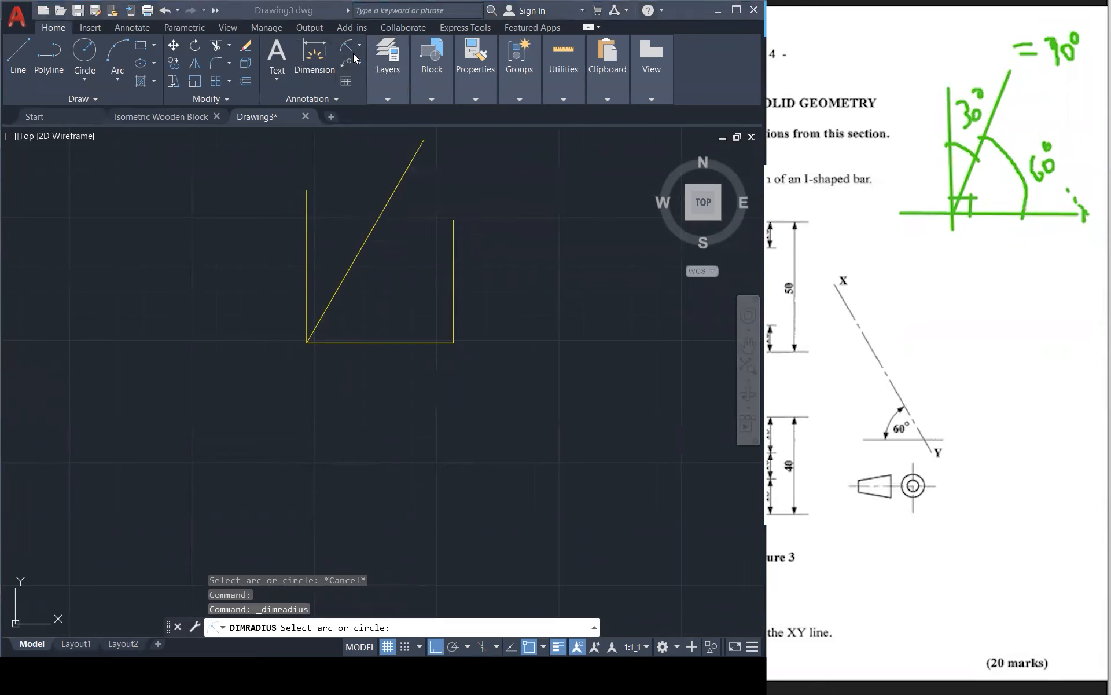
{"action": "left_click", "coordinate": [360, 45]}
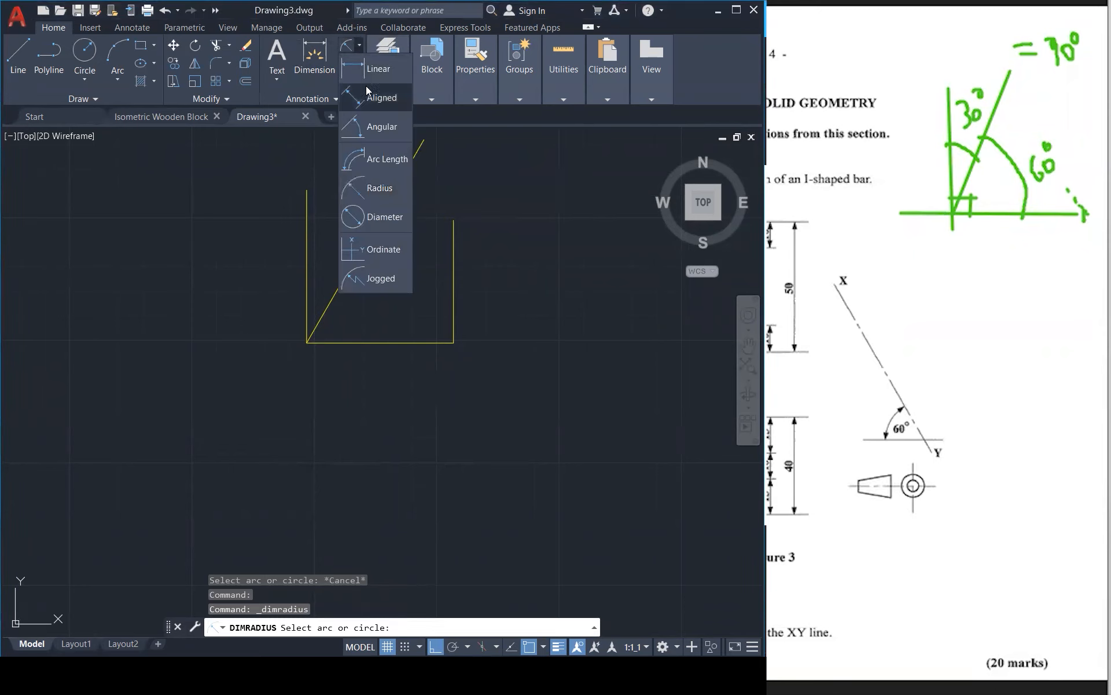
{"action": "left_click", "coordinate": [359, 128]}
{"action": "left_click", "coordinate": [307, 255]}
{"action": "left_click", "coordinate": [332, 288]}
{"action": "scroll", "coordinate": [326, 266], "scroll_direction": "up", "scroll_amount": 4}
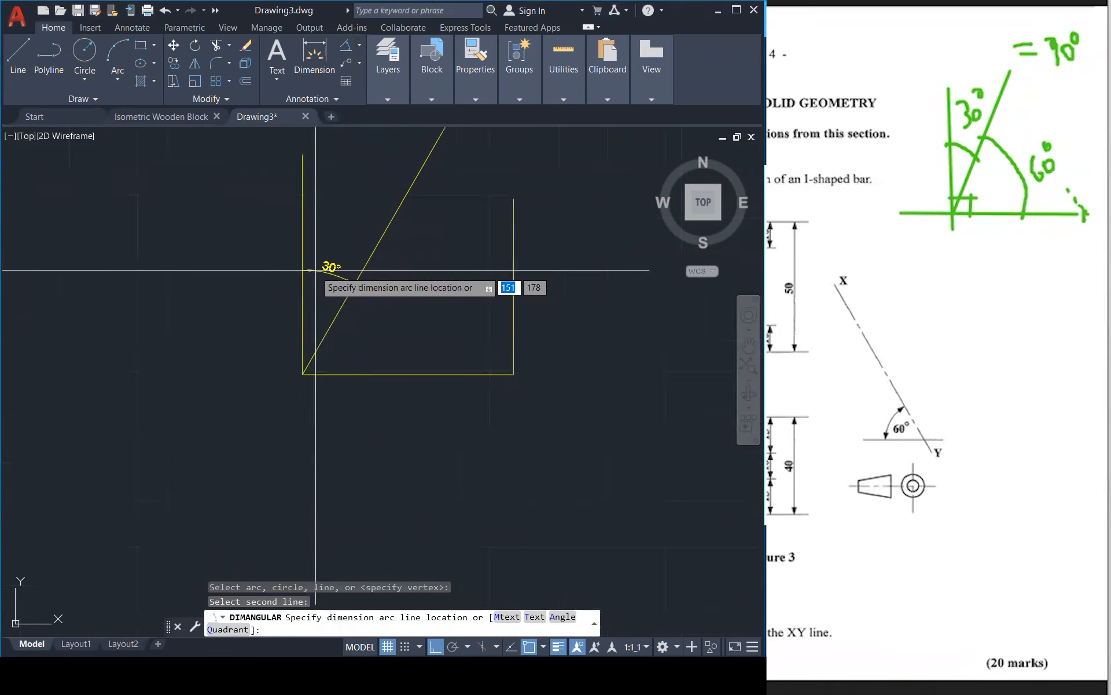
{"action": "left_click", "coordinate": [319, 281]}
{"action": "scroll", "coordinate": [377, 316], "scroll_direction": "down", "scroll_amount": 4}
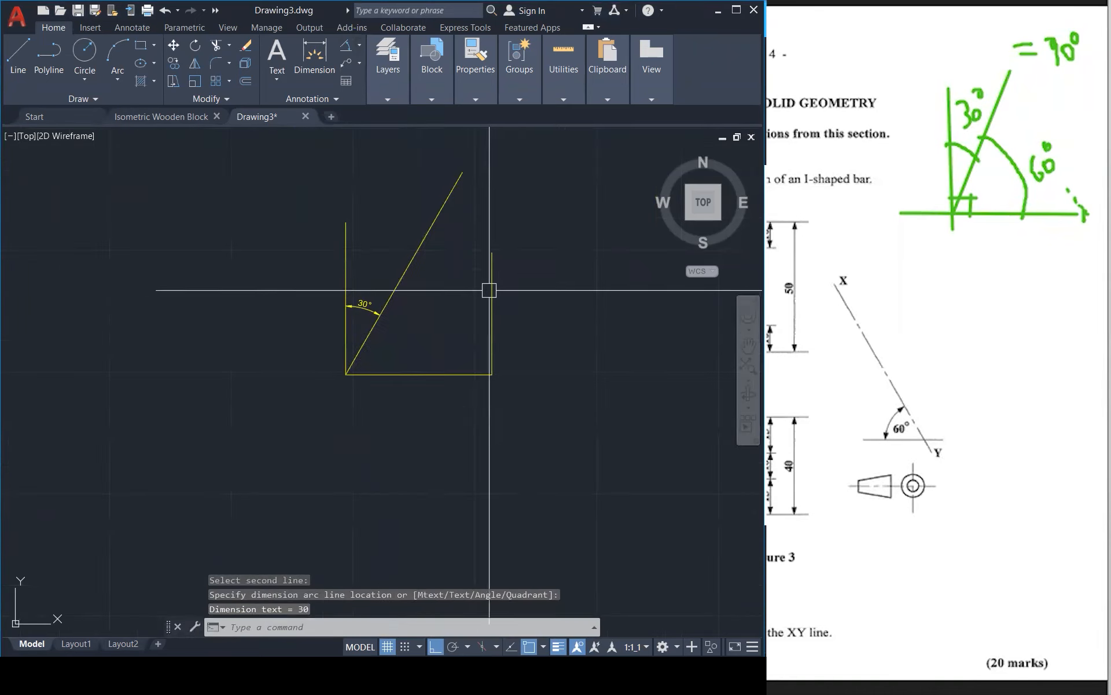
{"action": "key", "text": "Escape"}
{"action": "key", "text": "Escape"}
{"action": "key", "text": "Escape"}
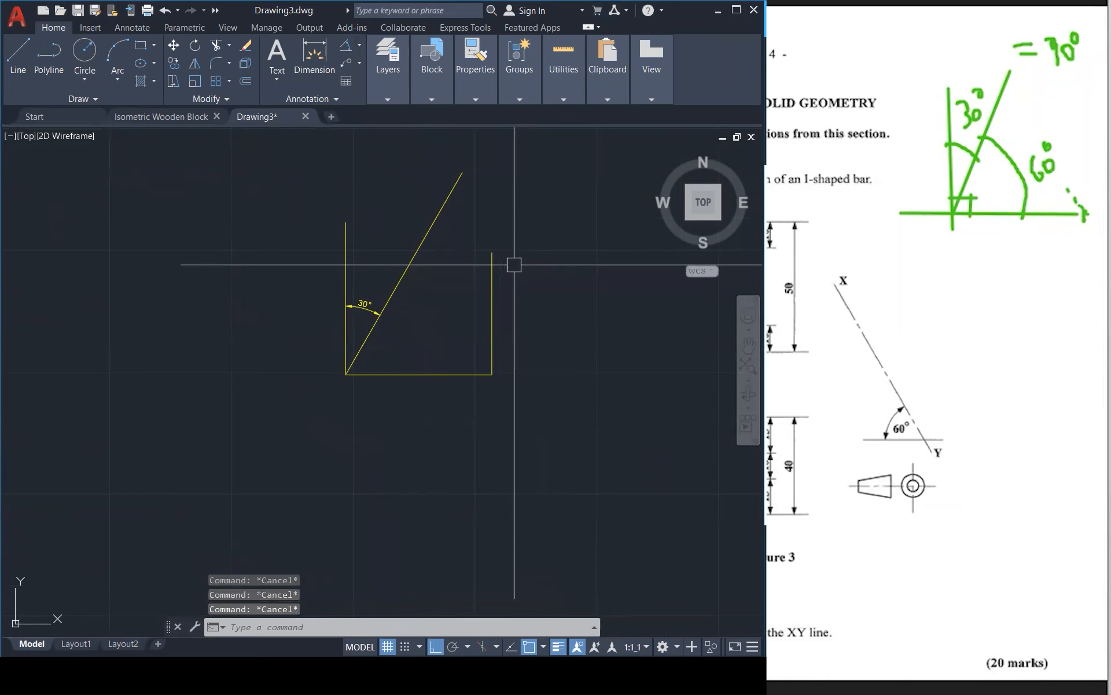
Add an angular dimension between the inclined line and the base line
{"action": "key", "text": "space"}
{"action": "left_click", "coordinate": [360, 352]}
{"action": "left_click", "coordinate": [379, 372]}
{"action": "left_click", "coordinate": [377, 359]}
Add an angular dimension between the left vertical reference line and the base line
{"action": "scroll", "coordinate": [400, 333], "scroll_direction": "up", "scroll_amount": 1}
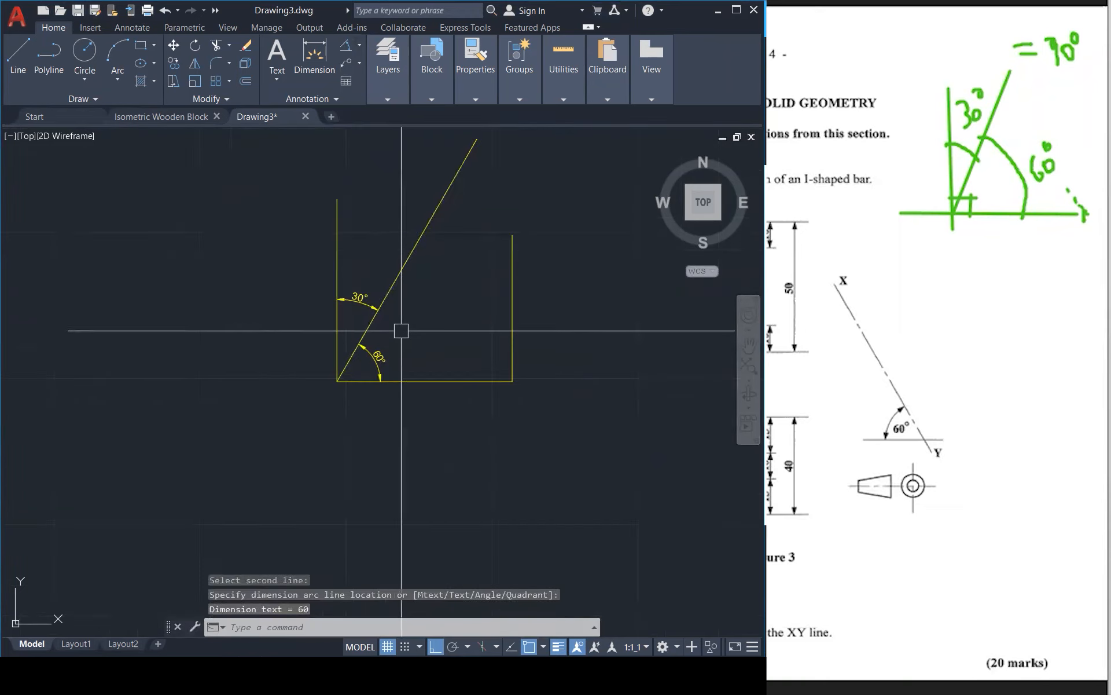
{"action": "key", "text": "space"}
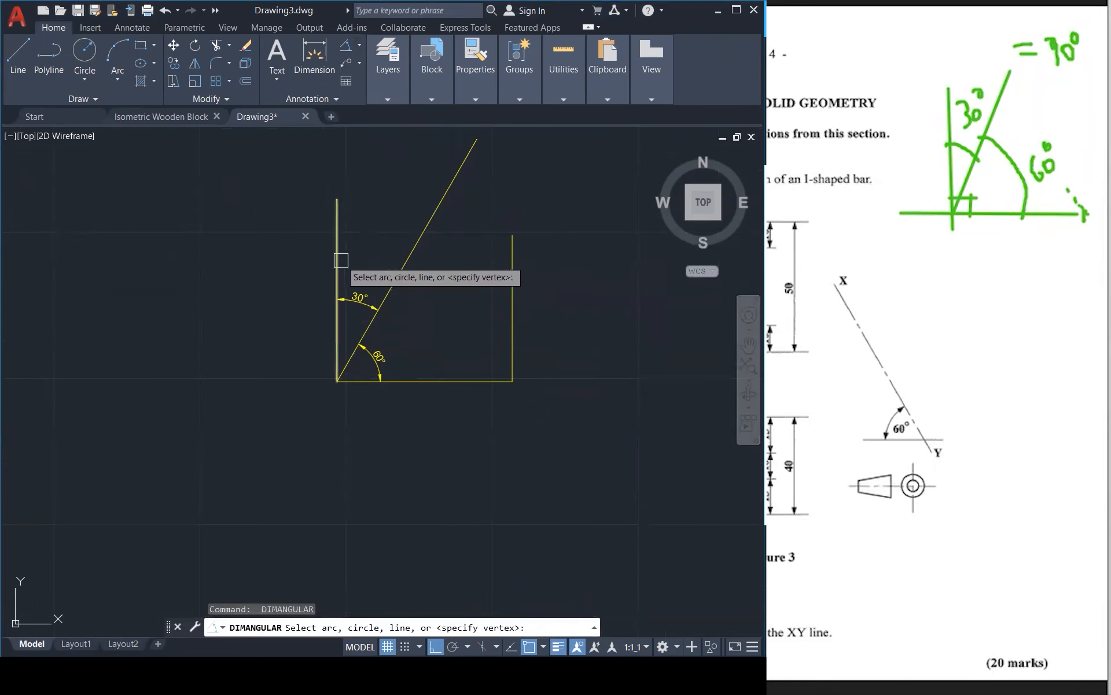
{"action": "left_click", "coordinate": [341, 260]}
{"action": "left_click", "coordinate": [403, 381]}
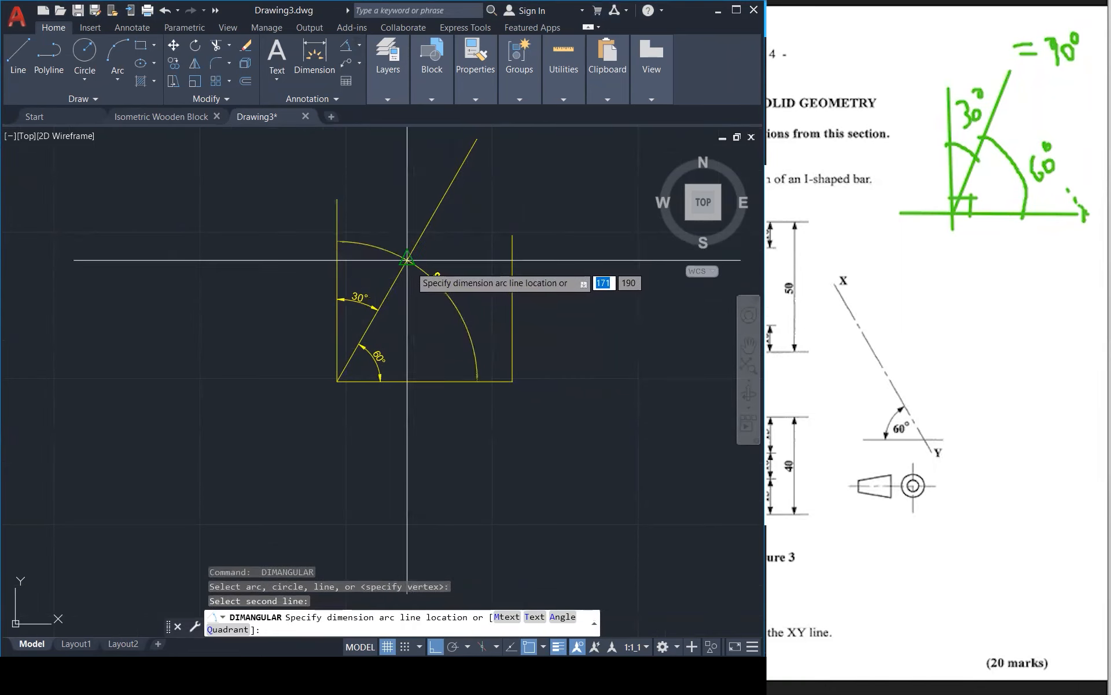
{"action": "left_click", "coordinate": [428, 291]}
Delete the 90° and 60° angular dimensions
{"action": "scroll", "coordinate": [461, 313], "scroll_direction": "up", "scroll_amount": 2}
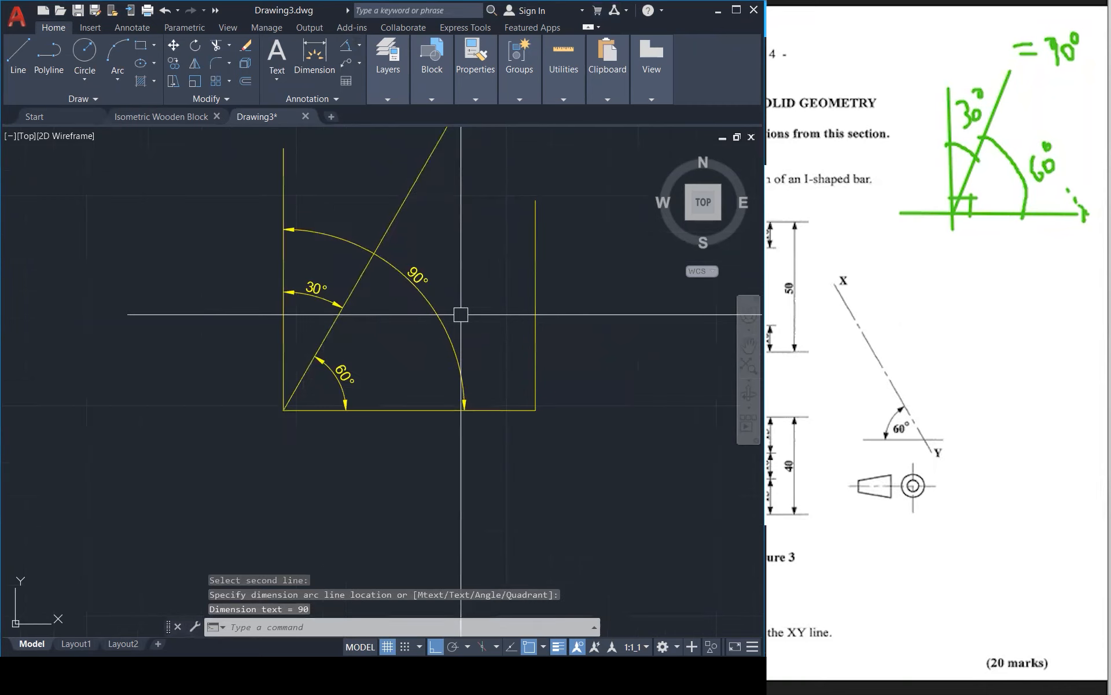
{"action": "left_click", "coordinate": [489, 333]}
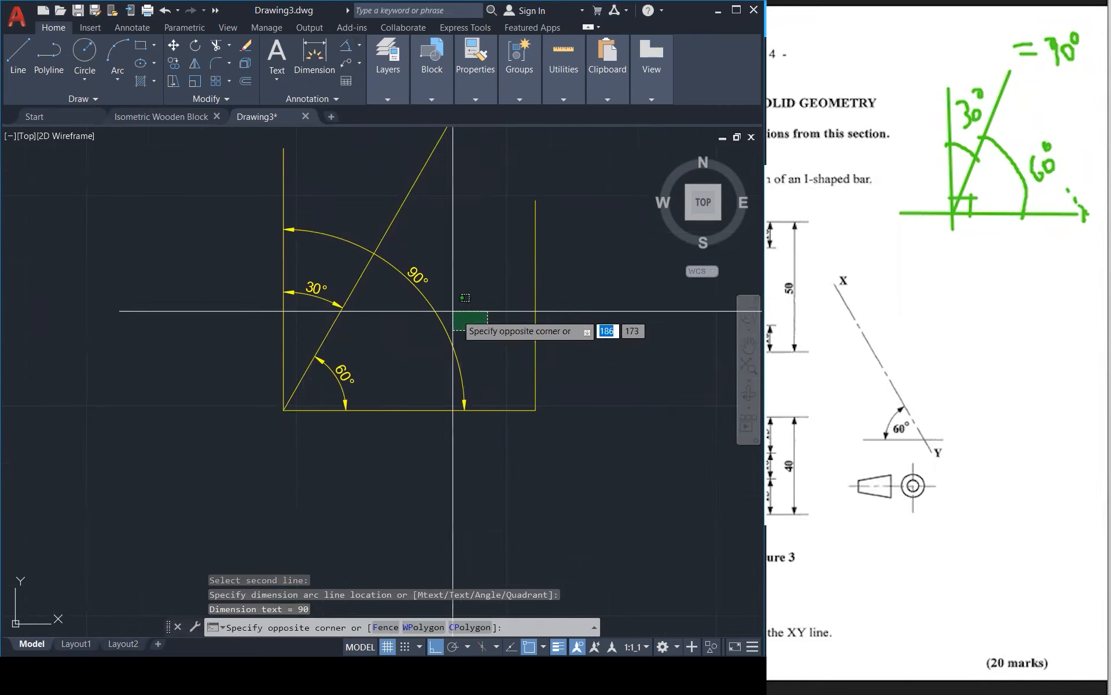
{"action": "left_click", "coordinate": [415, 289]}
{"action": "left_click", "coordinate": [348, 375]}
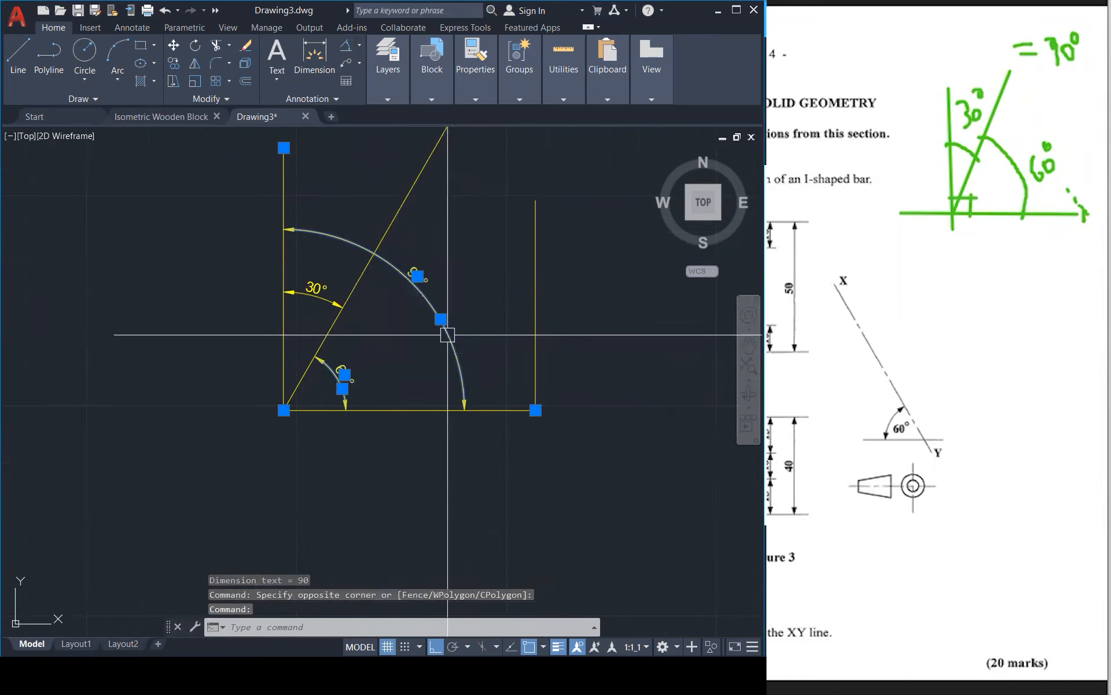
{"action": "key", "text": "Delete"}
{"action": "key", "text": "Escape"}
{"action": "key", "text": "Escape"}
{"action": "key", "text": "Escape"}
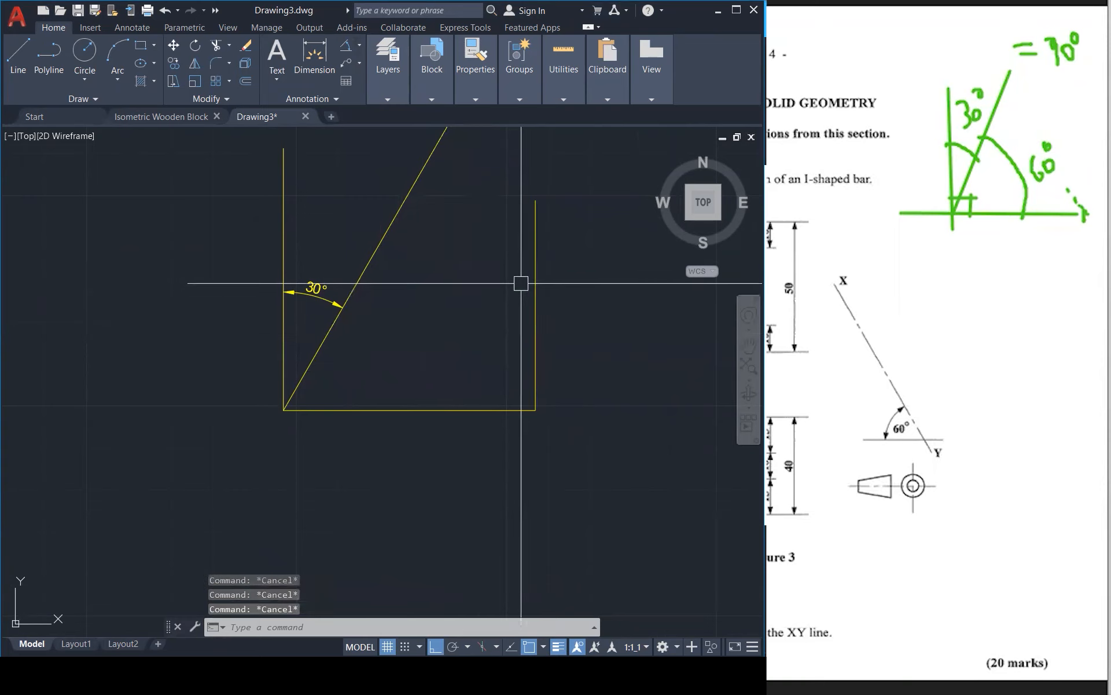
Draw a horizontal line from the right vertical line's upper end leftwards across the inclined line and past the vertical reference line
{"action": "type", "text": "l"}
{"action": "key", "text": "Return"}
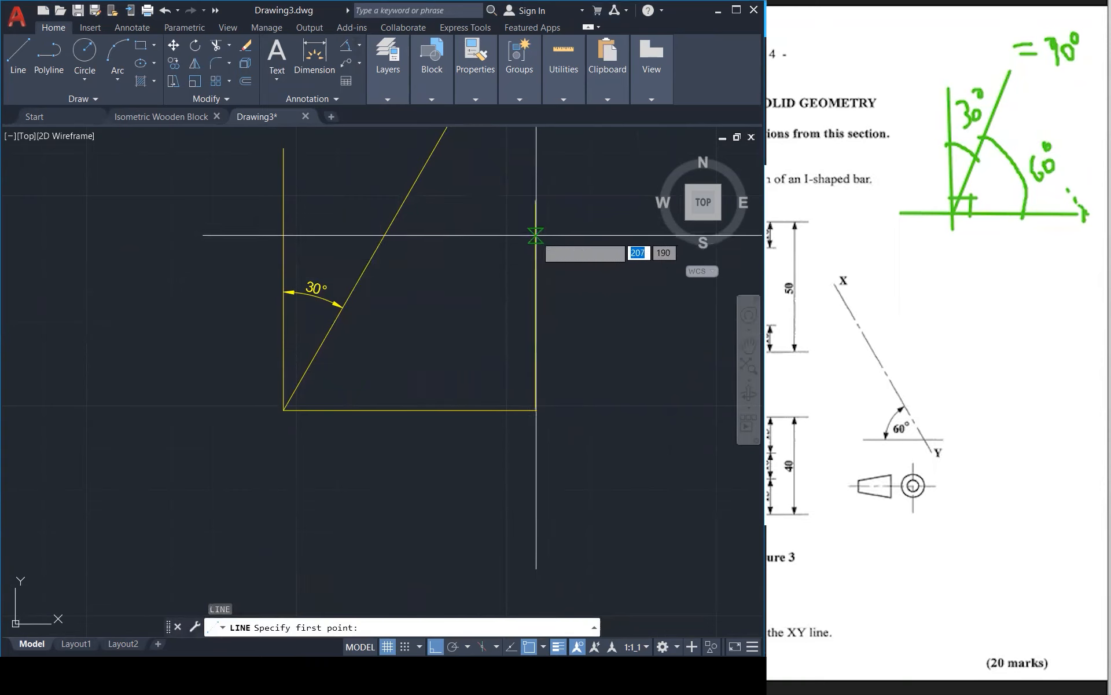
{"action": "left_click", "coordinate": [536, 199]}
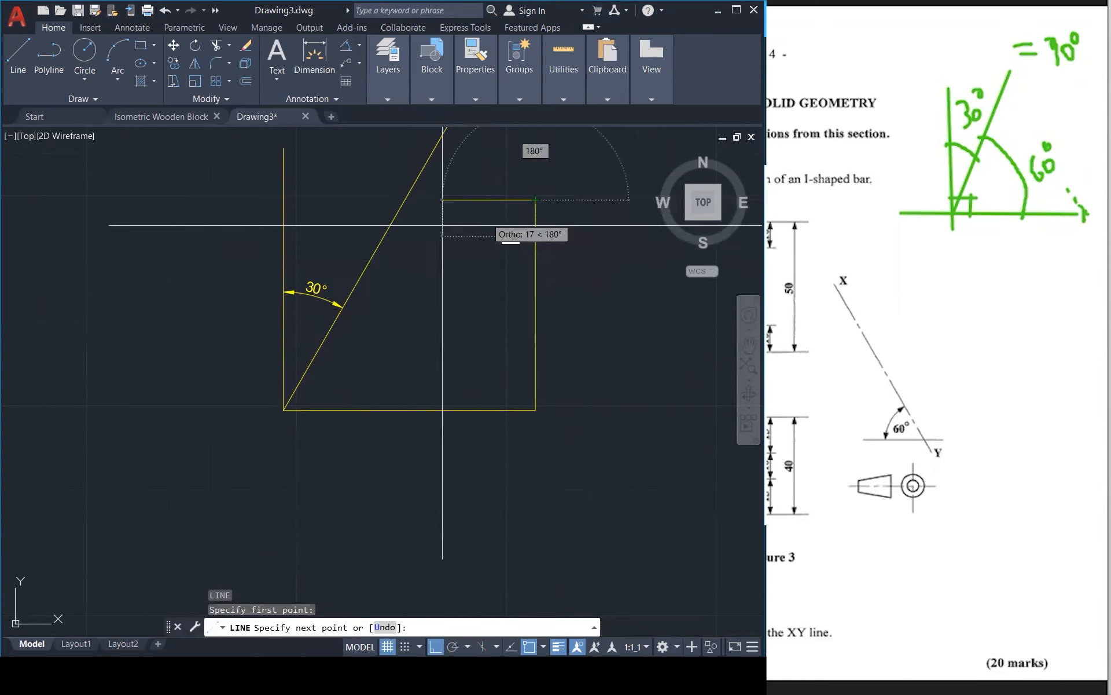
{"action": "left_click", "coordinate": [213, 231]}
{"action": "key", "text": "Escape"}
{"action": "key", "text": "Escape"}
{"action": "key", "text": "Escape"}
Fillet the inclined line with the new top line so they meet in a sharp corner
{"action": "type", "text": "f"}
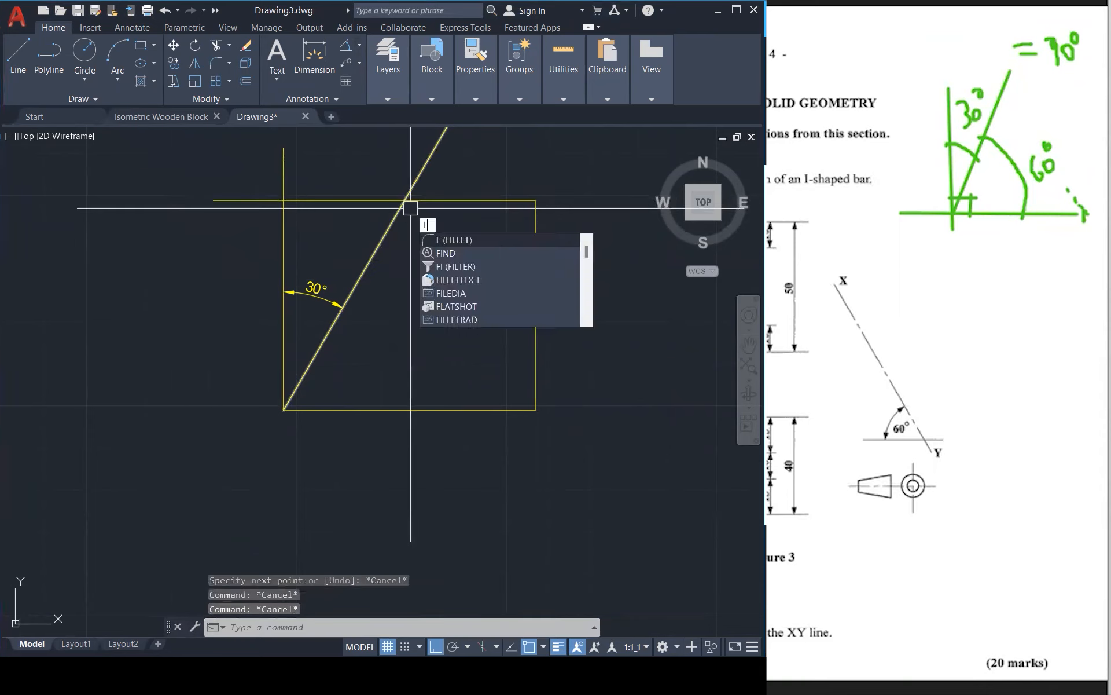
{"action": "key", "text": "Return"}
{"action": "left_click", "coordinate": [397, 218]}
{"action": "left_click", "coordinate": [432, 203]}
{"action": "key", "text": "Escape"}
{"action": "key", "text": "Escape"}
{"action": "key", "text": "Escape"}
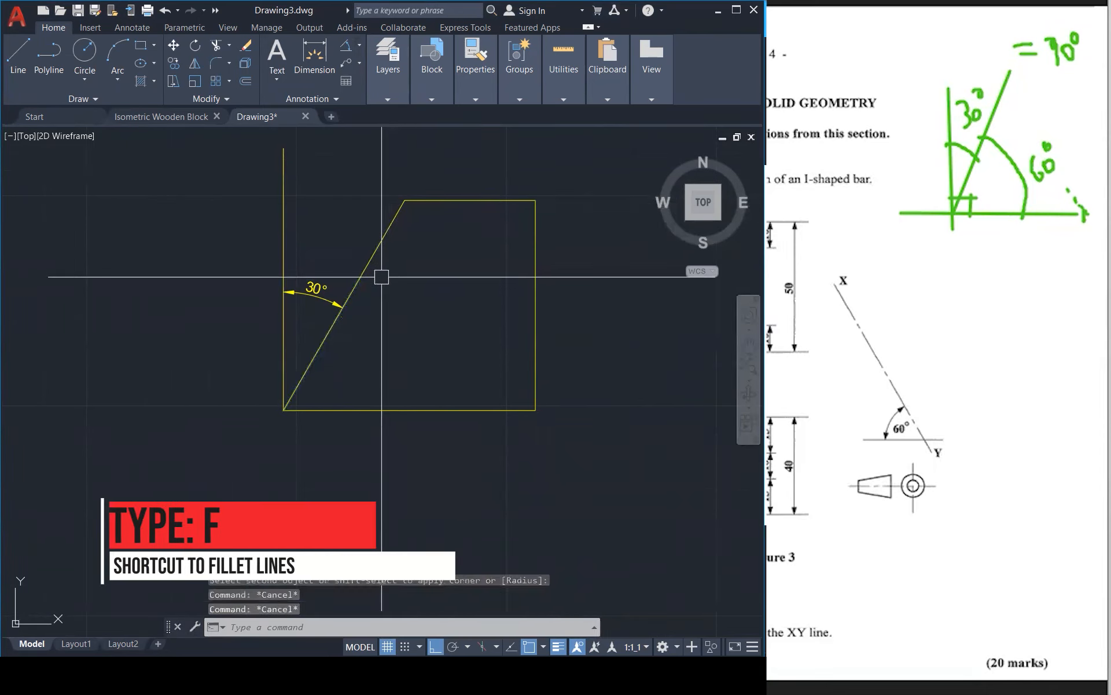
Offset the front elevation's top and bottom edges inward by 10
{"action": "scroll", "coordinate": [381, 277], "scroll_direction": "down", "scroll_amount": 2}
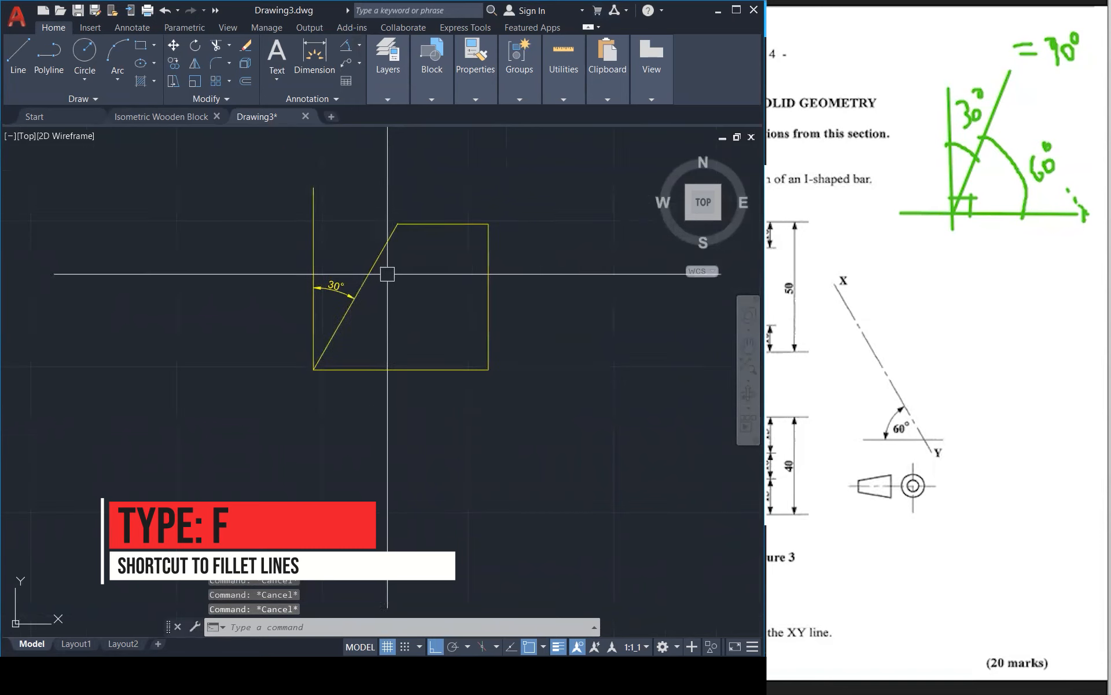
{"action": "type", "text": "o"}
{"action": "key", "text": "Return"}
{"action": "type", "text": "10"}
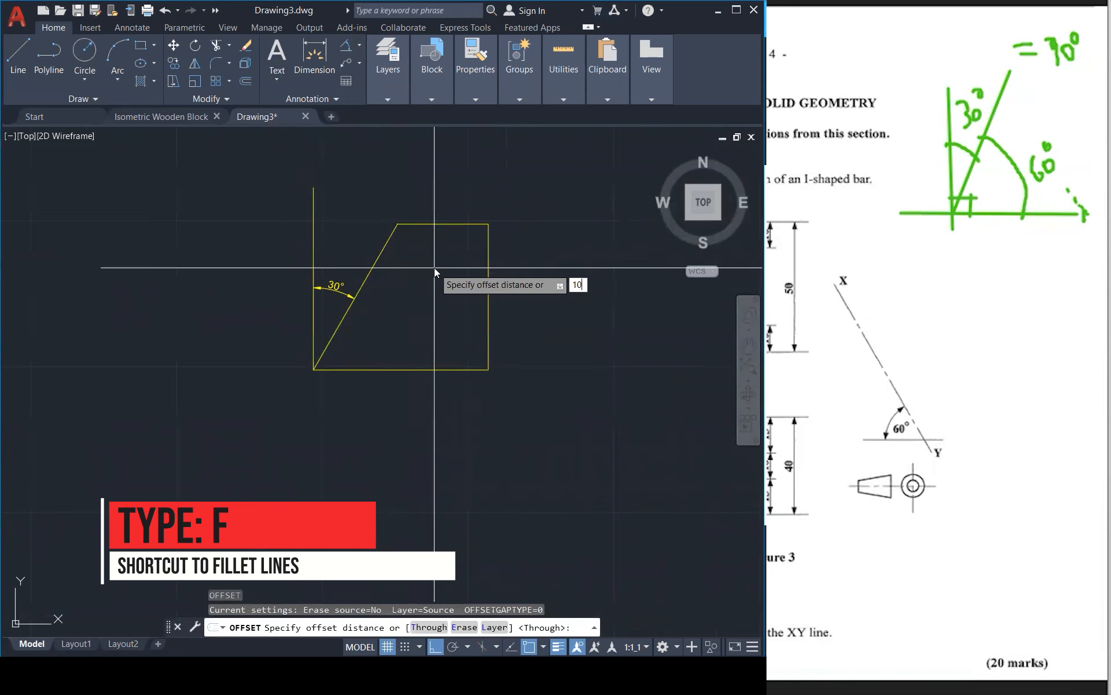
{"action": "key", "text": "Return"}
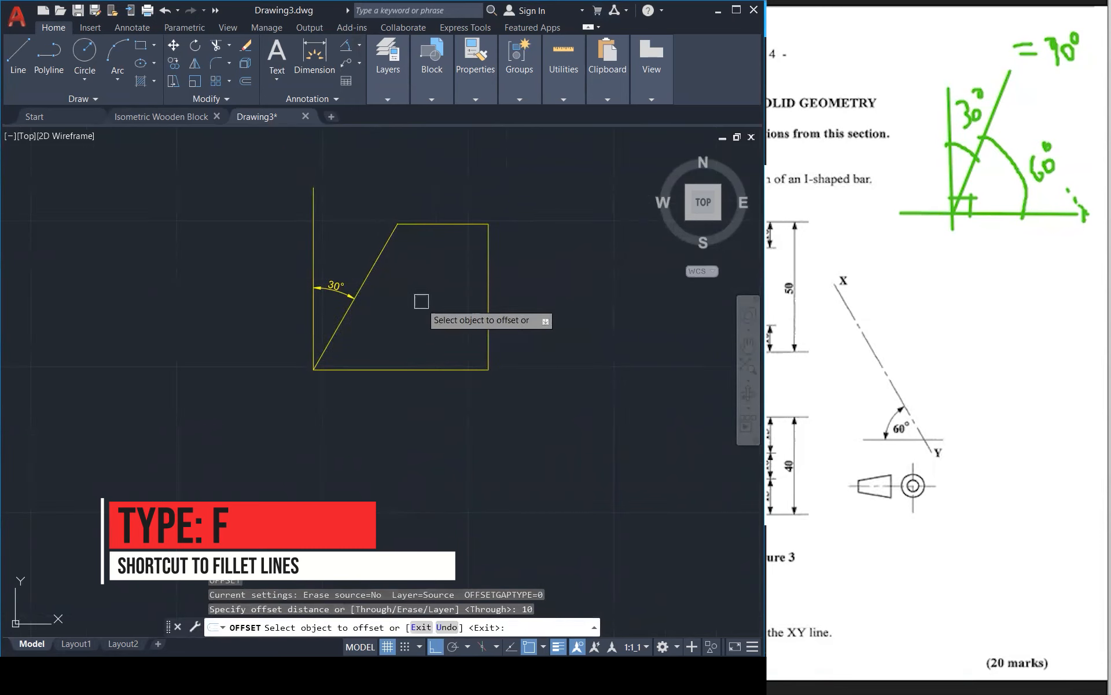
{"action": "left_click", "coordinate": [441, 224]}
{"action": "left_click", "coordinate": [440, 278]}
{"action": "left_click", "coordinate": [418, 369]}
{"action": "left_click", "coordinate": [447, 323]}
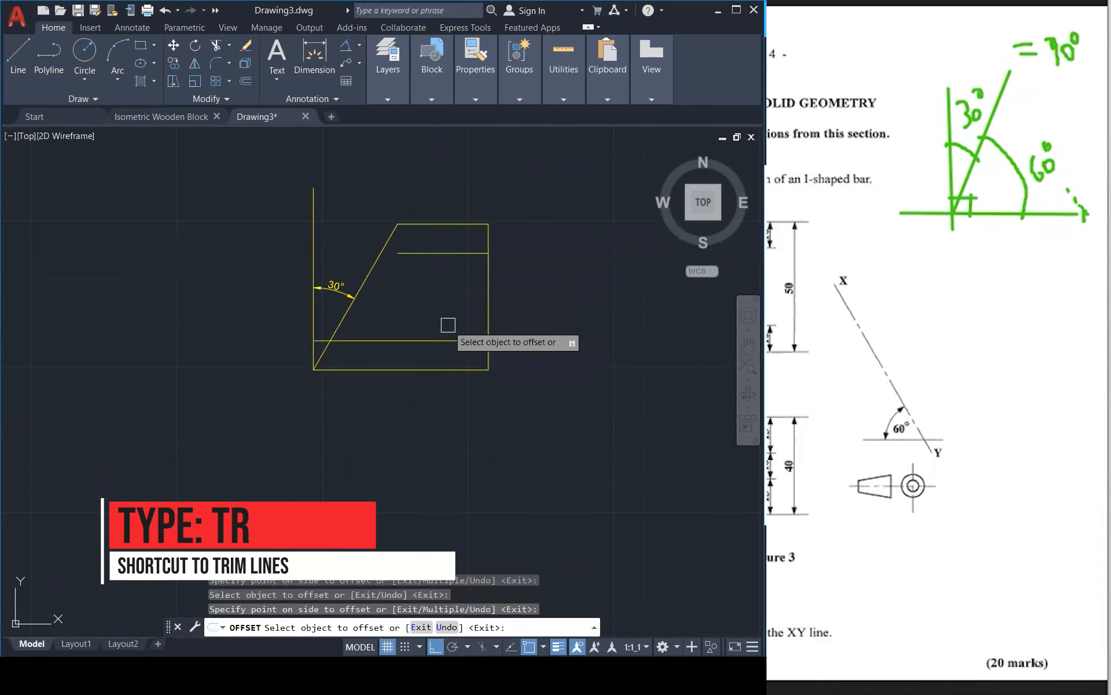
{"action": "key", "text": "Escape"}
{"action": "key", "text": "Escape"}
Trim the part of the lower offset line that projects beyond the inclined edge
{"action": "scroll", "coordinate": [438, 259], "scroll_direction": "up", "scroll_amount": 3}
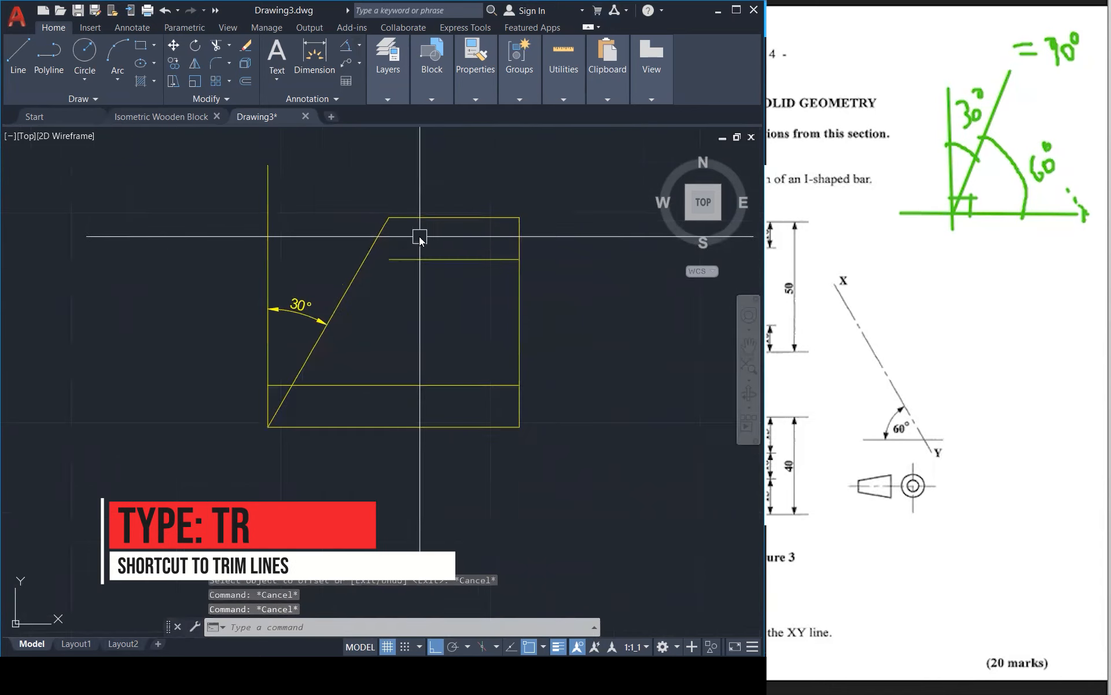
{"action": "type", "text": "tr"}
{"action": "key", "text": "Return"}
{"action": "left_click", "coordinate": [281, 384]}
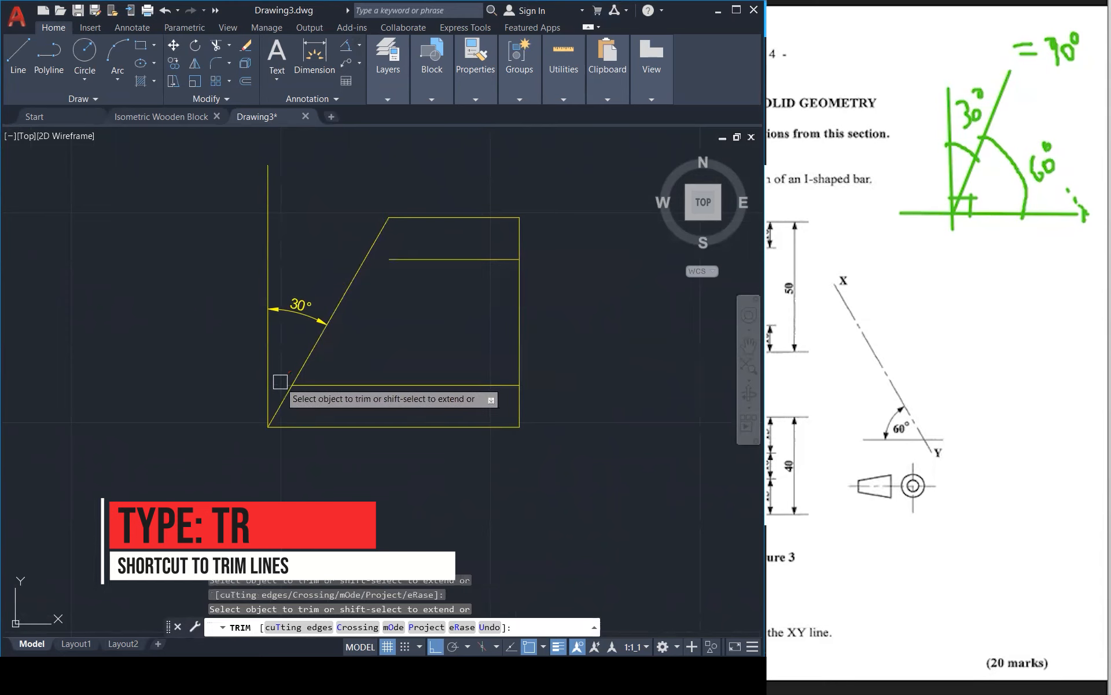
{"action": "key", "text": "Escape"}
{"action": "key", "text": "Escape"}
{"action": "key", "text": "Escape"}
Extend the upper offset line to the inclined edge
{"action": "type", "text": "e"}
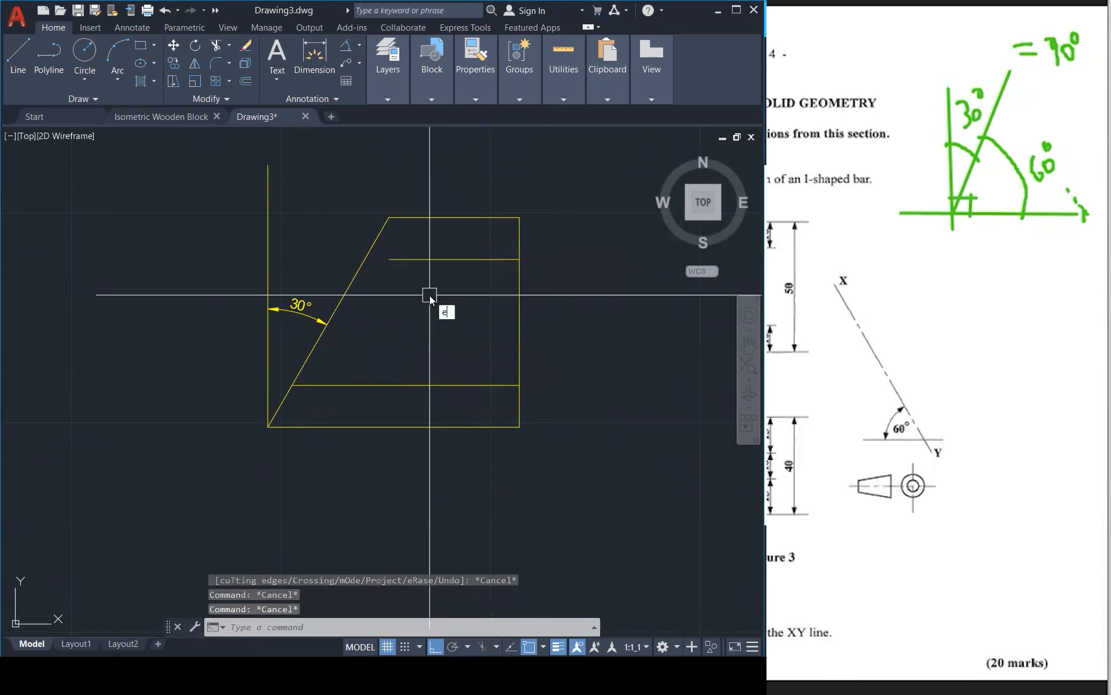
{"action": "type", "text": "x"}
{"action": "key", "text": "Return"}
{"action": "left_click", "coordinate": [417, 260]}
{"action": "key", "text": "Escape"}
{"action": "key", "text": "Escape"}
{"action": "key", "text": "Escape"}
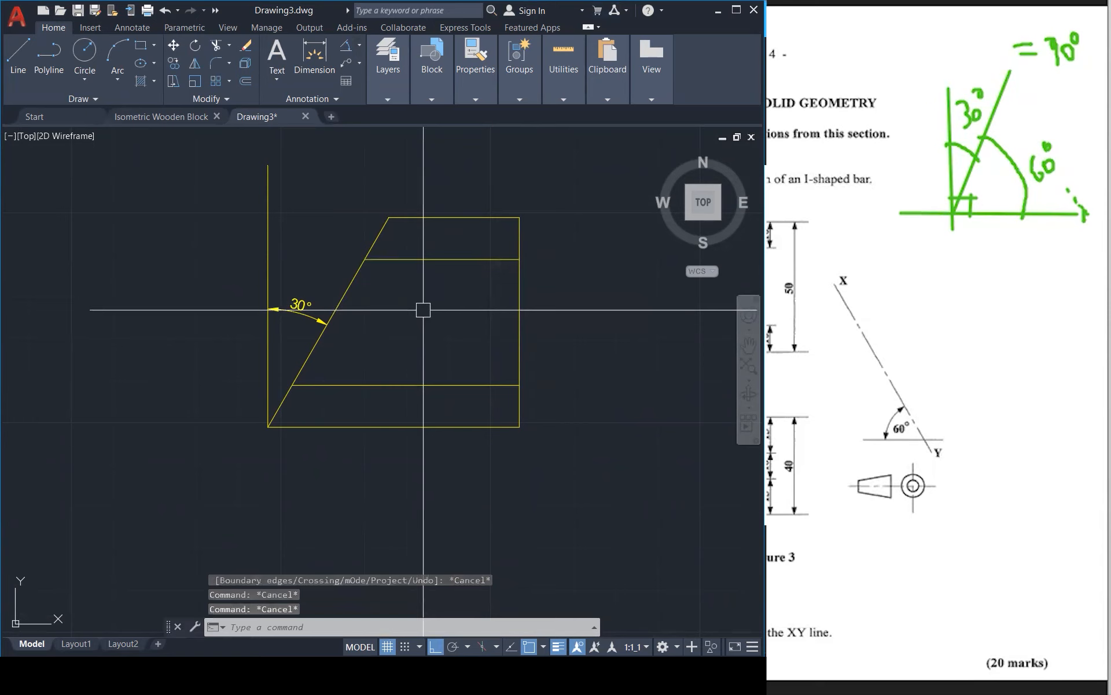
Move the front elevation's lines and the angular dimension to the OUTLINE layer, leaving out the vertical reference line
{"action": "scroll", "coordinate": [423, 310], "scroll_direction": "down", "scroll_amount": 2}
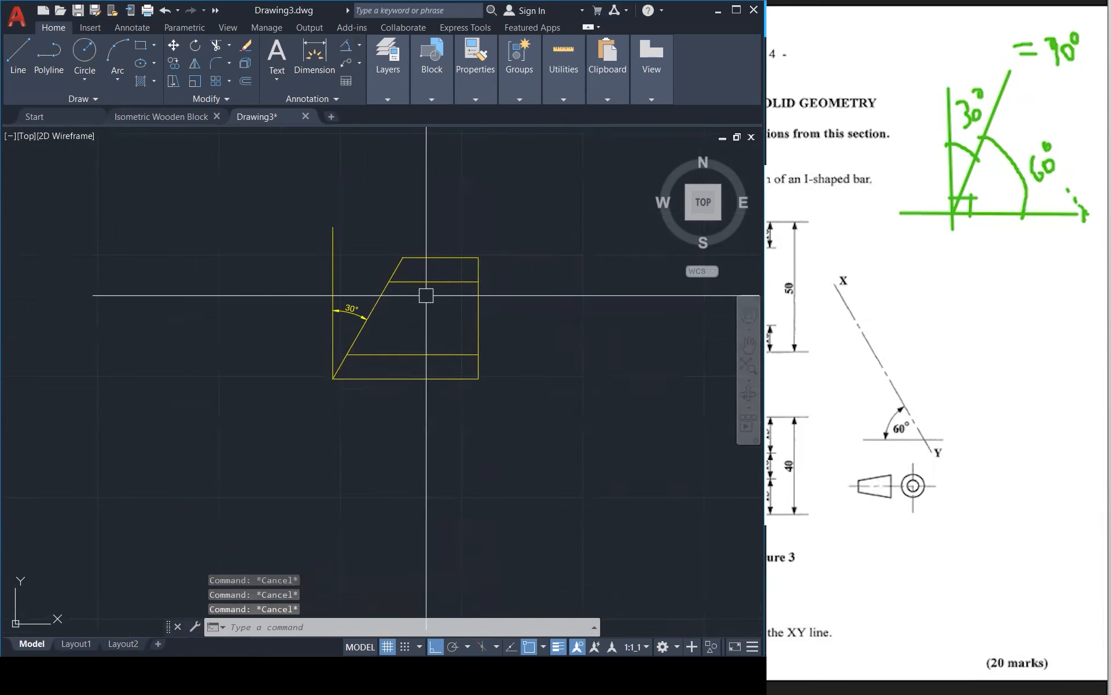
{"action": "scroll", "coordinate": [398, 275], "scroll_direction": "up", "scroll_amount": 2}
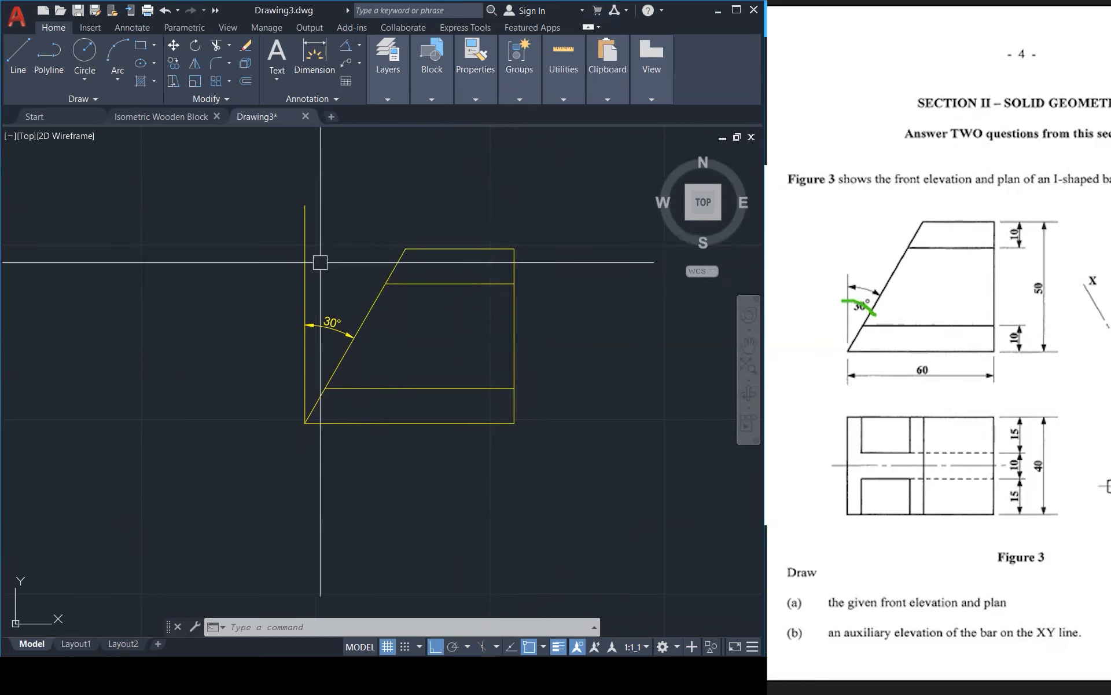
{"action": "left_click", "coordinate": [381, 204]}
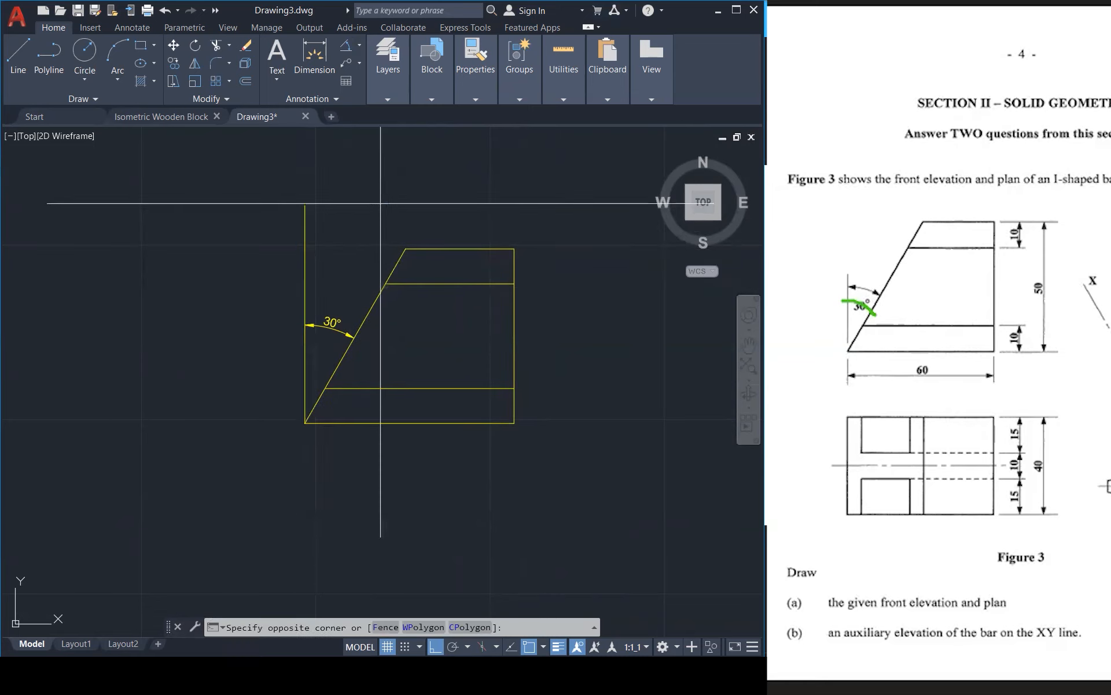
{"action": "left_click", "coordinate": [547, 308]}
{"action": "left_click", "coordinate": [548, 468]}
{"action": "left_click", "coordinate": [380, 216]}
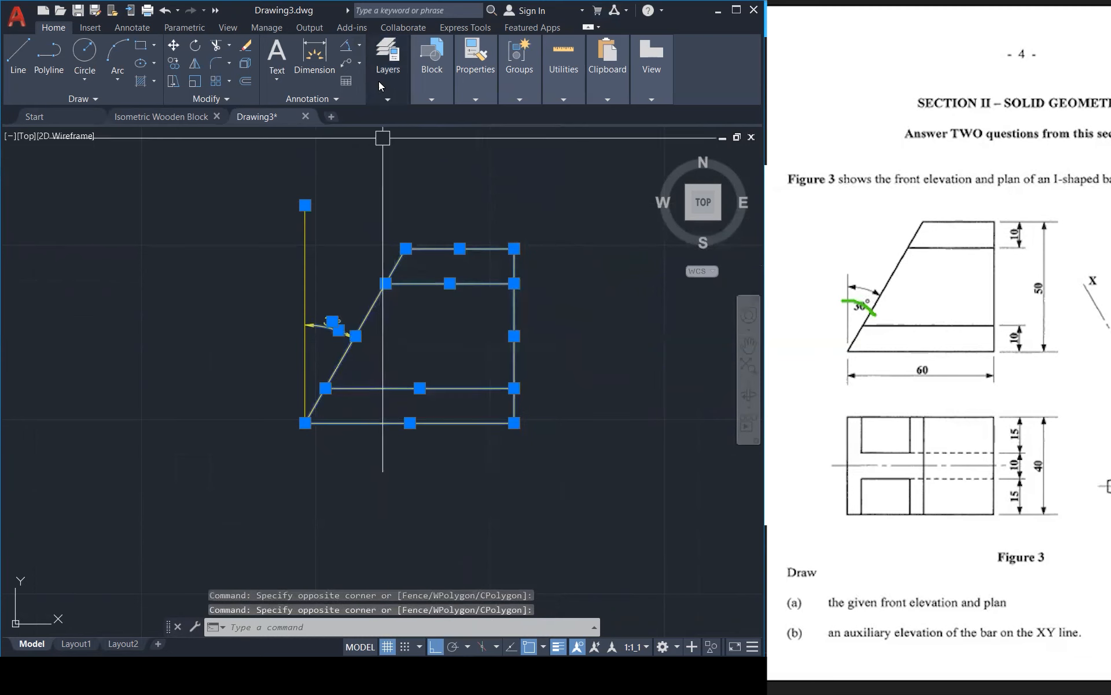
{"action": "mouse_move", "coordinate": [393, 89]}
{"action": "left_click", "coordinate": [461, 116]}
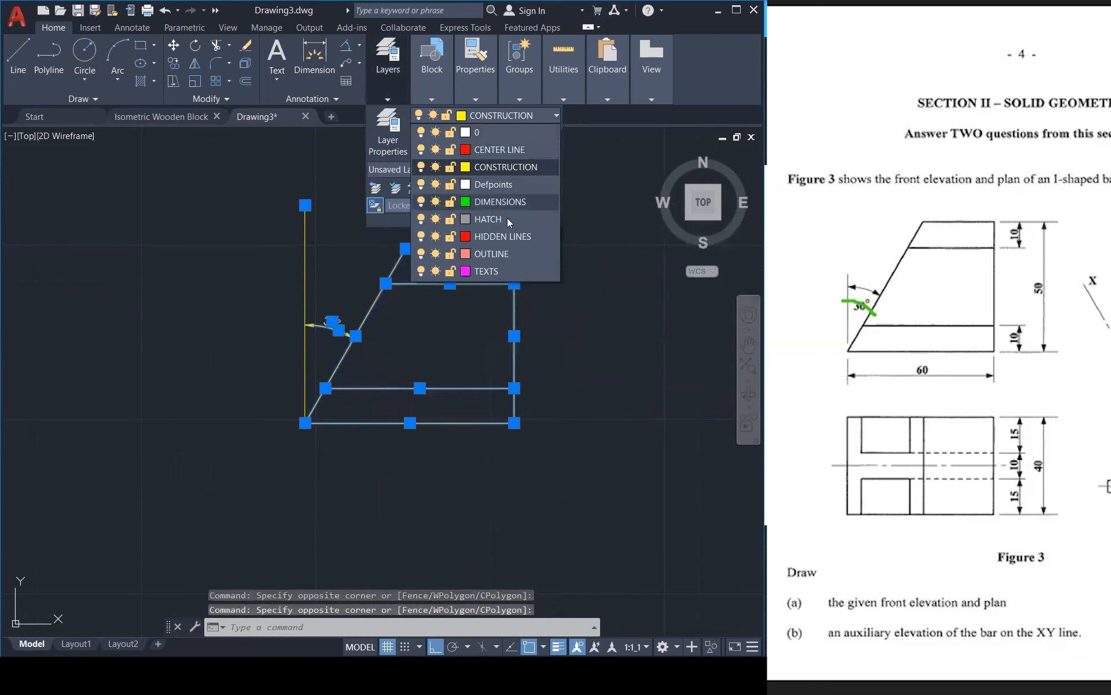
{"action": "left_click", "coordinate": [507, 231]}
{"action": "key", "text": "Escape"}
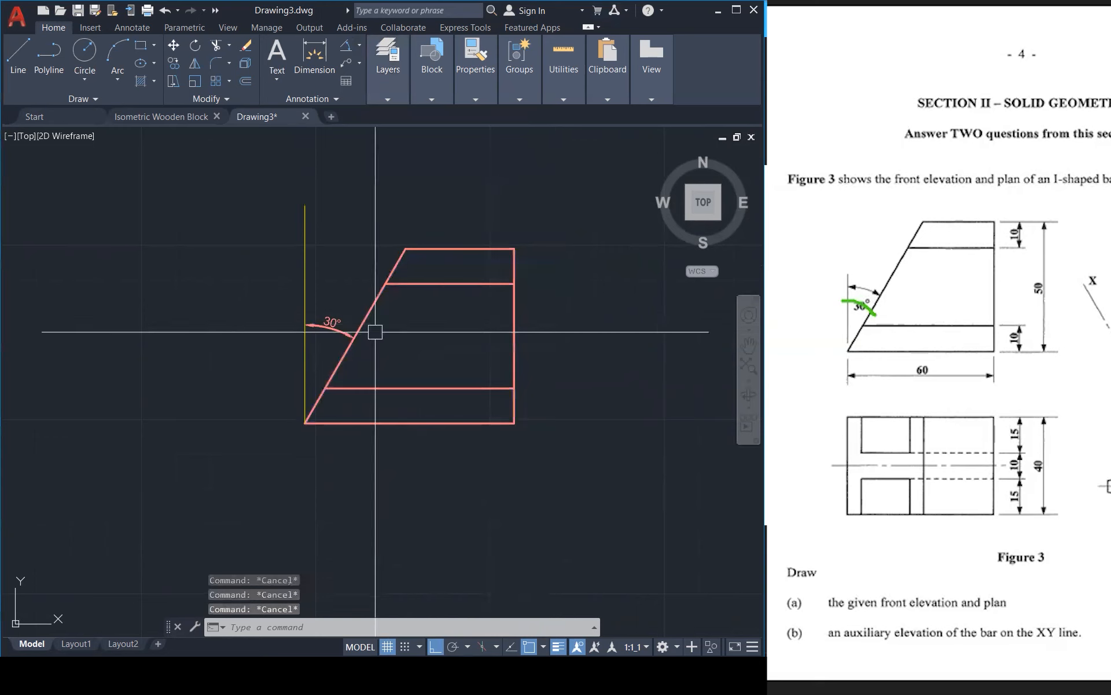
Move the 30° angular dimension to the DIMENSIONS layer
{"action": "left_click", "coordinate": [329, 322]}
{"action": "mouse_move", "coordinate": [392, 99]}
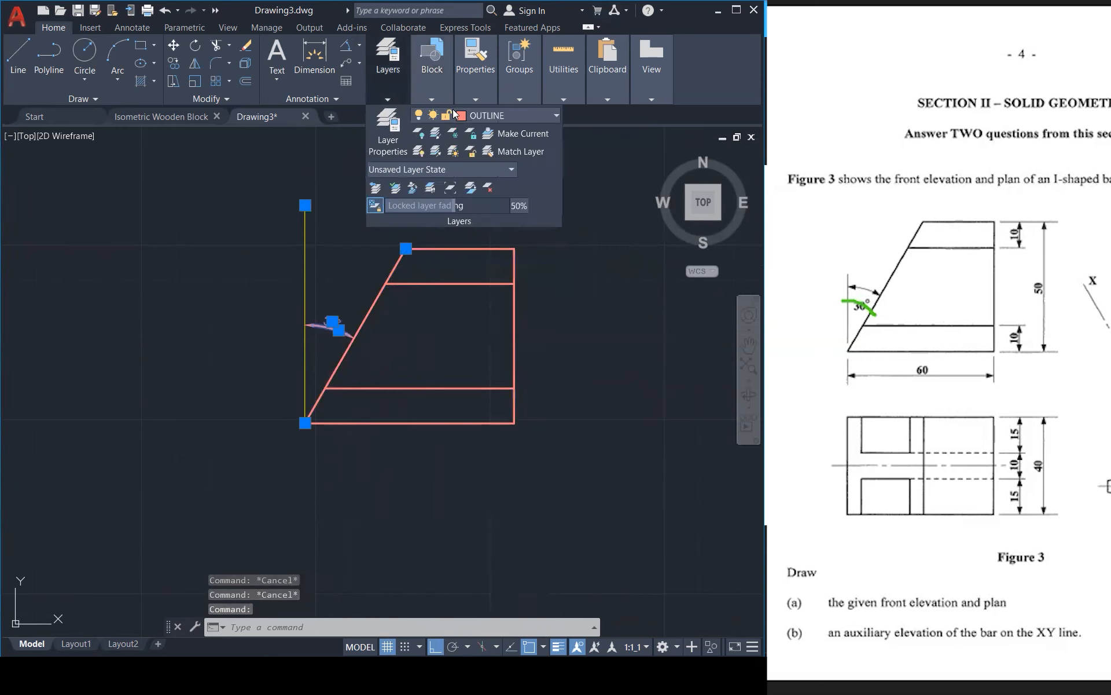
{"action": "left_click", "coordinate": [453, 113]}
{"action": "left_click", "coordinate": [509, 199]}
{"action": "key", "text": "Escape"}
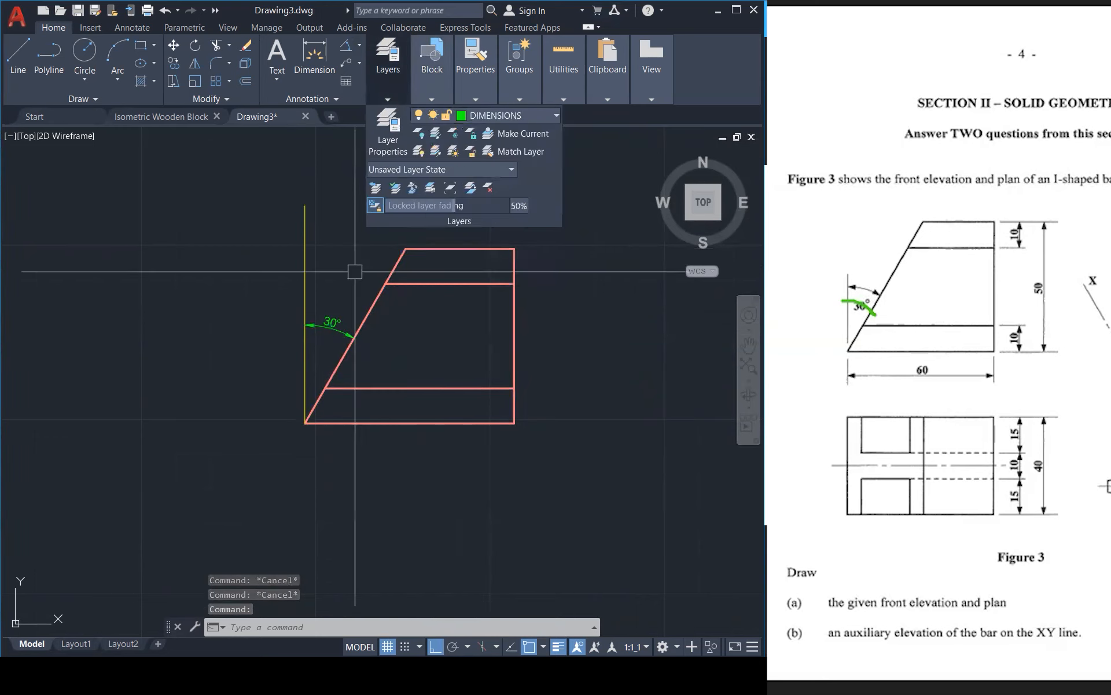
Move the left vertical reference line from the construction layer to a red dashed-line layer
{"action": "left_click", "coordinate": [305, 272]}
{"action": "mouse_move", "coordinate": [391, 95]}
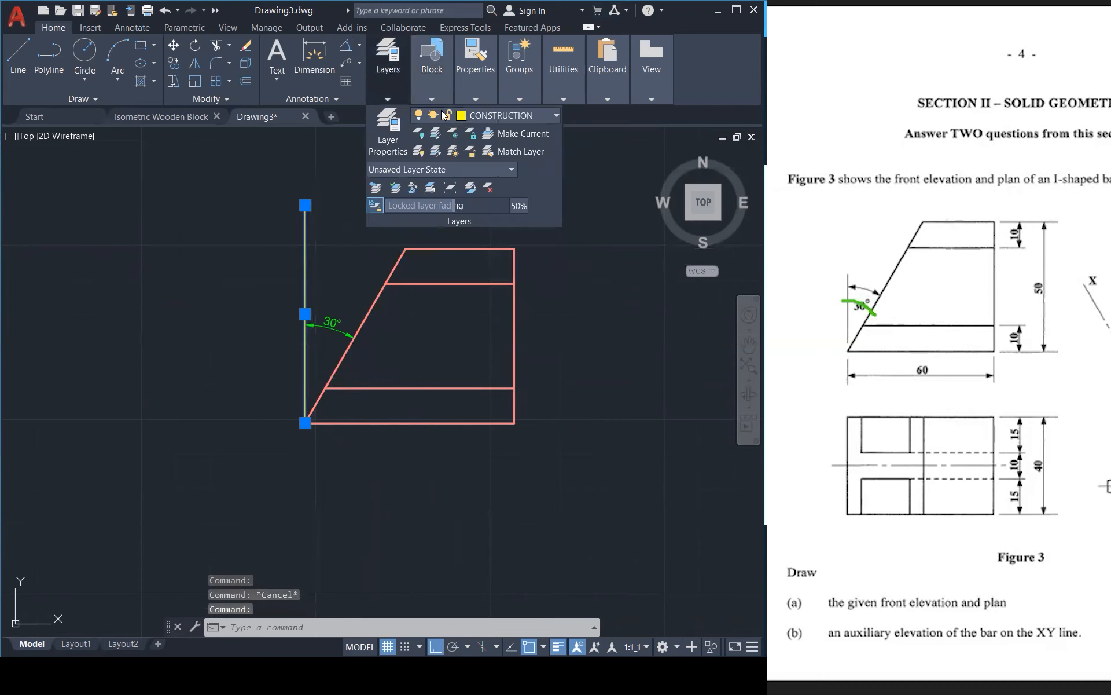
{"action": "left_click", "coordinate": [486, 115]}
{"action": "left_click", "coordinate": [511, 231]}
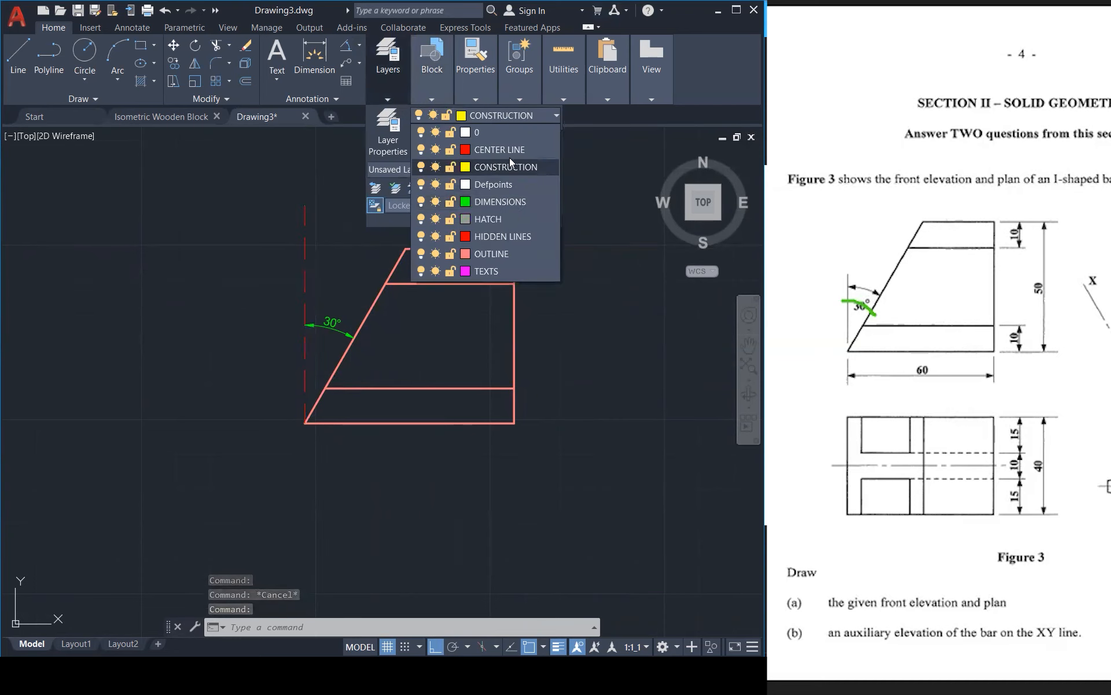
{"action": "left_click", "coordinate": [512, 236]}
{"action": "key", "text": "Escape"}
{"action": "key", "text": "Escape"}
{"action": "key", "text": "Escape"}
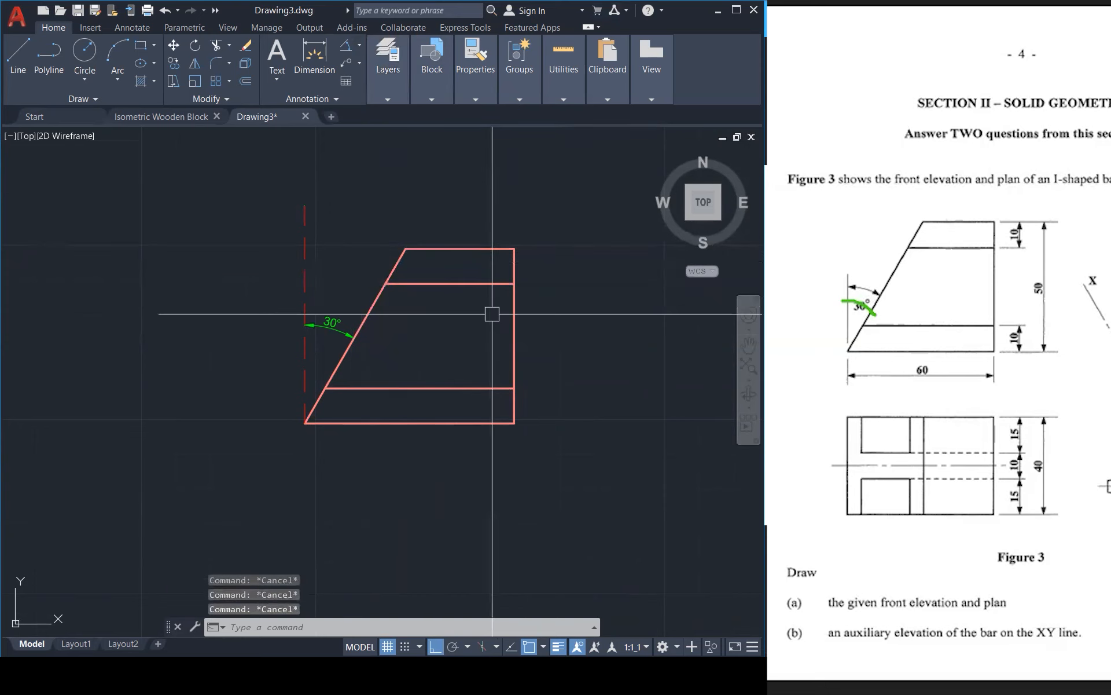
Annotate Figure 3 with a spacing of 30 between the two views and a line from the plan's upper-left corner towards X
{"action": "scroll", "coordinate": [446, 353], "scroll_direction": "down", "scroll_amount": 2}
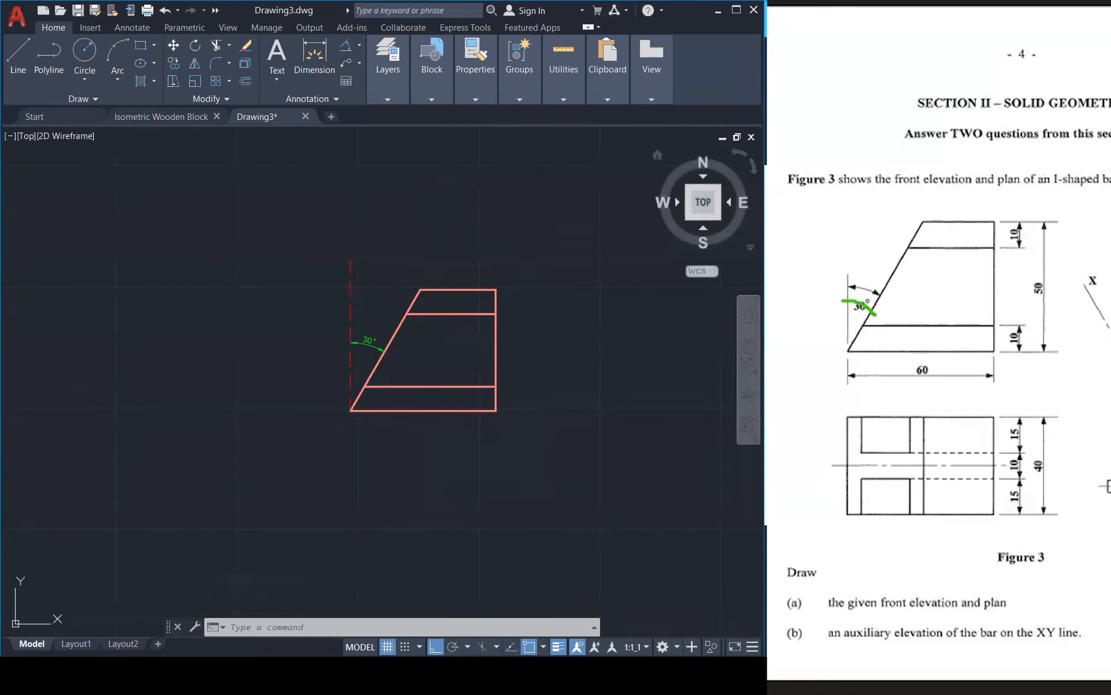
{"action": "mouse_move", "coordinate": [945, 349]}
{"action": "left_mouse_down"}
{"action": "mouse_move", "coordinate": [956, 407]}
{"action": "mouse_move", "coordinate": [972, 408]}
{"action": "left_mouse_up"}
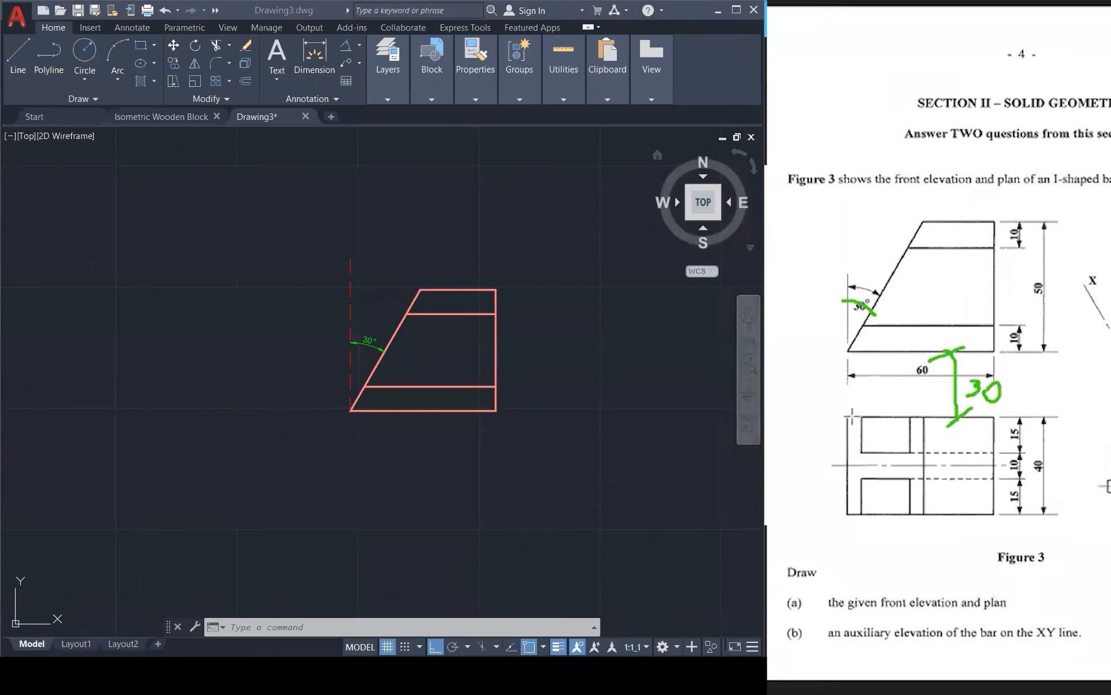
{"action": "mouse_move", "coordinate": [984, 363]}
{"action": "left_mouse_down"}
{"action": "mouse_move", "coordinate": [1106, 302]}
{"action": "mouse_move", "coordinate": [1094, 298]}
{"action": "left_mouse_up"}
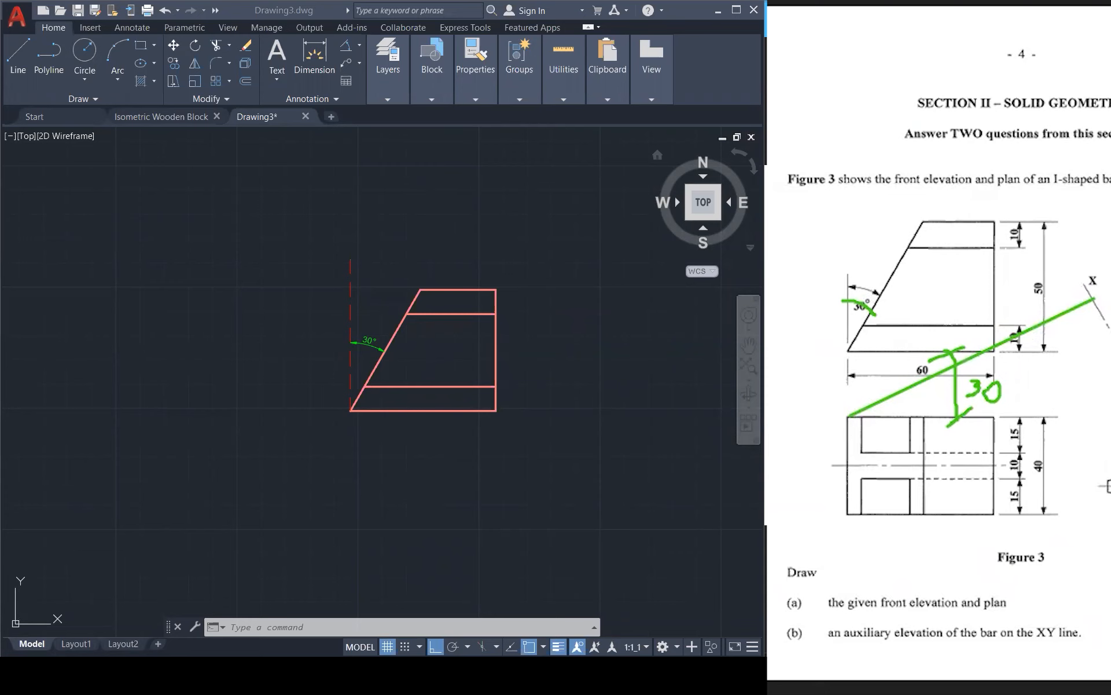
Offset the front elevation's base line downward by 30 to form the upper edge of the plan
{"action": "left_click", "coordinate": [443, 430]}
{"action": "key", "text": "Escape"}
{"action": "key", "text": "Escape"}
{"action": "key", "text": "Escape"}
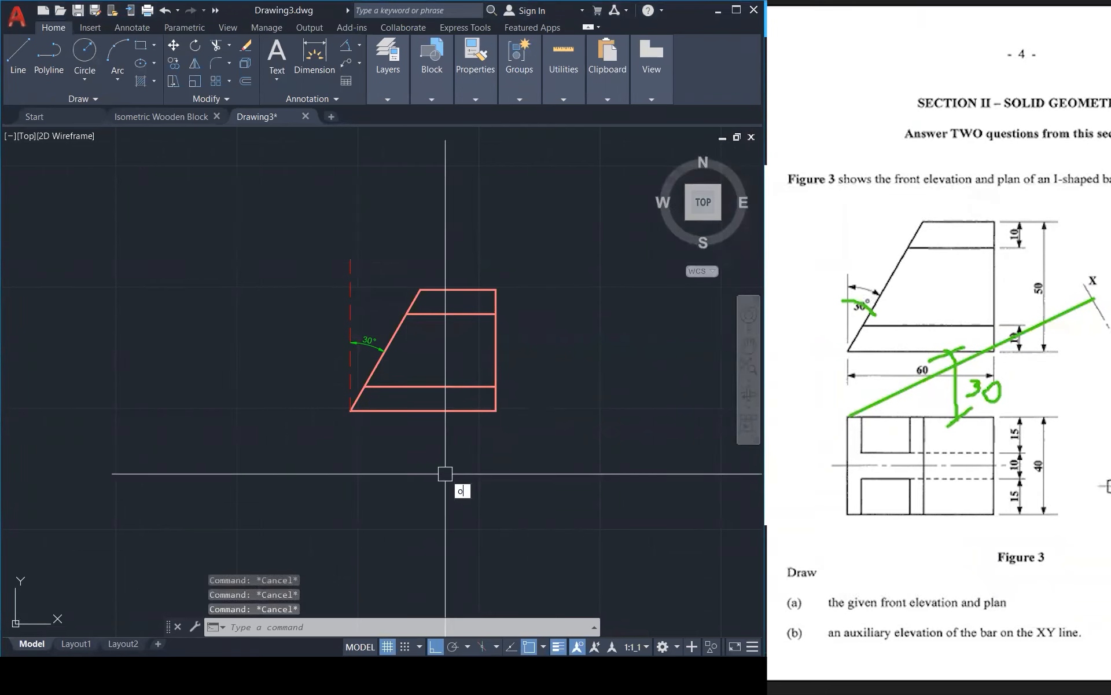
{"action": "key", "text": "Return"}
{"action": "key", "text": "Return"}
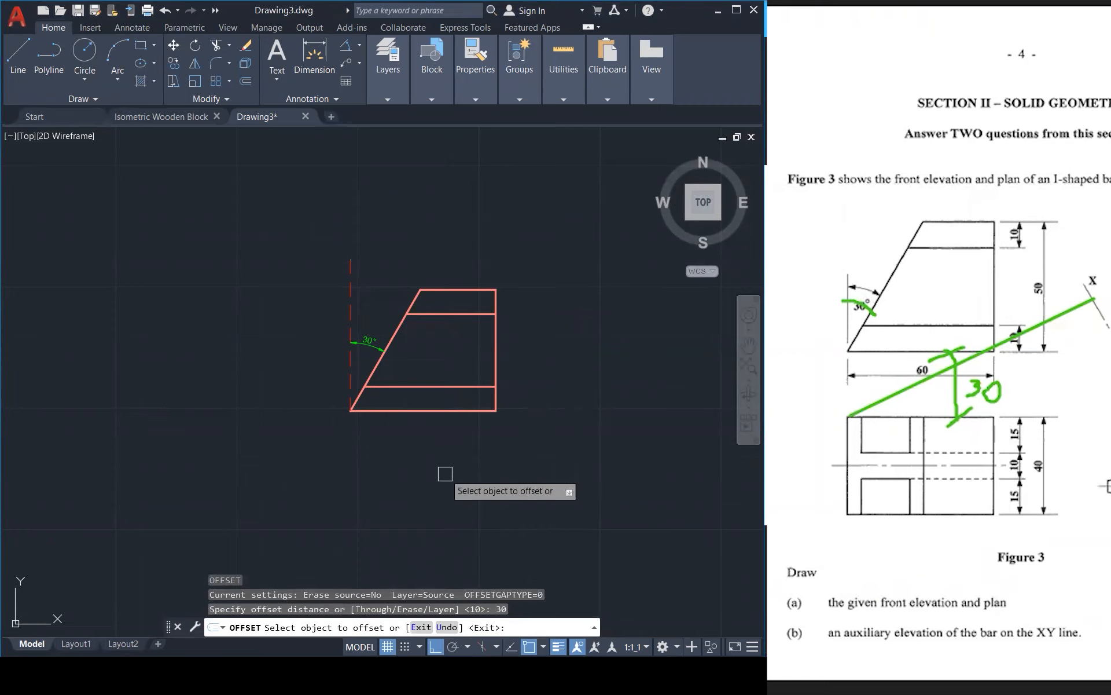
{"action": "left_click", "coordinate": [418, 410]}
{"action": "left_click", "coordinate": [428, 499]}
{"action": "key", "text": "Escape"}
Offset the plan's upper edge downward by 40 to form its lower edge
{"action": "scroll", "coordinate": [529, 446], "scroll_direction": "up", "scroll_amount": 2}
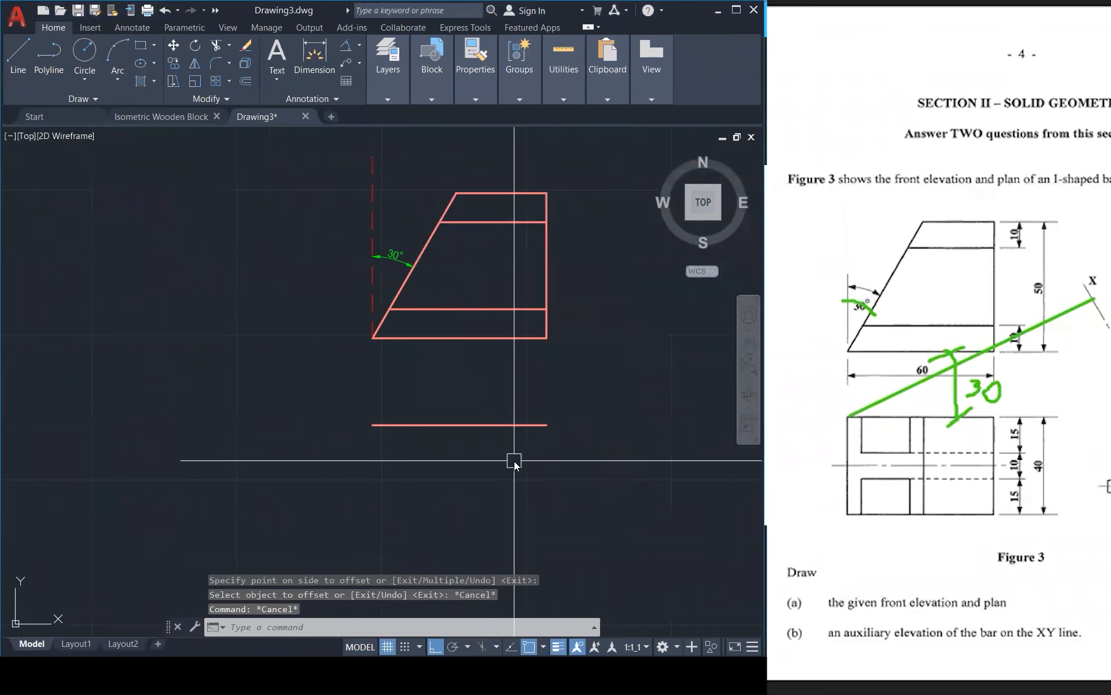
{"action": "type", "text": "o"}
{"action": "key", "text": "Return"}
{"action": "type", "text": "40"}
{"action": "key", "text": "Return"}
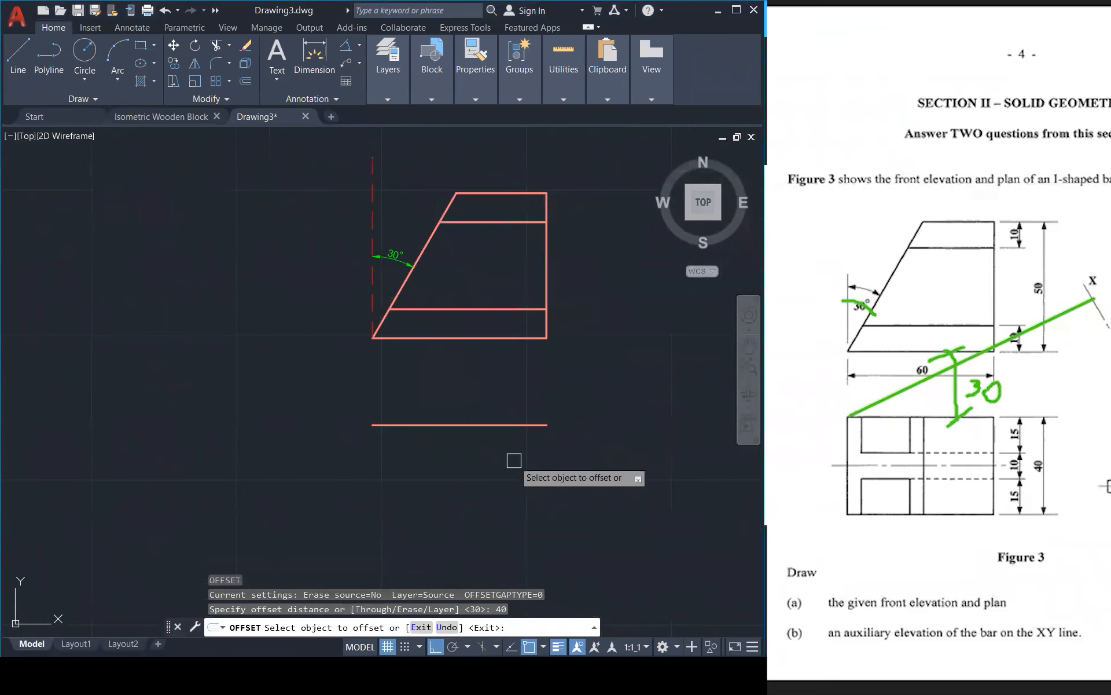
{"action": "left_click", "coordinate": [527, 425]}
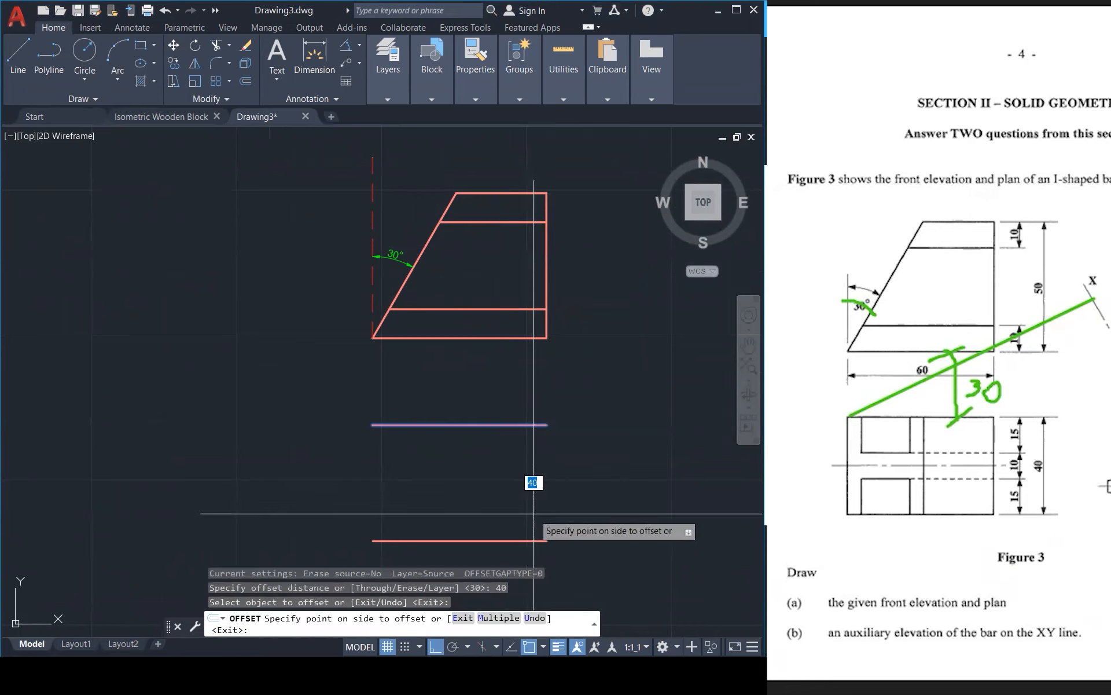
{"action": "left_click", "coordinate": [533, 513]}
{"action": "key", "text": "Escape"}
{"action": "key", "text": "Escape"}
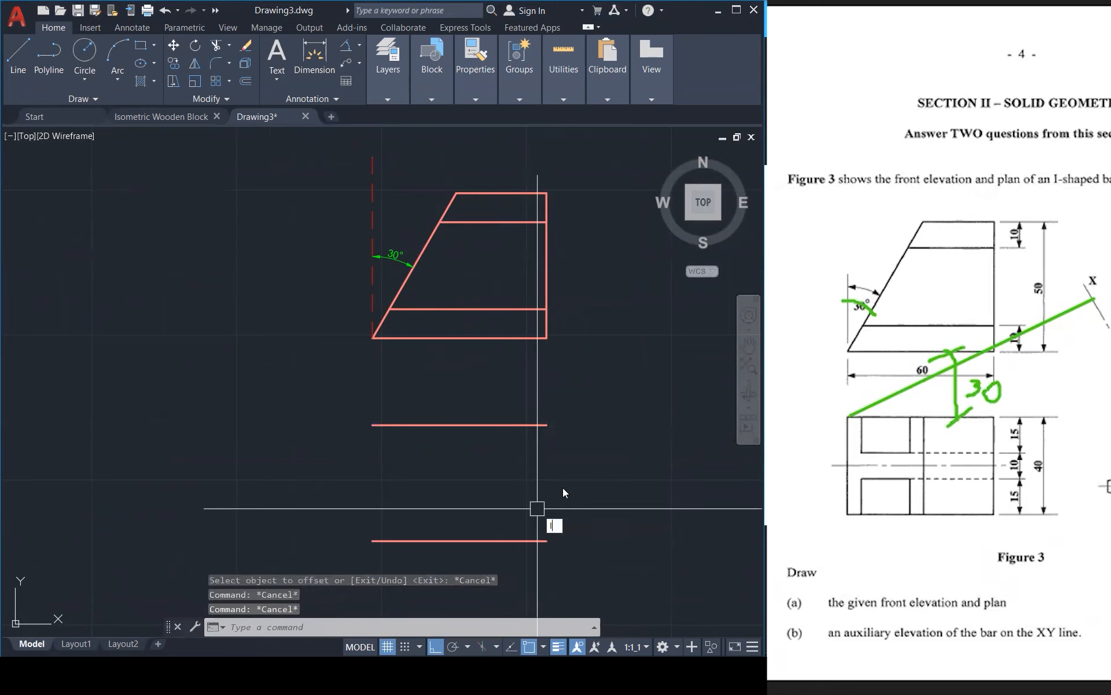
Draw the right and left vertical edges between the plan's upper and lower edges to close the rectangle
{"action": "type", "text": "l"}
{"action": "key", "text": "Return"}
{"action": "left_click", "coordinate": [547, 425]}
{"action": "left_click", "coordinate": [546, 541]}
{"action": "key", "text": "Escape"}
{"action": "key", "text": "Return"}
{"action": "left_click", "coordinate": [374, 425]}
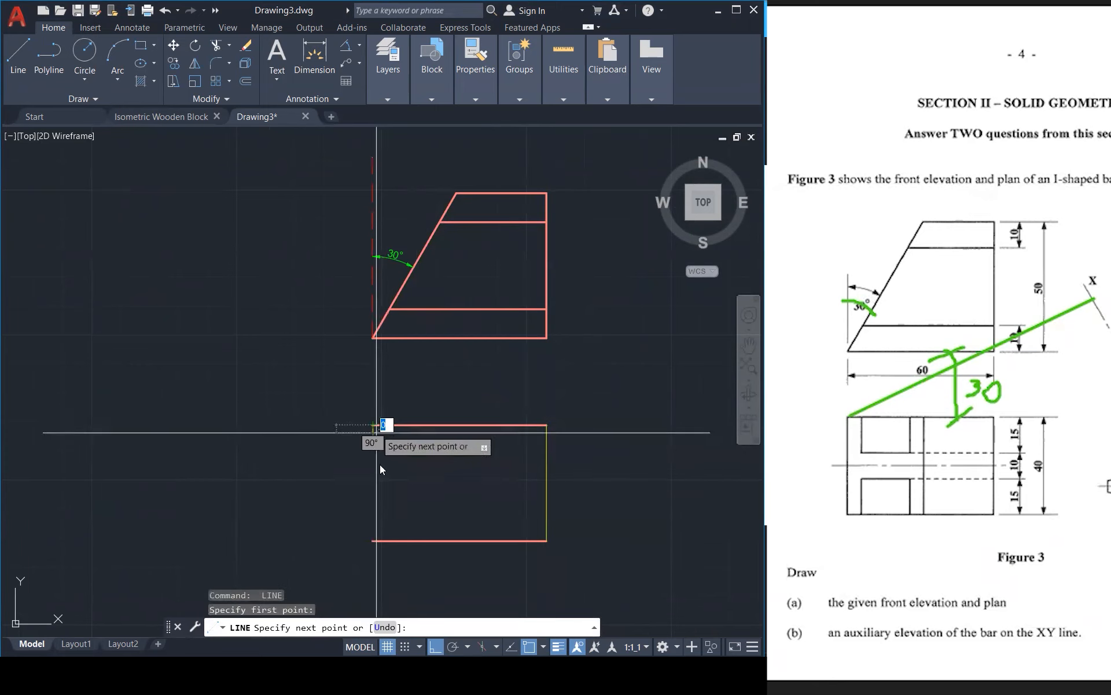
{"action": "left_click", "coordinate": [374, 541]}
{"action": "key", "text": "Escape"}
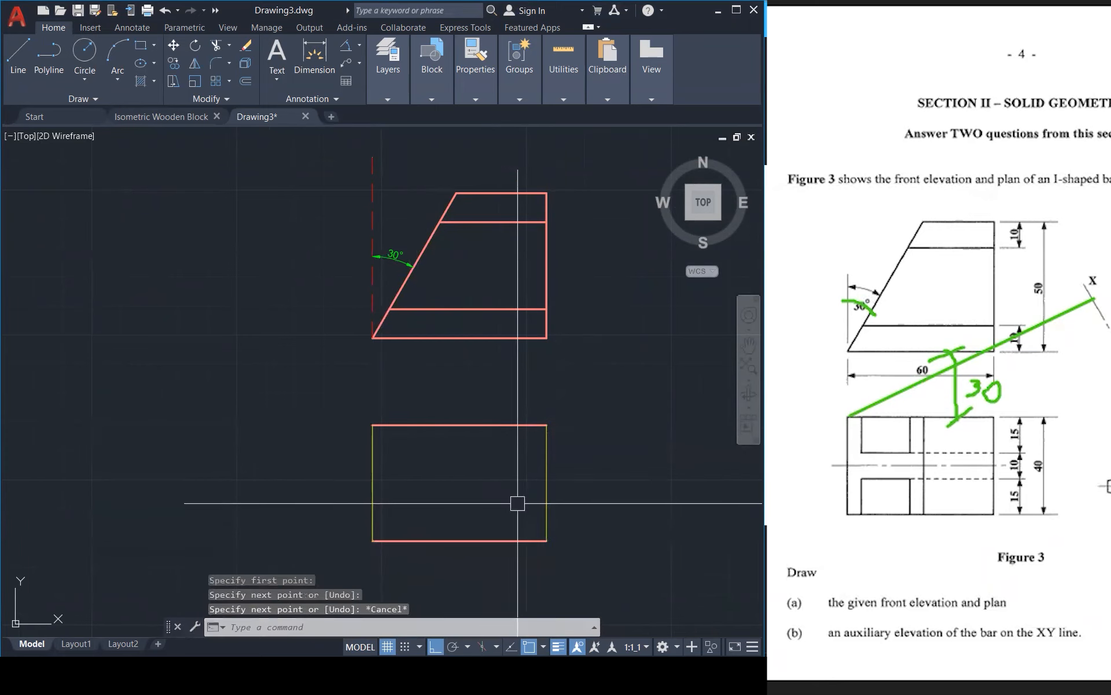
{"action": "key", "text": "Escape"}
{"action": "key", "text": "Escape"}
Draw a vertical projection line from the upper-left corner of the front elevation down past the plan's lower edge
{"action": "key", "text": "Return"}
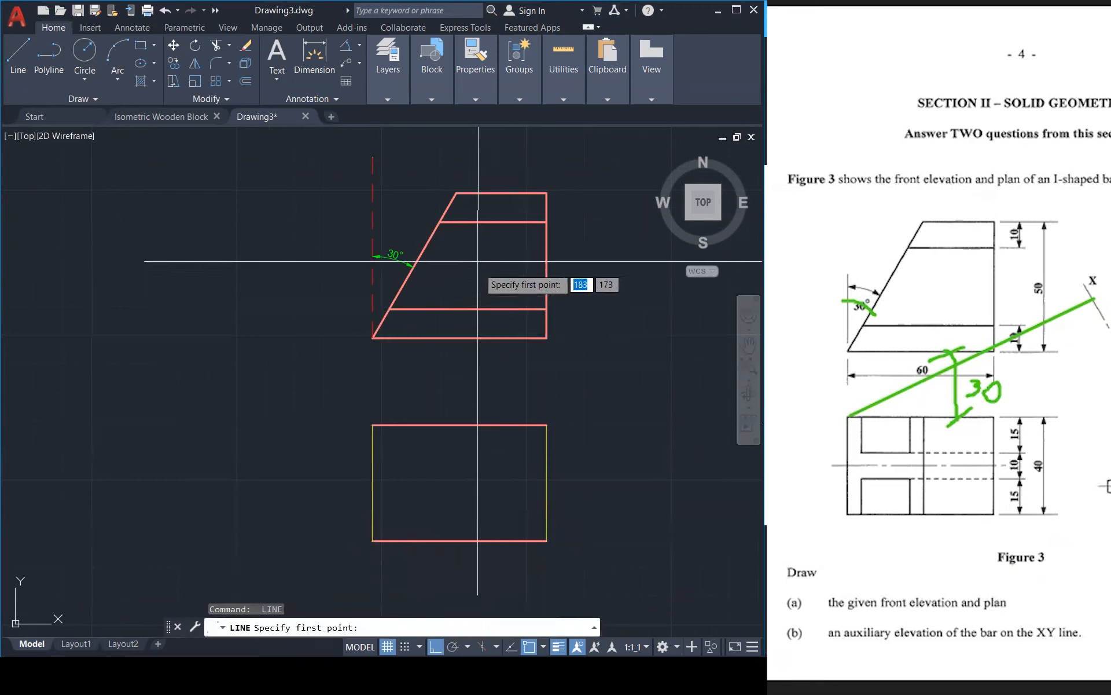
{"action": "left_click", "coordinate": [457, 193]}
{"action": "left_click", "coordinate": [464, 576]}
{"action": "key", "text": "Escape"}
{"action": "key", "text": "Return"}
{"action": "key", "text": "Escape"}
Copy the vertical projection line to the two points where the front elevation's inner horizontal lines meet its sloping edge
{"action": "left_click", "coordinate": [452, 252]}
{"action": "type", "text": "co"}
{"action": "key", "text": "Return"}
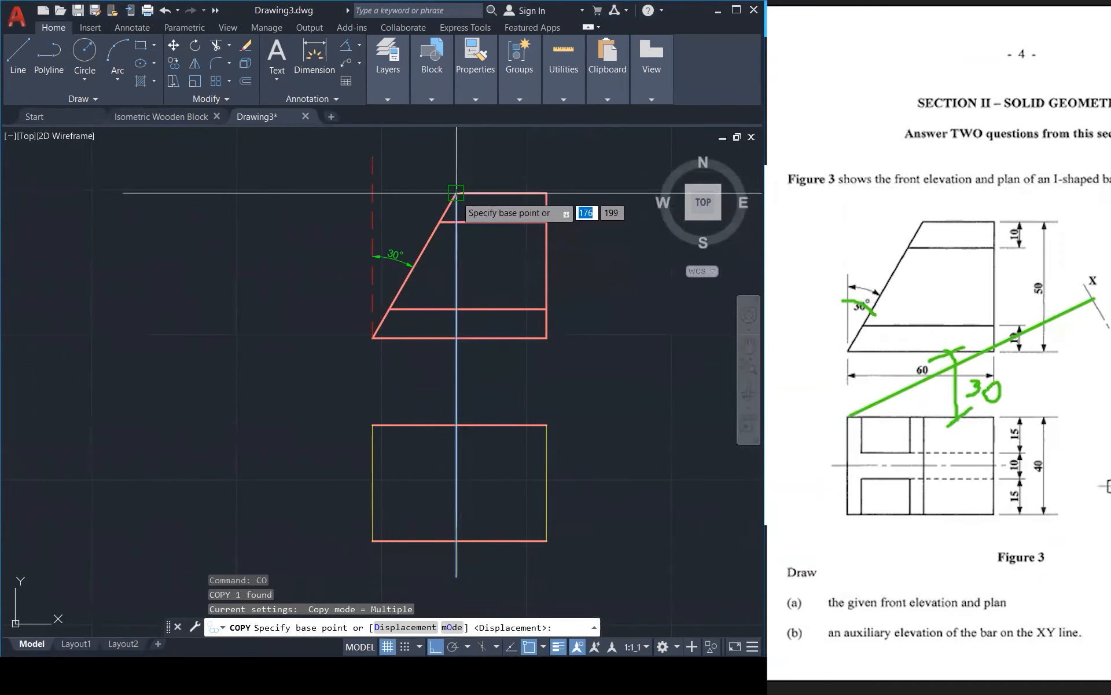
{"action": "left_click", "coordinate": [456, 193]}
{"action": "left_click", "coordinate": [440, 221]}
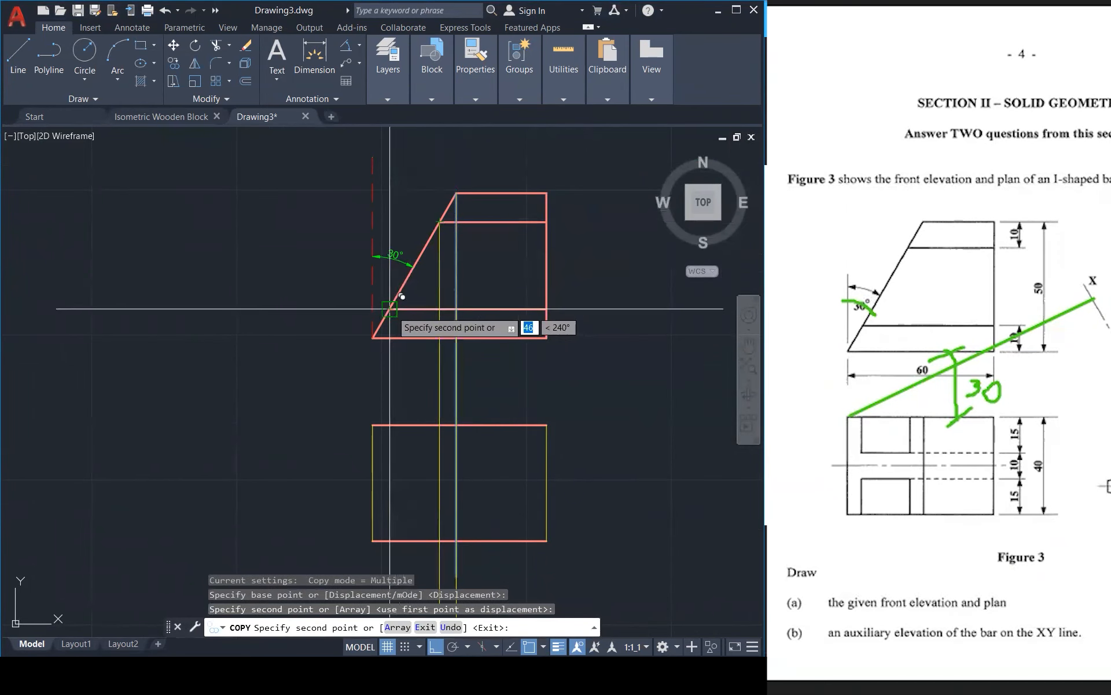
{"action": "left_click", "coordinate": [401, 296]}
{"action": "key", "text": "Escape"}
{"action": "key", "text": "Escape"}
{"action": "key", "text": "Escape"}
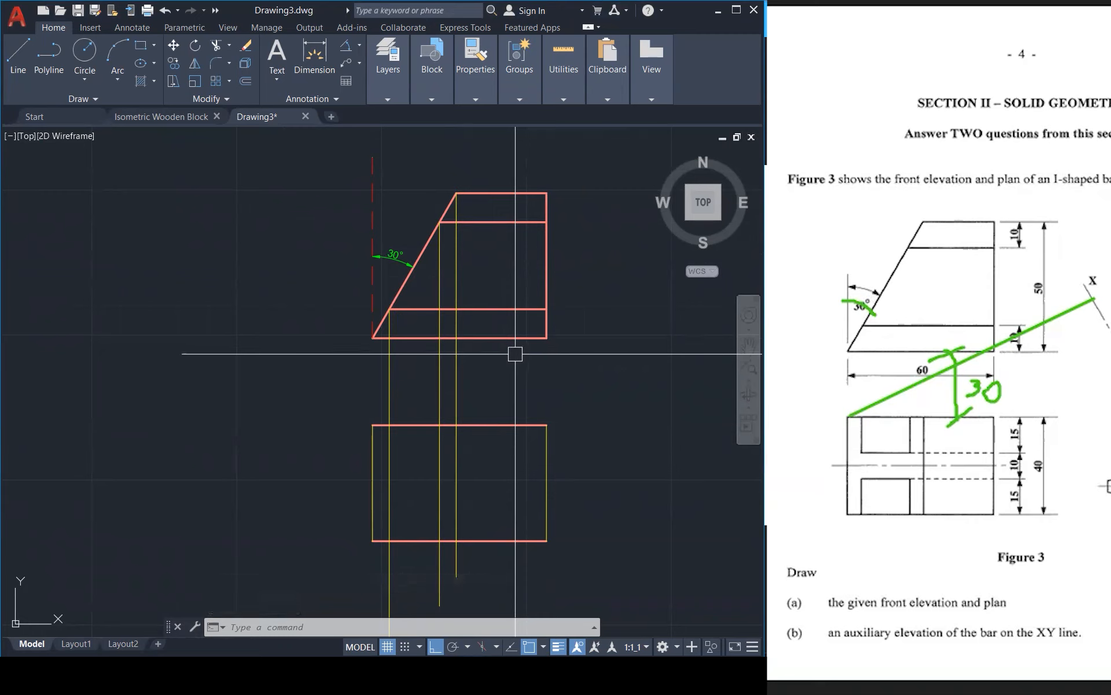
{"action": "key", "text": "Escape"}
{"action": "key", "text": "Escape"}
{"action": "key", "text": "Escape"}
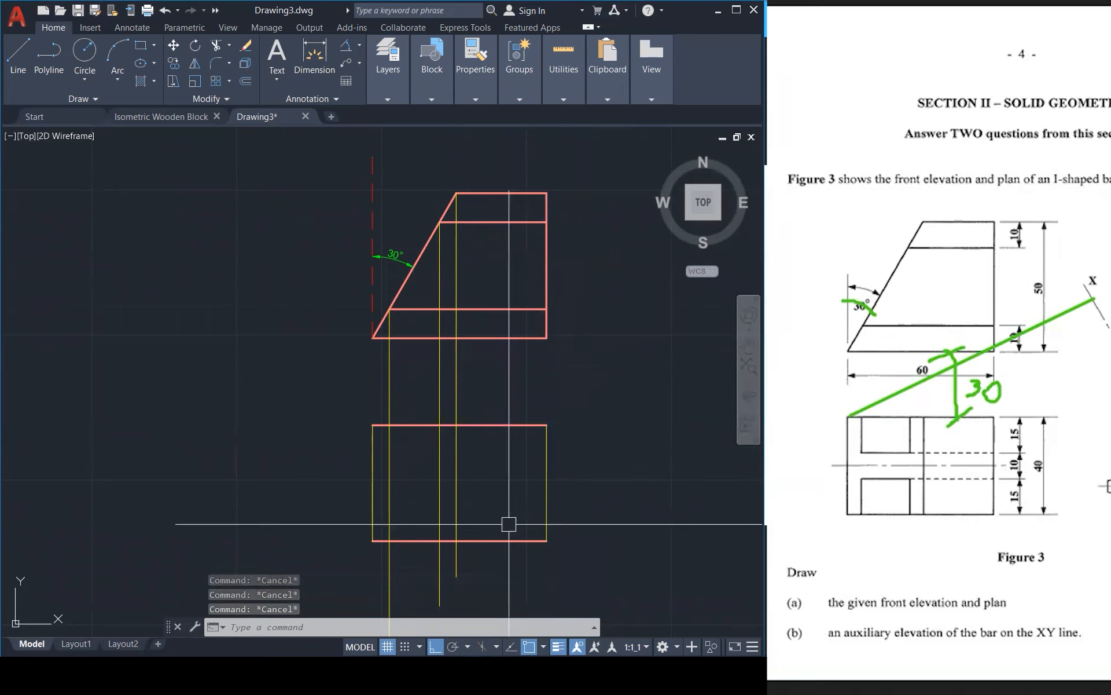
Offset the plan's lower and upper edges inward by 15 to form the two web lines
{"action": "type", "text": "o"}
{"action": "key", "text": "Return"}
{"action": "type", "text": "1"}
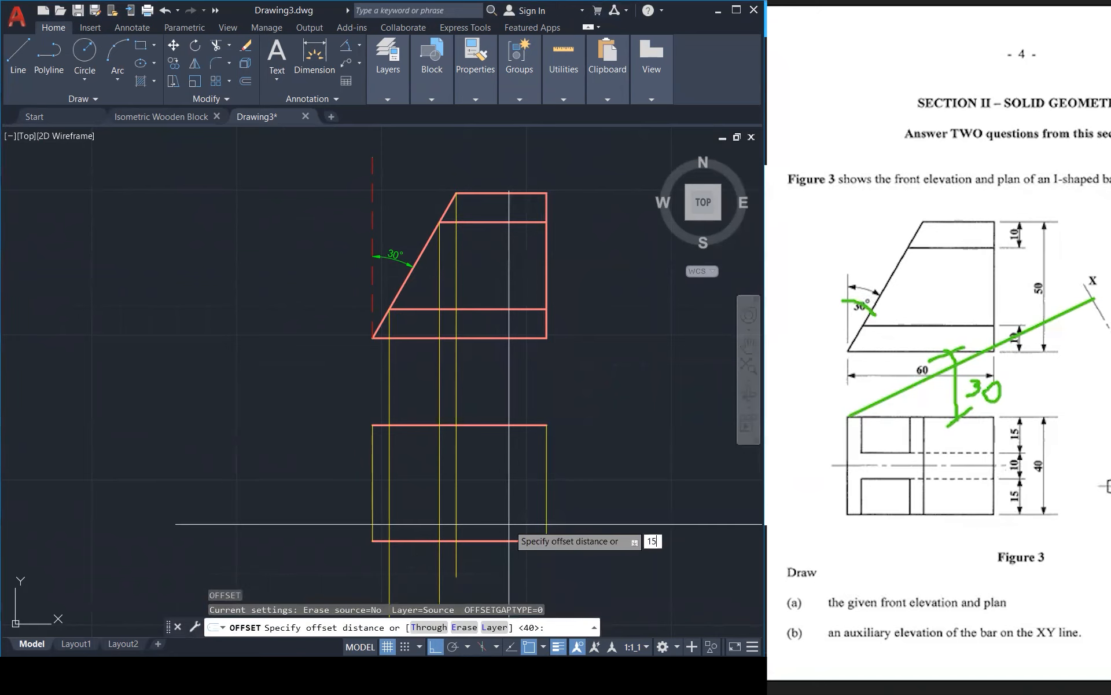
{"action": "type", "text": "5"}
{"action": "key", "text": "Return"}
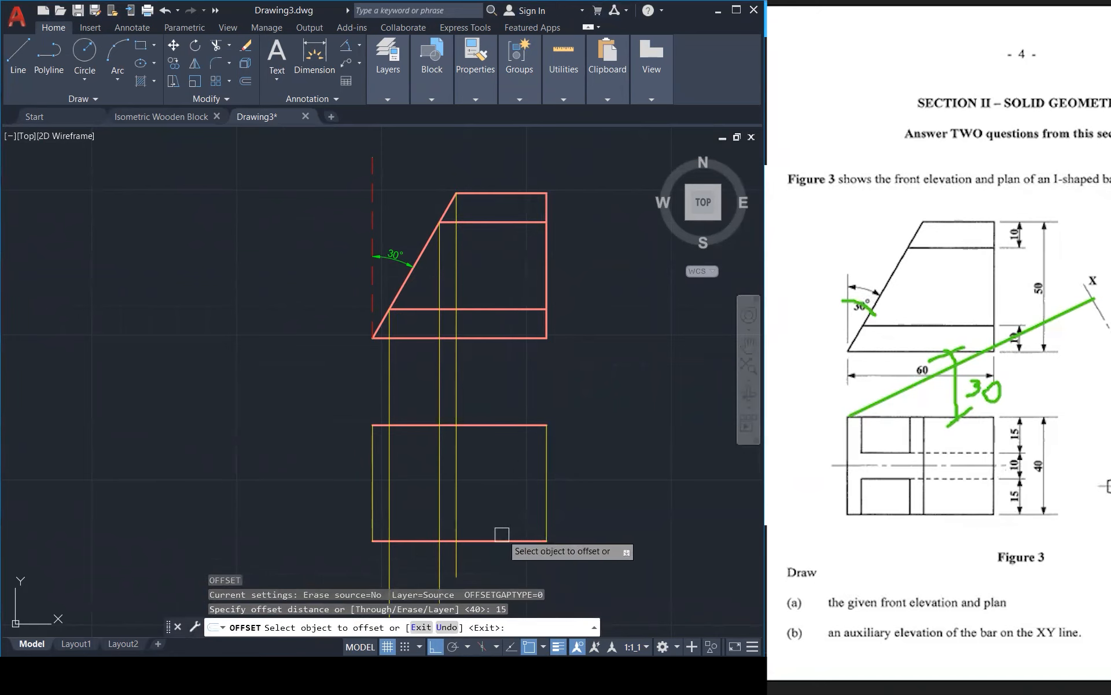
{"action": "left_click", "coordinate": [504, 541]}
{"action": "left_click", "coordinate": [515, 471]}
{"action": "left_click", "coordinate": [505, 427]}
{"action": "left_click", "coordinate": [510, 458]}
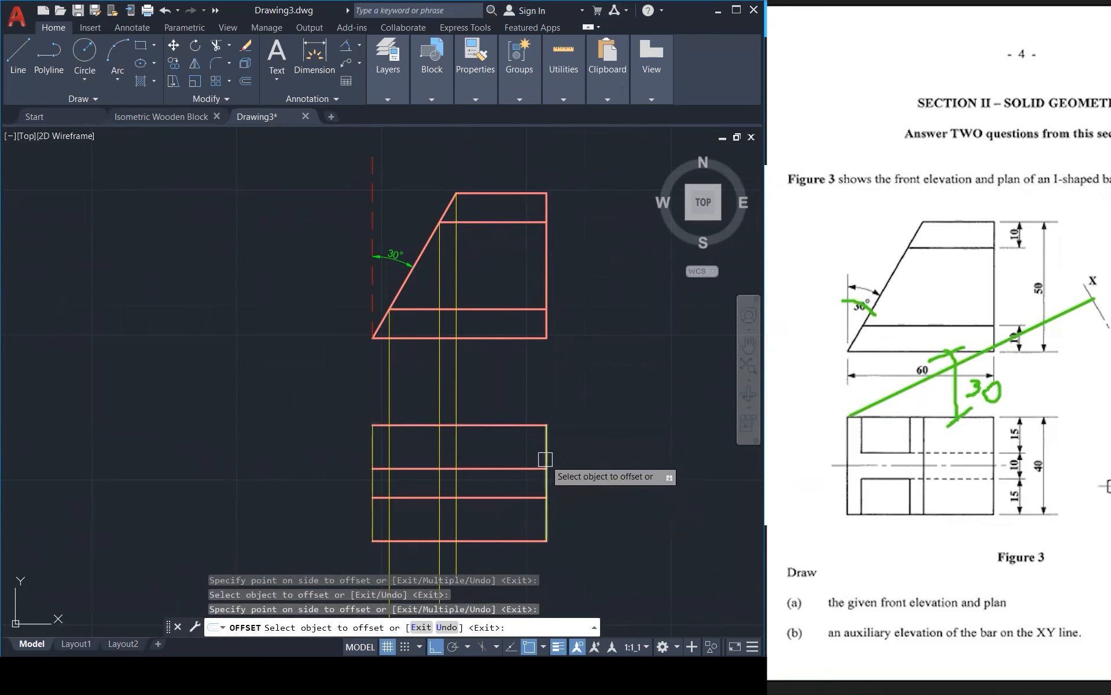
{"action": "key", "text": "Escape"}
{"action": "key", "text": "Escape"}
{"action": "key", "text": "Escape"}
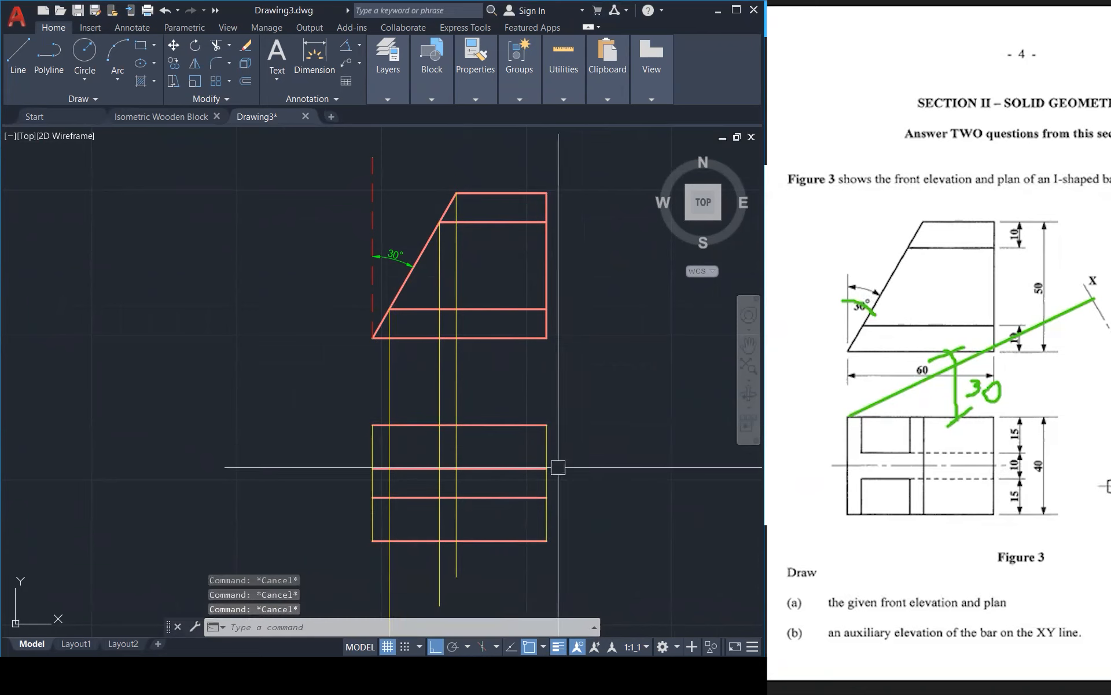
Trim the three projection lines where they extend below the plan's lower edge
{"action": "type", "text": "tr"}
{"action": "key", "text": "Return"}
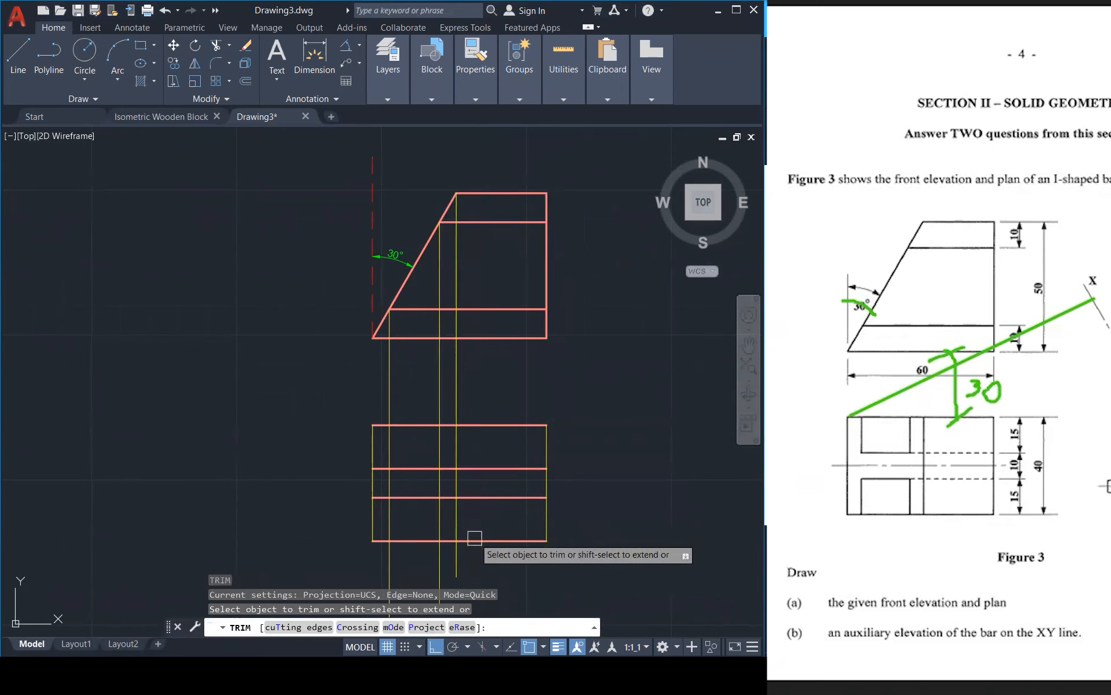
{"action": "left_click", "coordinate": [488, 561]}
{"action": "left_click", "coordinate": [381, 561]}
{"action": "key", "text": "Return"}
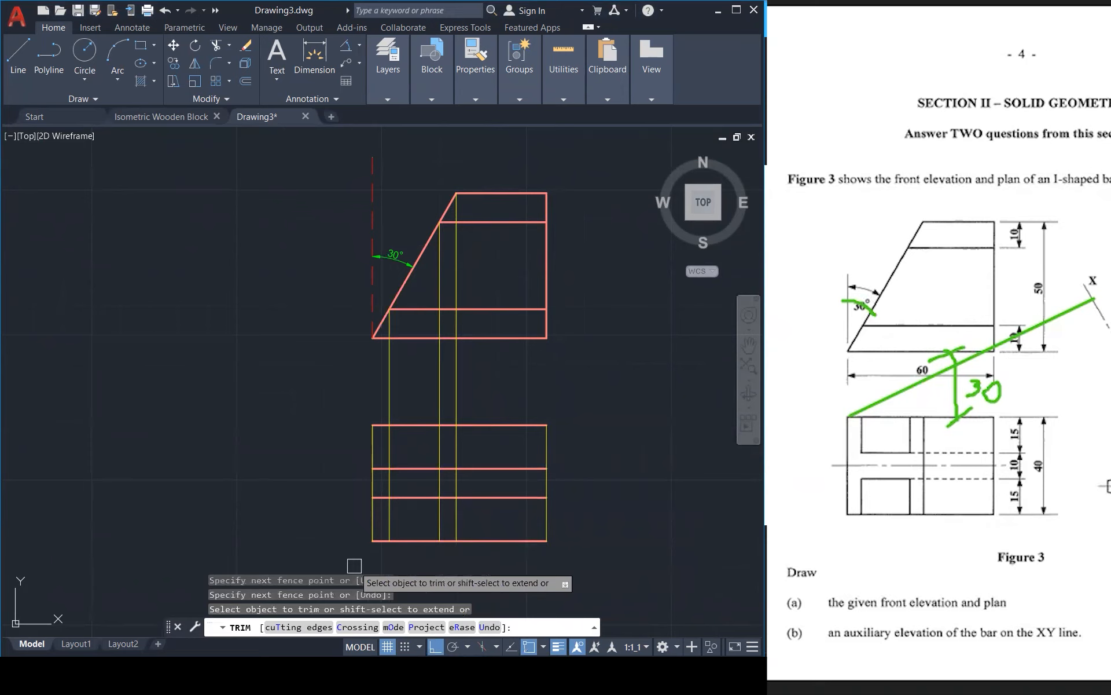
{"action": "key", "text": "Escape"}
{"action": "key", "text": "Escape"}
{"action": "key", "text": "Escape"}
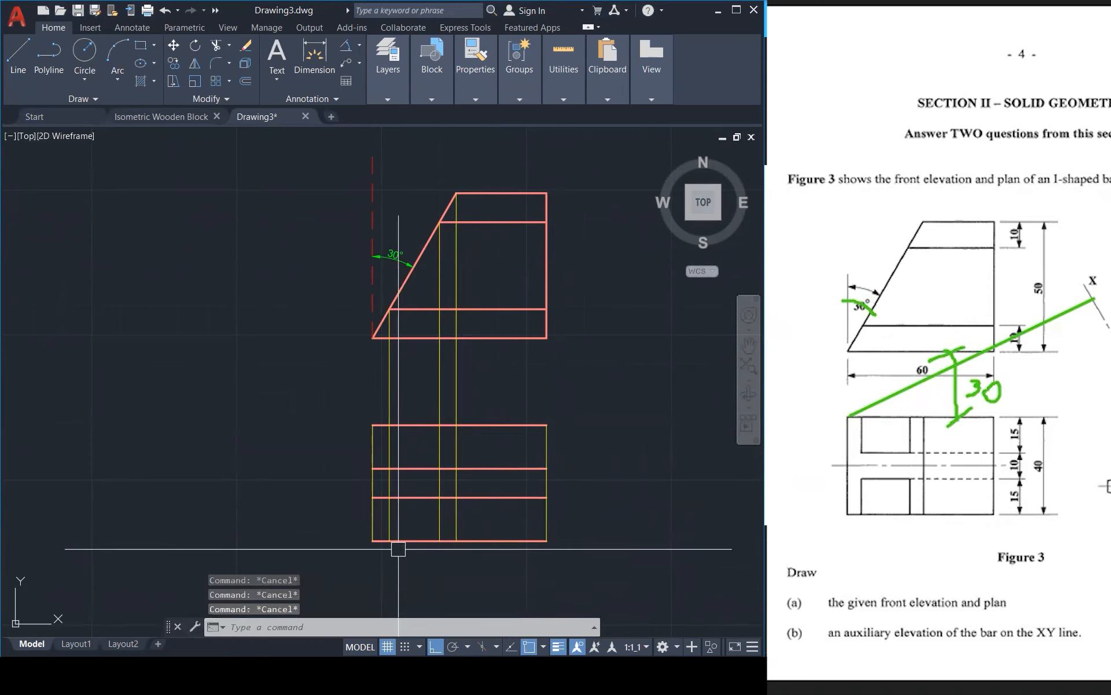
Trim away the three projection lines in the gap between the front elevation and the plan
{"action": "scroll", "coordinate": [439, 469], "scroll_direction": "up", "scroll_amount": 2}
{"action": "key", "text": "Return"}
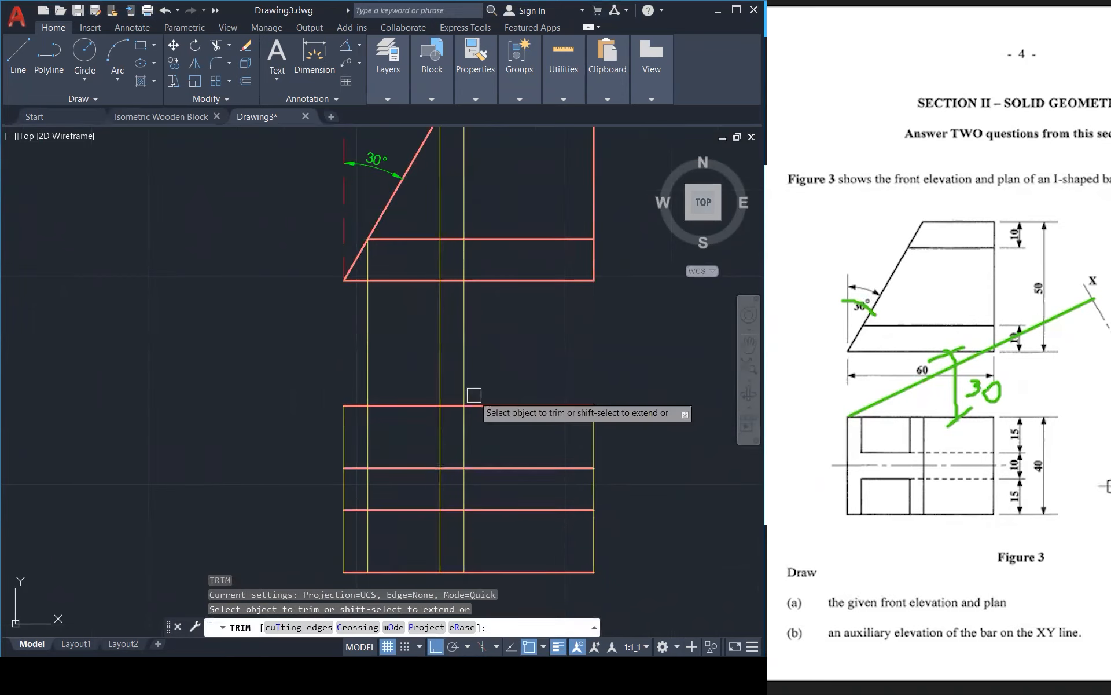
{"action": "left_click", "coordinate": [496, 382]}
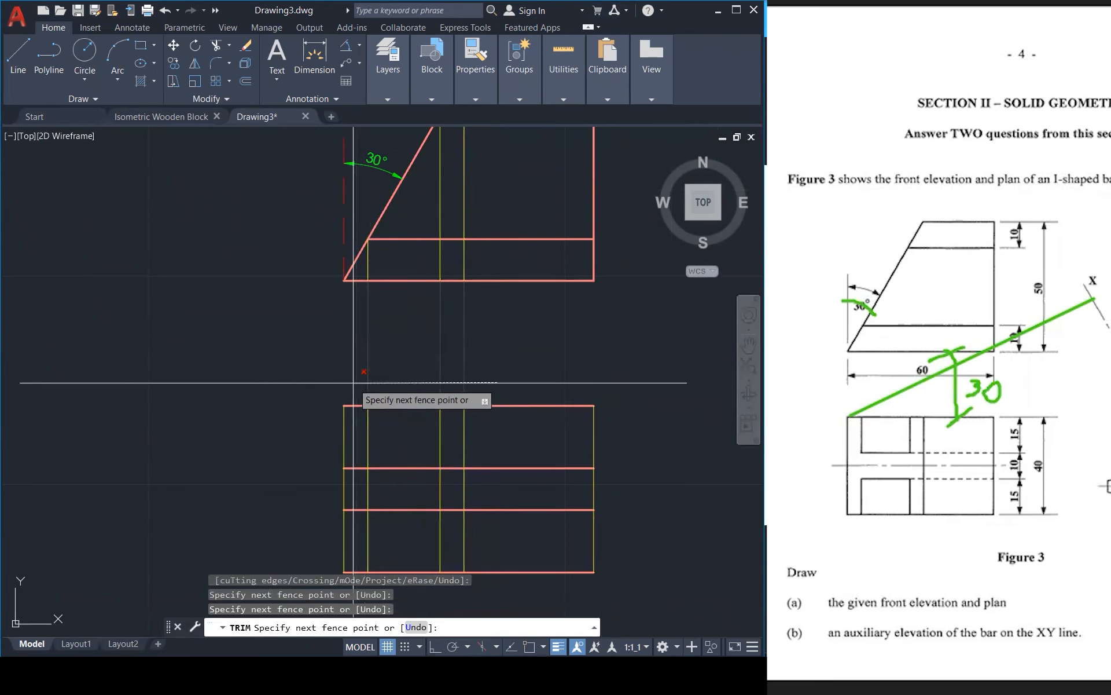
{"action": "key", "text": "Return"}
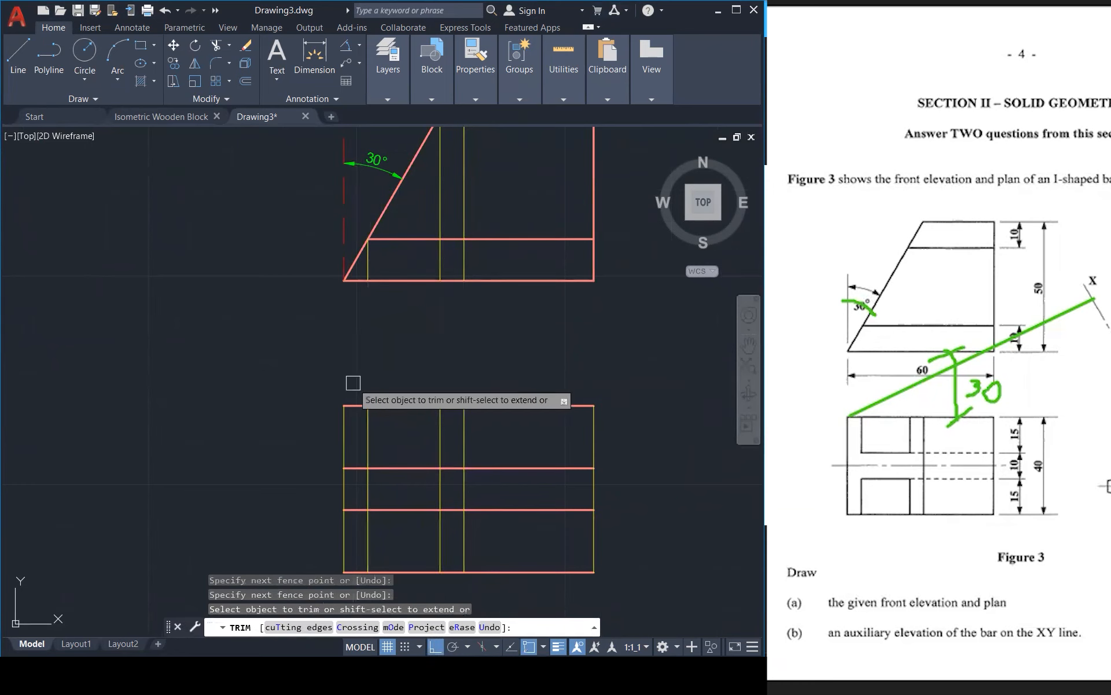
{"action": "key", "text": "Escape"}
Delete the three projection line remnants left inside the front elevation
{"action": "left_click", "coordinate": [441, 212]}
{"action": "left_click", "coordinate": [436, 210]}
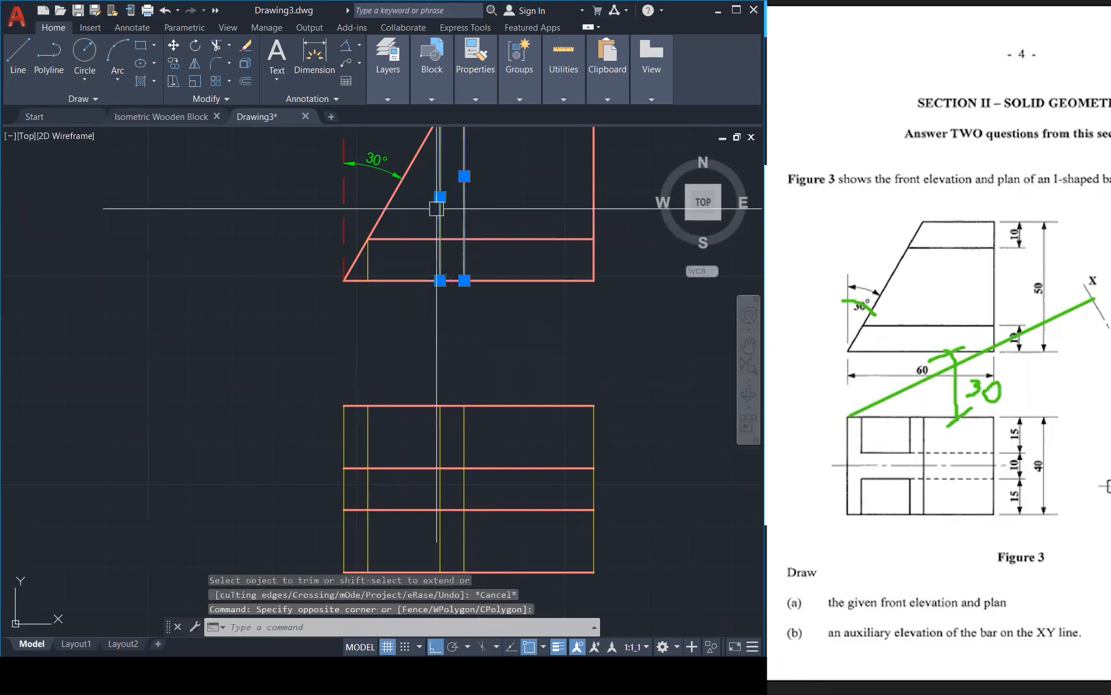
{"action": "left_click", "coordinate": [370, 264]}
{"action": "key", "text": "Delete"}
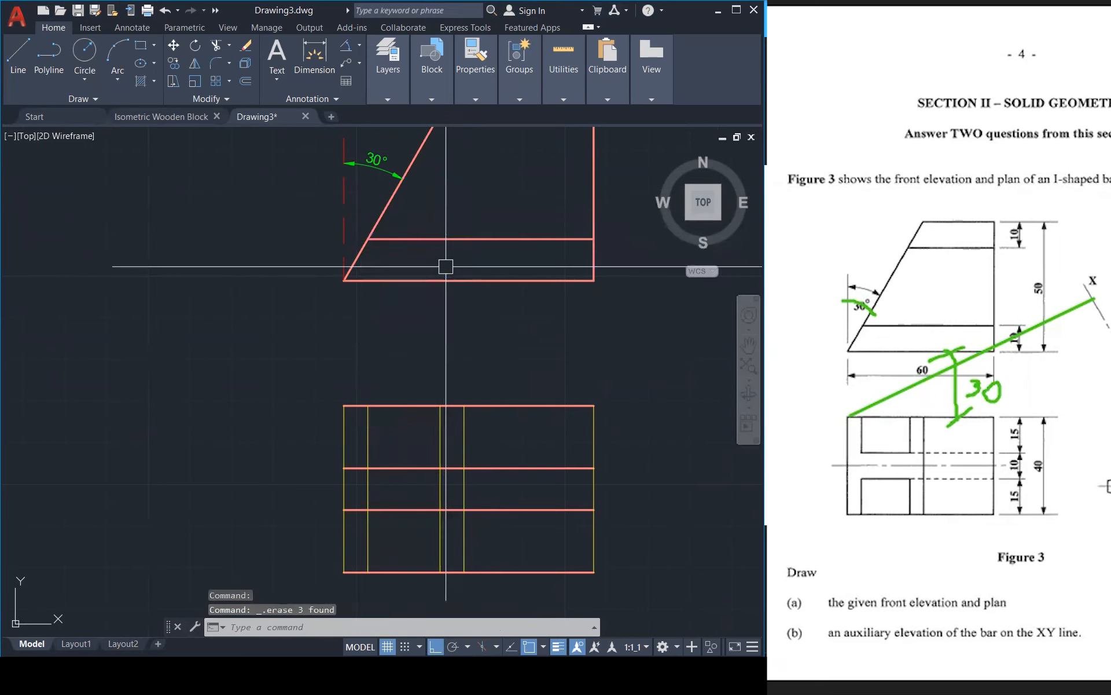
{"action": "key", "text": "Escape"}
{"action": "key", "text": "Escape"}
{"action": "key", "text": "Escape"}
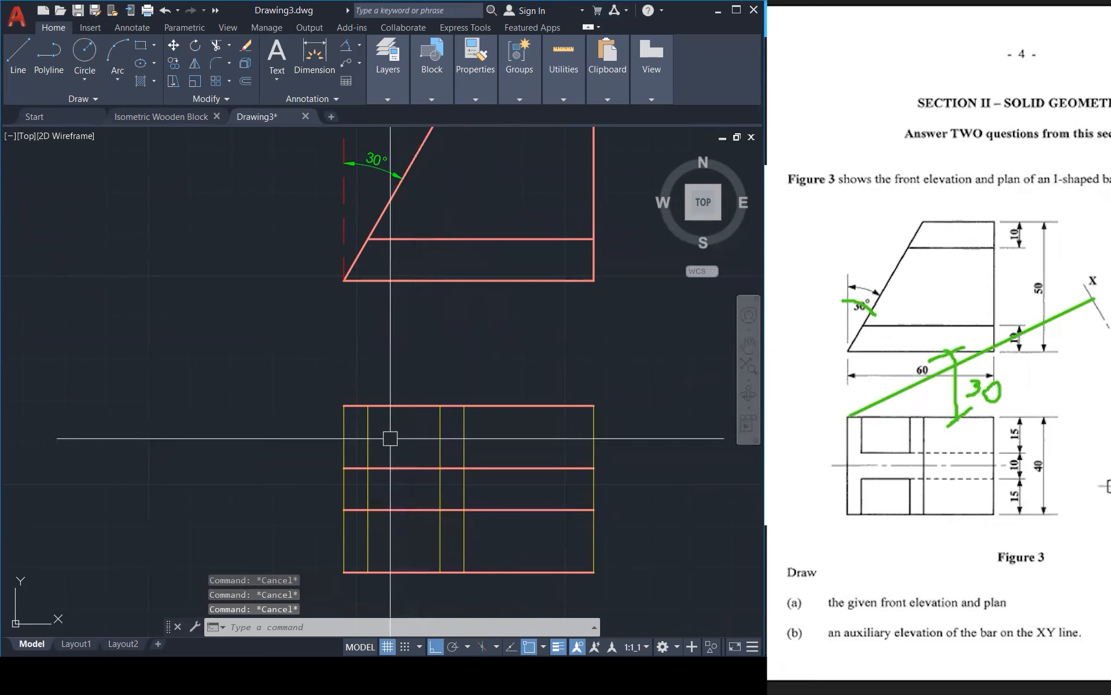
{"action": "type", "text": "f"}
{"action": "key", "text": "Return"}
{"action": "left_click", "coordinate": [369, 445]}
{"action": "key", "text": "Escape"}
{"action": "key", "text": "Escape"}
{"action": "key", "text": "Escape"}
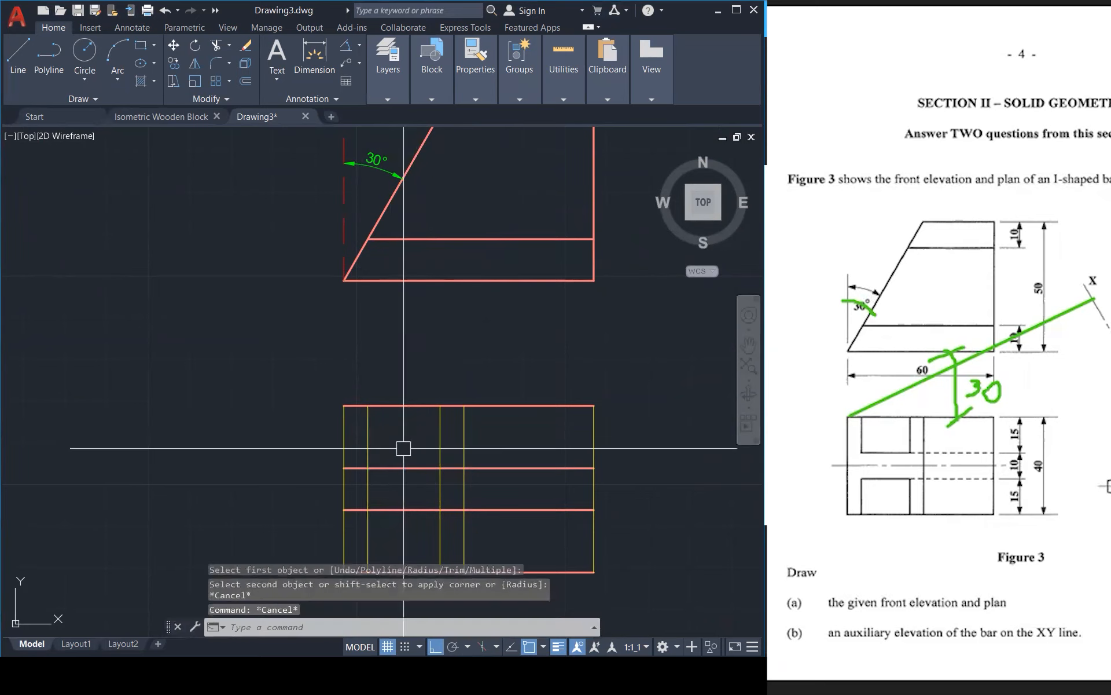
Break the plan's leftmost inner vertical line between the two web lines and stretch its lower piece to end on the lower web line
{"action": "type", "text": "br"}
{"action": "key", "text": "Return"}
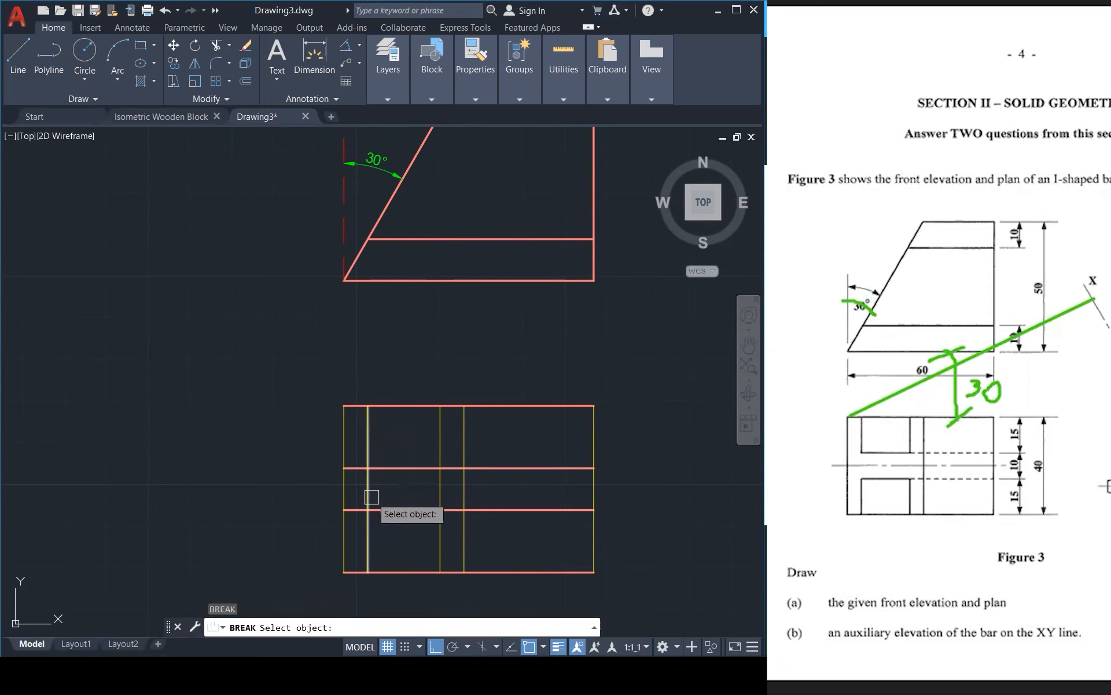
{"action": "left_click", "coordinate": [368, 502]}
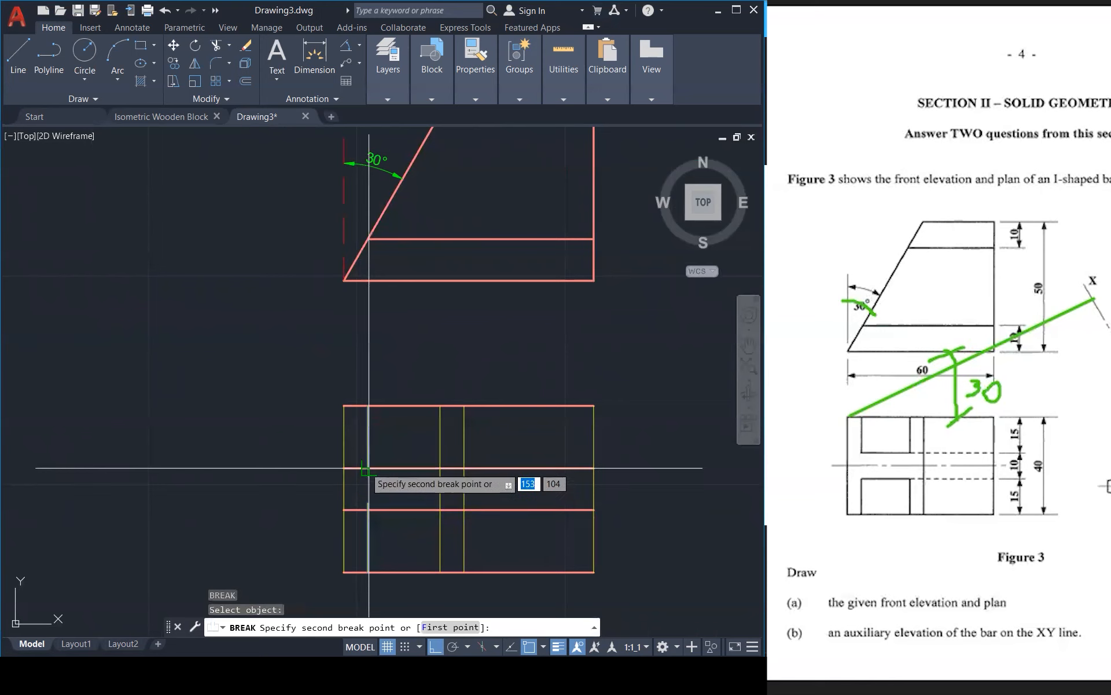
{"action": "left_click", "coordinate": [369, 467]}
{"action": "key", "text": "Escape"}
{"action": "left_click", "coordinate": [366, 528]}
{"action": "left_click", "coordinate": [368, 503]}
{"action": "key", "text": "Escape"}
{"action": "key", "text": "Escape"}
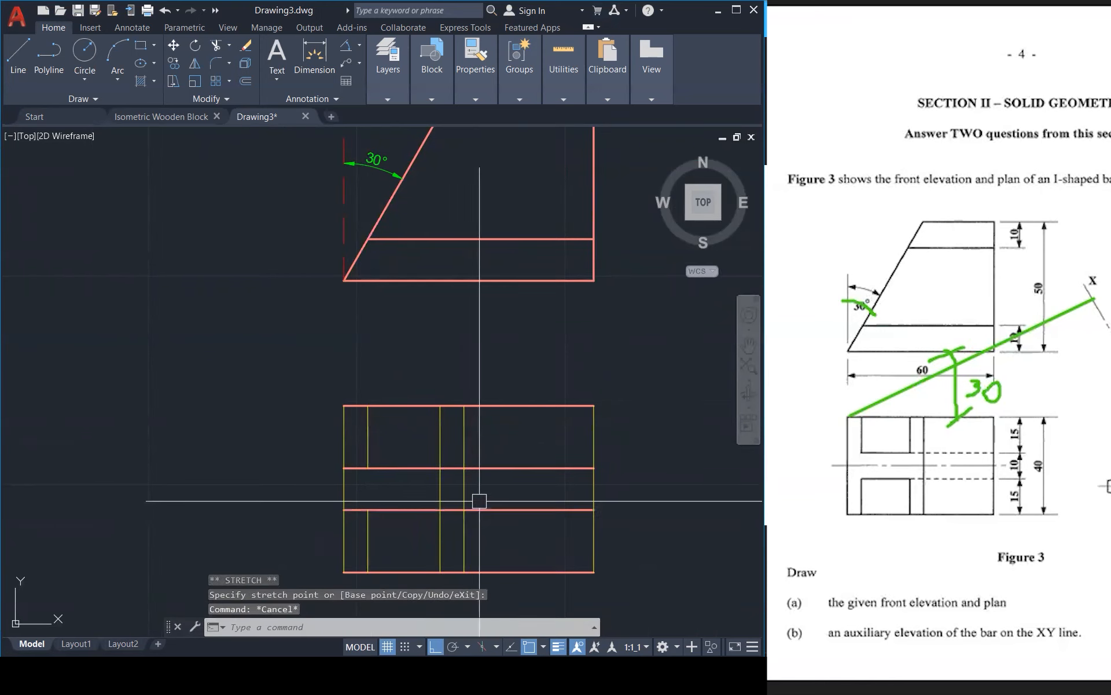
Fillet the left ends of both web lines with the broken vertical line to form the recesses' square left corners
{"action": "type", "text": "f"}
{"action": "key", "text": "Return"}
{"action": "left_click", "coordinate": [385, 463]}
{"action": "left_click", "coordinate": [367, 450]}
{"action": "key", "text": "Return"}
{"action": "left_click", "coordinate": [398, 510]}
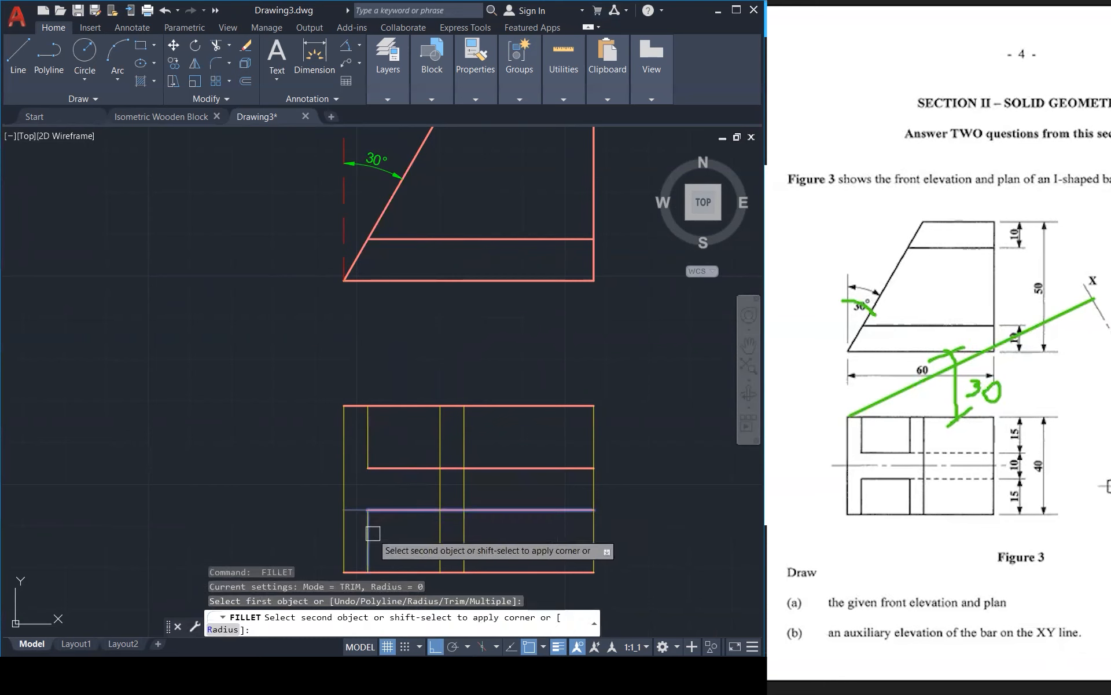
{"action": "key", "text": "Escape"}
{"action": "key", "text": "Escape"}
{"action": "key", "text": "Escape"}
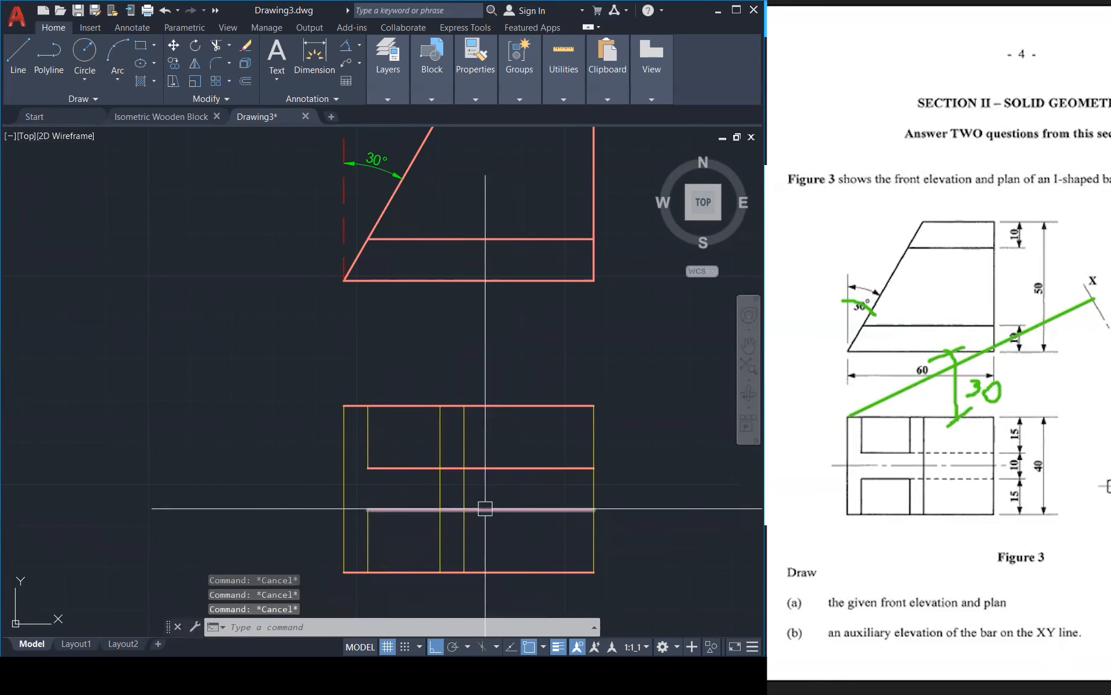
Break the plan's middle inner vertical line between the web lines and stretch its lower piece to end on the lower web line
{"action": "key", "text": "Return"}
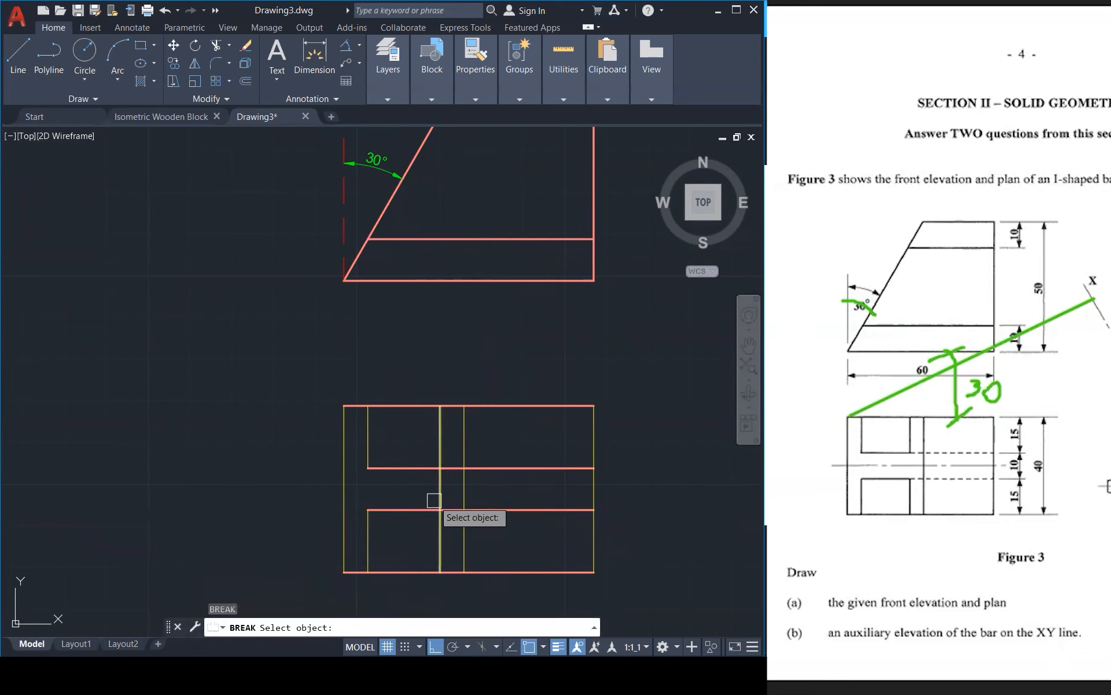
{"action": "left_click", "coordinate": [434, 501]}
{"action": "left_click", "coordinate": [440, 469]}
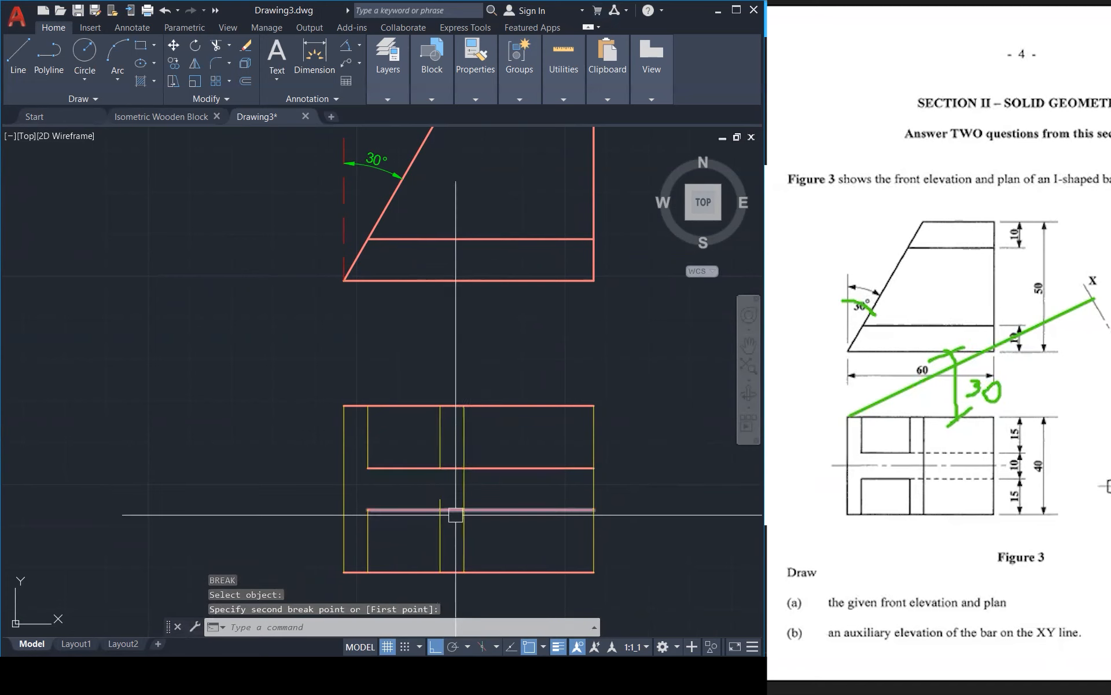
{"action": "left_click", "coordinate": [439, 503]}
{"action": "key", "text": "Escape"}
{"action": "left_click", "coordinate": [440, 499]}
{"action": "left_click", "coordinate": [440, 499]}
{"action": "left_click", "coordinate": [440, 468]}
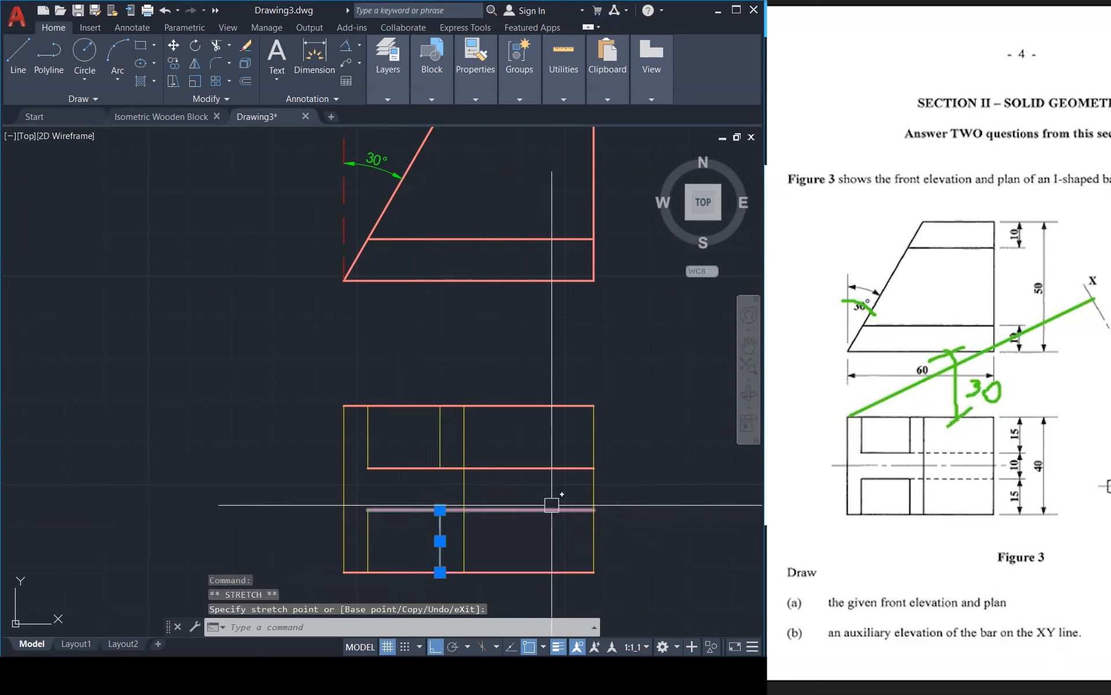
{"action": "key", "text": "Escape"}
{"action": "key", "text": "Escape"}
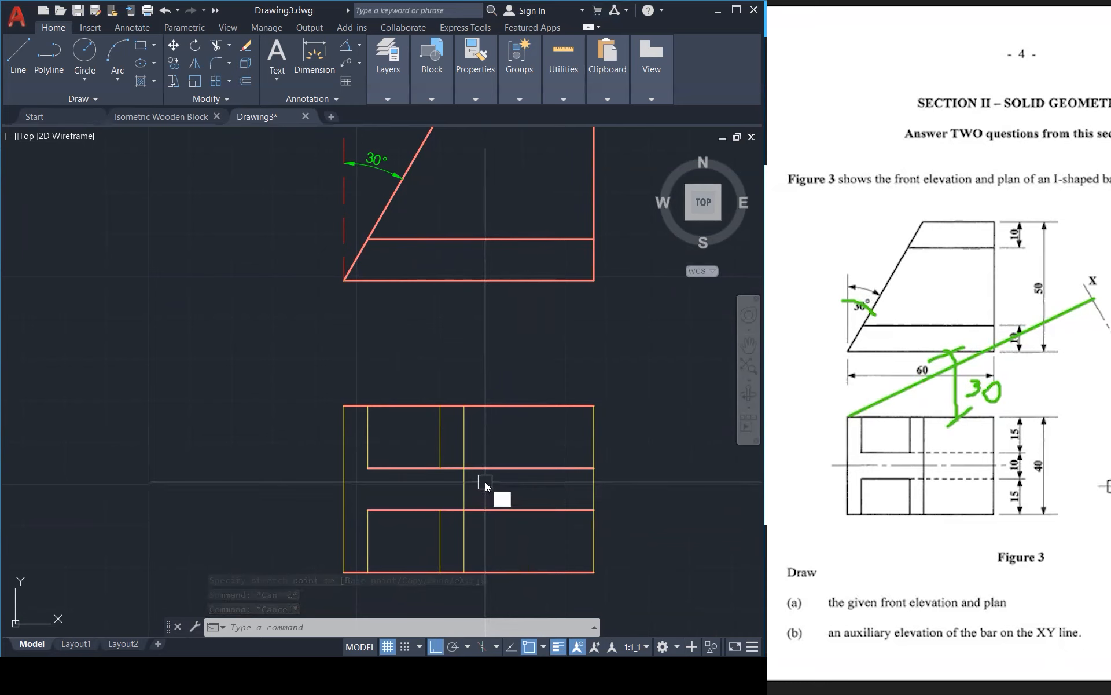
Fillet both web lines with the middle vertical line's pieces to close the right corners of the two recesses
{"action": "type", "text": "f"}
{"action": "key", "text": "Return"}
{"action": "left_click", "coordinate": [438, 460]}
{"action": "left_click", "coordinate": [429, 468]}
{"action": "key", "text": "space"}
{"action": "left_click", "coordinate": [414, 510]}
{"action": "left_click", "coordinate": [439, 538]}
{"action": "key", "text": "Escape"}
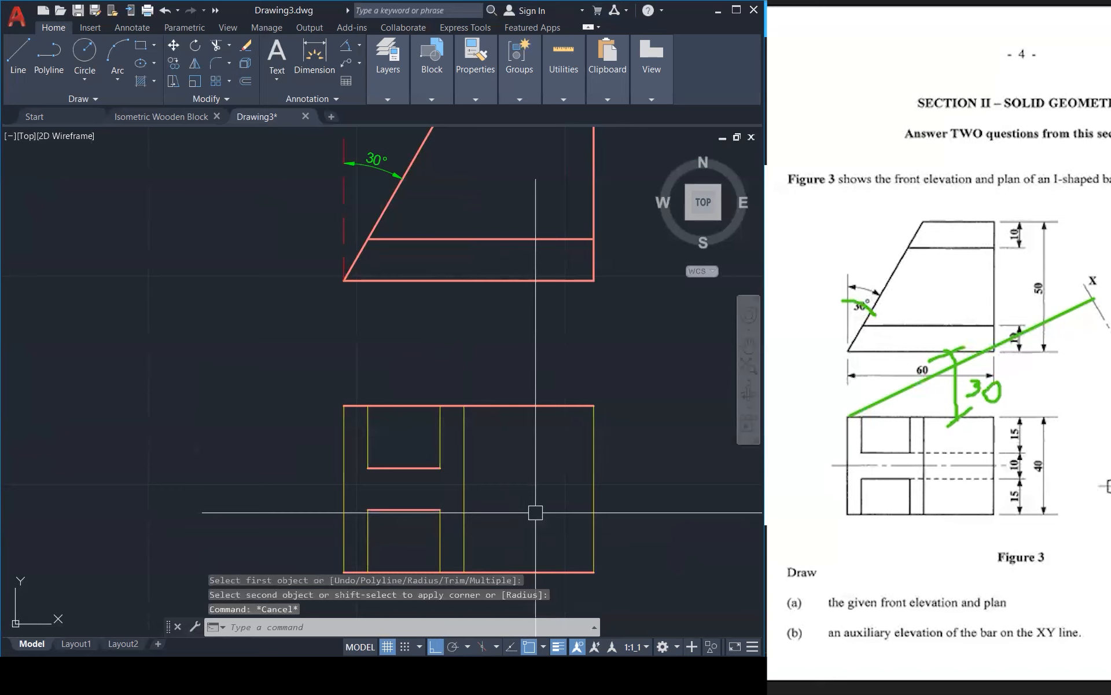
Draw two horizontal lines from the recesses' inner right corners to the plan's right edge
{"action": "type", "text": "l"}
{"action": "key", "text": "Return"}
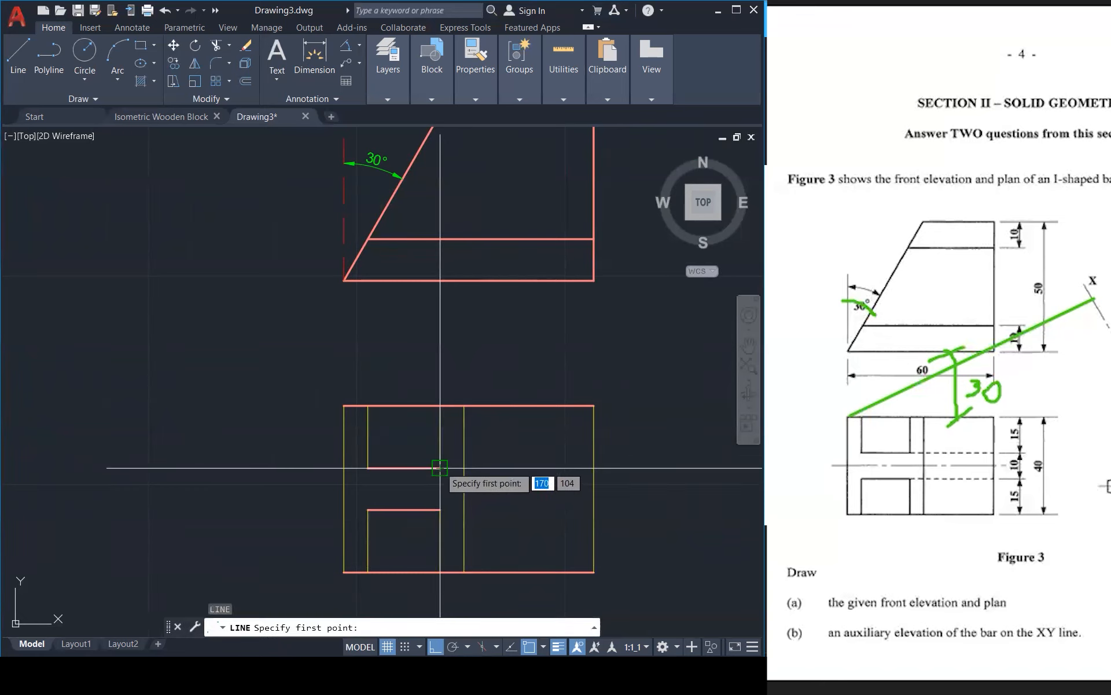
{"action": "left_click", "coordinate": [440, 467]}
{"action": "left_click", "coordinate": [593, 463]}
{"action": "key", "text": "space"}
{"action": "key", "text": "space"}
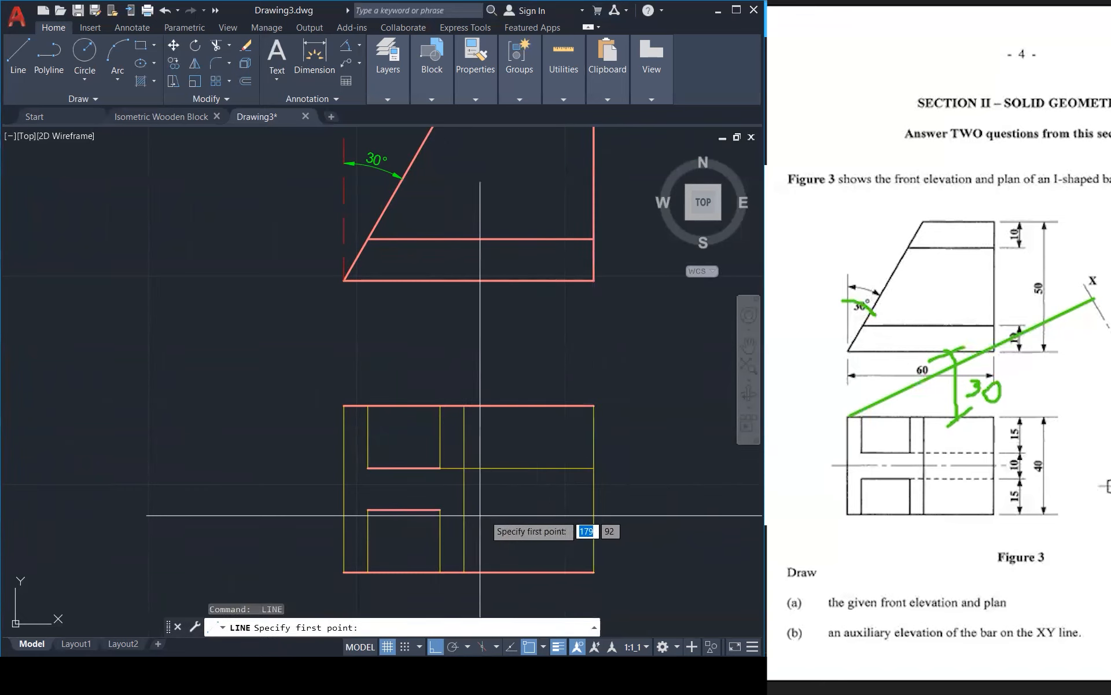
{"action": "left_click", "coordinate": [440, 510]}
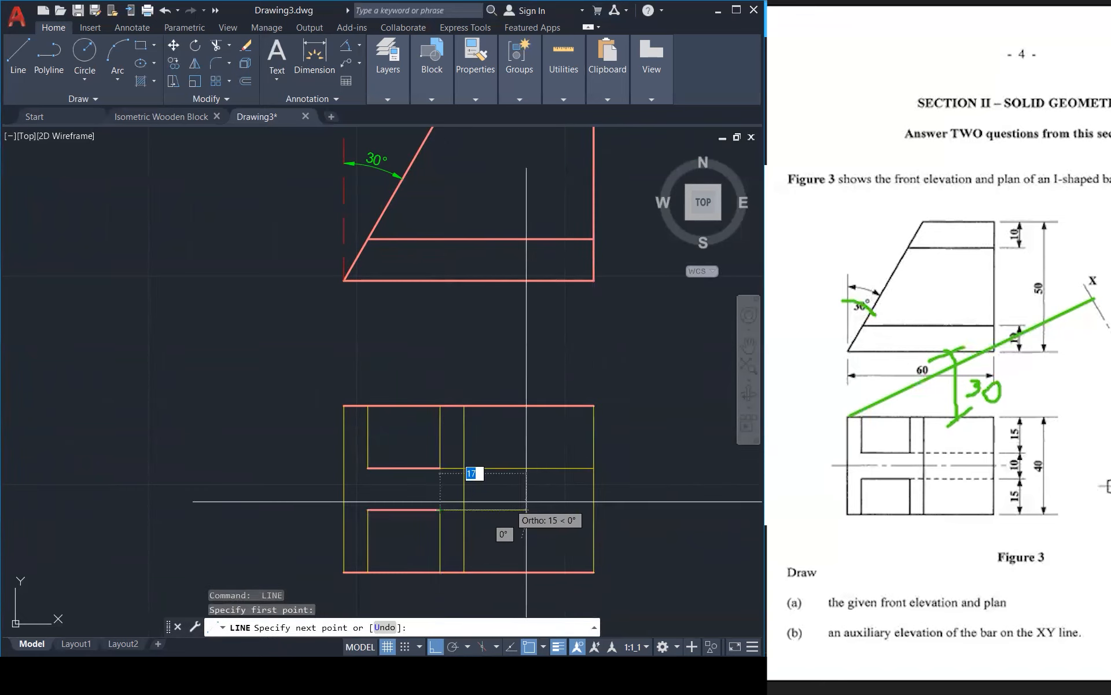
{"action": "left_click", "coordinate": [592, 510]}
{"action": "key", "text": "Escape"}
{"action": "key", "text": "Escape"}
{"action": "key", "text": "Escape"}
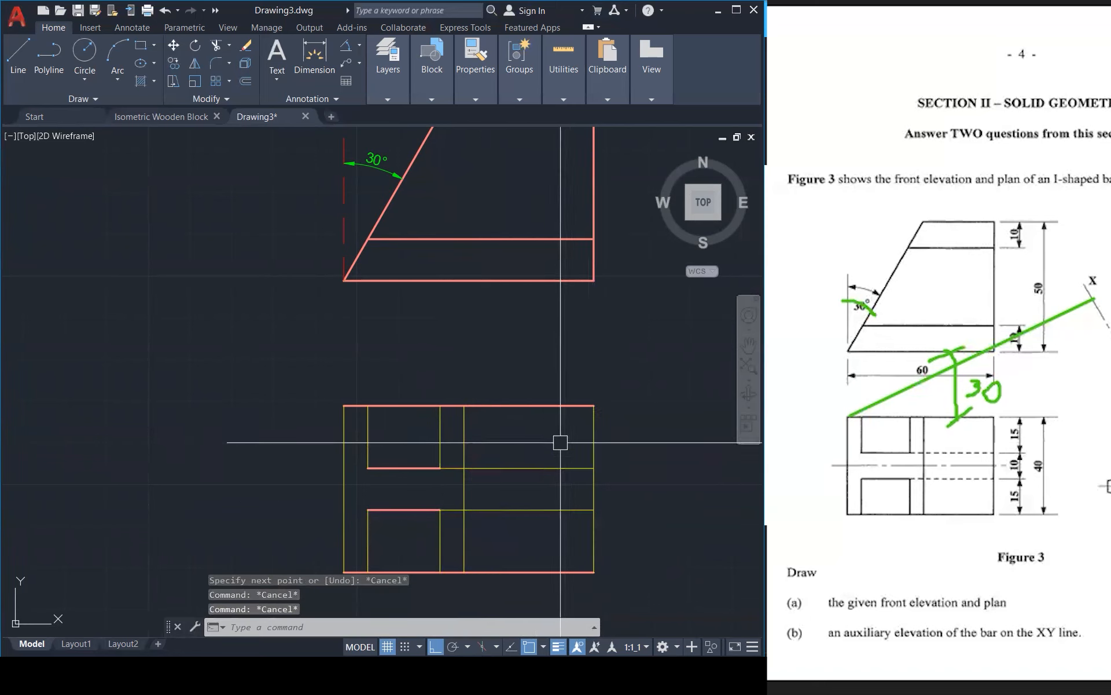
Move the two horizontal lines between the plan's recesses and right edge to the HIDDEN LINES layer
{"action": "left_click", "coordinate": [560, 442]}
{"action": "left_click", "coordinate": [524, 522]}
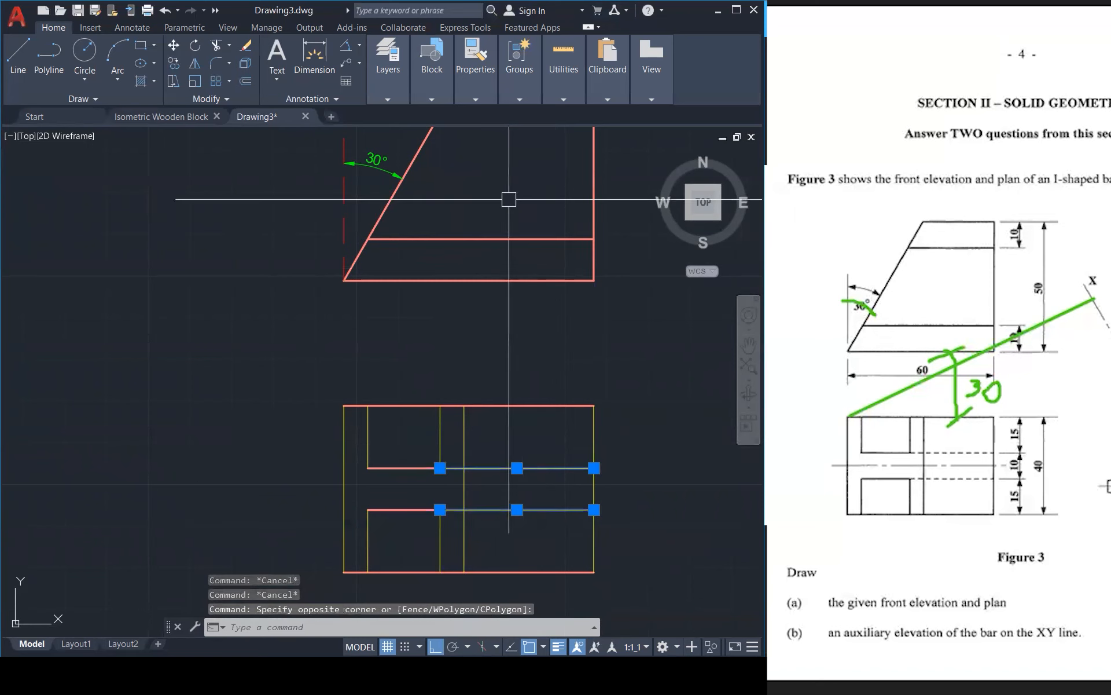
{"action": "left_click", "coordinate": [387, 99]}
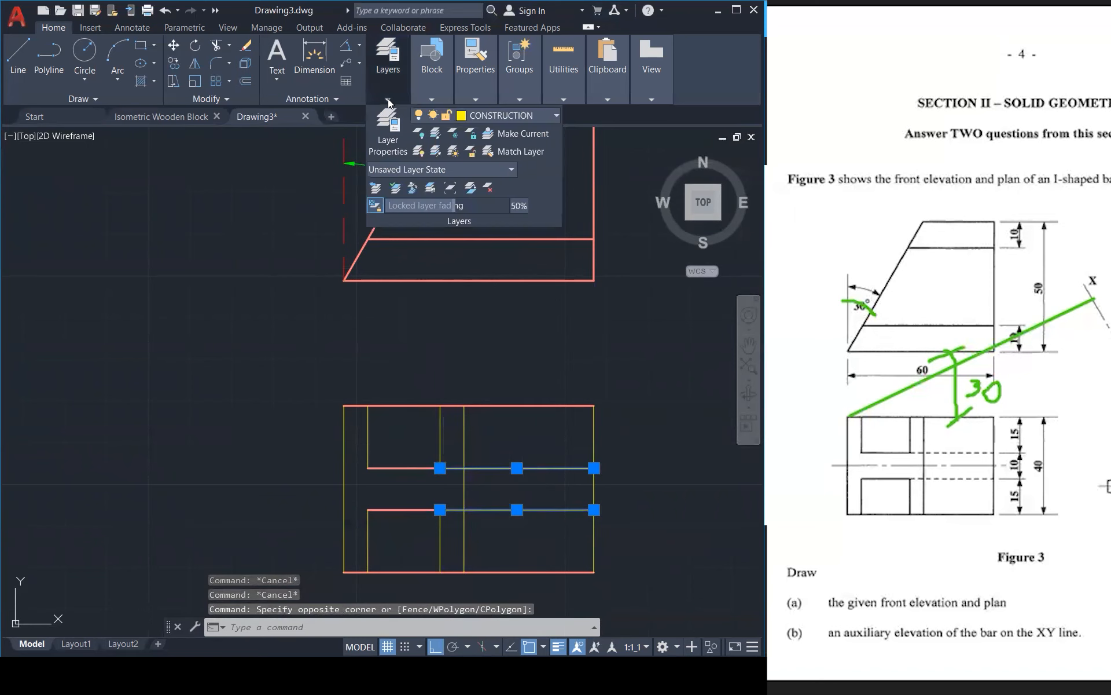
{"action": "left_click", "coordinate": [457, 115]}
{"action": "left_click", "coordinate": [493, 234]}
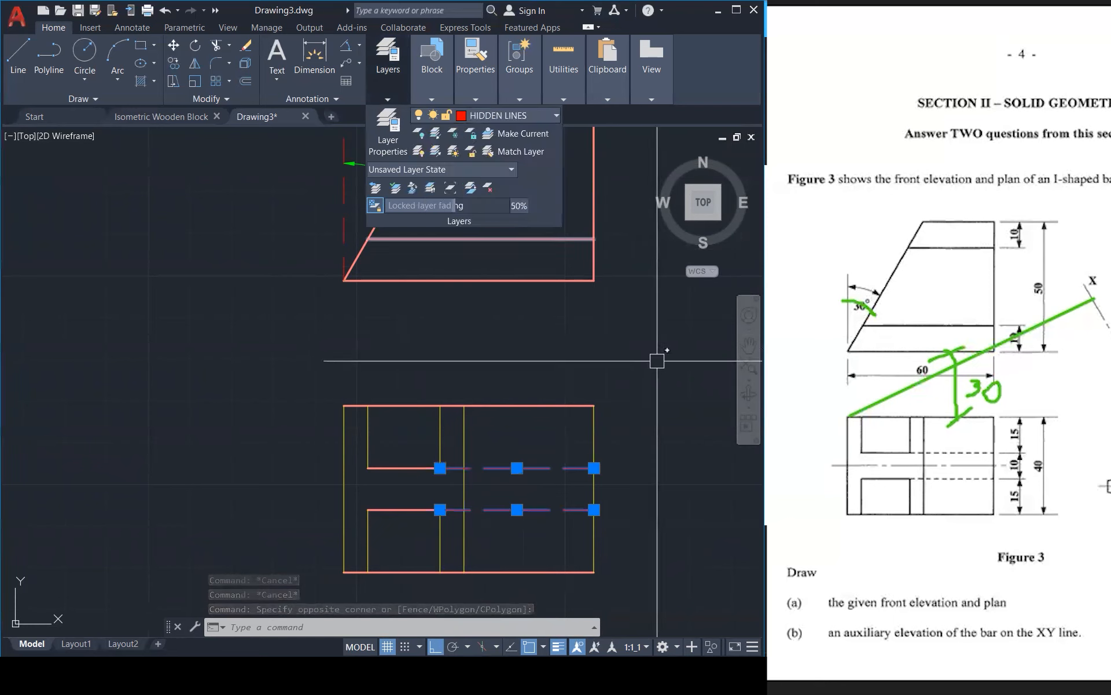
{"action": "key", "text": "Escape"}
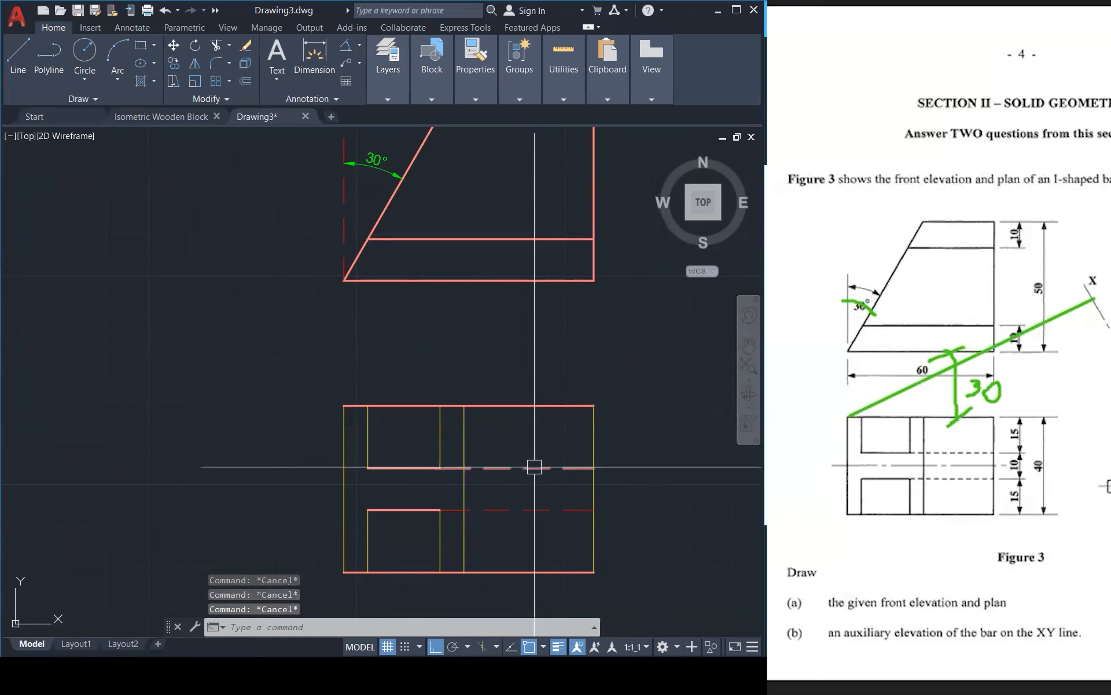
Set the linetype scale of the plan's upper hidden line to 0.5
{"action": "mouse_move", "coordinate": [535, 466]}
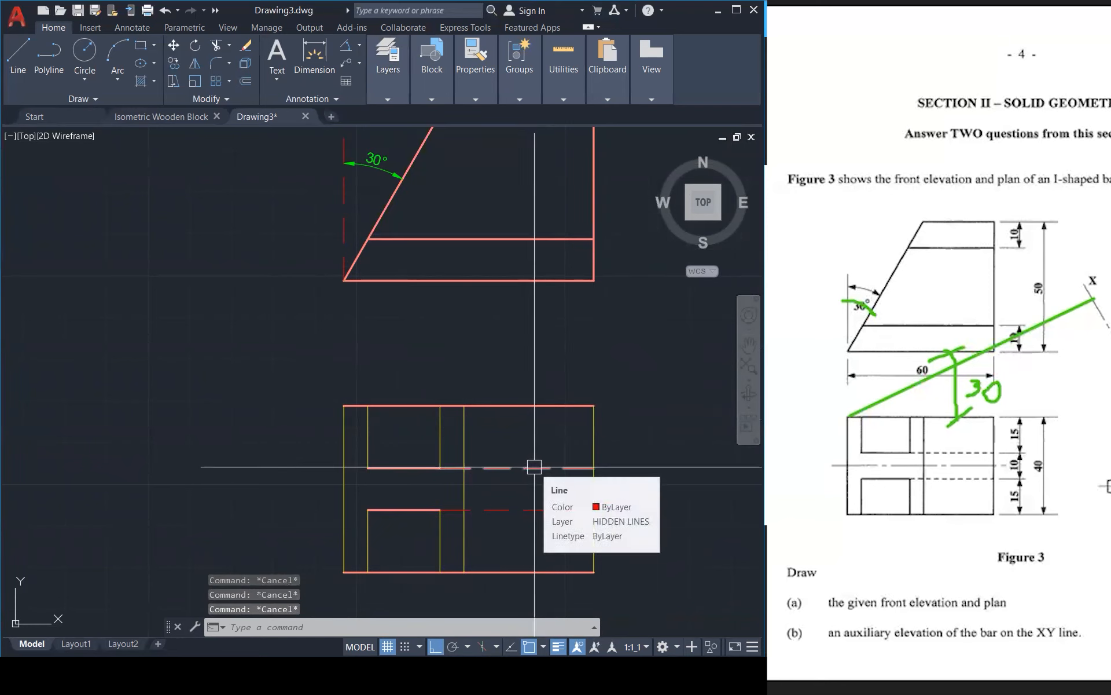
{"action": "left_click", "coordinate": [534, 466]}
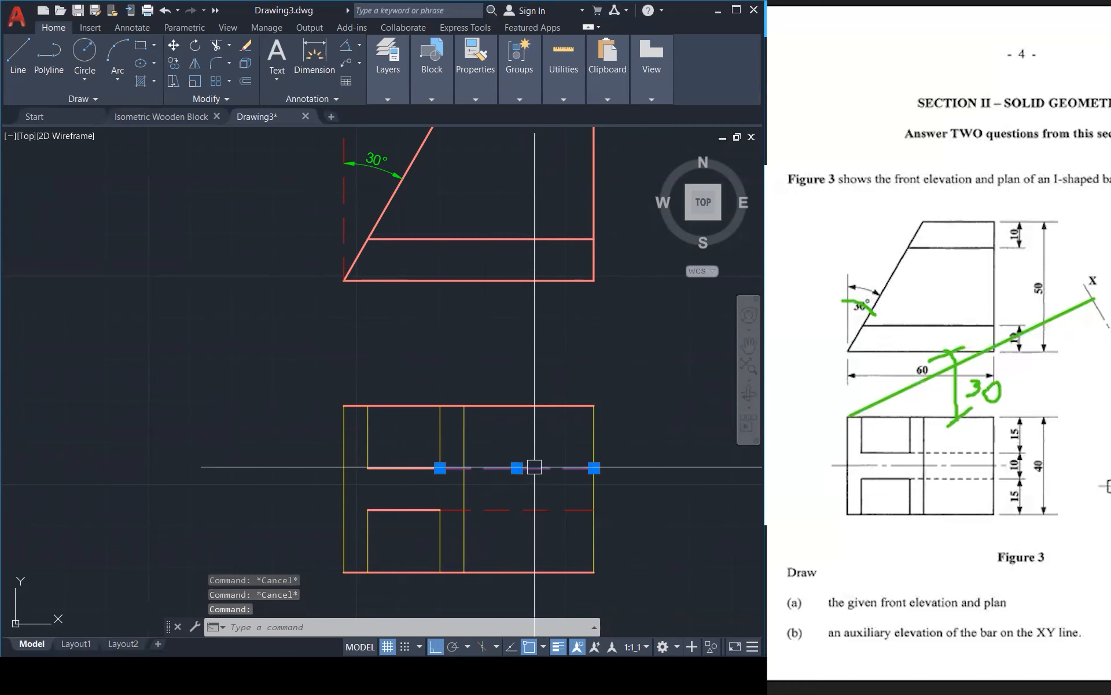
{"action": "right_click", "coordinate": [533, 467]}
{"action": "left_click", "coordinate": [611, 440]}
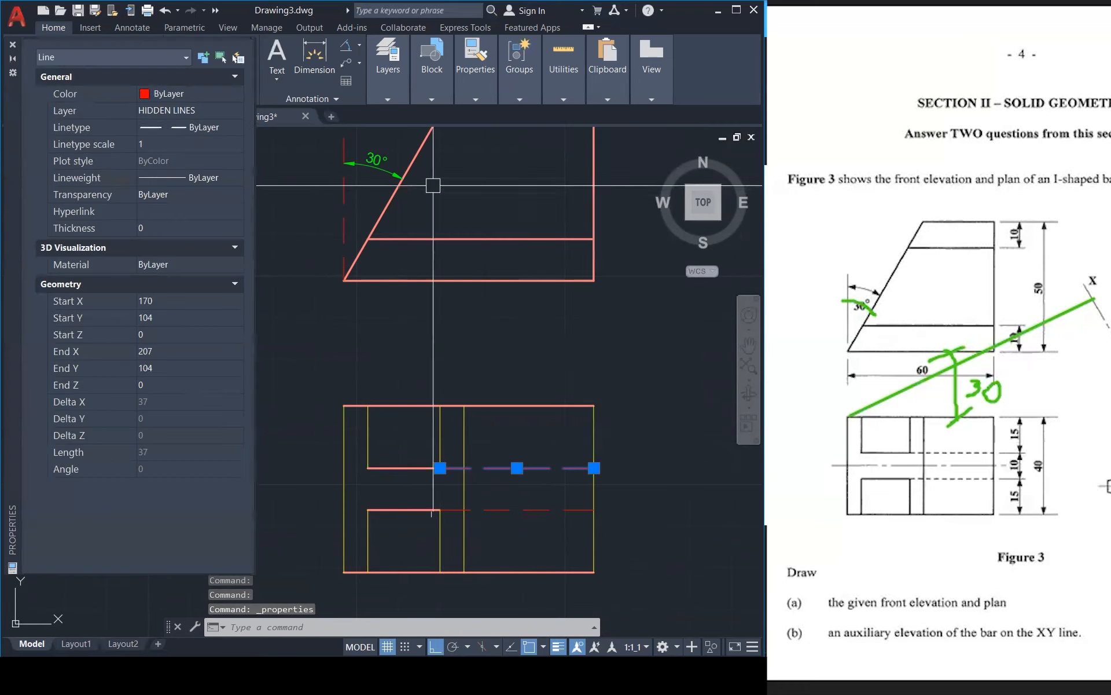
{"action": "left_click", "coordinate": [167, 147]}
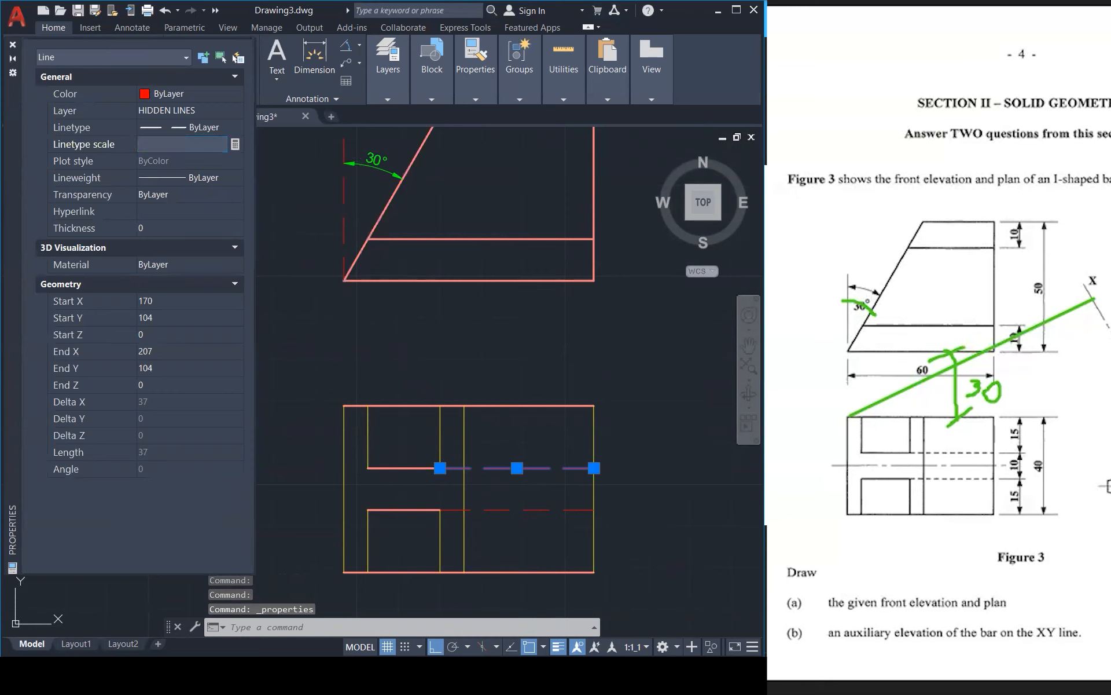
{"action": "type", "text": "0.5"}
{"action": "key", "text": "Return"}
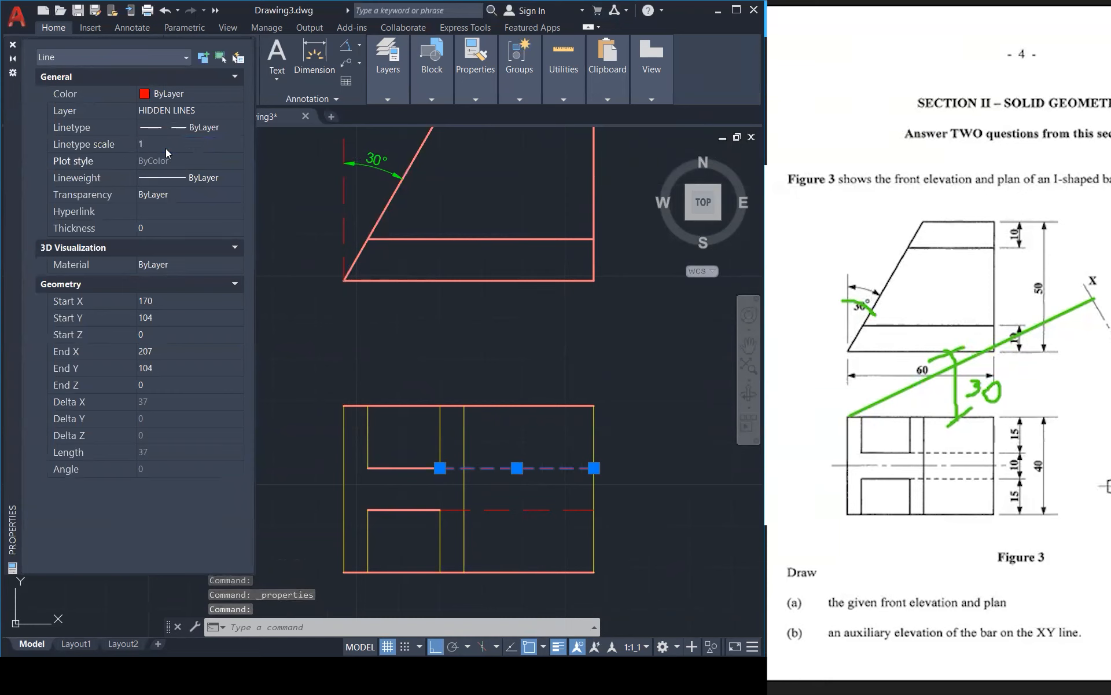
Match the upper hidden line's properties onto the plan's lower hidden line and the dashed vertical at the front elevation's 30° angle
{"action": "key", "text": "Escape"}
{"action": "key", "text": "Escape"}
{"action": "type", "text": "ma"}
{"action": "key", "text": "Return"}
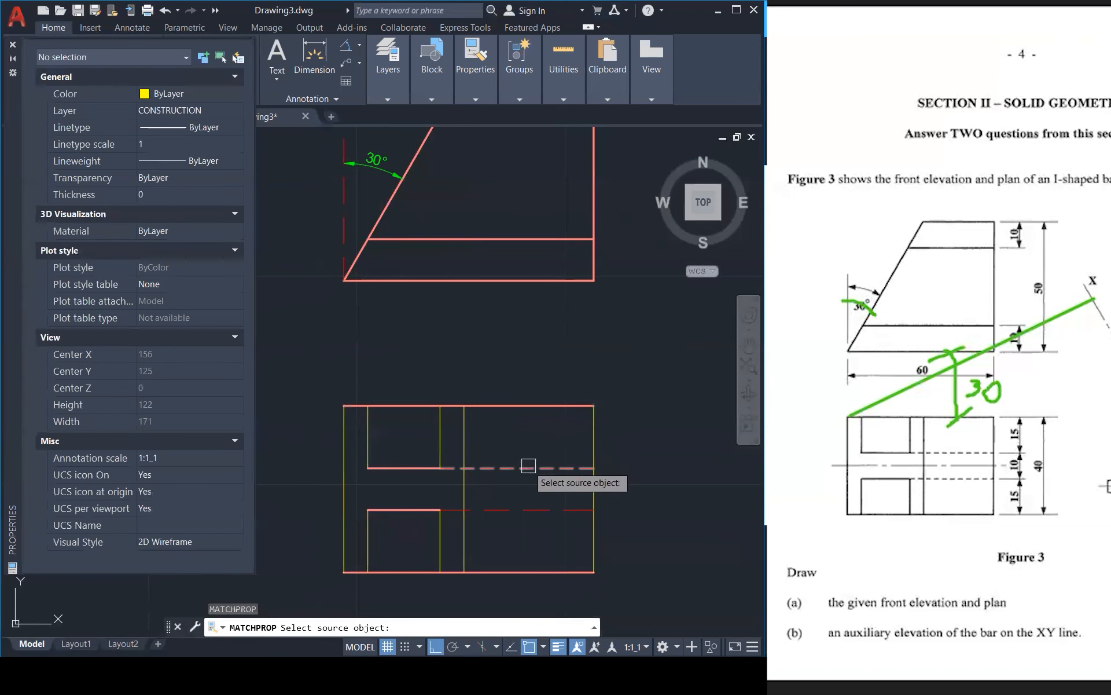
{"action": "left_click", "coordinate": [528, 466]}
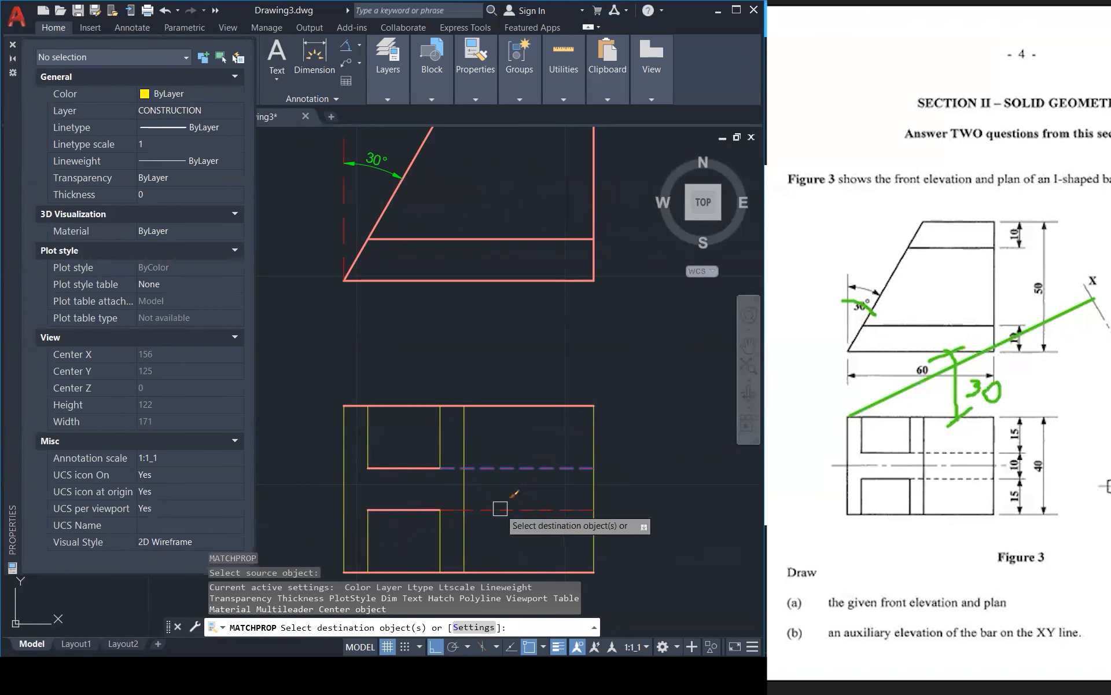
{"action": "left_click", "coordinate": [344, 198]}
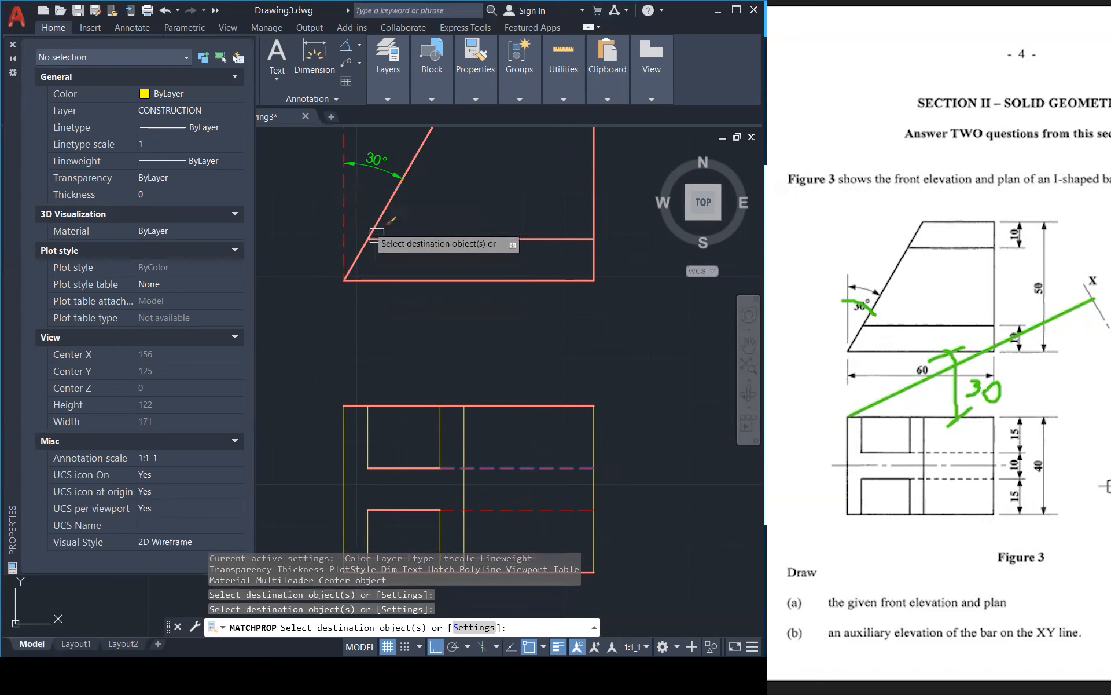
{"action": "key", "text": "Escape"}
{"action": "key", "text": "Escape"}
{"action": "key", "text": "Escape"}
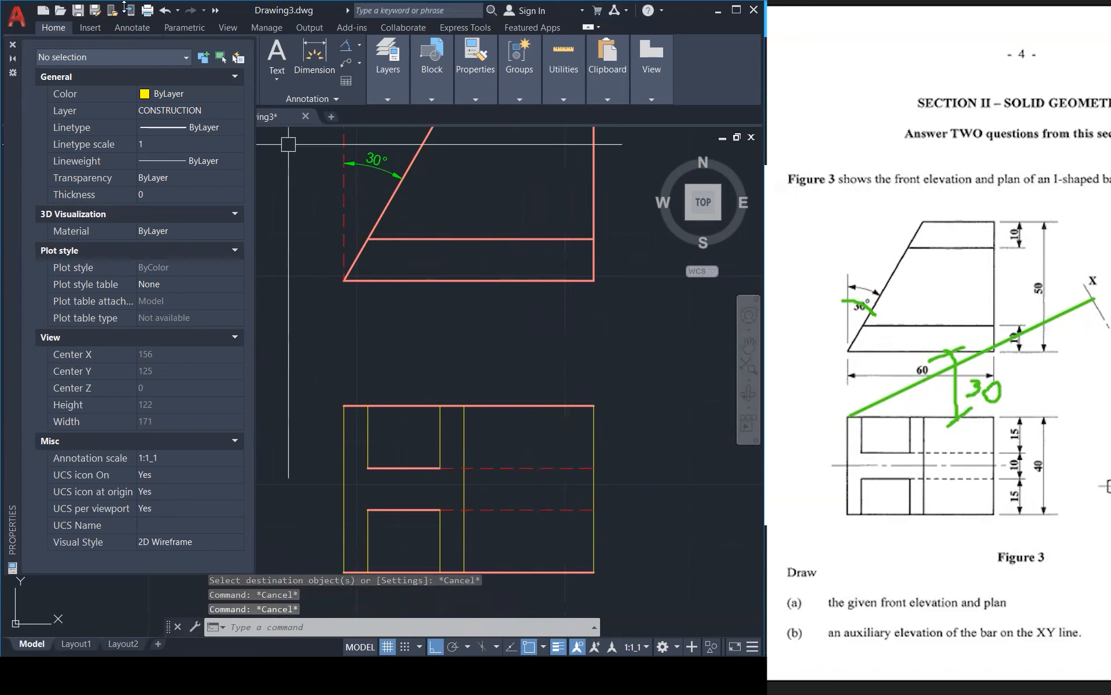
{"action": "left_click", "coordinate": [13, 46]}
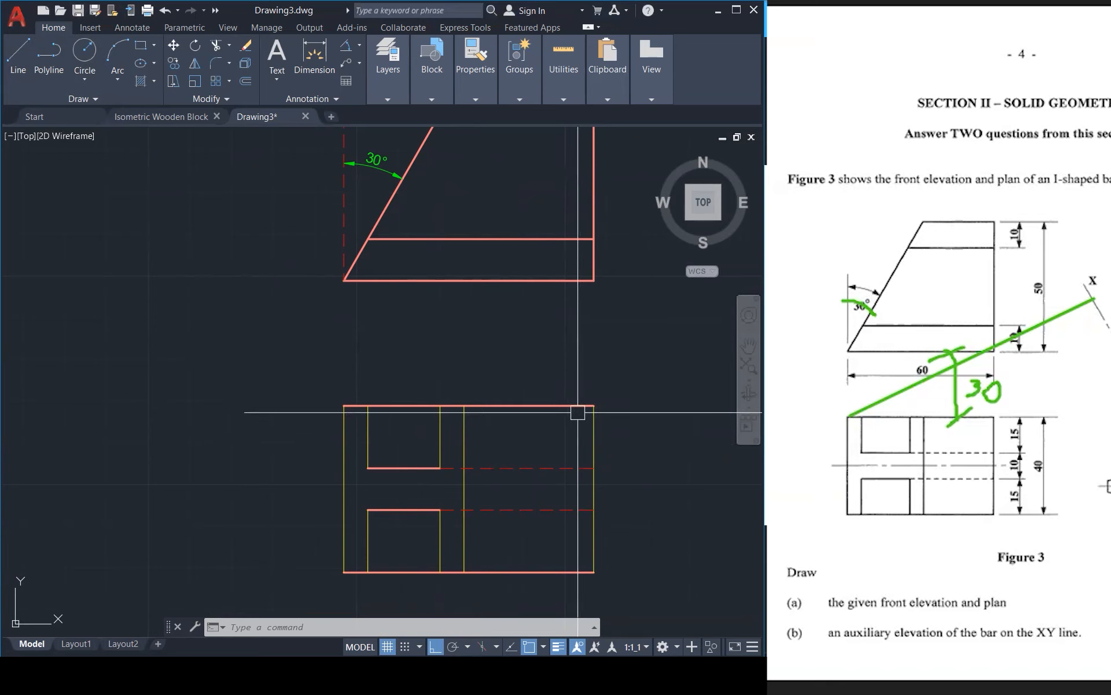
Match the outline properties of the plan's top edge onto all its vertical lines, including the sides of both recesses
{"action": "key", "text": "Escape"}
{"action": "key", "text": "Escape"}
{"action": "key", "text": "Escape"}
{"action": "type", "text": "ma"}
{"action": "key", "text": "Return"}
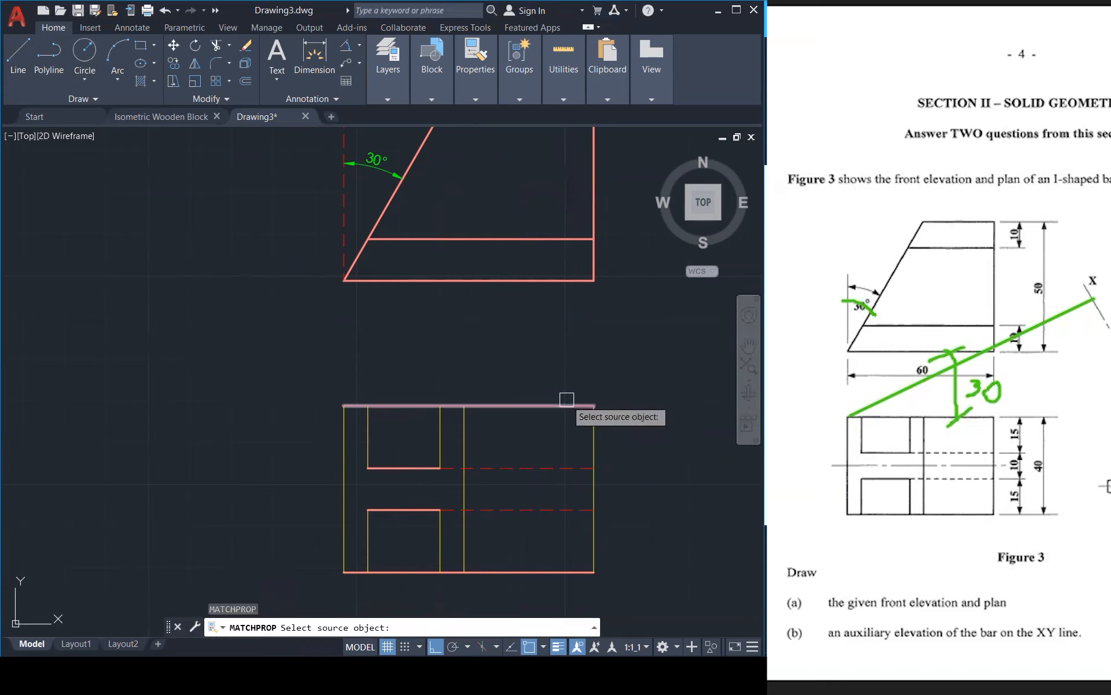
{"action": "left_click", "coordinate": [575, 406]}
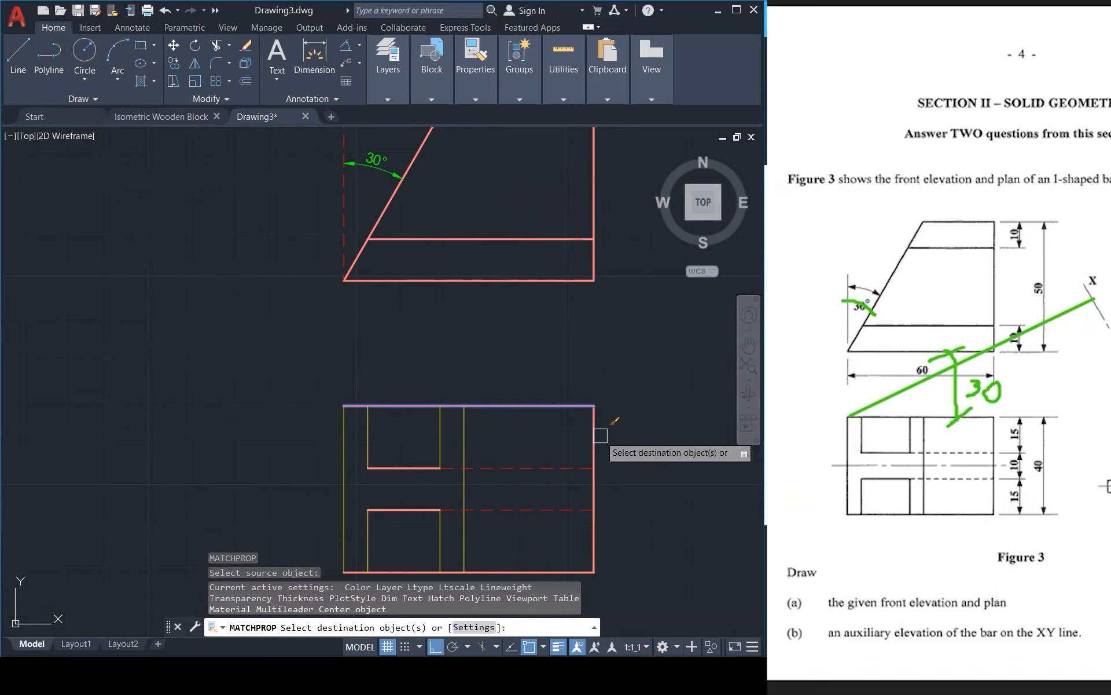
{"action": "left_click", "coordinate": [462, 426]}
{"action": "left_click", "coordinate": [440, 431]}
{"action": "left_click", "coordinate": [368, 431]}
{"action": "left_click", "coordinate": [344, 433]}
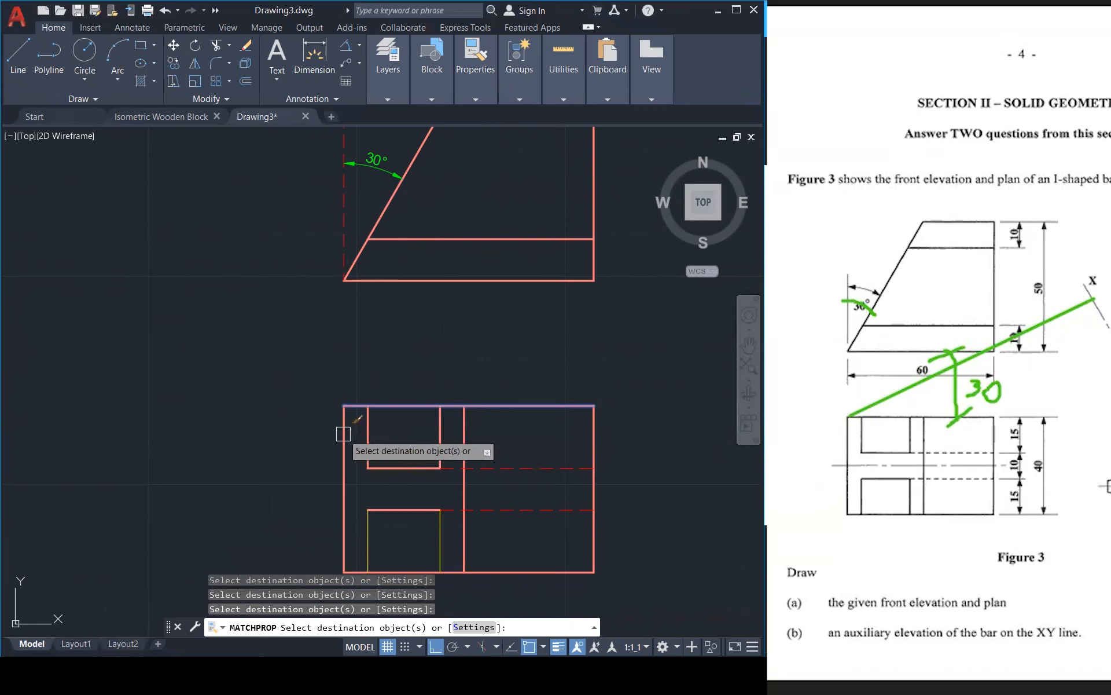
{"action": "left_click", "coordinate": [367, 533]}
{"action": "left_click", "coordinate": [440, 547]}
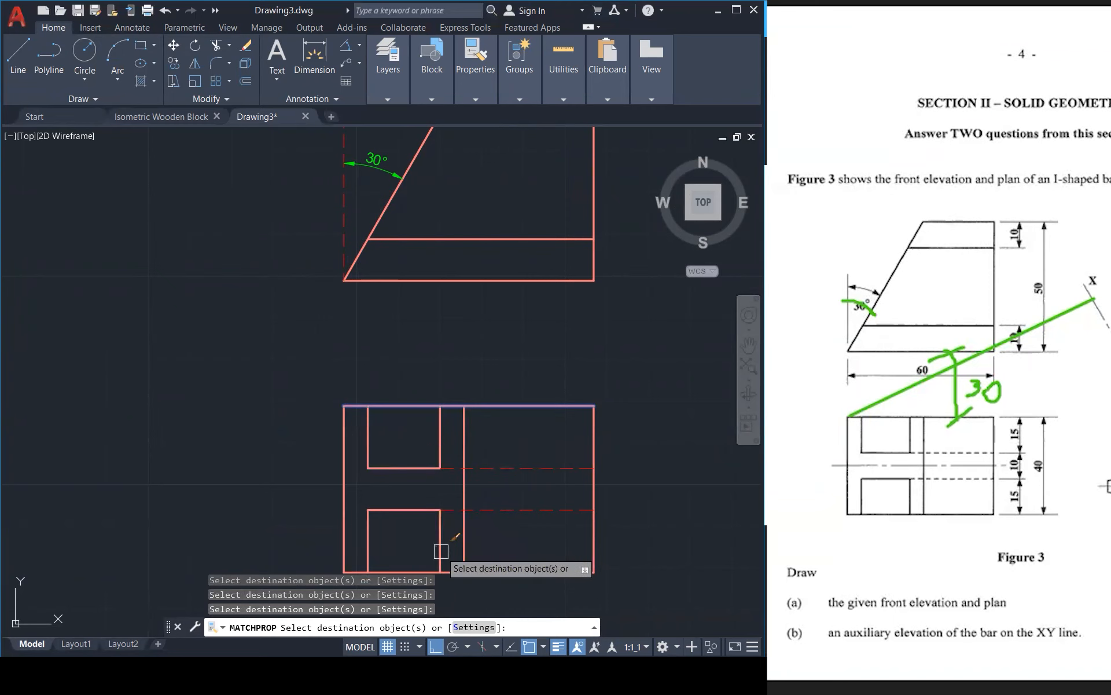
{"action": "key", "text": "Escape"}
{"action": "key", "text": "Escape"}
{"action": "key", "text": "Escape"}
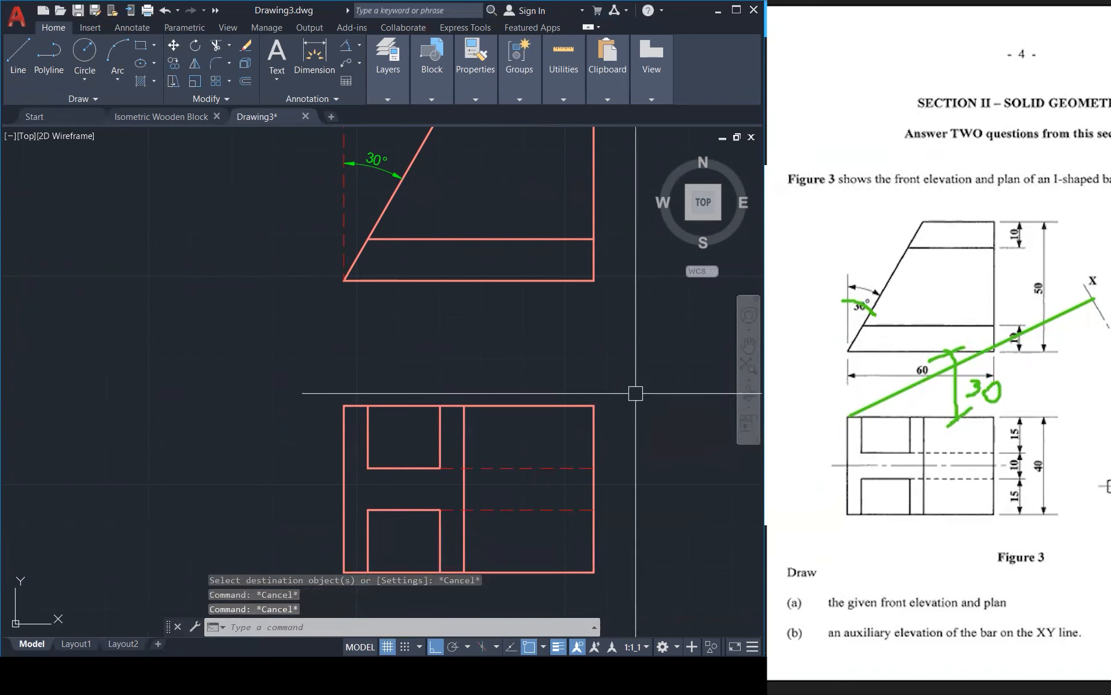
Check the linetype scale in the properties of the plan's upper hidden line
{"action": "left_click", "coordinate": [561, 470]}
{"action": "right_click", "coordinate": [565, 470]}
{"action": "left_click", "coordinate": [607, 446]}
{"action": "left_click", "coordinate": [154, 143]}
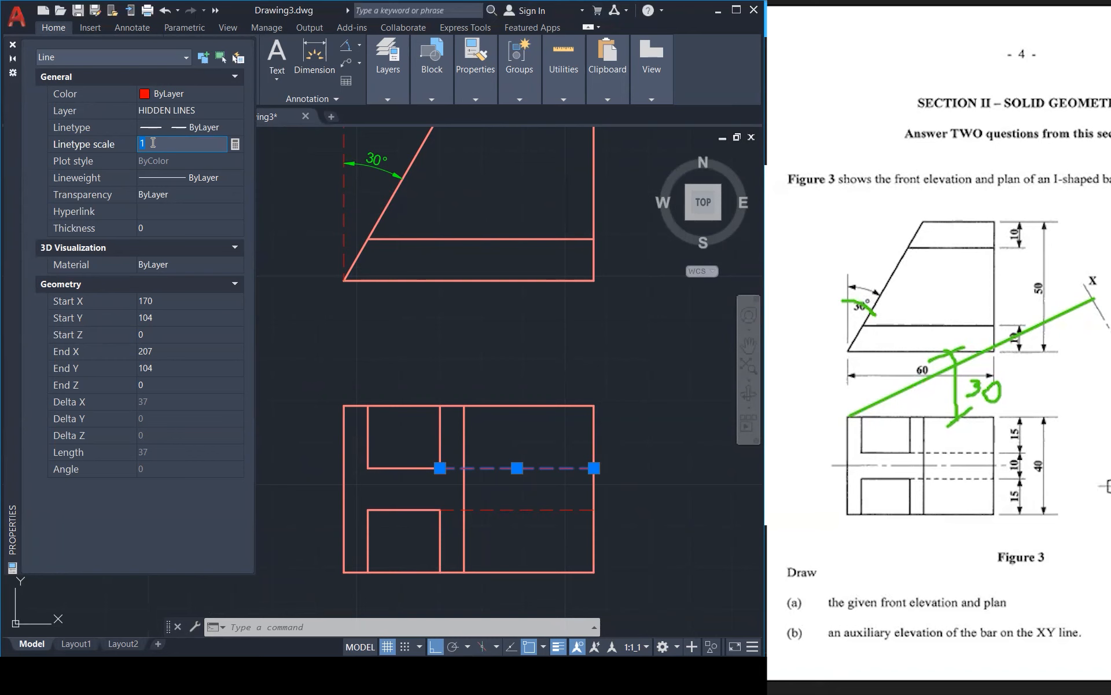
{"action": "key", "text": "Escape"}
{"action": "key", "text": "Escape"}
{"action": "key", "text": "Escape"}
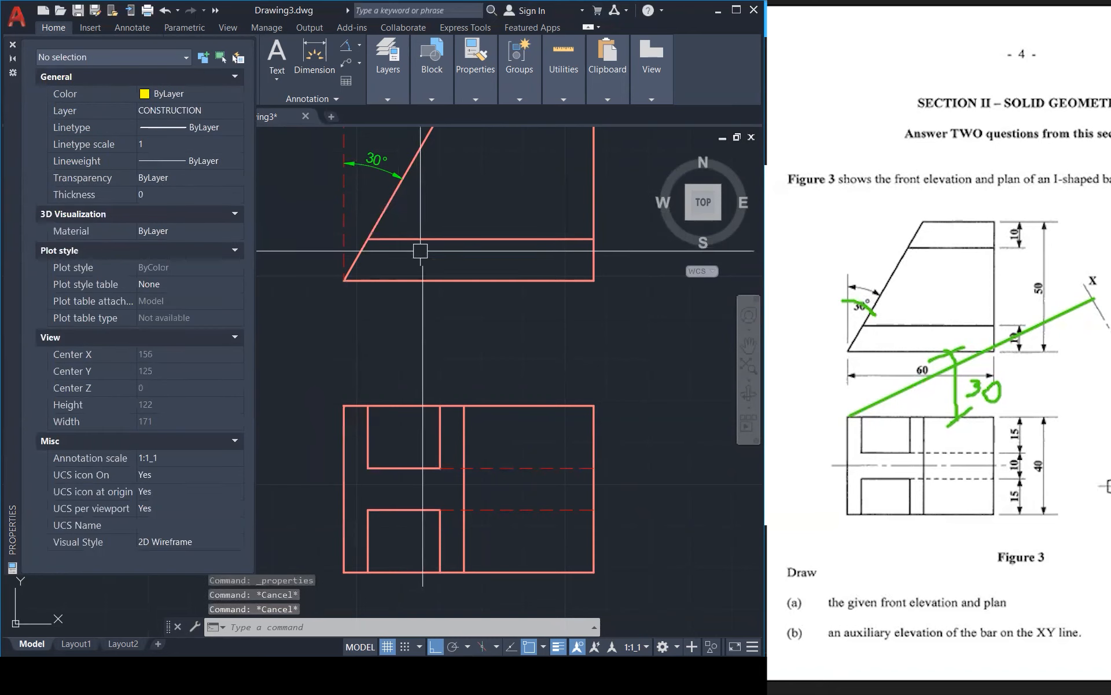
{"action": "scroll", "coordinate": [594, 344], "scroll_direction": "down", "scroll_amount": 1}
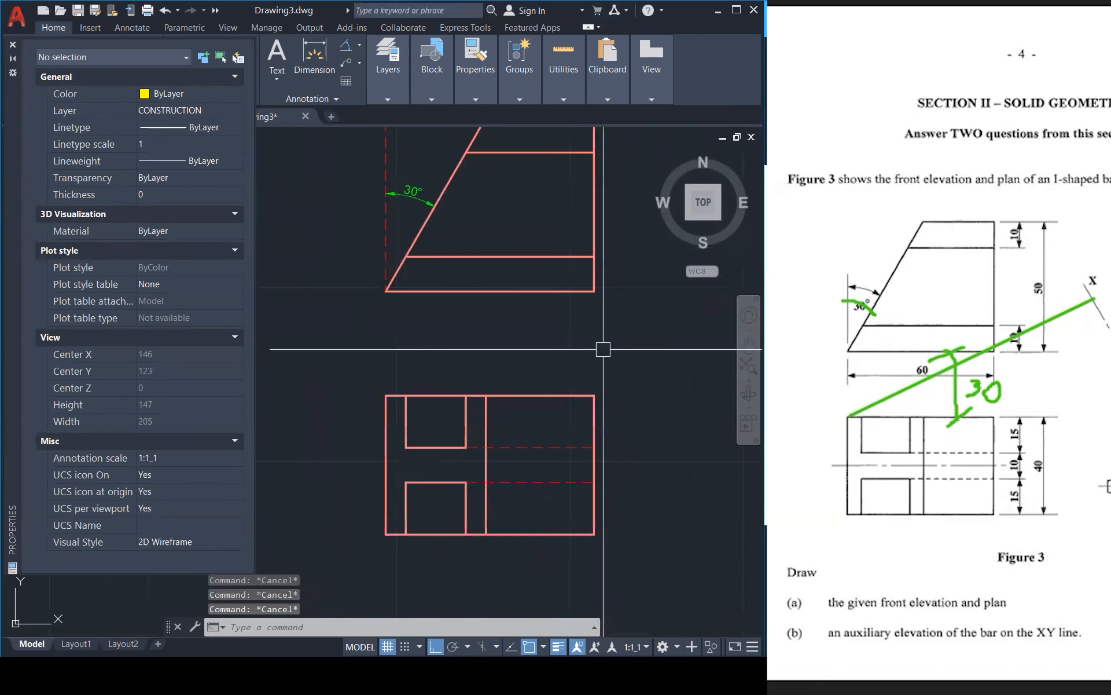
{"action": "left_click", "coordinate": [11, 44]}
{"action": "scroll", "coordinate": [465, 453], "scroll_direction": "down", "scroll_amount": 3}
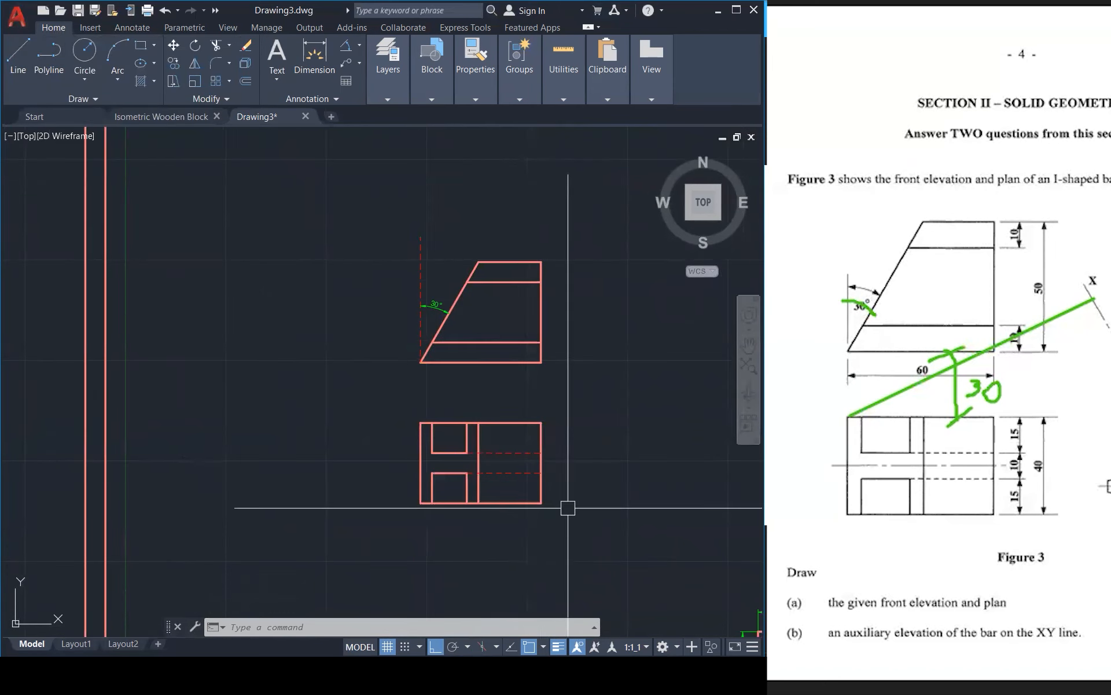
Draw a horizontal line from the midpoint of the plan's right edge past its left edge and stretch its right end beyond the plan
{"action": "key", "text": "Escape"}
{"action": "key", "text": "Escape"}
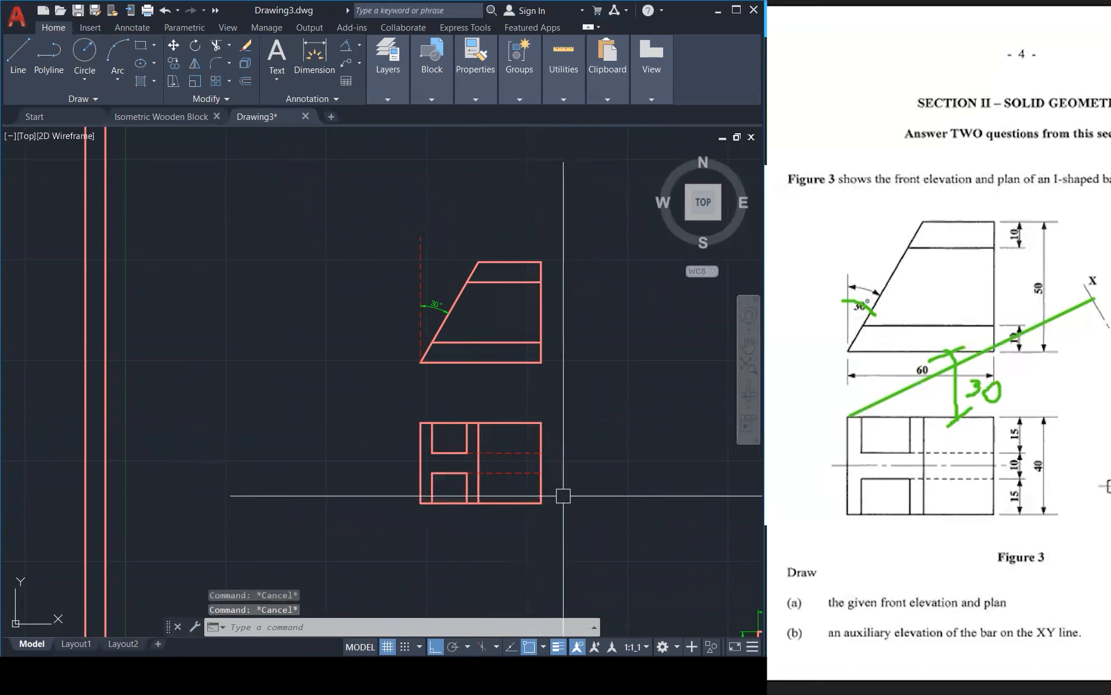
{"action": "key", "text": "Escape"}
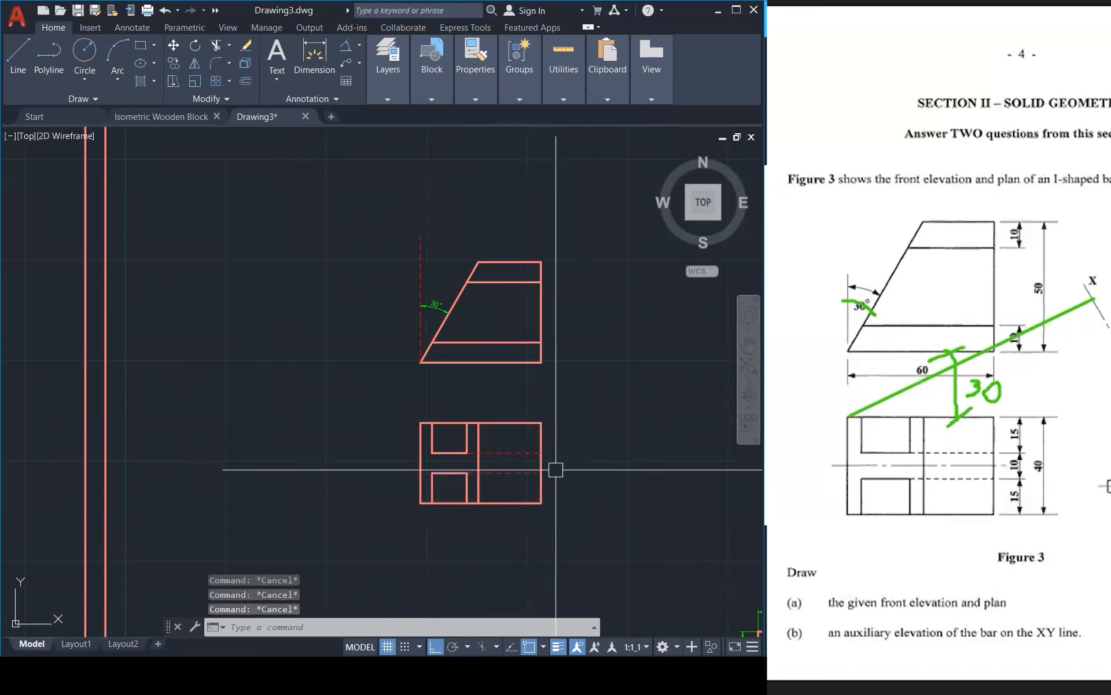
{"action": "left_click", "coordinate": [432, 61]}
{"action": "type", "text": "l"}
{"action": "key", "text": "Return"}
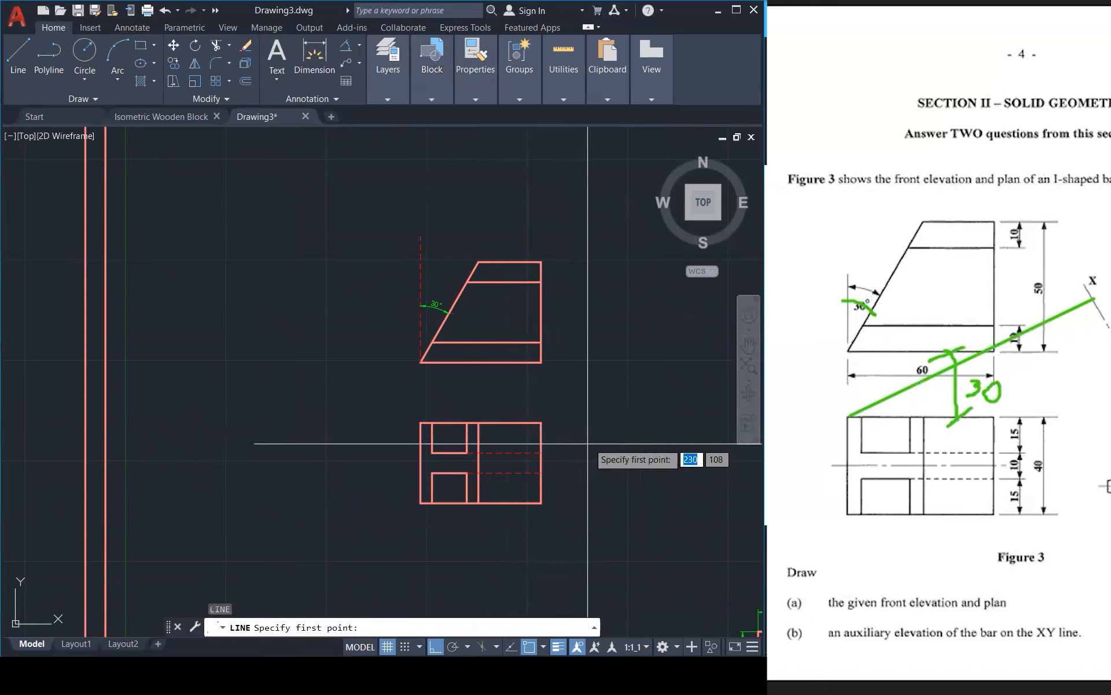
{"action": "left_click", "coordinate": [541, 461]}
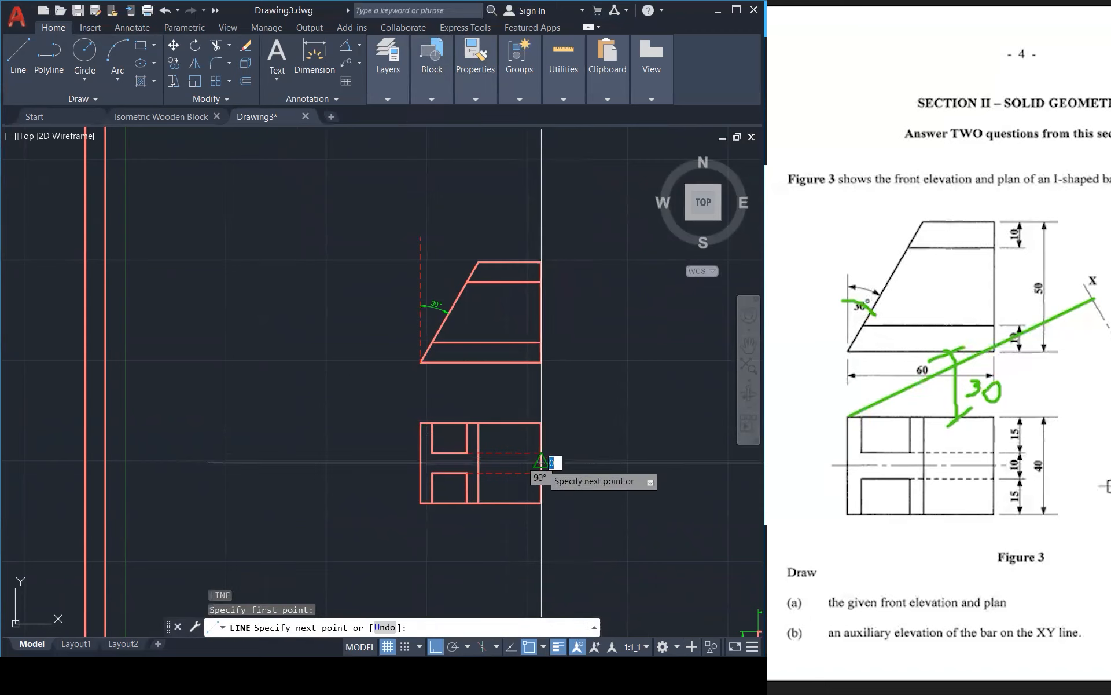
{"action": "left_click", "coordinate": [307, 461]}
{"action": "key", "text": "Escape"}
{"action": "left_click", "coordinate": [496, 461]}
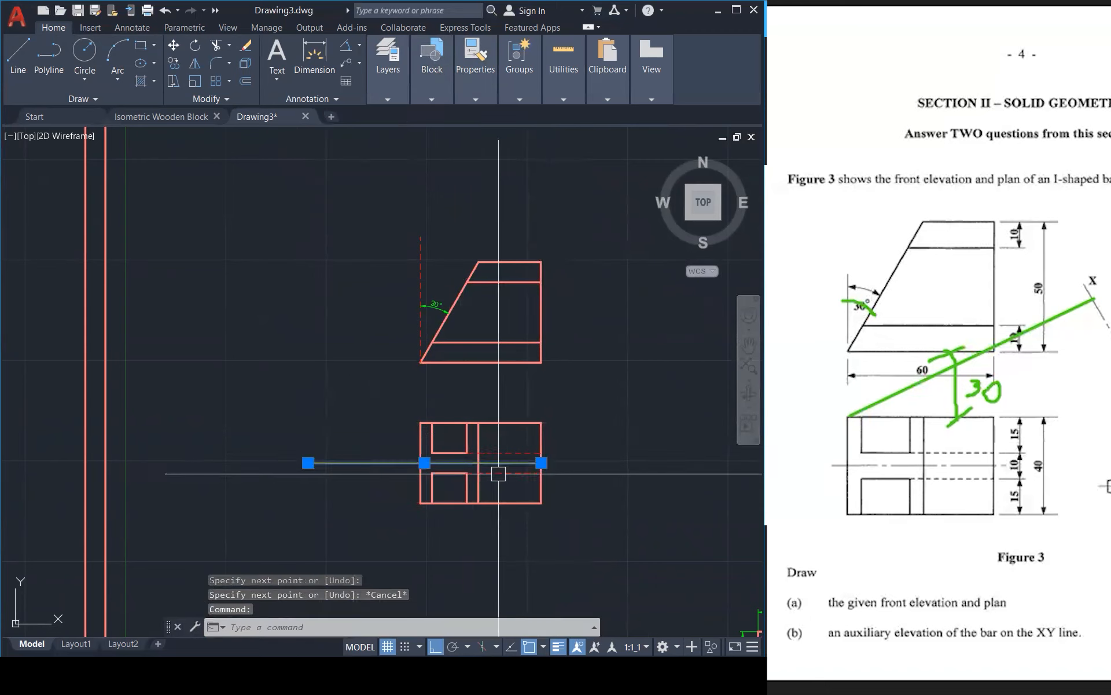
{"action": "left_click", "coordinate": [541, 461]}
{"action": "key", "text": "Escape"}
{"action": "key", "text": "Escape"}
Move the horizontal line through the middle of the plan to the CENTER LINE layer
{"action": "left_click", "coordinate": [594, 474]}
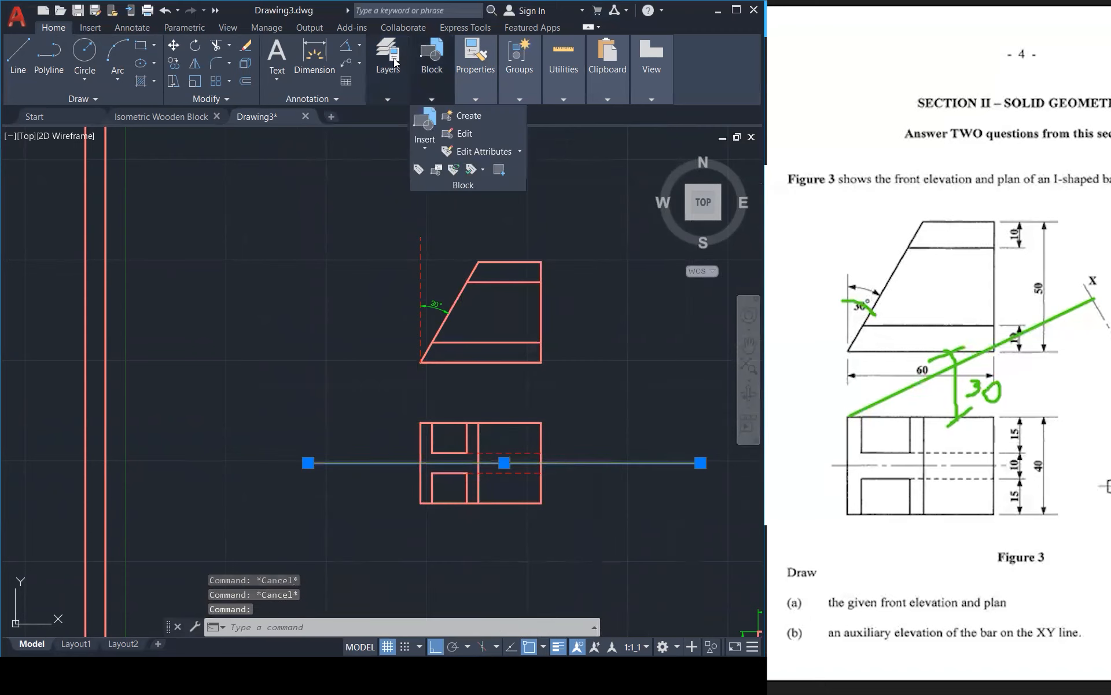
{"action": "mouse_move", "coordinate": [393, 74]}
{"action": "left_click", "coordinate": [451, 111]}
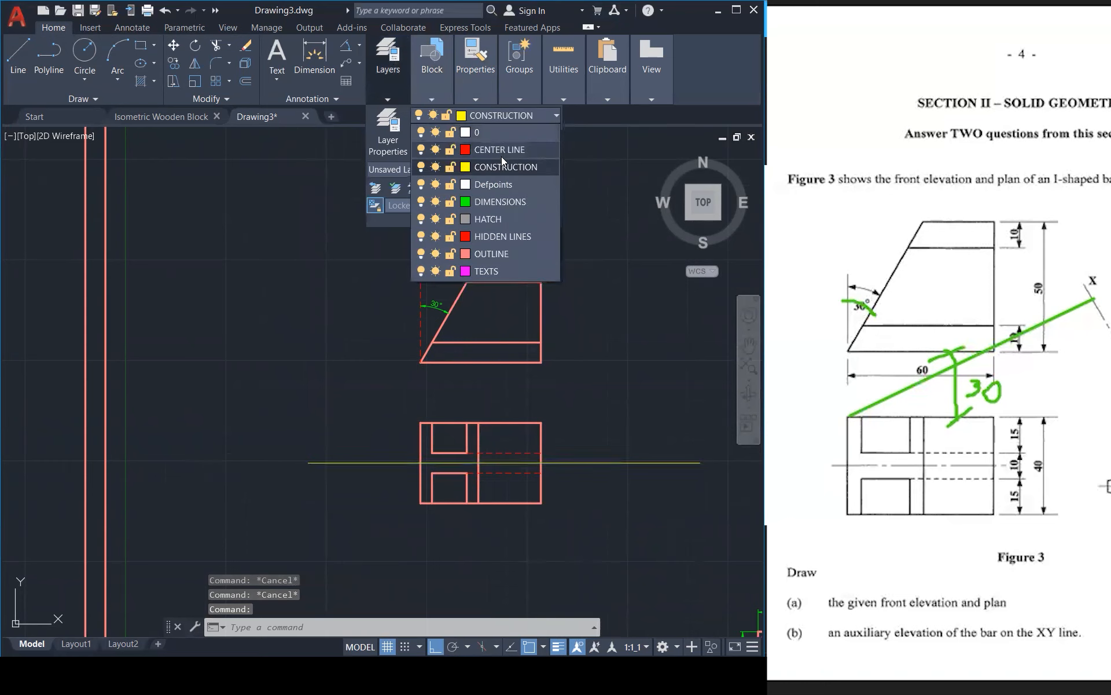
{"action": "left_click", "coordinate": [506, 147]}
{"action": "key", "text": "Escape"}
{"action": "key", "text": "Escape"}
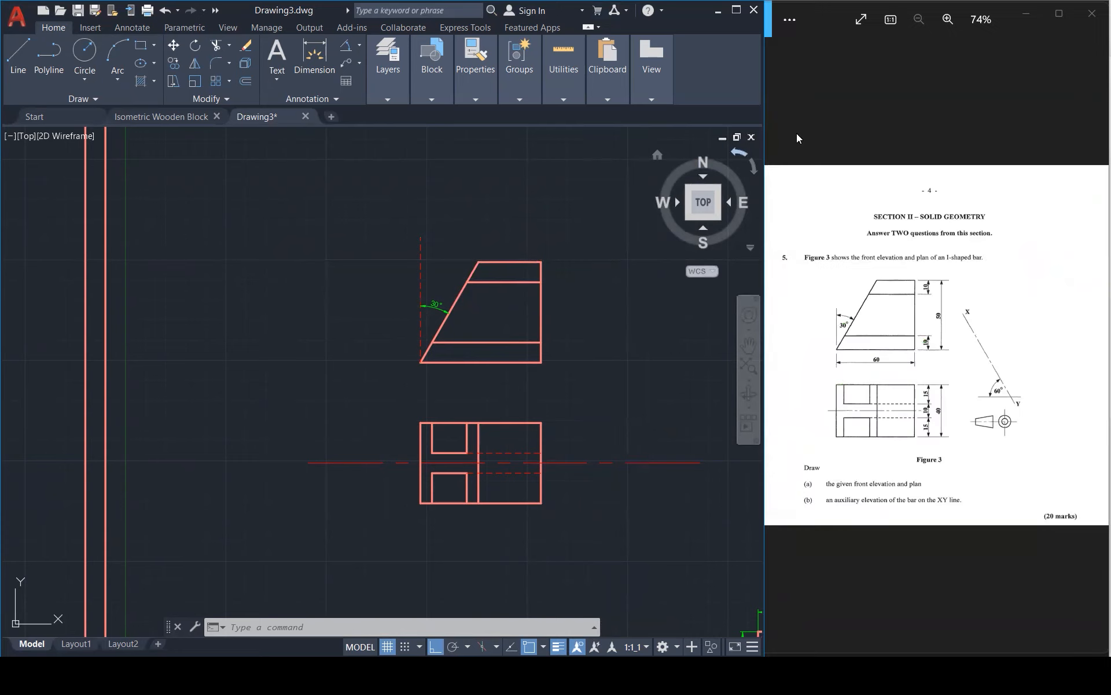
Mark the XY line, its 60° angle and the front elevation's sloping edge in red on Figure 3
{"action": "scroll", "coordinate": [327, 335], "scroll_direction": "down", "scroll_amount": 1}
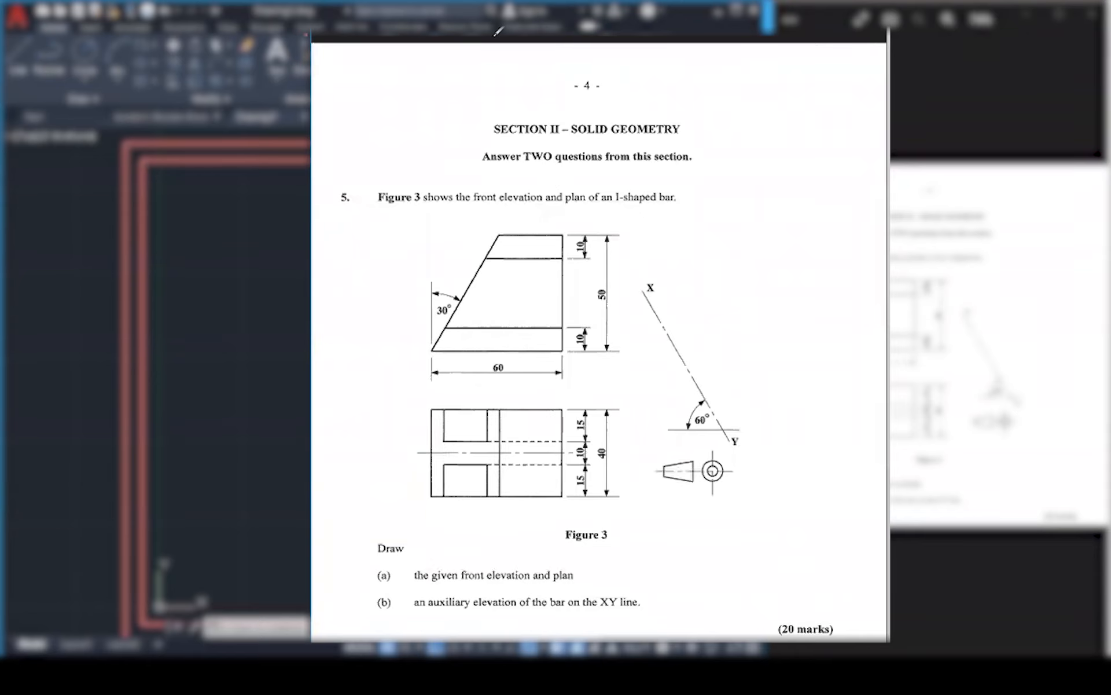
{"action": "left_click_drag", "start_coordinate": [642, 282], "coordinate": [746, 448]}
{"action": "mouse_move", "coordinate": [665, 431]}
{"action": "left_mouse_down"}
{"action": "mouse_move", "coordinate": [745, 430]}
{"action": "mouse_move", "coordinate": [687, 432]}
{"action": "left_mouse_up"}
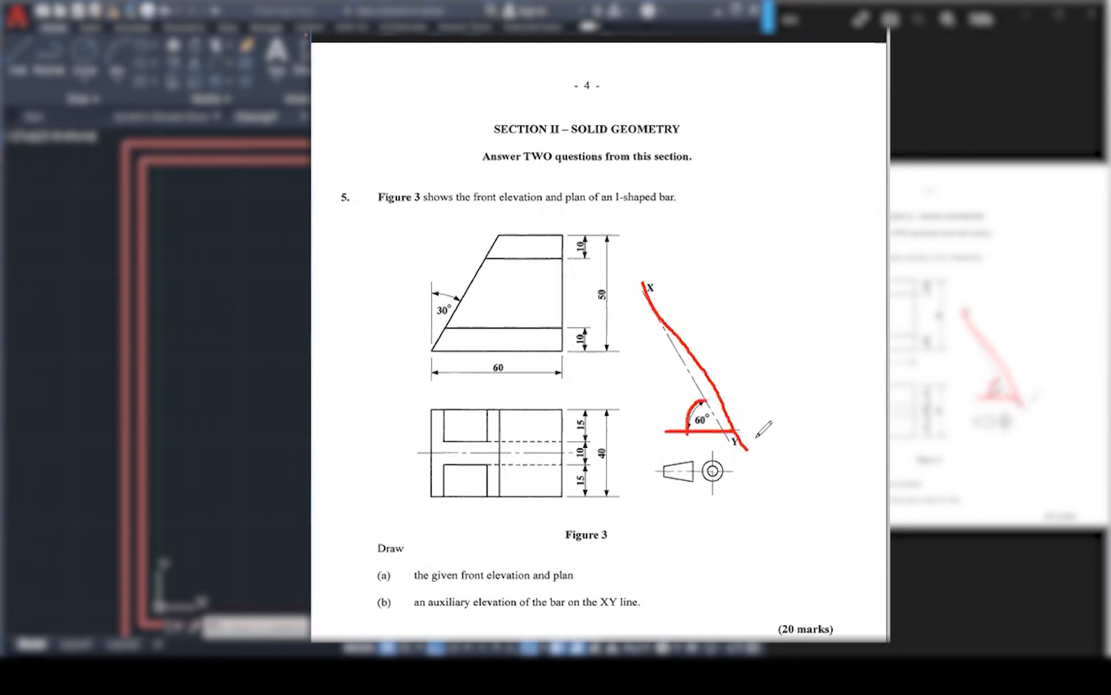
{"action": "left_click_drag", "start_coordinate": [501, 238], "coordinate": [432, 348]}
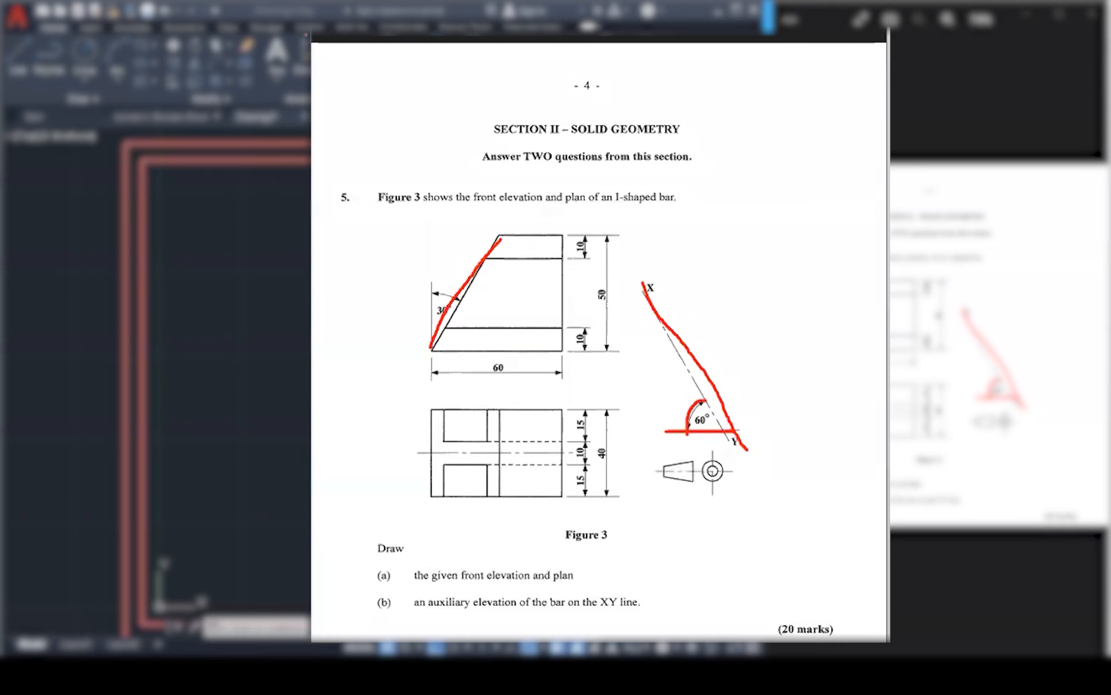
Switch to the calculator and subtract 60 from 180 for the XY line's angle, then return to the drawing from the marked-up Figure 3
{"action": "key", "text": "alt+Tab"}
{"action": "type", "text": "180"}
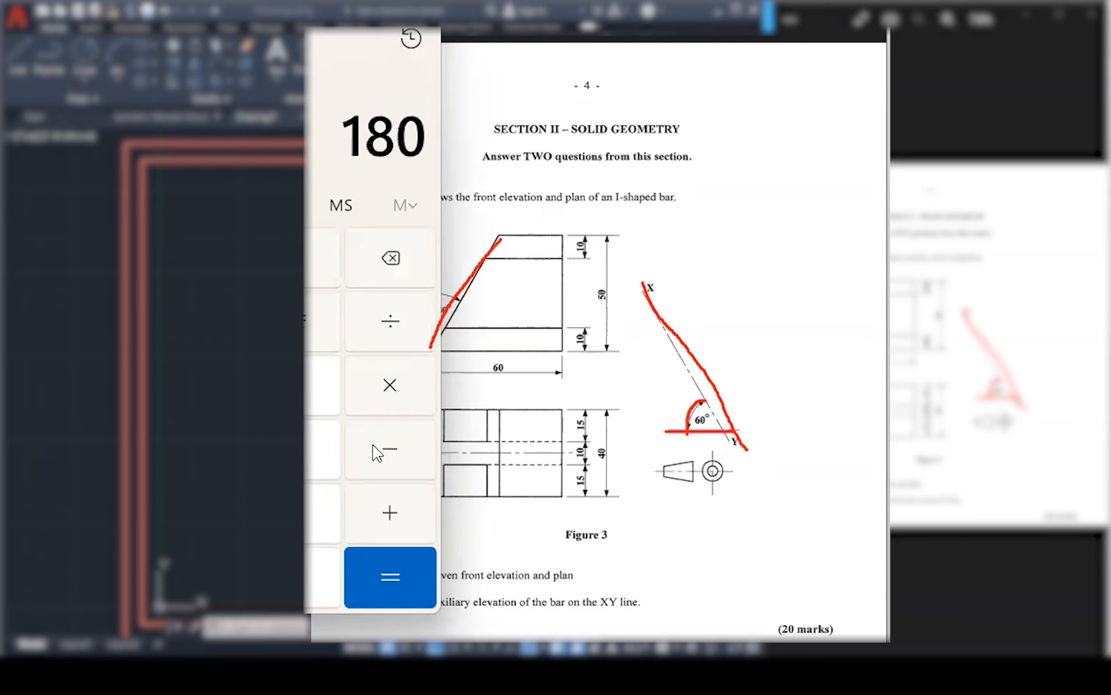
{"action": "key", "text": "minus"}
{"action": "type", "text": "60"}
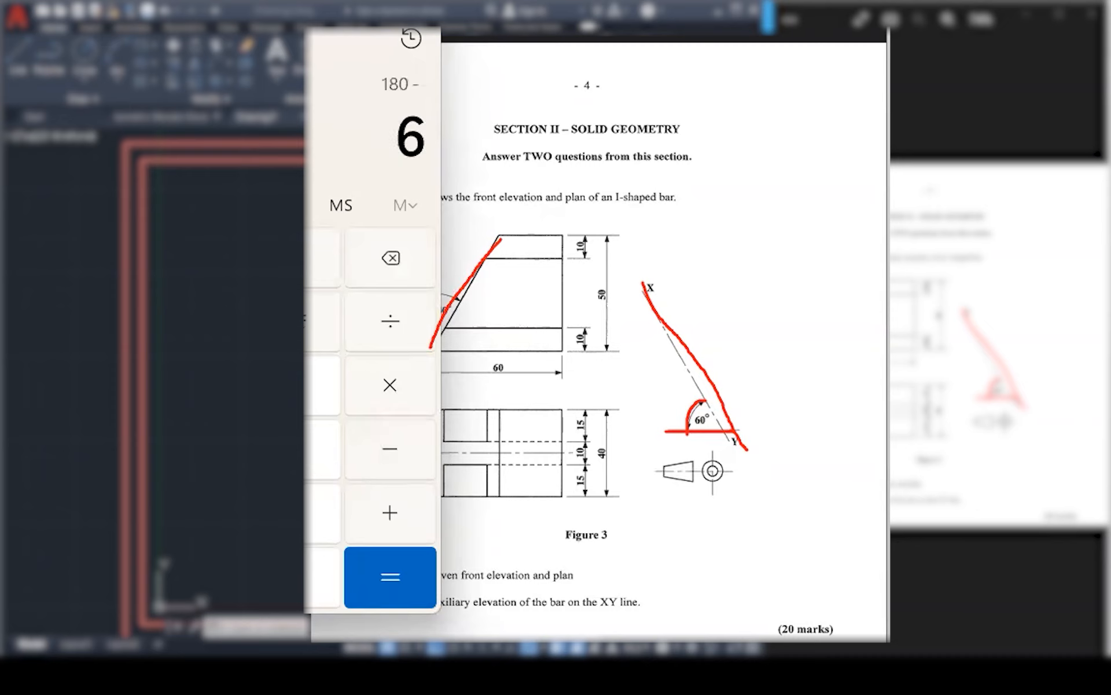
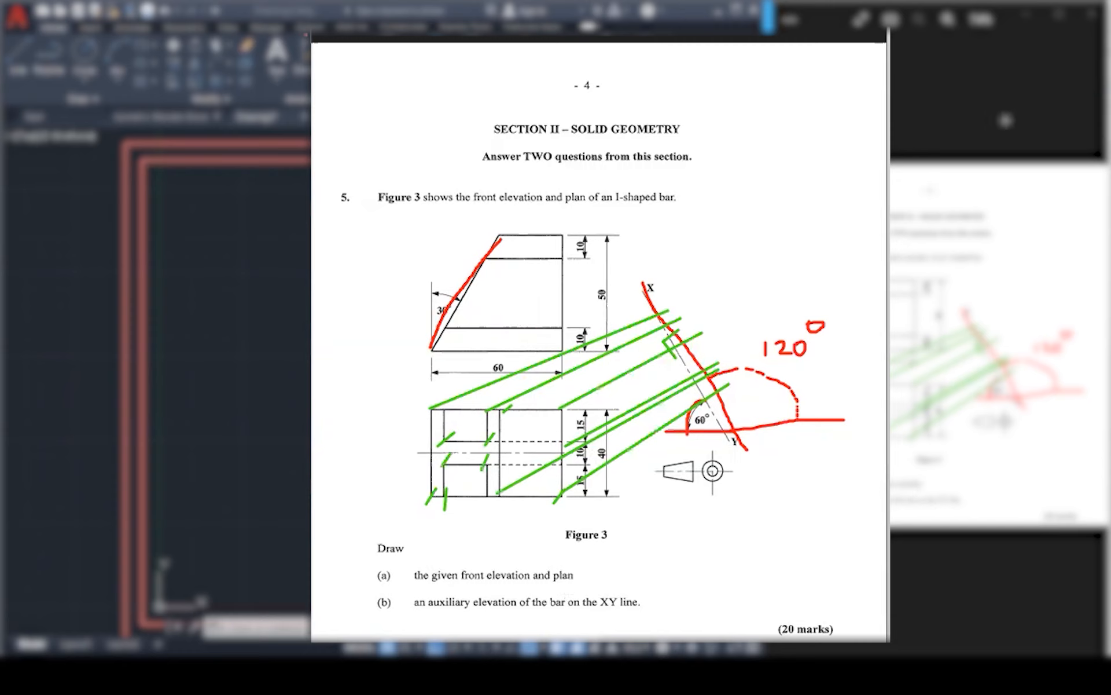
{"action": "key", "text": "Escape"}
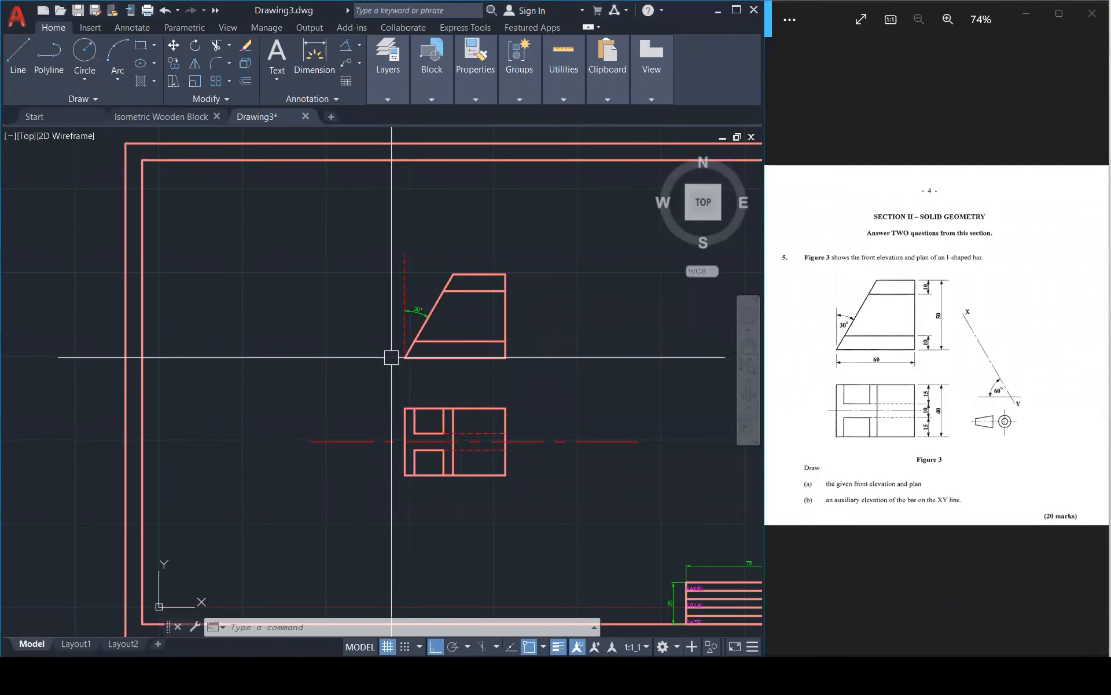
Add the multiline text label A at the front elevation's lower-left corner
{"action": "scroll", "coordinate": [399, 363], "scroll_direction": "up", "scroll_amount": 2}
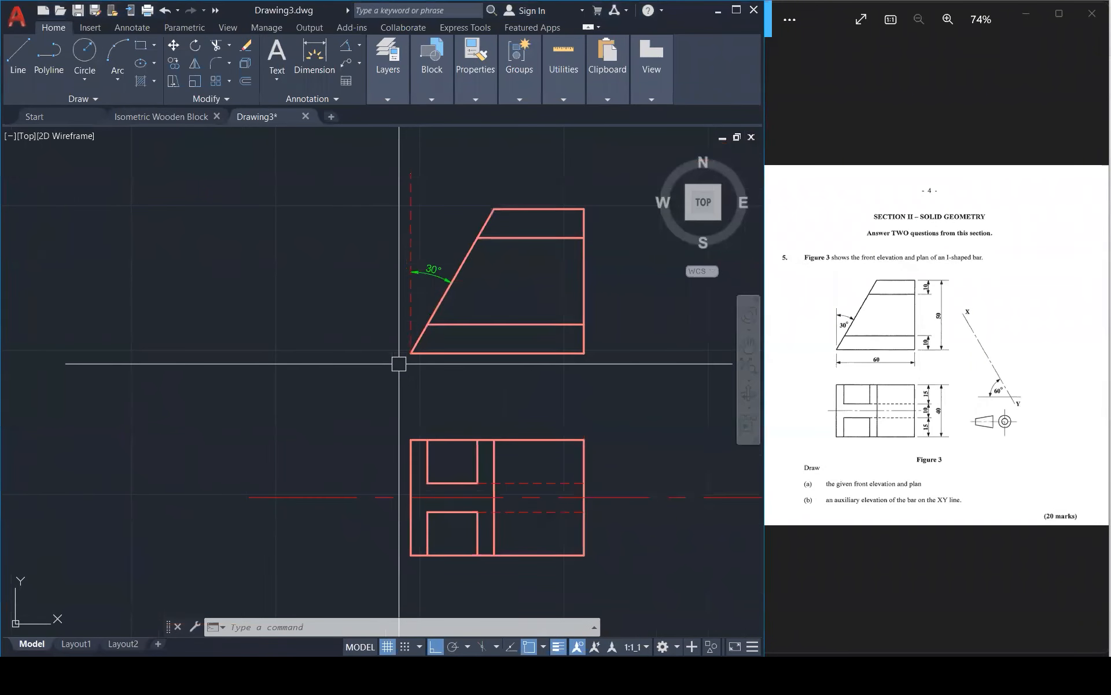
{"action": "type", "text": "t"}
{"action": "key", "text": "Return"}
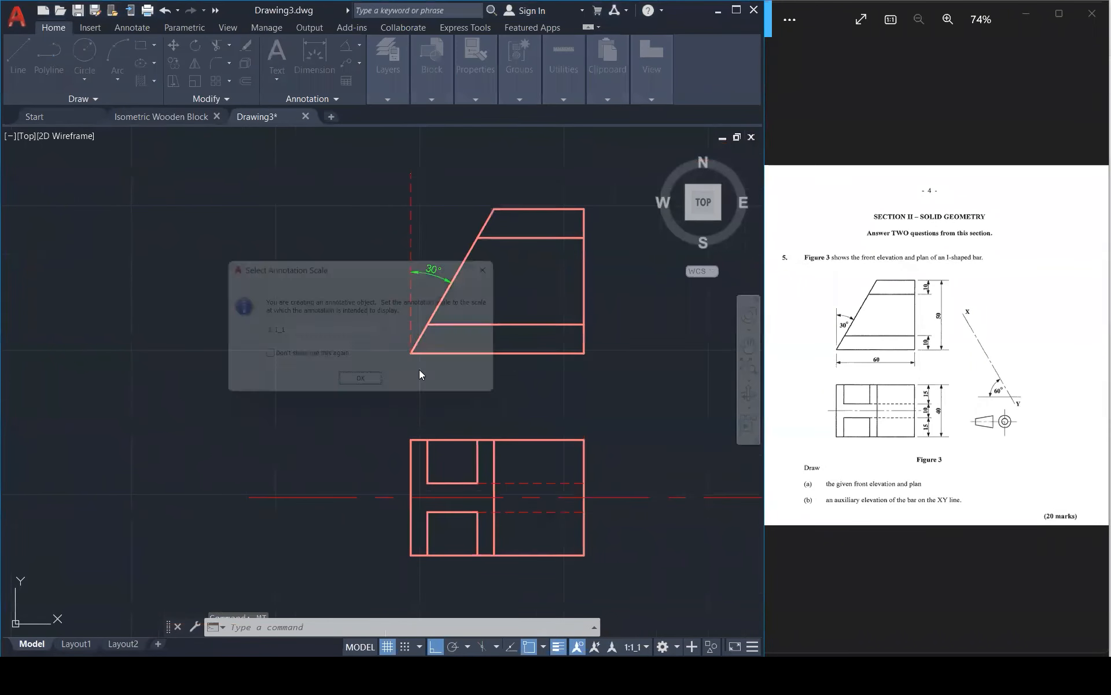
{"action": "left_click", "coordinate": [389, 392]}
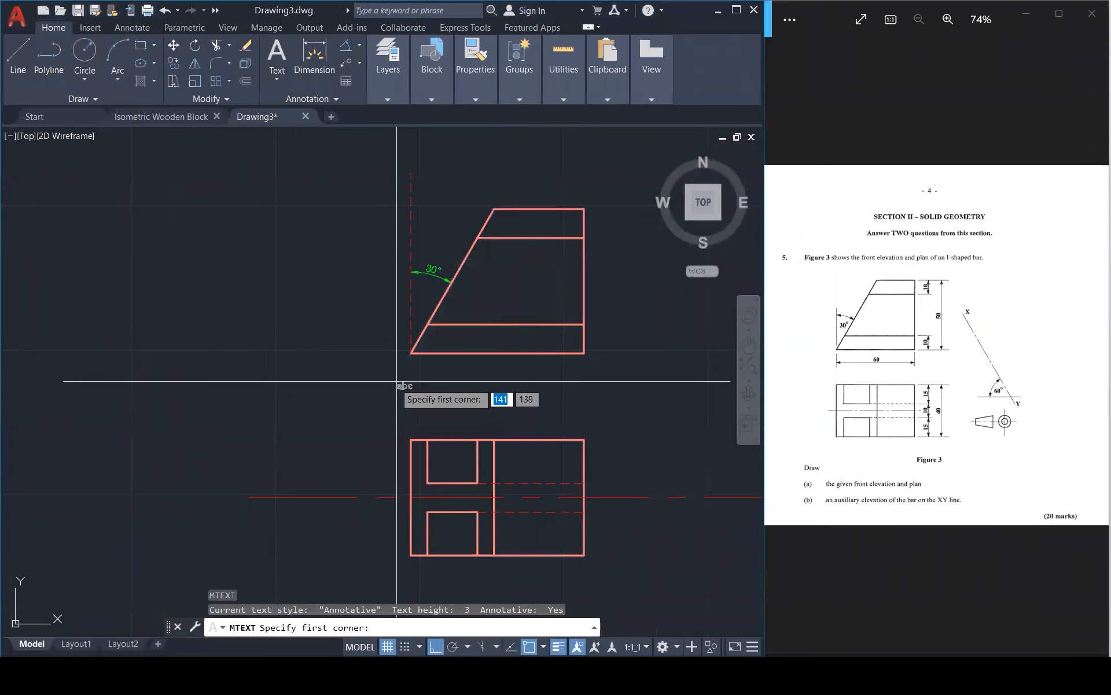
{"action": "left_click", "coordinate": [411, 352]}
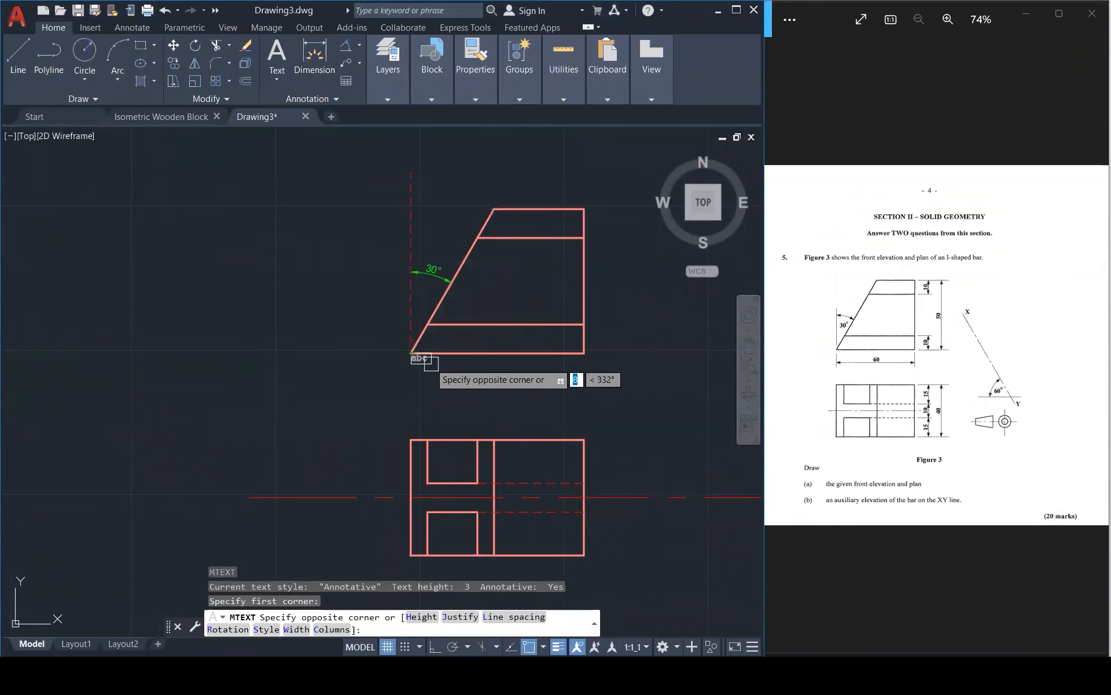
{"action": "left_click", "coordinate": [444, 379]}
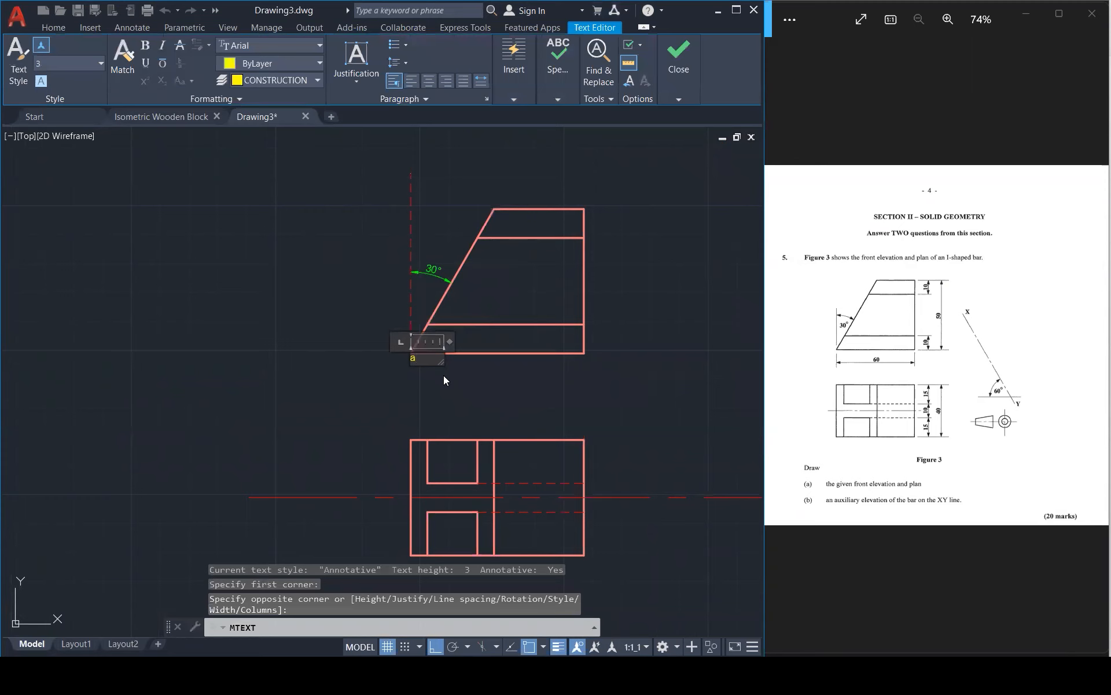
{"action": "type", "text": "A"}
{"action": "left_click", "coordinate": [444, 376]}
Copy label A to the front elevation's lower-right, upper-right and upper-left outer corners
{"action": "scroll", "coordinate": [423, 373], "scroll_direction": "up", "scroll_amount": 3}
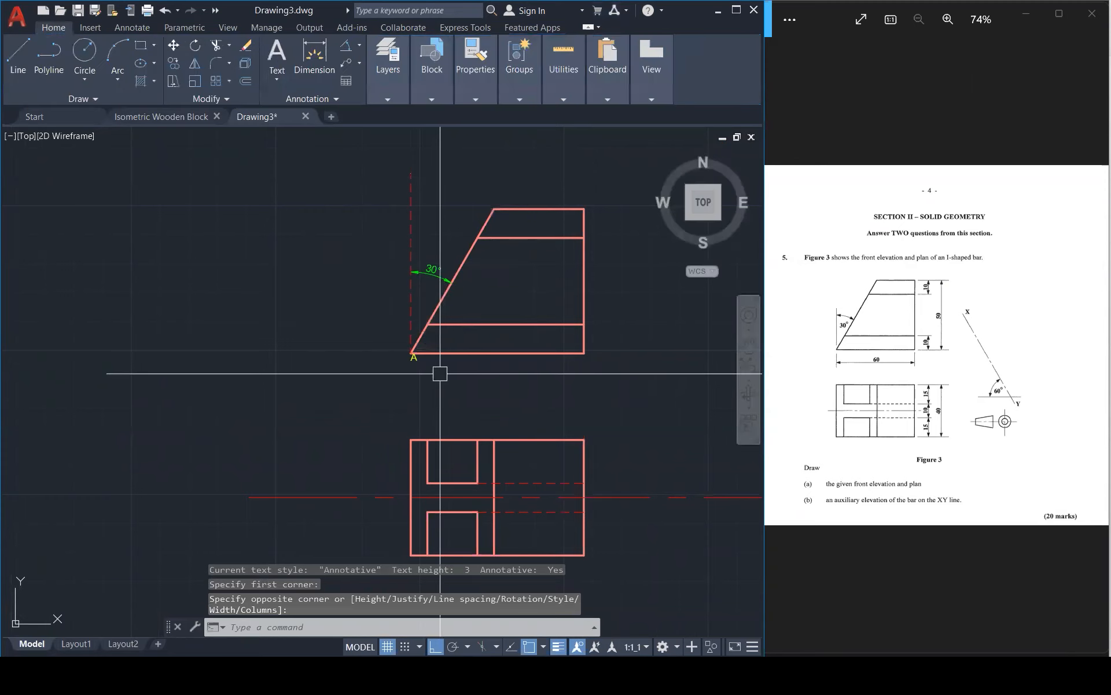
{"action": "scroll", "coordinate": [417, 347], "scroll_direction": "down", "scroll_amount": 3}
{"action": "left_click", "coordinate": [417, 347]}
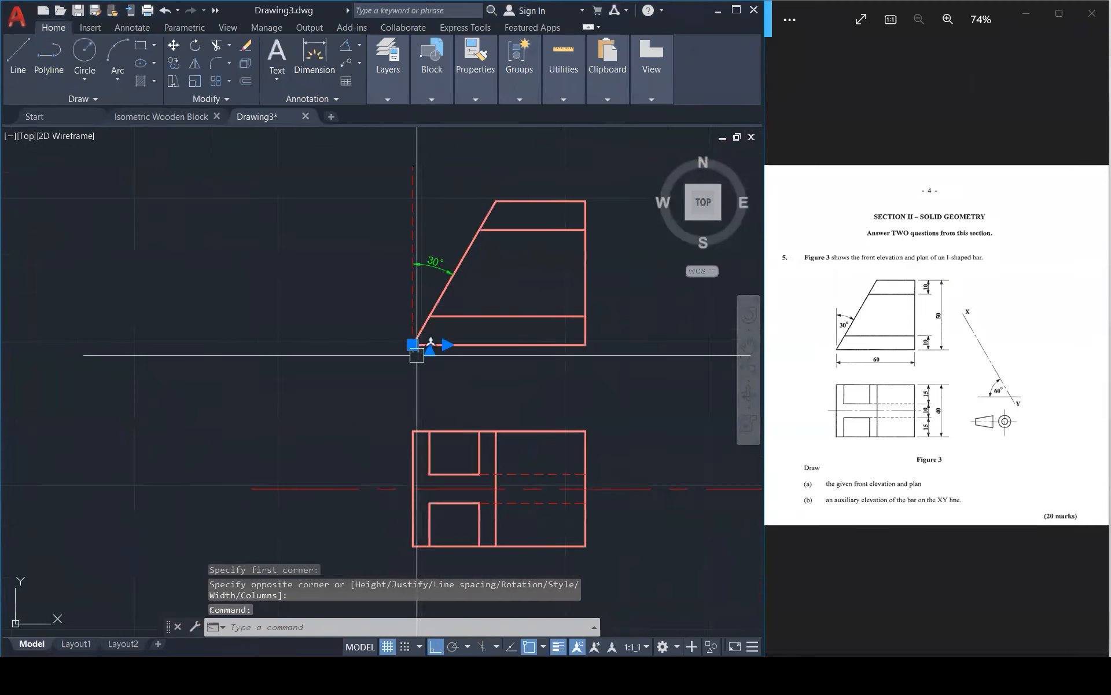
{"action": "scroll", "coordinate": [417, 353], "scroll_direction": "up", "scroll_amount": 3}
{"action": "type", "text": "co"}
{"action": "key", "text": "Return"}
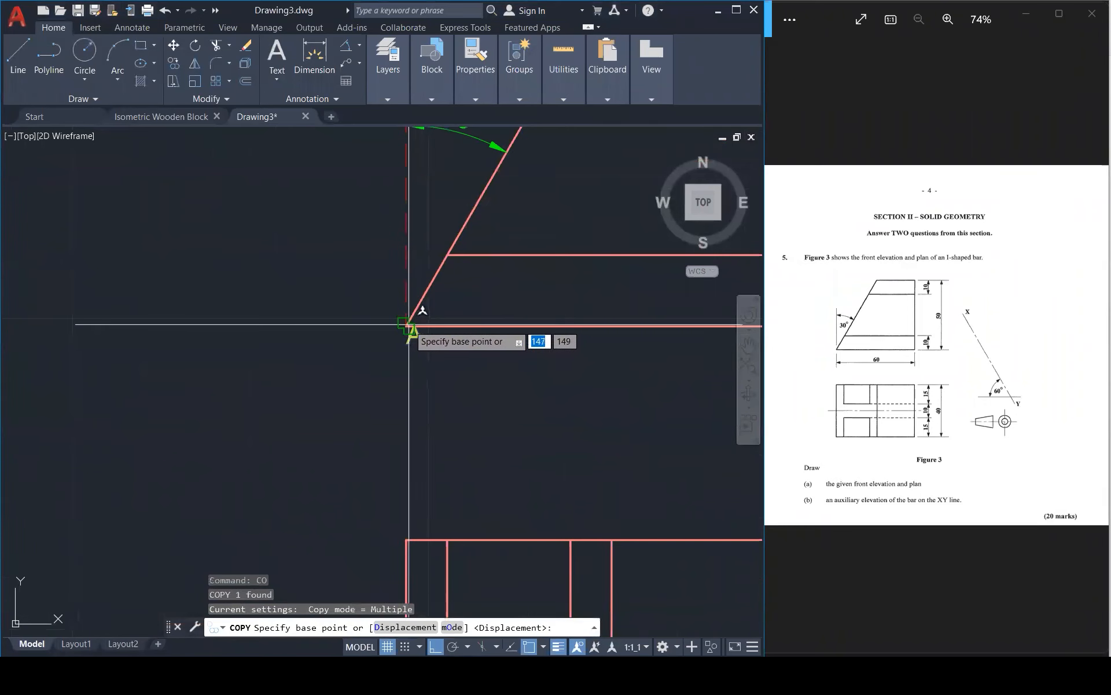
{"action": "left_click", "coordinate": [416, 323]}
{"action": "scroll", "coordinate": [418, 312], "scroll_direction": "down", "scroll_amount": 3}
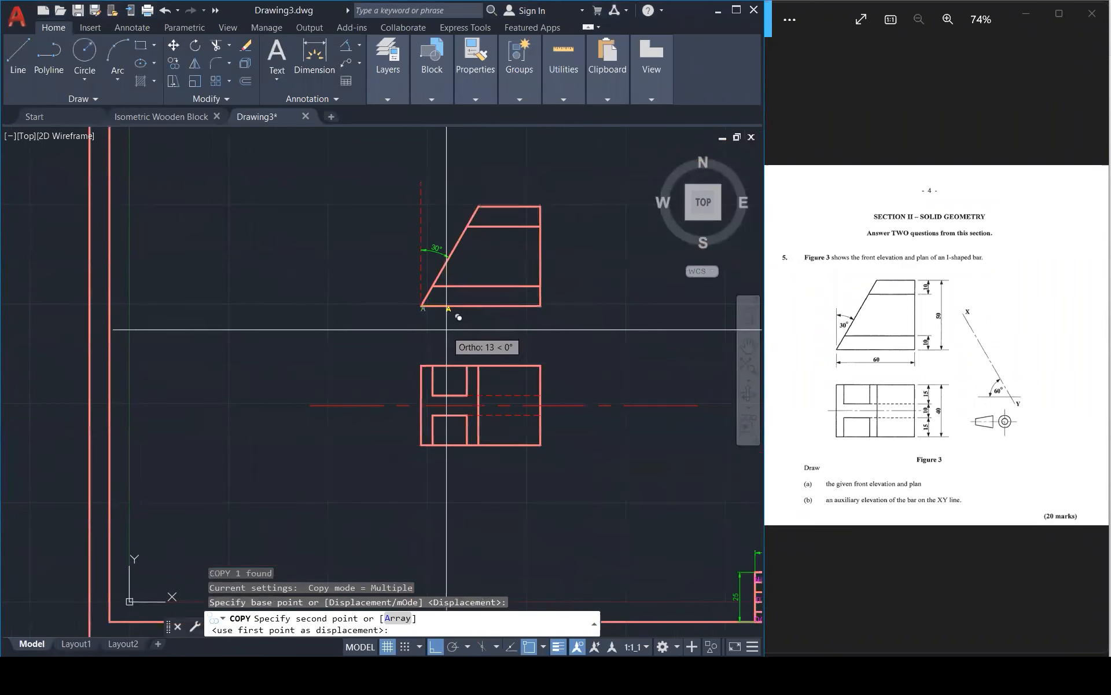
{"action": "left_click", "coordinate": [542, 305]}
{"action": "left_click", "coordinate": [541, 206]}
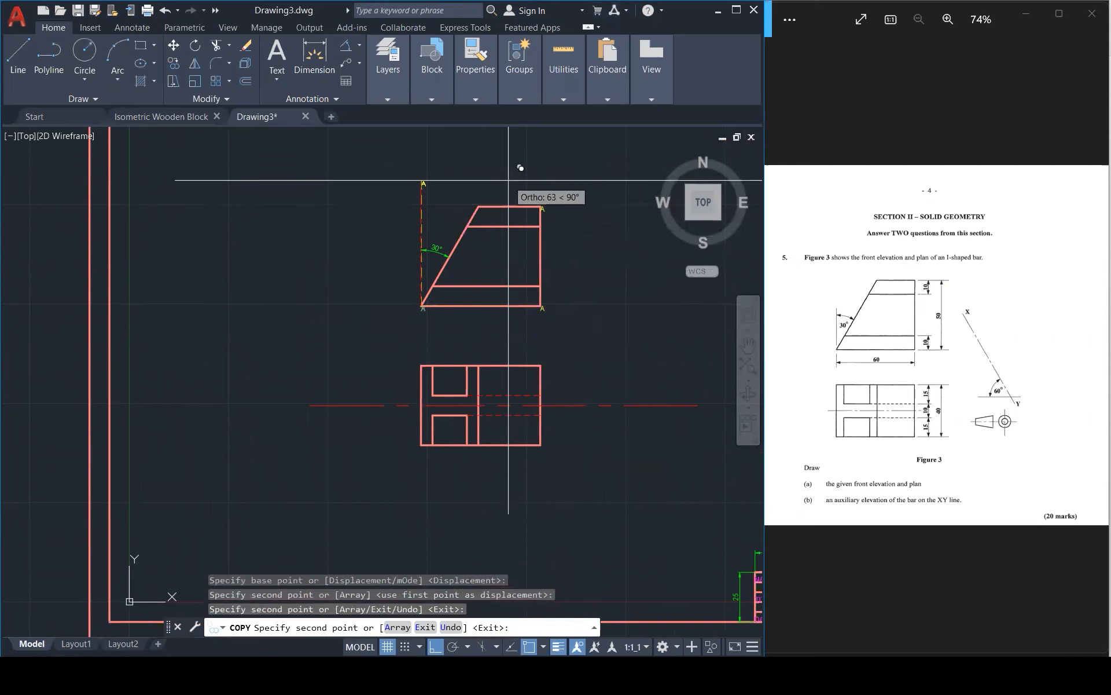
{"action": "left_click", "coordinate": [478, 206]}
{"action": "scroll", "coordinate": [547, 220], "scroll_direction": "up", "scroll_amount": 2}
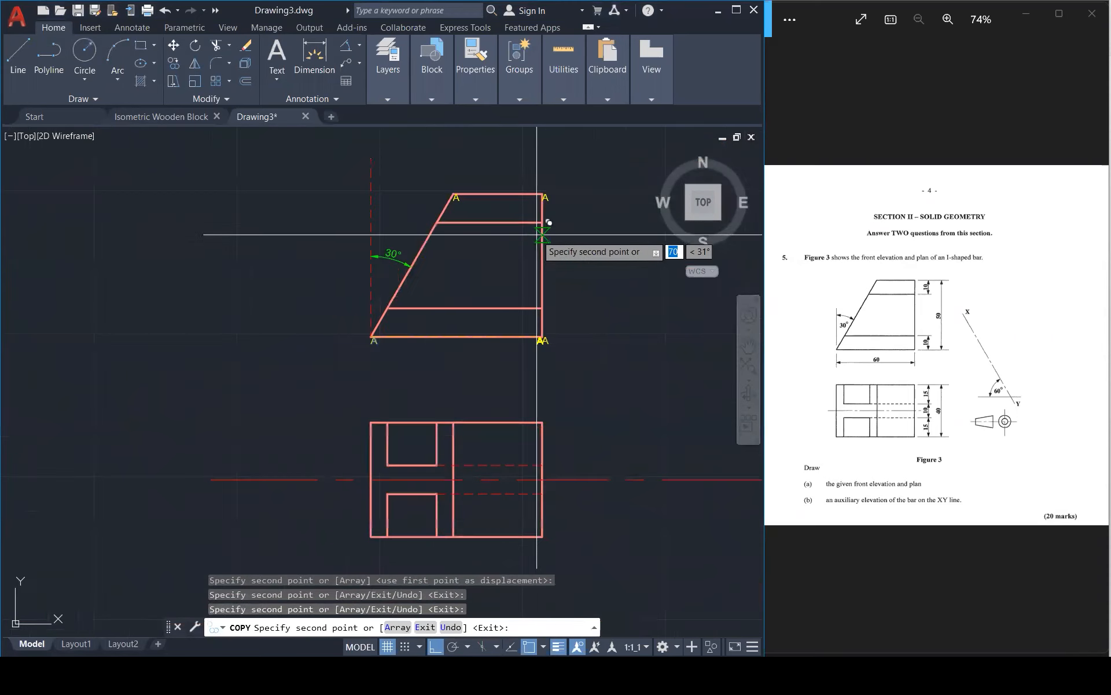
{"action": "key", "text": "Escape"}
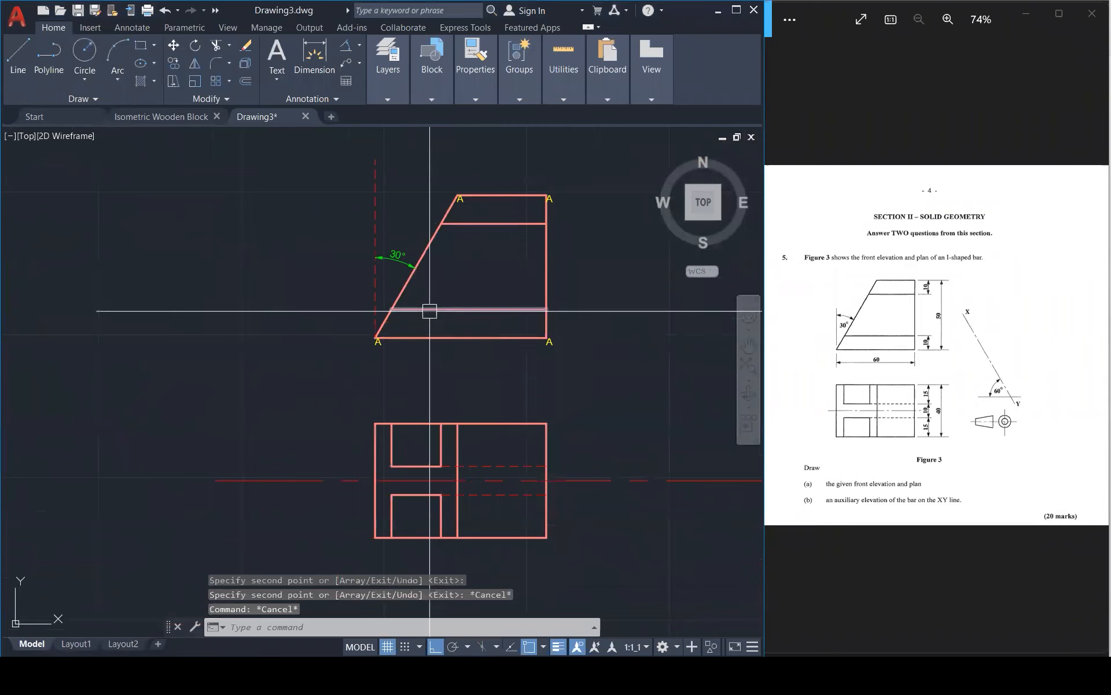
Change the copied corner labels of the front elevation to B at lower right, C at upper right and D at upper left
{"action": "left_click", "coordinate": [379, 347]}
{"action": "key", "text": "Escape"}
{"action": "double_click", "coordinate": [550, 343]}
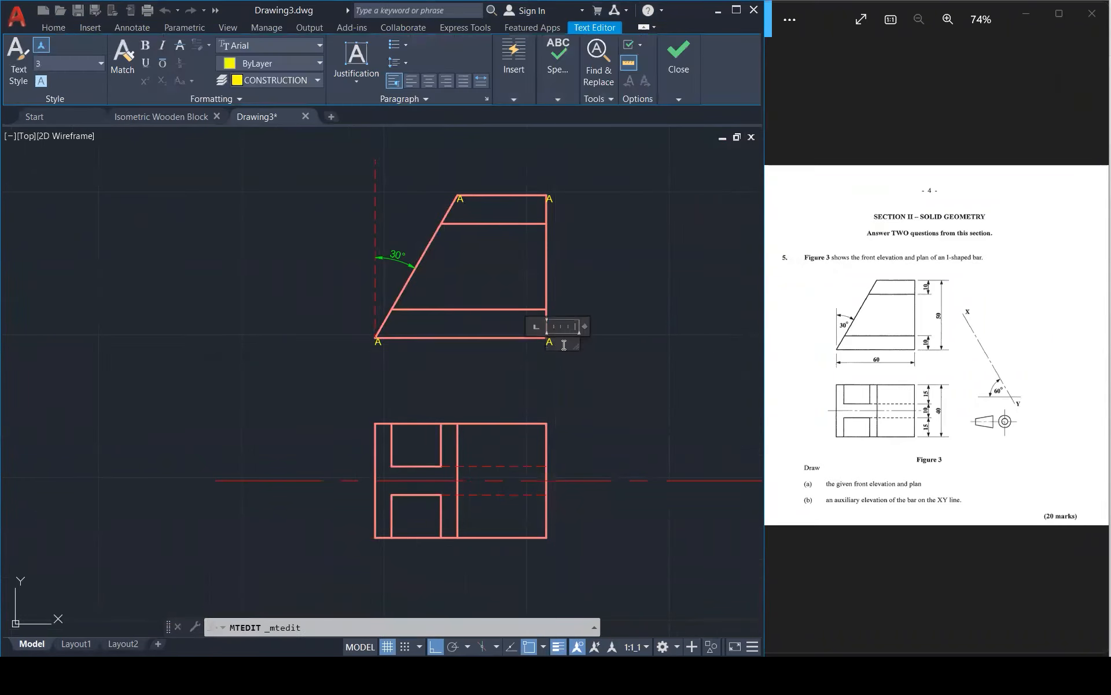
{"action": "left_click", "coordinate": [558, 206]}
{"action": "double_click", "coordinate": [551, 199]}
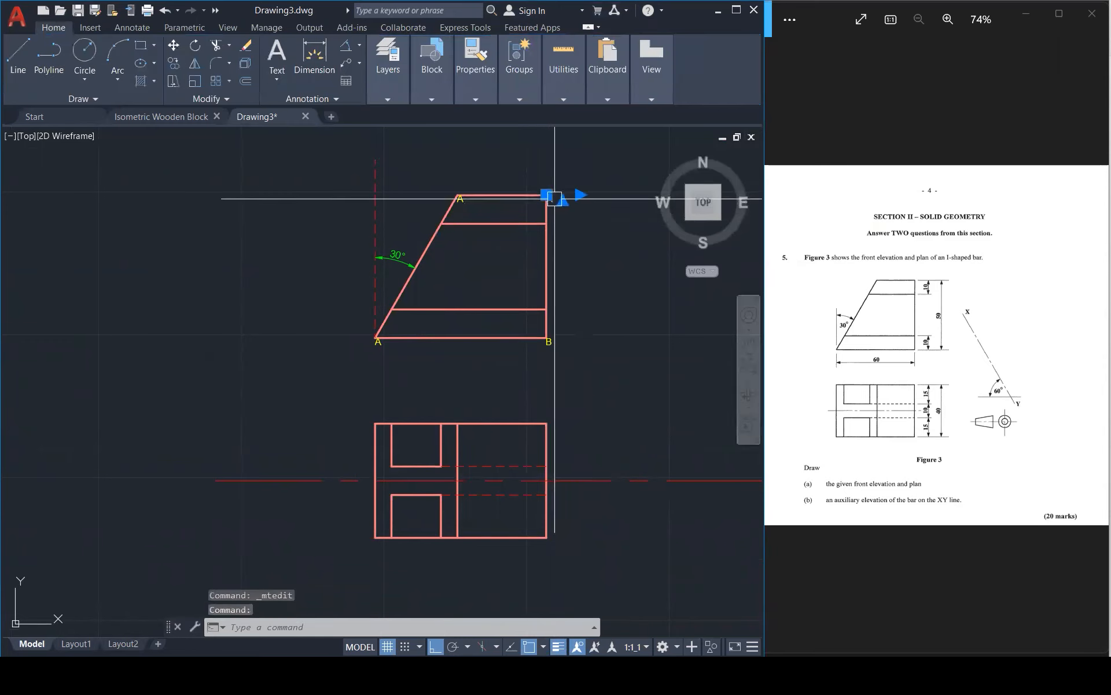
{"action": "type", "text": "C"}
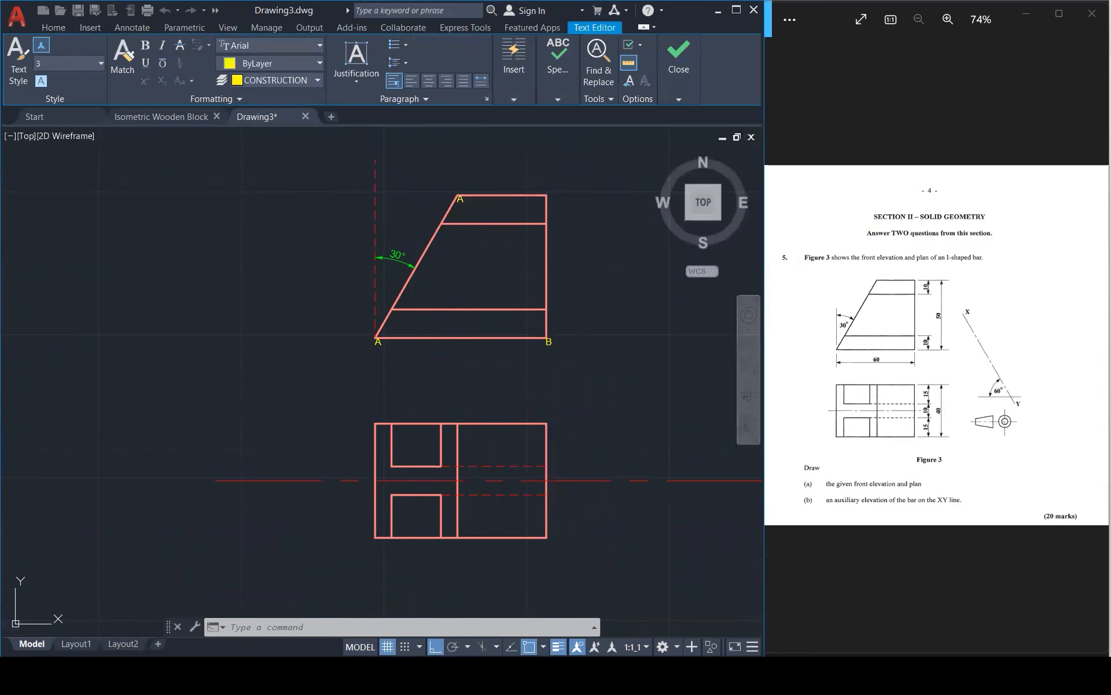
{"action": "left_click", "coordinate": [479, 186]}
{"action": "scroll", "coordinate": [467, 203], "scroll_direction": "up", "scroll_amount": 2}
{"action": "double_click", "coordinate": [467, 201]}
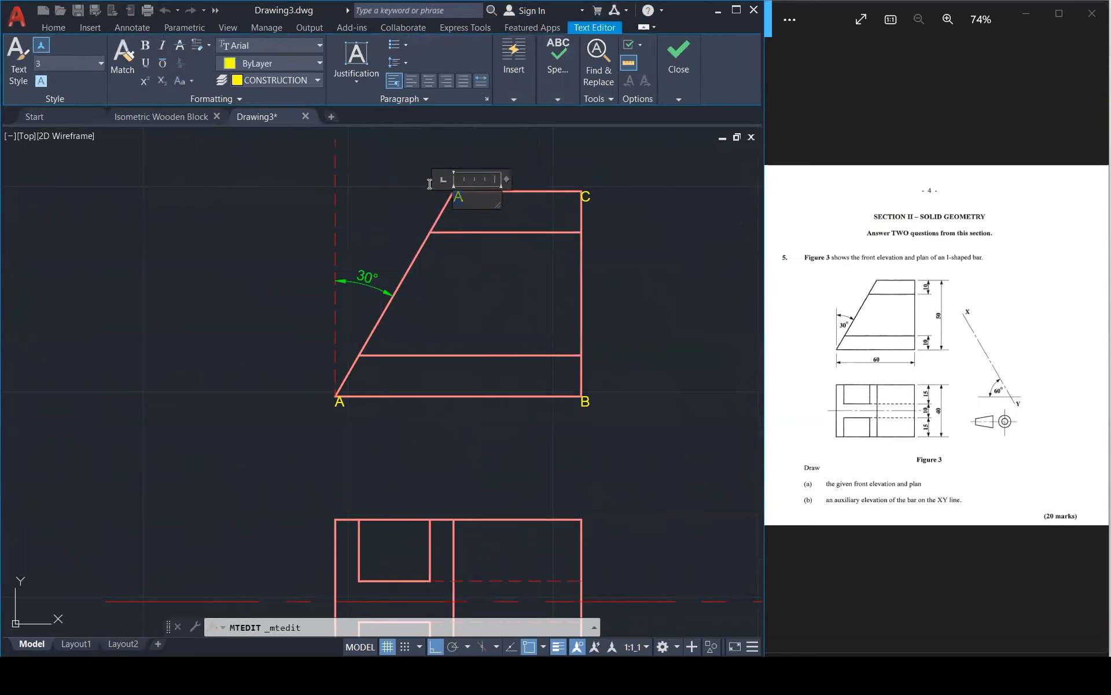
{"action": "left_click", "coordinate": [492, 250]}
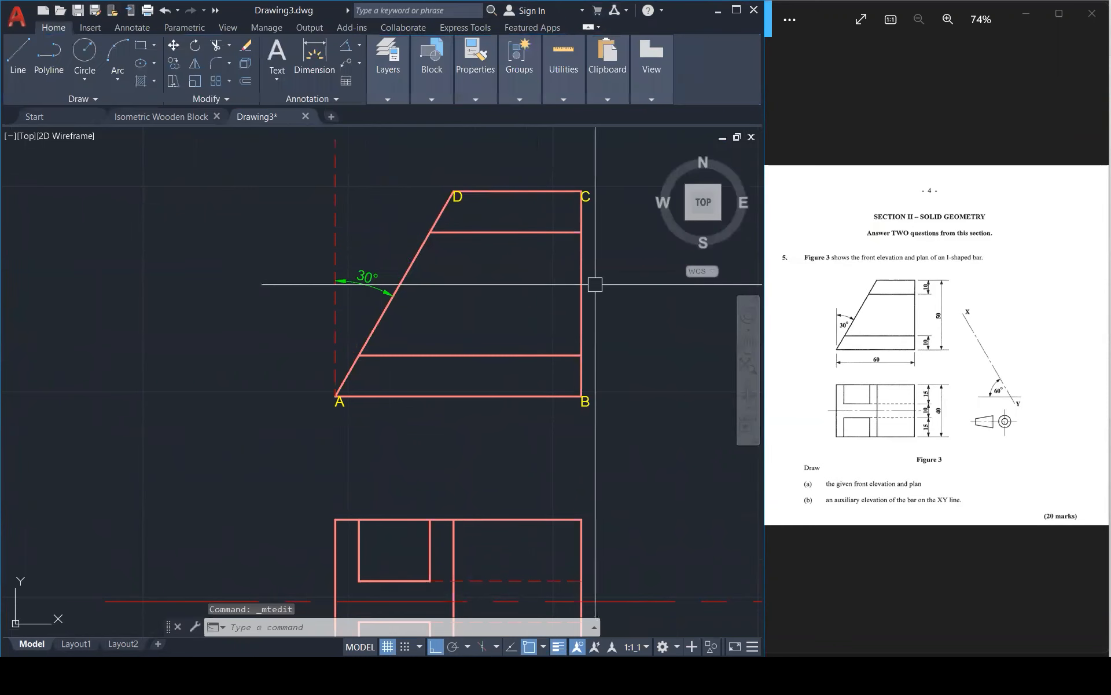
Copy label A from the front elevation to the plan's lower-left and lower-right corners
{"action": "scroll", "coordinate": [595, 284], "scroll_direction": "down", "scroll_amount": 2}
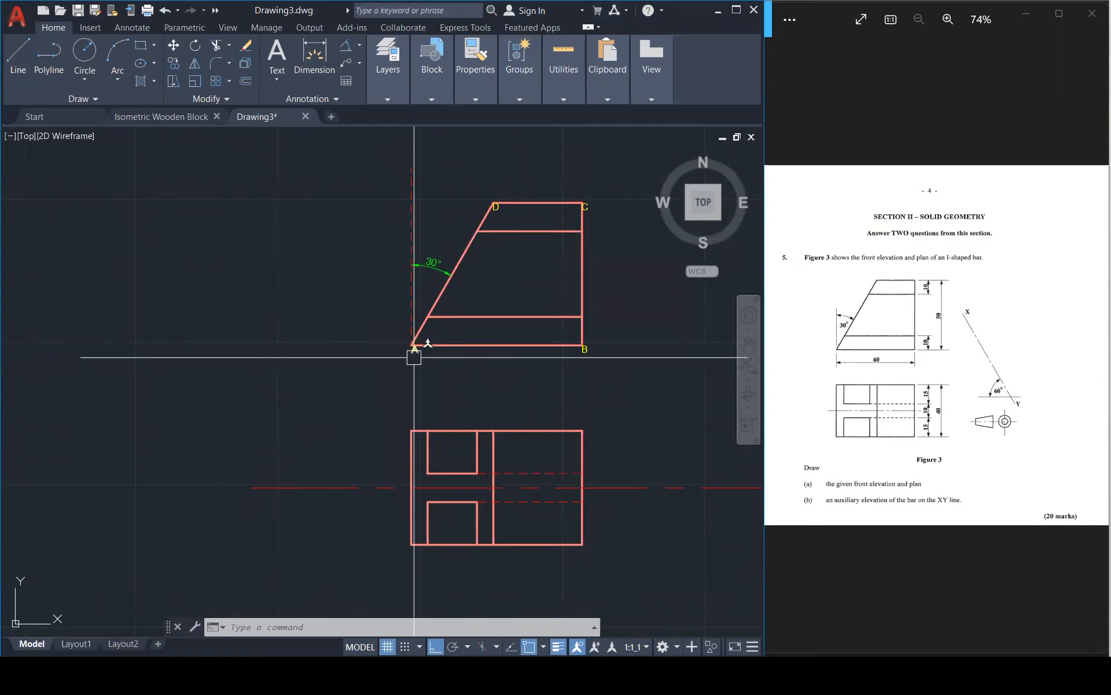
{"action": "type", "text": "o"}
{"action": "key", "text": "Return"}
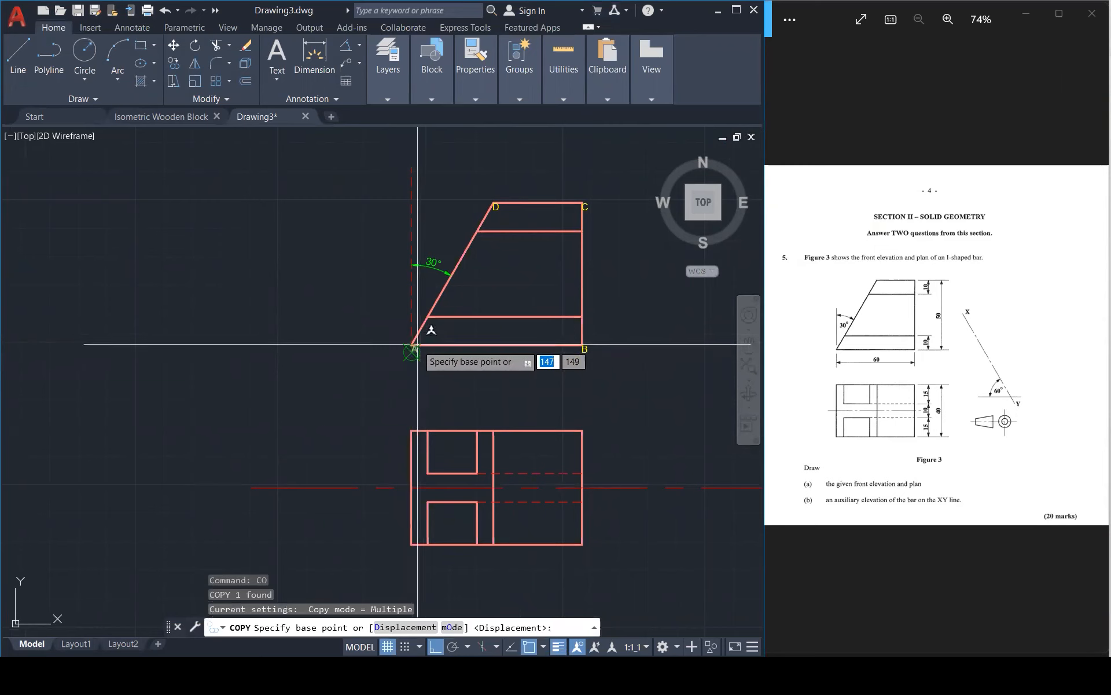
{"action": "left_click", "coordinate": [415, 345]}
{"action": "scroll", "coordinate": [410, 543], "scroll_direction": "up", "scroll_amount": 5}
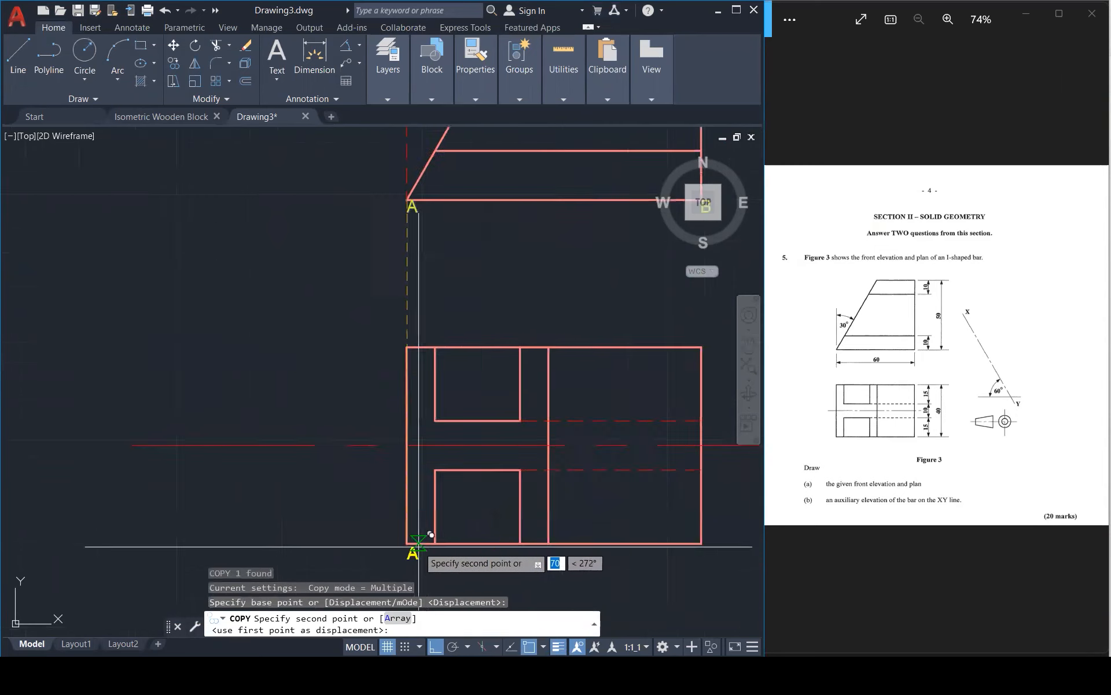
{"action": "left_click", "coordinate": [400, 540]}
{"action": "scroll", "coordinate": [446, 405], "scroll_direction": "down", "scroll_amount": 4}
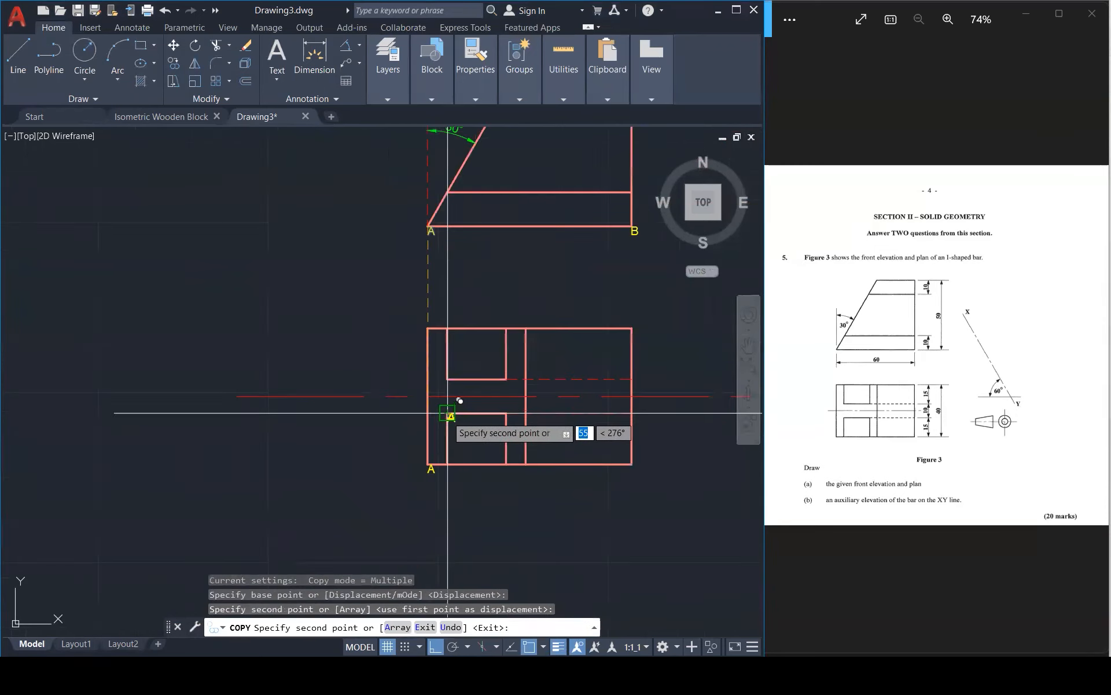
{"action": "scroll", "coordinate": [614, 503], "scroll_direction": "down", "scroll_amount": 1}
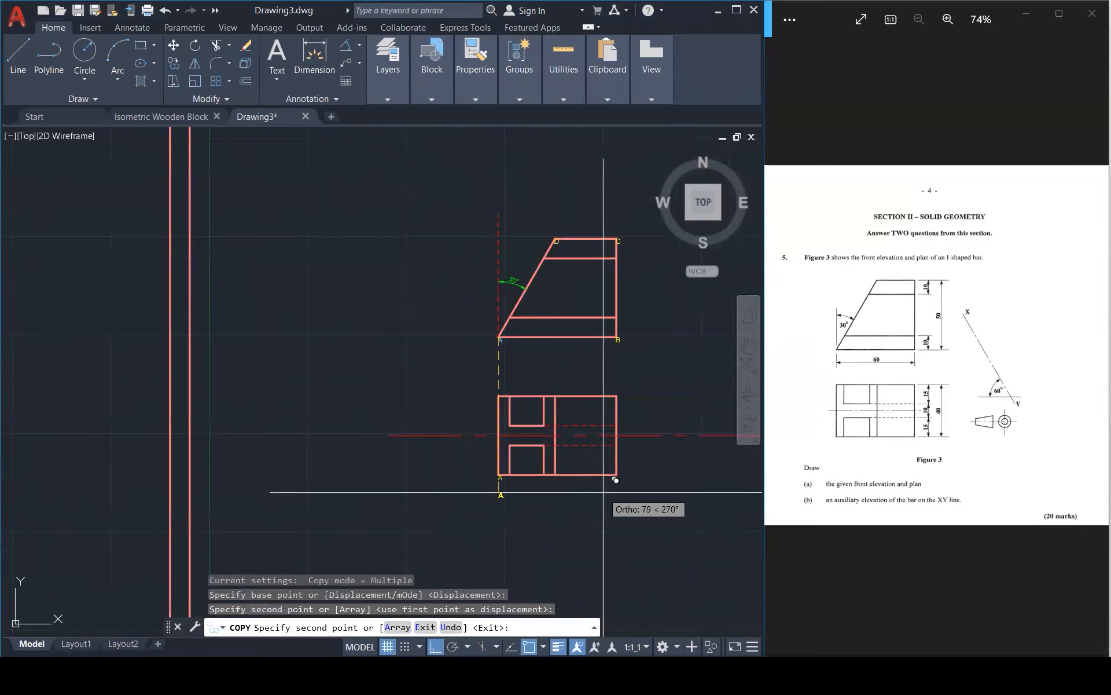
{"action": "scroll", "coordinate": [622, 492], "scroll_direction": "up", "scroll_amount": 3}
{"action": "left_click", "coordinate": [627, 451]}
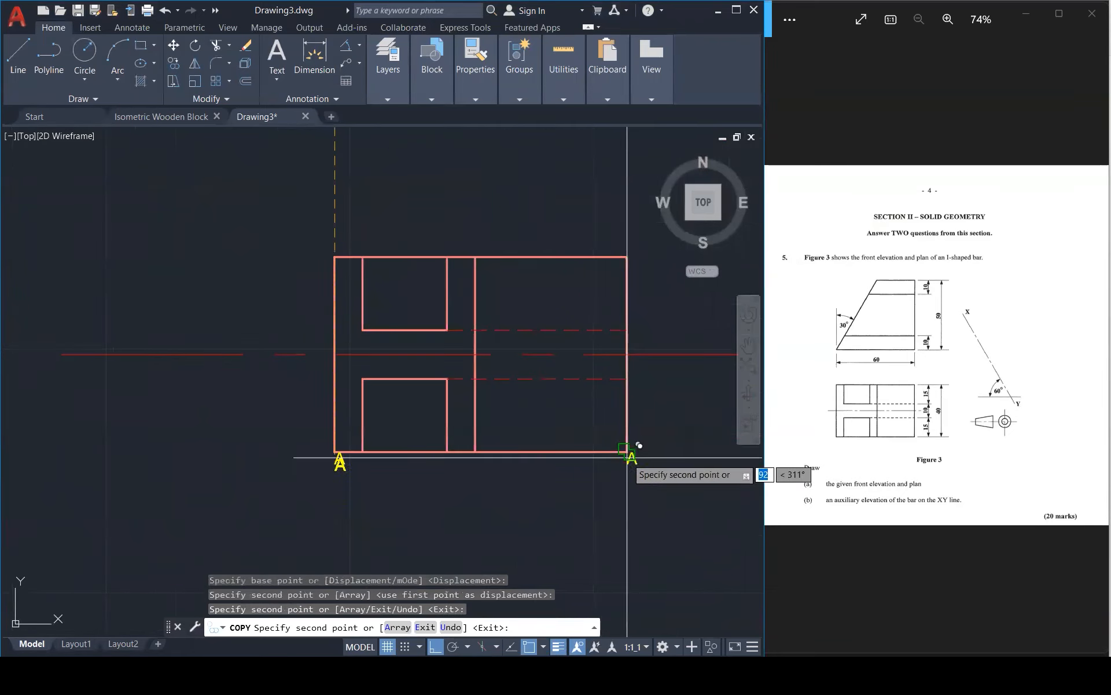
{"action": "scroll", "coordinate": [596, 463], "scroll_direction": "down", "scroll_amount": 3}
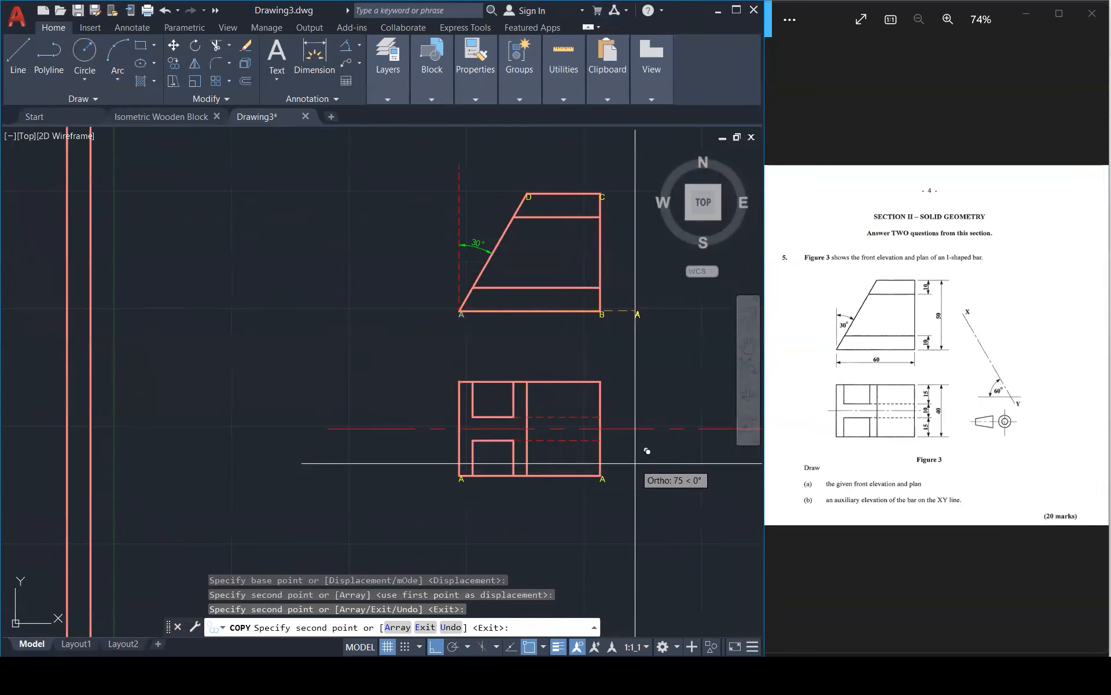
{"action": "scroll", "coordinate": [633, 462], "scroll_direction": "up", "scroll_amount": 3}
{"action": "key", "text": "Escape"}
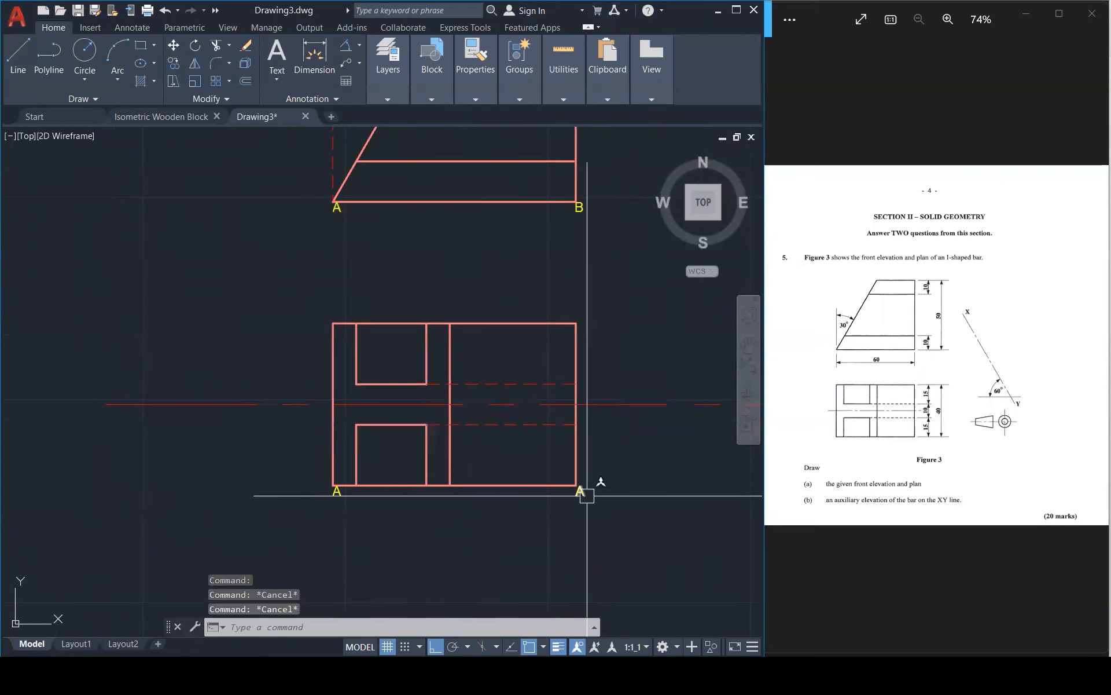
Change the label at the plan's lower-right corner to B,C
{"action": "double_click", "coordinate": [584, 490]}
{"action": "type", "text": "B,C"}
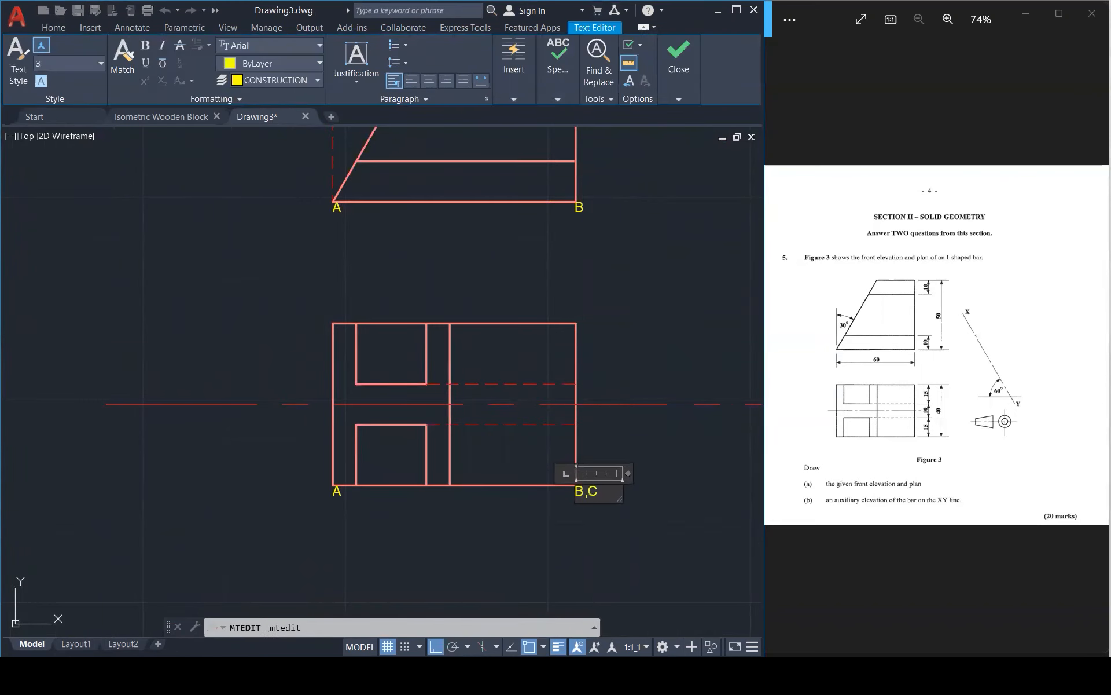
{"action": "left_click", "coordinate": [615, 352]}
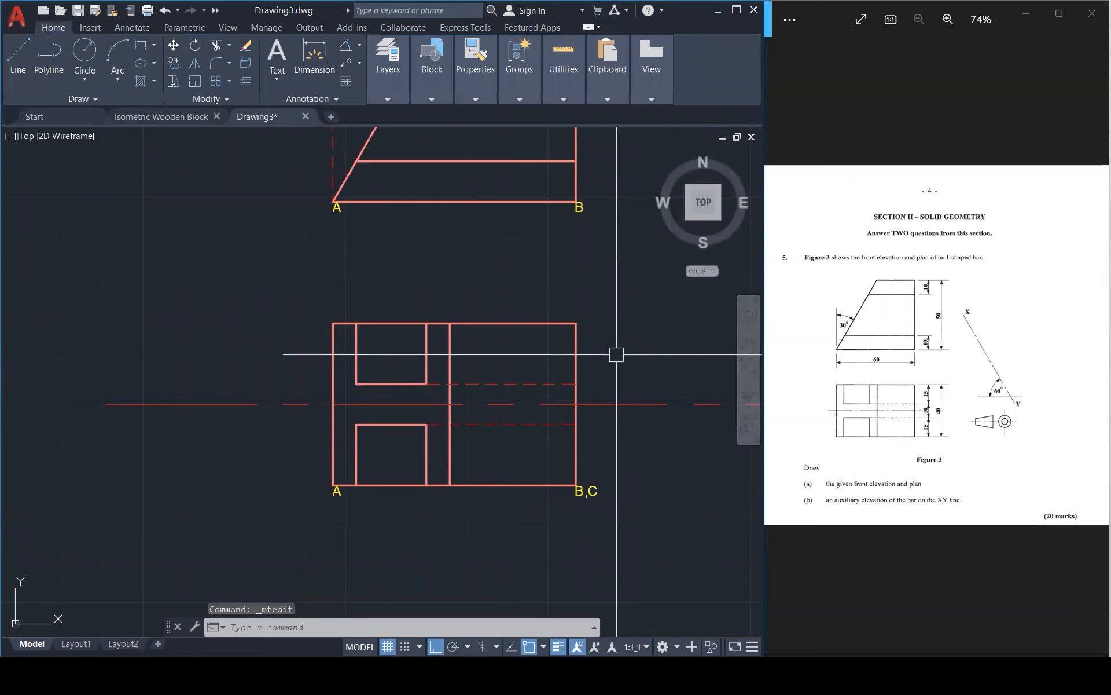
Draw a vertical projection line from corner D of the front elevation down to the plan's lower edge
{"action": "scroll", "coordinate": [627, 360], "scroll_direction": "down", "scroll_amount": 4}
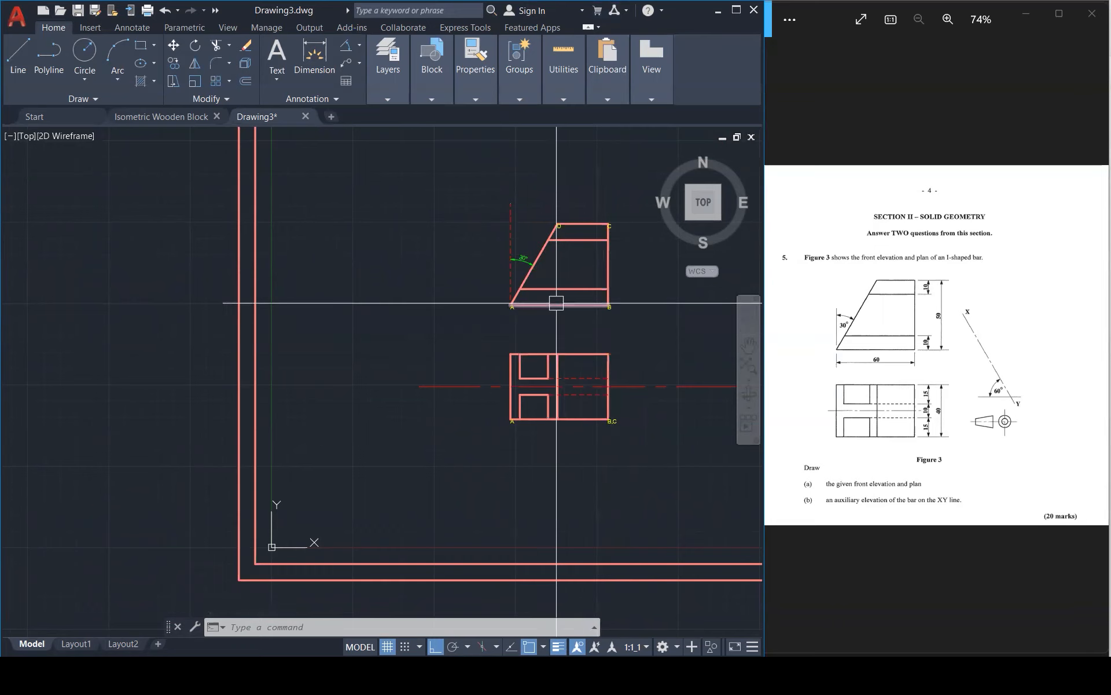
{"action": "scroll", "coordinate": [560, 220], "scroll_direction": "up", "scroll_amount": 2}
{"action": "type", "text": "l"}
{"action": "key", "text": "Return"}
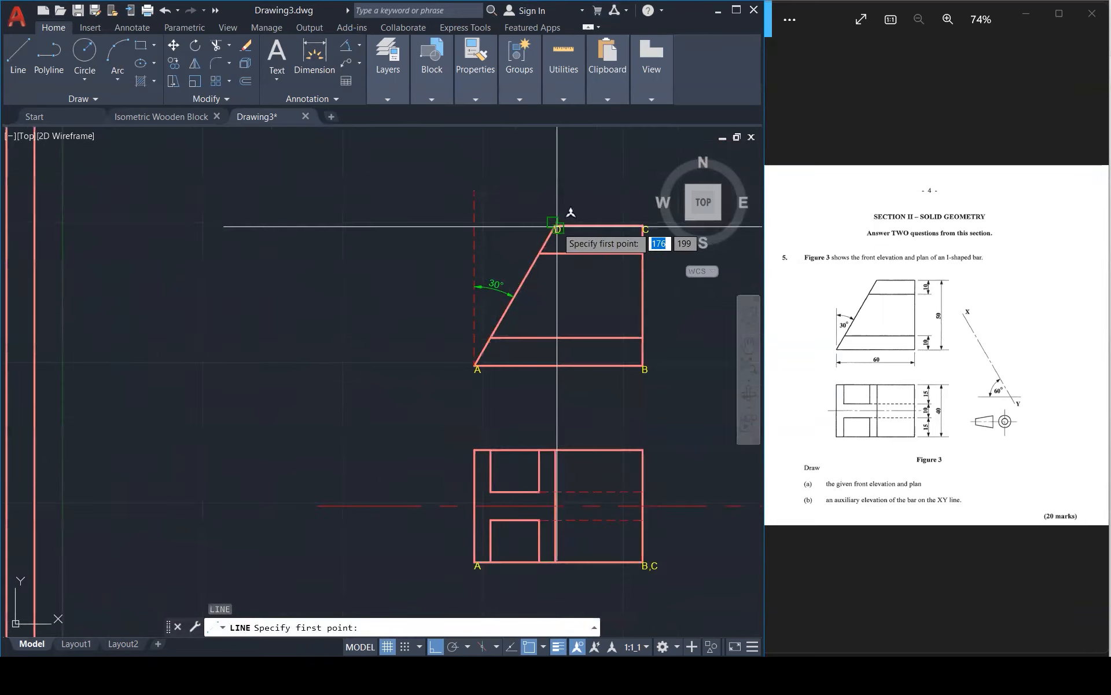
{"action": "left_click", "coordinate": [557, 227]}
{"action": "scroll", "coordinate": [555, 391], "scroll_direction": "down", "scroll_amount": 2}
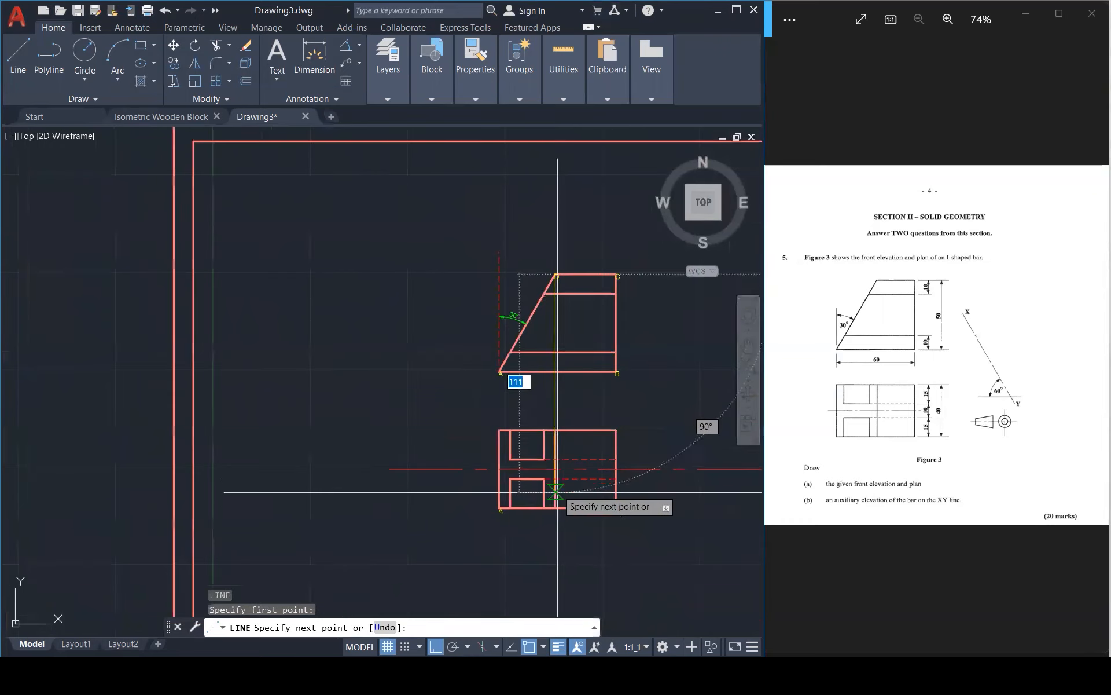
{"action": "scroll", "coordinate": [555, 492], "scroll_direction": "up", "scroll_amount": 3}
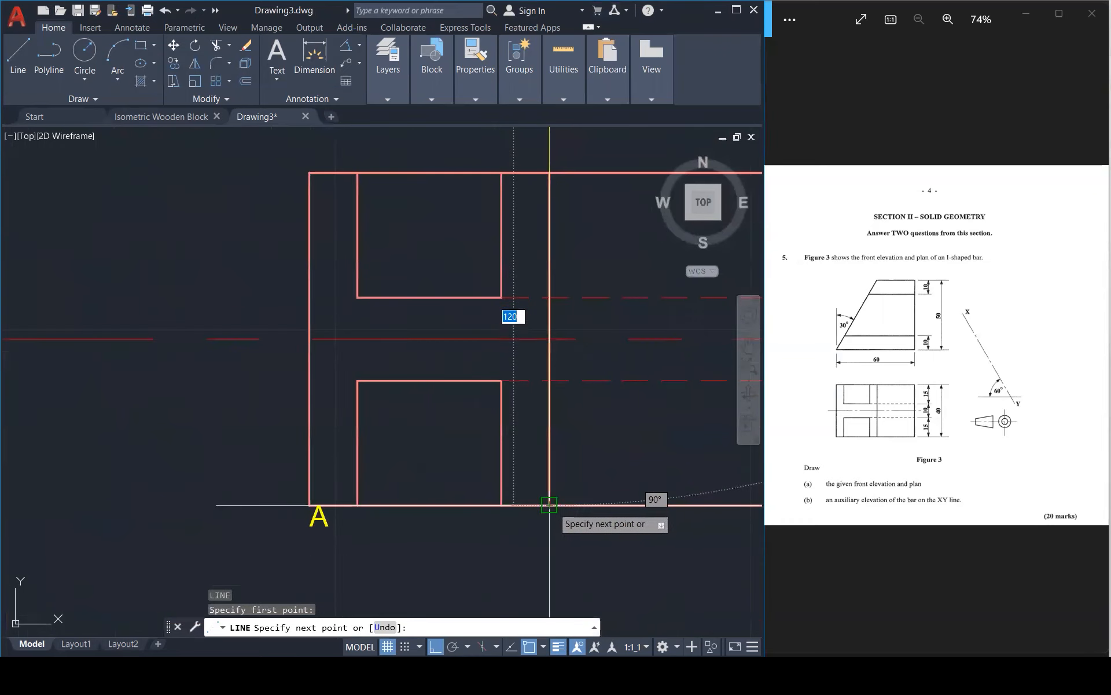
{"action": "left_click", "coordinate": [549, 505]}
{"action": "key", "text": "Escape"}
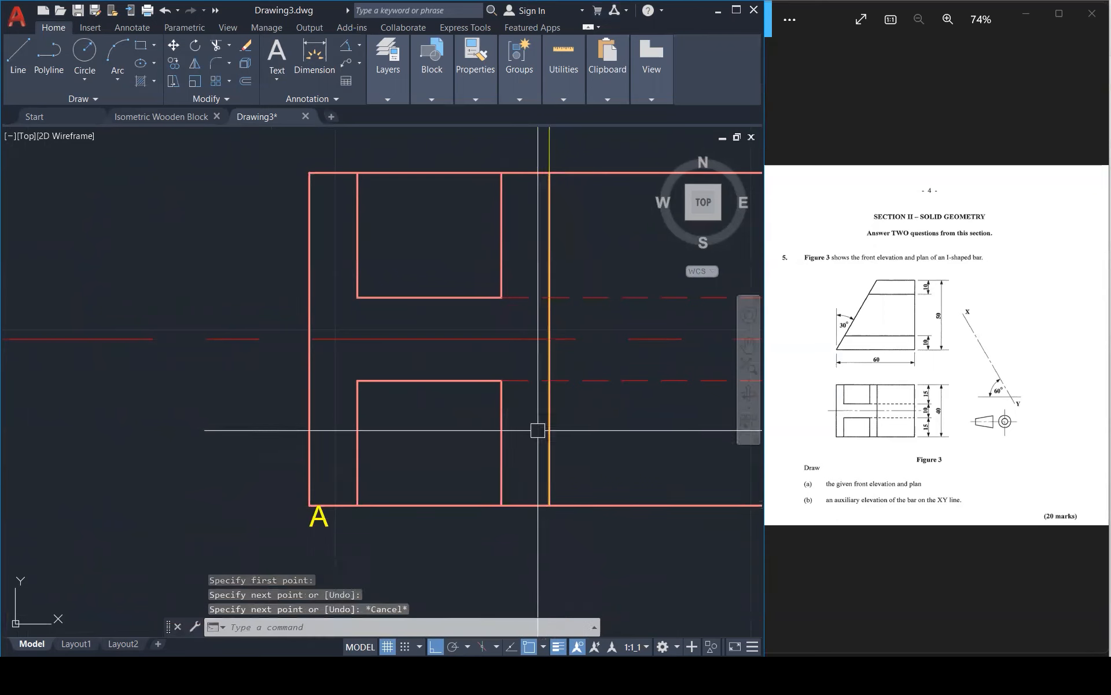
{"action": "key", "text": "Escape"}
Copy the plan's label A to the foot of the projection line and shift the copy just below the plan's lower edge
{"action": "scroll", "coordinate": [504, 431], "scroll_direction": "down", "scroll_amount": 2}
{"action": "left_click", "coordinate": [382, 491]}
{"action": "type", "text": "CO"}
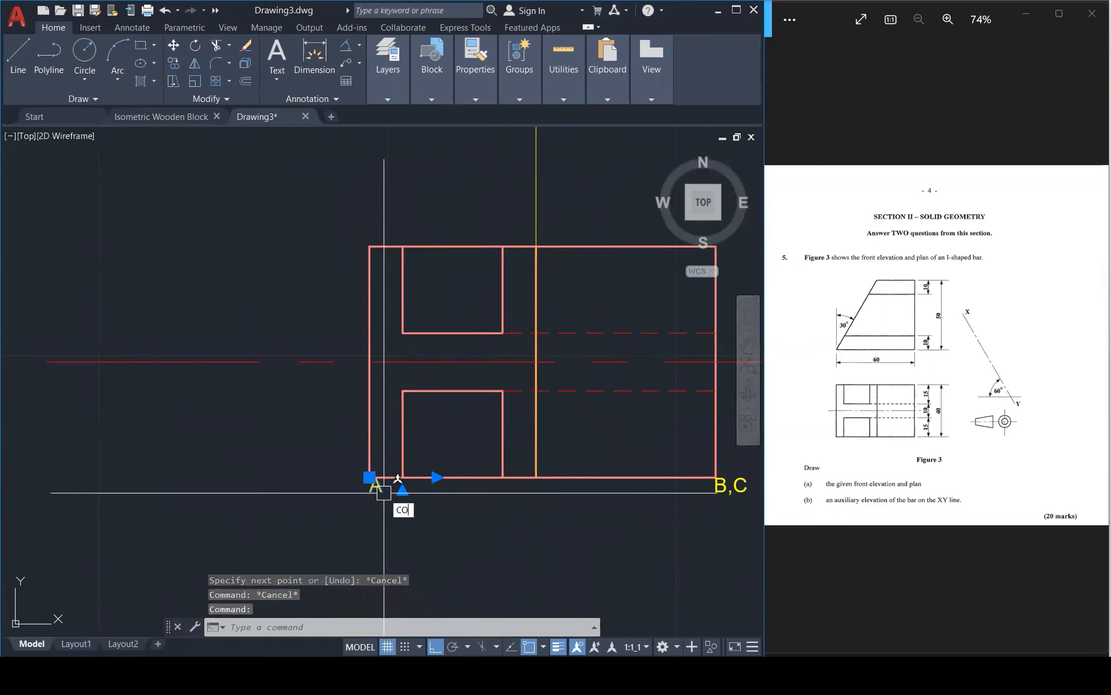
{"action": "key", "text": "Return"}
{"action": "left_click", "coordinate": [370, 477]}
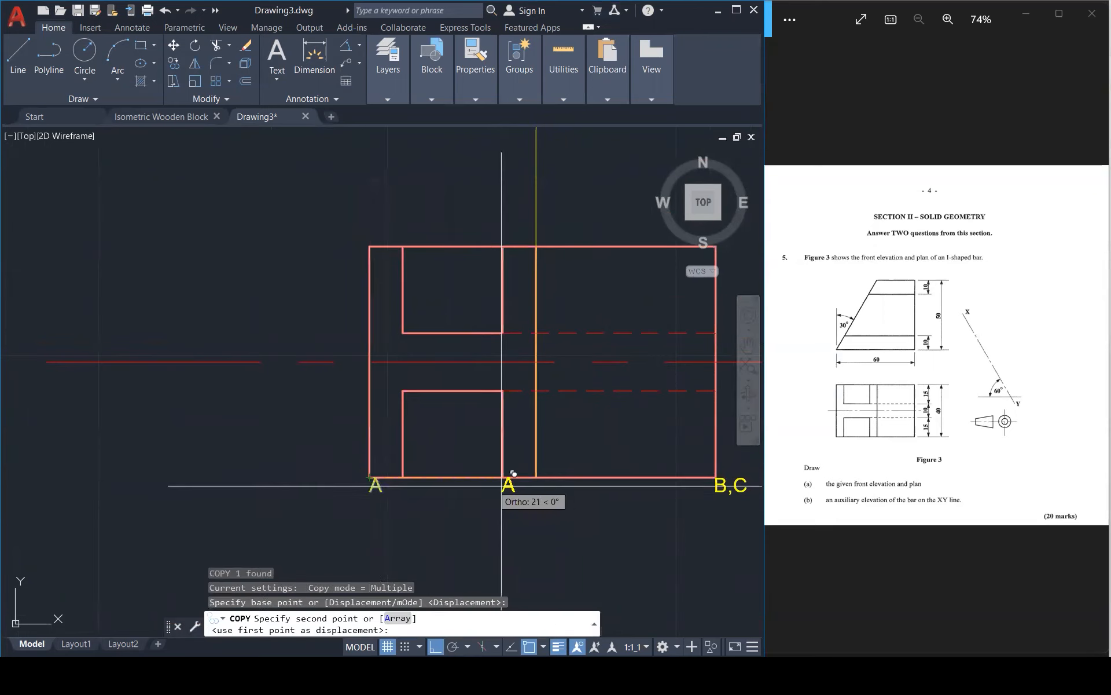
{"action": "left_click", "coordinate": [537, 477]}
{"action": "scroll", "coordinate": [541, 488], "scroll_direction": "up", "scroll_amount": 6}
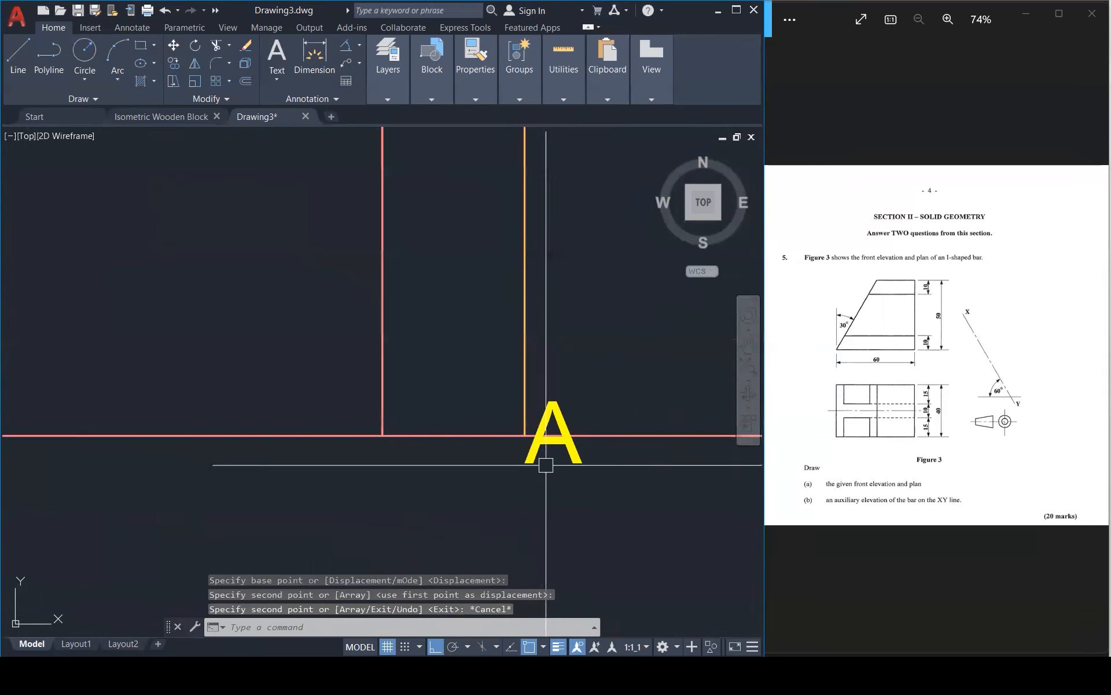
{"action": "key", "text": "Escape"}
{"action": "left_click", "coordinate": [525, 400]}
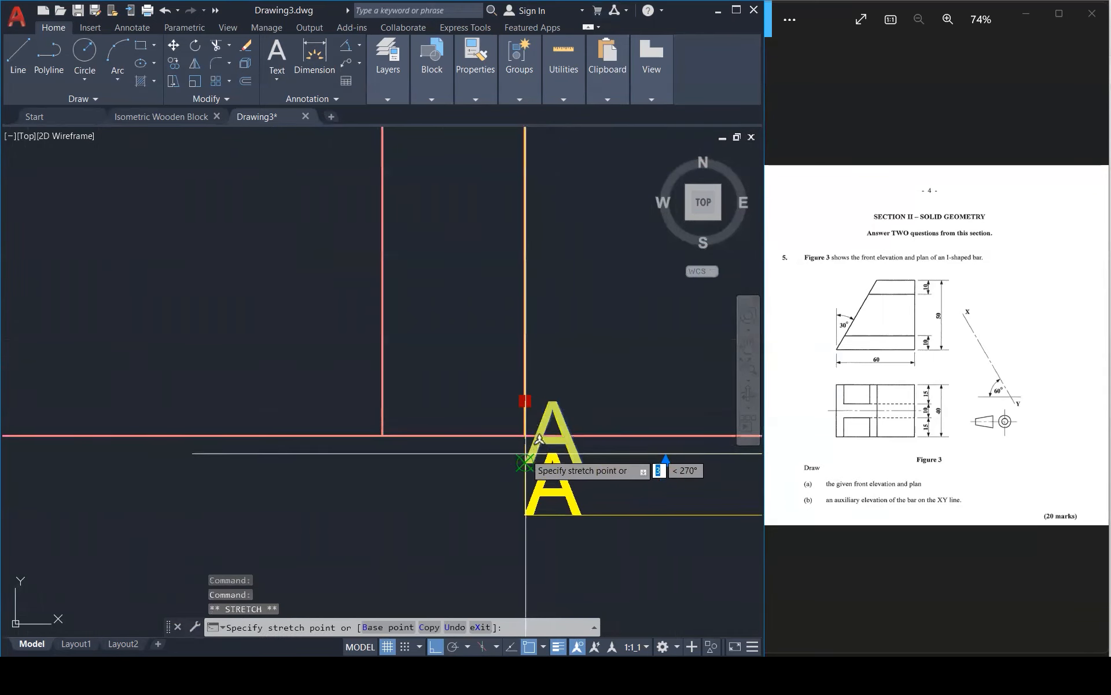
{"action": "scroll", "coordinate": [586, 376], "scroll_direction": "down", "scroll_amount": 6}
{"action": "scroll", "coordinate": [306, 439], "scroll_direction": "up", "scroll_amount": 4}
Shift label A at the plan's lower-left corner down, clear of the lower edge
{"action": "left_click", "coordinate": [372, 389]}
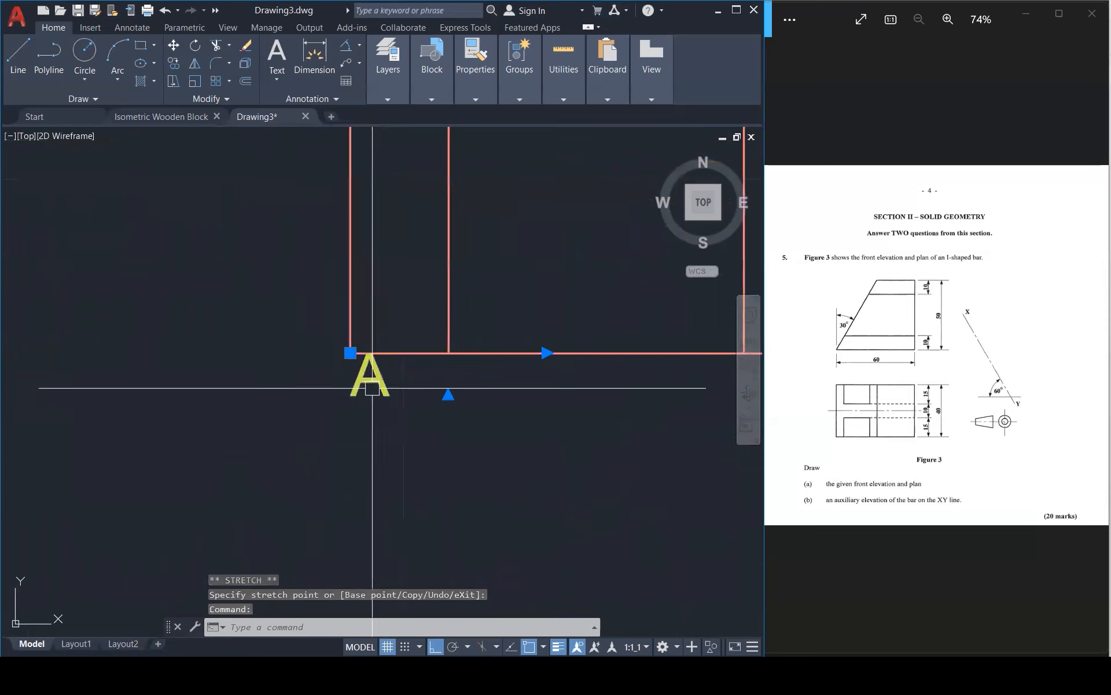
{"action": "left_click", "coordinate": [350, 352]}
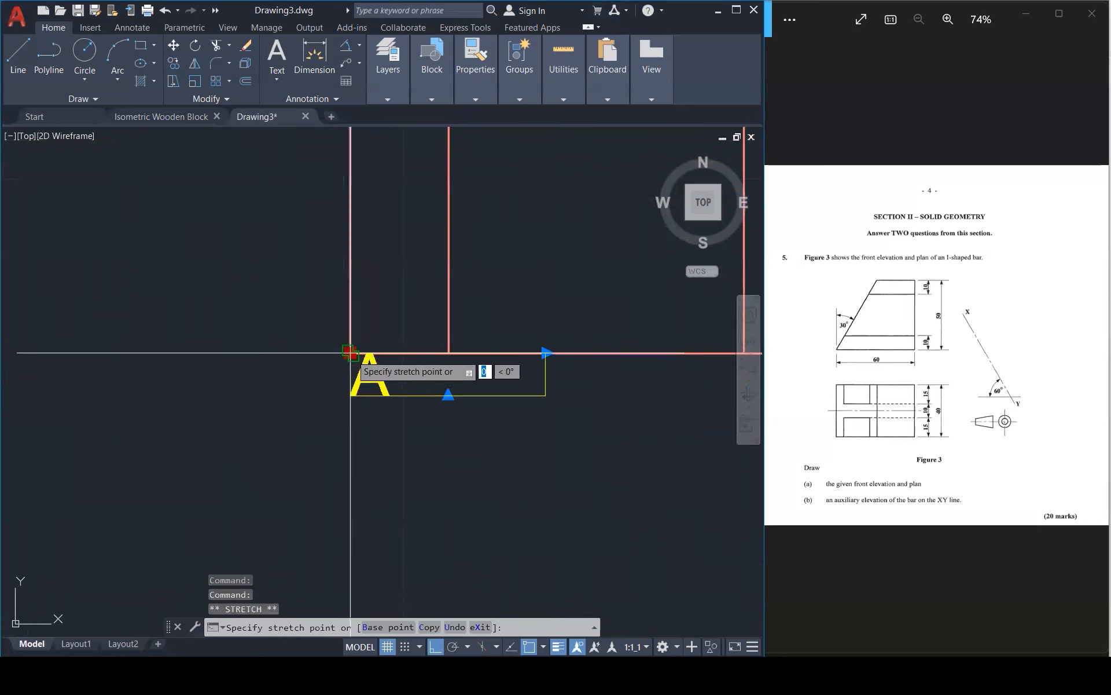
{"action": "left_click", "coordinate": [348, 387]}
{"action": "scroll", "coordinate": [361, 391], "scroll_direction": "down", "scroll_amount": 4}
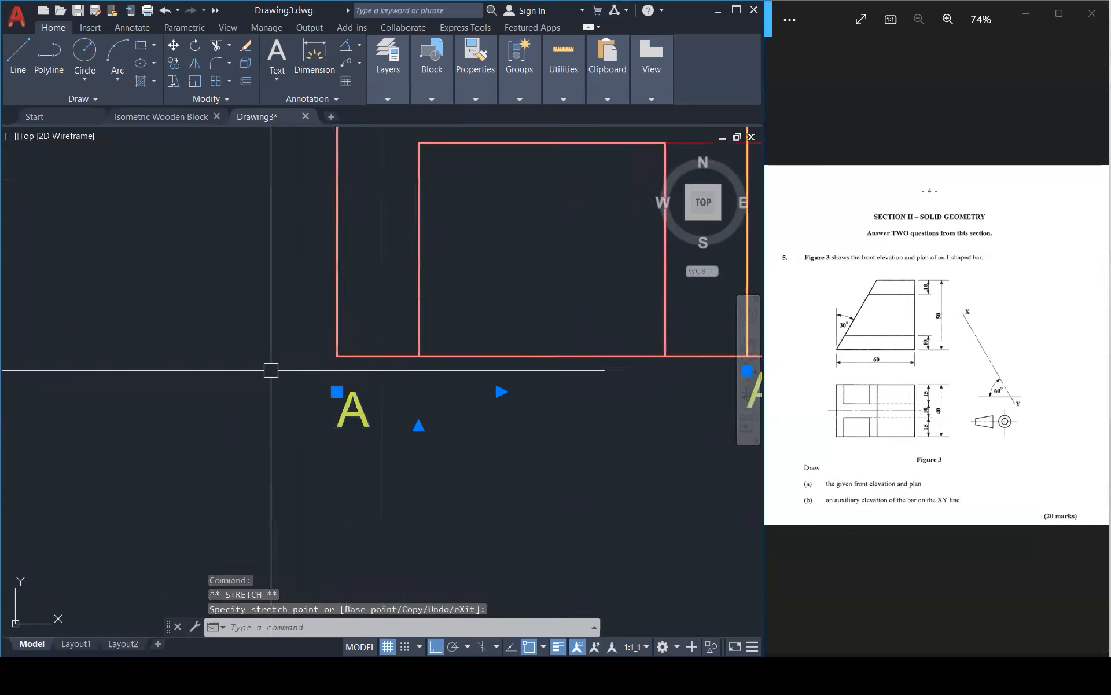
{"action": "scroll", "coordinate": [362, 391], "scroll_direction": "up", "scroll_amount": 3}
{"action": "key", "text": "Escape"}
Replace the plan's lower-left label A with a level copy of the label at the projection line
{"action": "left_click", "coordinate": [300, 393]}
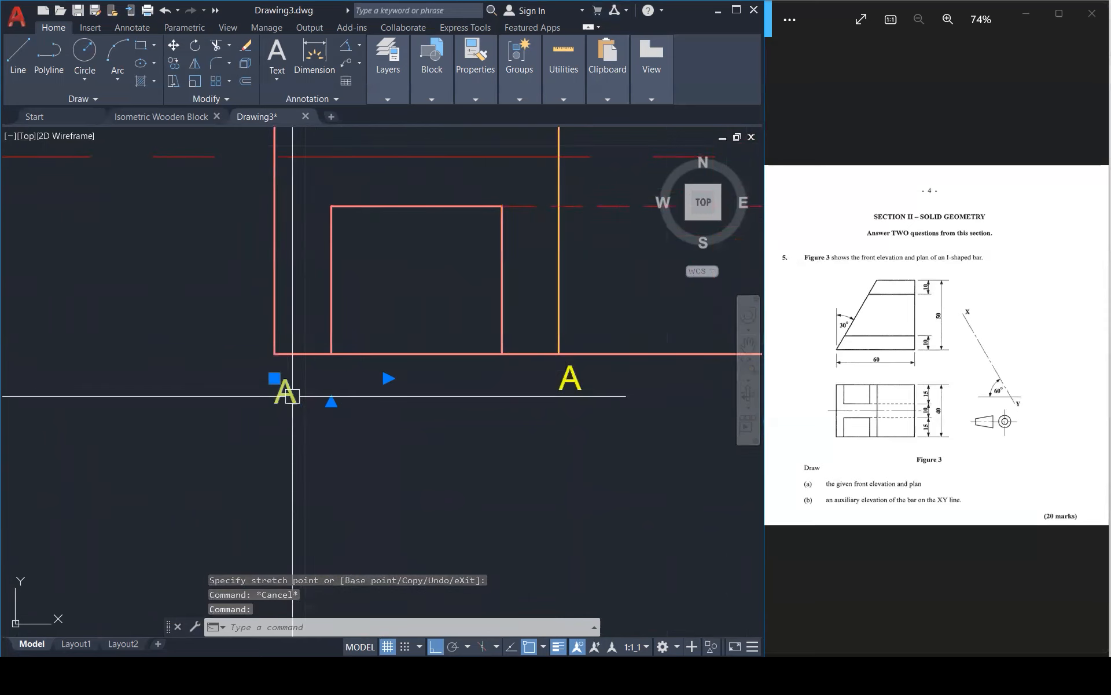
{"action": "key", "text": "Delete"}
{"action": "left_click", "coordinate": [569, 371]}
{"action": "type", "text": "co"}
{"action": "key", "text": "Return"}
{"action": "left_click", "coordinate": [558, 353]}
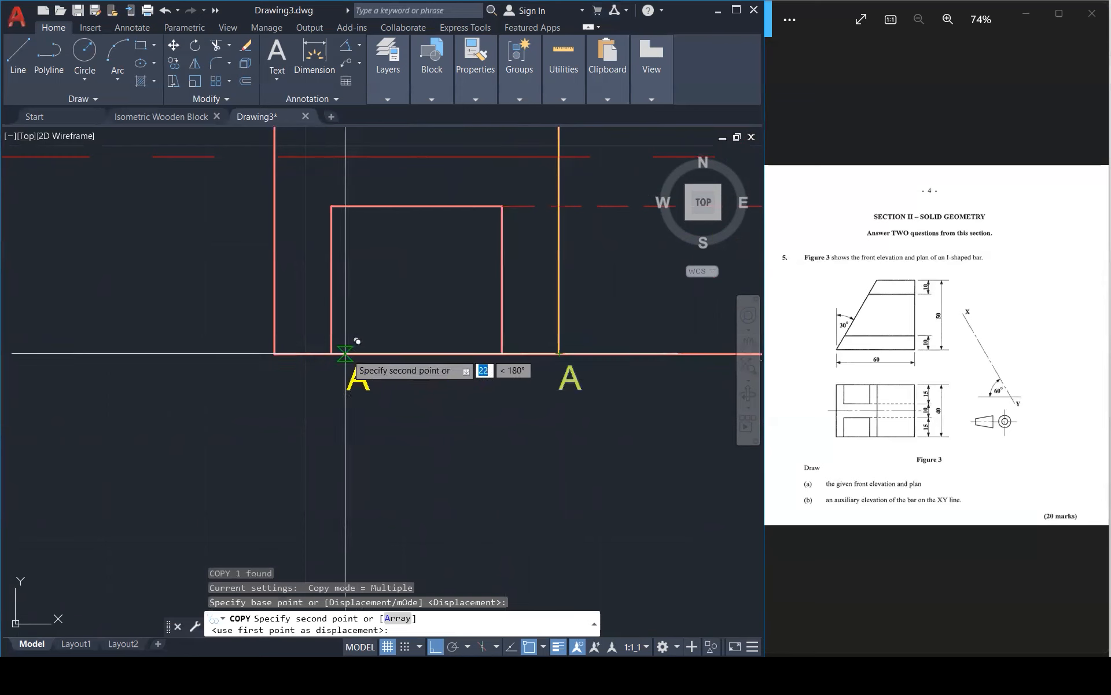
{"action": "left_click", "coordinate": [283, 354]}
{"action": "key", "text": "Escape"}
Change the label at the foot of the projection line on the plan to D
{"action": "double_click", "coordinate": [565, 370]}
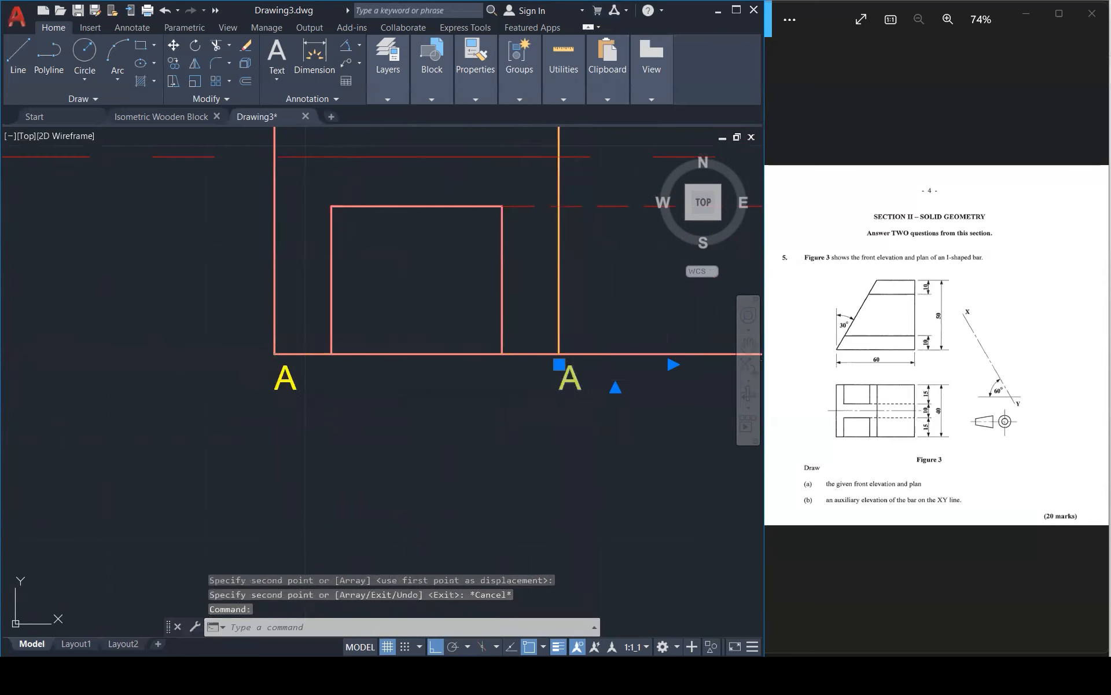
{"action": "type", "text": "D"}
{"action": "left_click", "coordinate": [571, 298]}
{"action": "scroll", "coordinate": [439, 457], "scroll_direction": "down", "scroll_amount": 3}
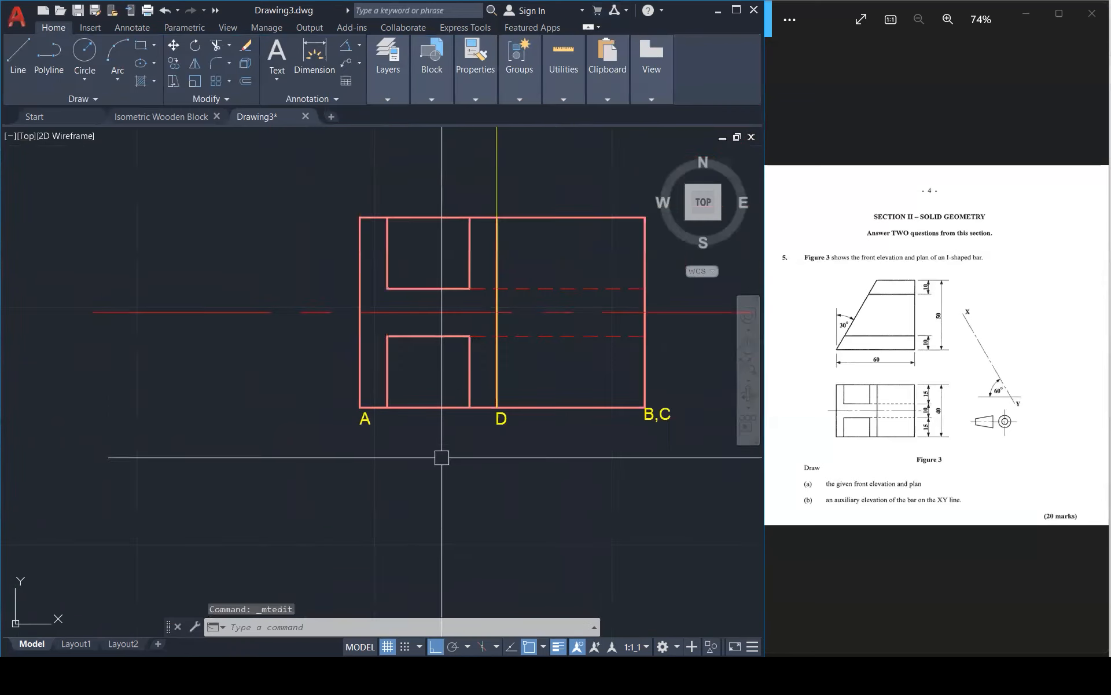
Move label B,C at the plan's lower-right corner slightly down, clear of the lower edge
{"action": "scroll", "coordinate": [663, 409], "scroll_direction": "up", "scroll_amount": 5}
{"action": "left_click", "coordinate": [599, 397]}
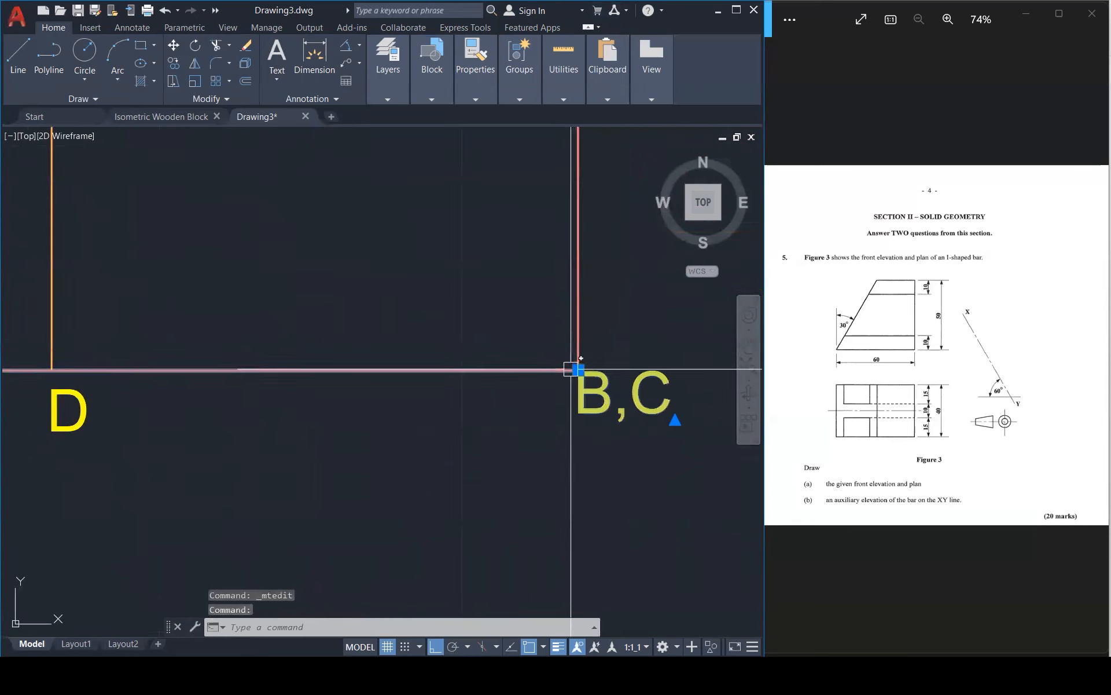
{"action": "left_click", "coordinate": [578, 367]}
{"action": "scroll", "coordinate": [576, 367], "scroll_direction": "up", "scroll_amount": 6}
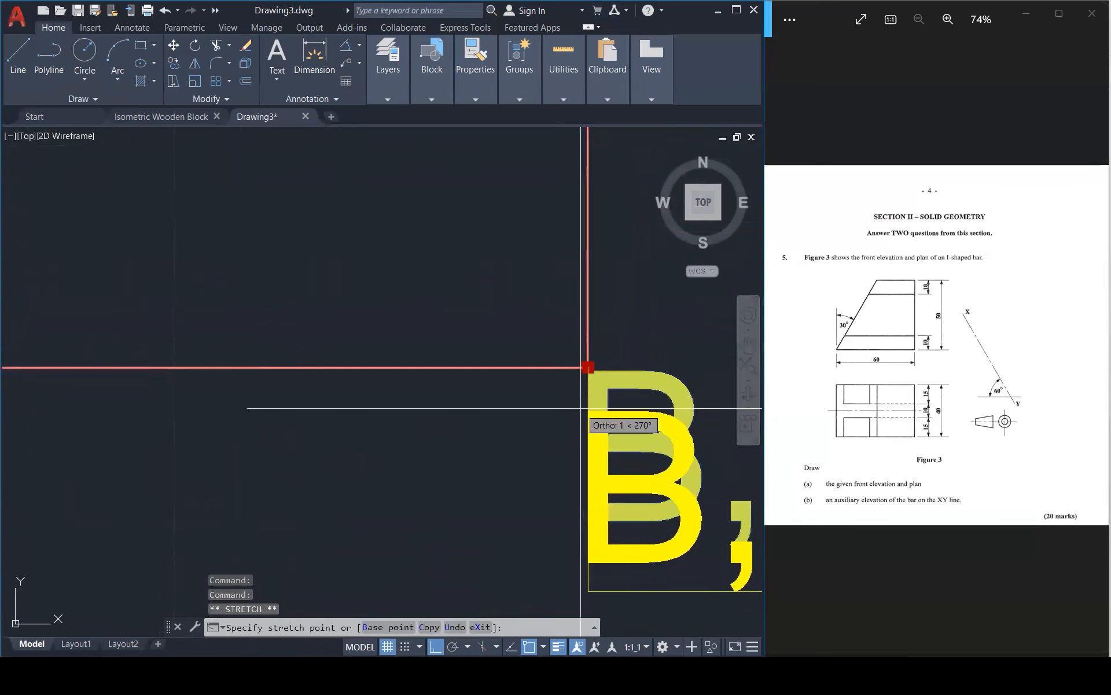
{"action": "left_click", "coordinate": [588, 368]}
{"action": "scroll", "coordinate": [584, 377], "scroll_direction": "down", "scroll_amount": 6}
{"action": "scroll", "coordinate": [640, 367], "scroll_direction": "down", "scroll_amount": 1}
{"action": "key", "text": "Escape"}
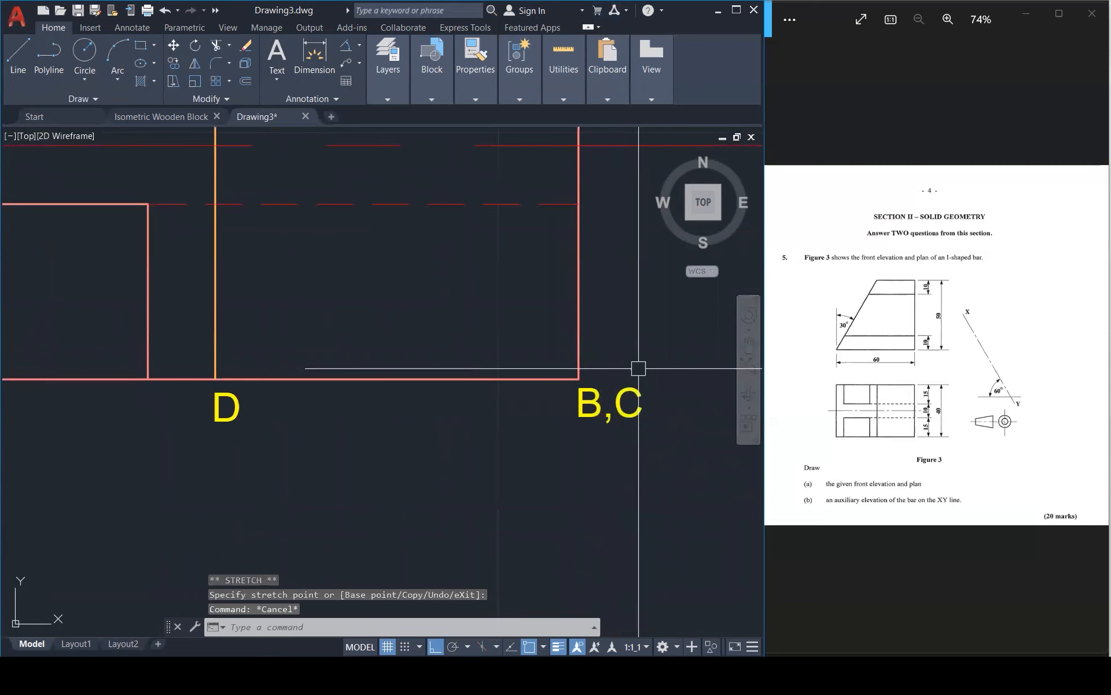
{"action": "key", "text": "Escape"}
Delete the vertical projection line running from the front elevation's corner D to the plan
{"action": "scroll", "coordinate": [639, 368], "scroll_direction": "down", "scroll_amount": 3}
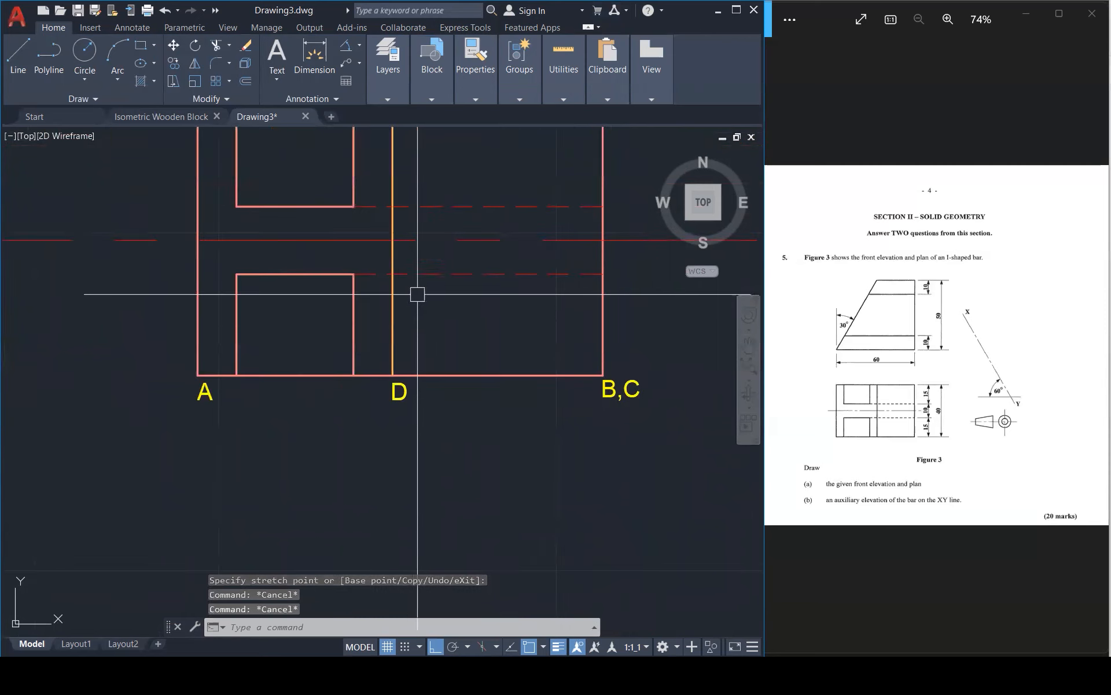
{"action": "scroll", "coordinate": [449, 373], "scroll_direction": "down", "scroll_amount": 2}
{"action": "left_click", "coordinate": [425, 187]}
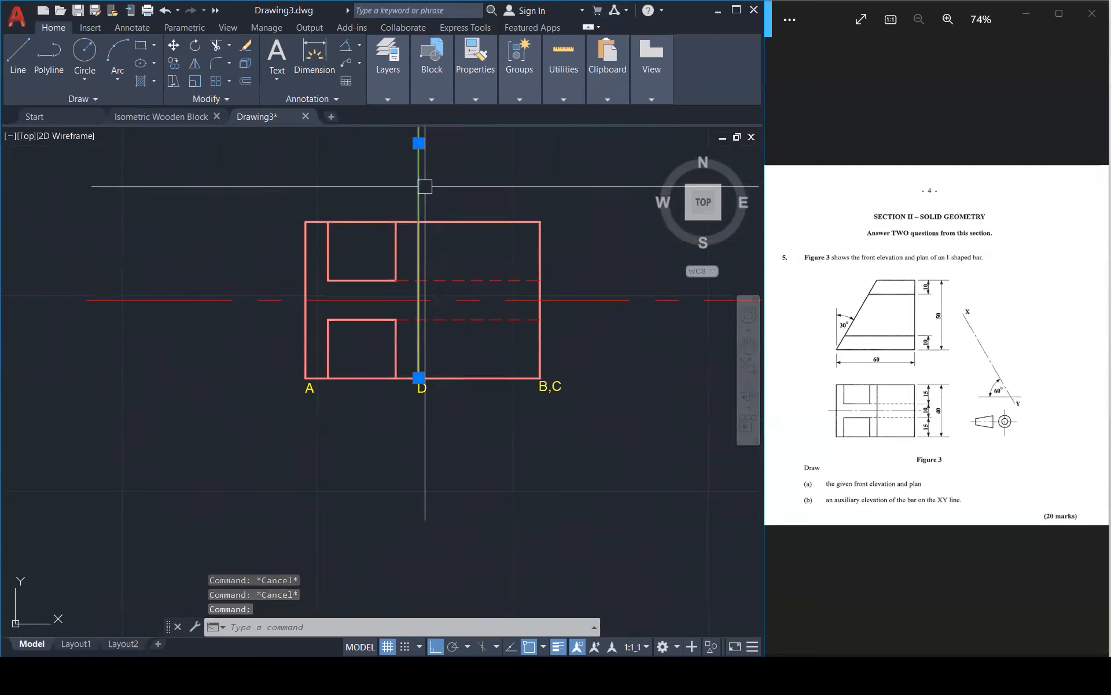
{"action": "key", "text": "Delete"}
{"action": "scroll", "coordinate": [333, 247], "scroll_direction": "up", "scroll_amount": 2}
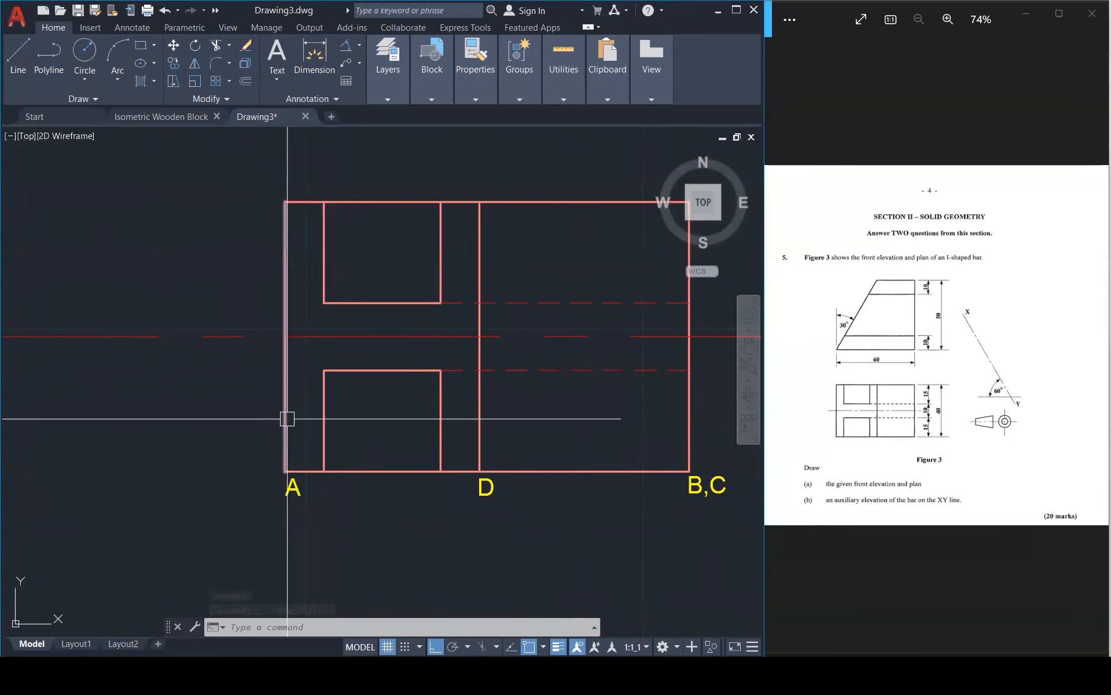
Copy the plan's lower labels A, D and B,C vertically to just above its upper edge
{"action": "scroll", "coordinate": [368, 468], "scroll_direction": "down", "scroll_amount": 3}
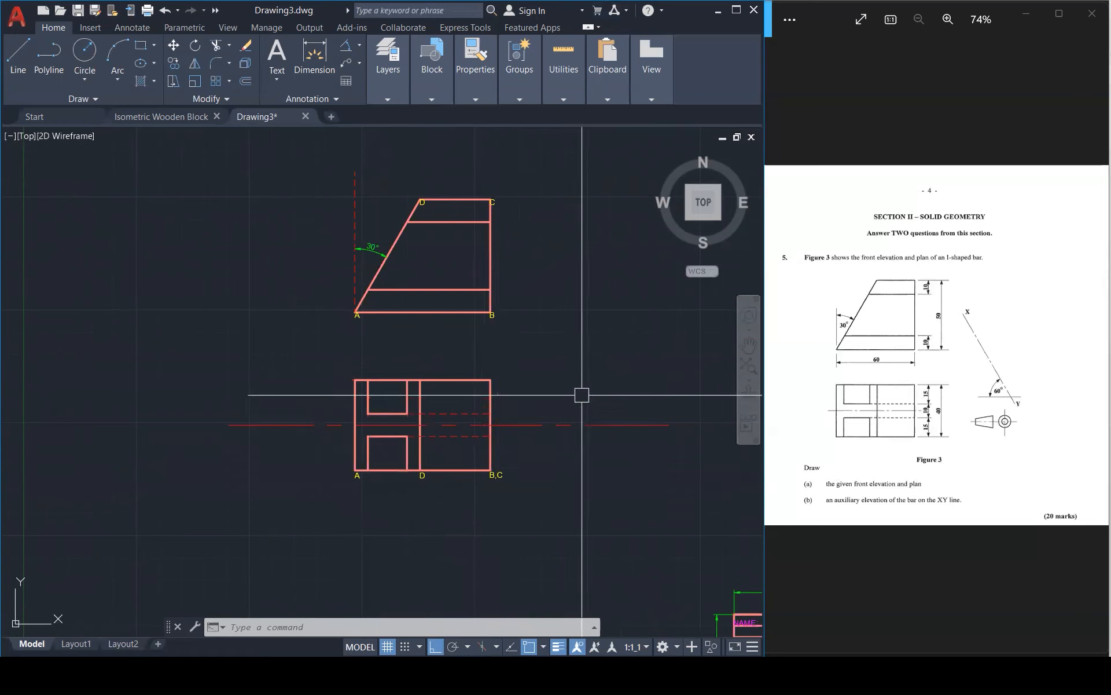
{"action": "scroll", "coordinate": [346, 375], "scroll_direction": "up", "scroll_amount": 5}
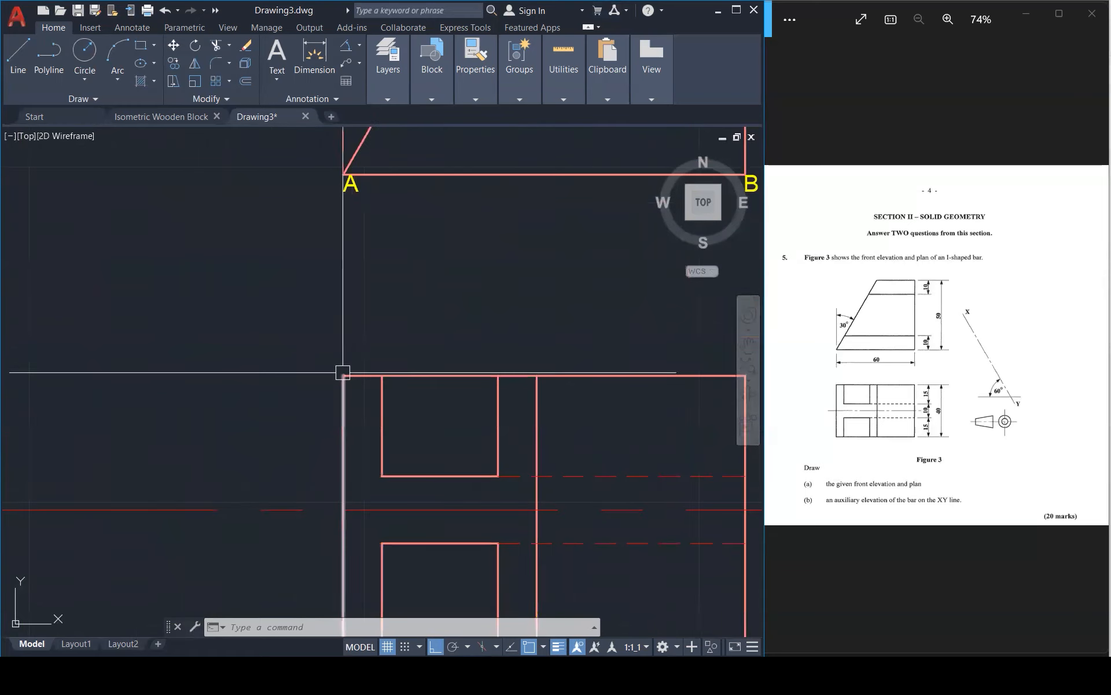
{"action": "scroll", "coordinate": [343, 372], "scroll_direction": "down", "scroll_amount": 3}
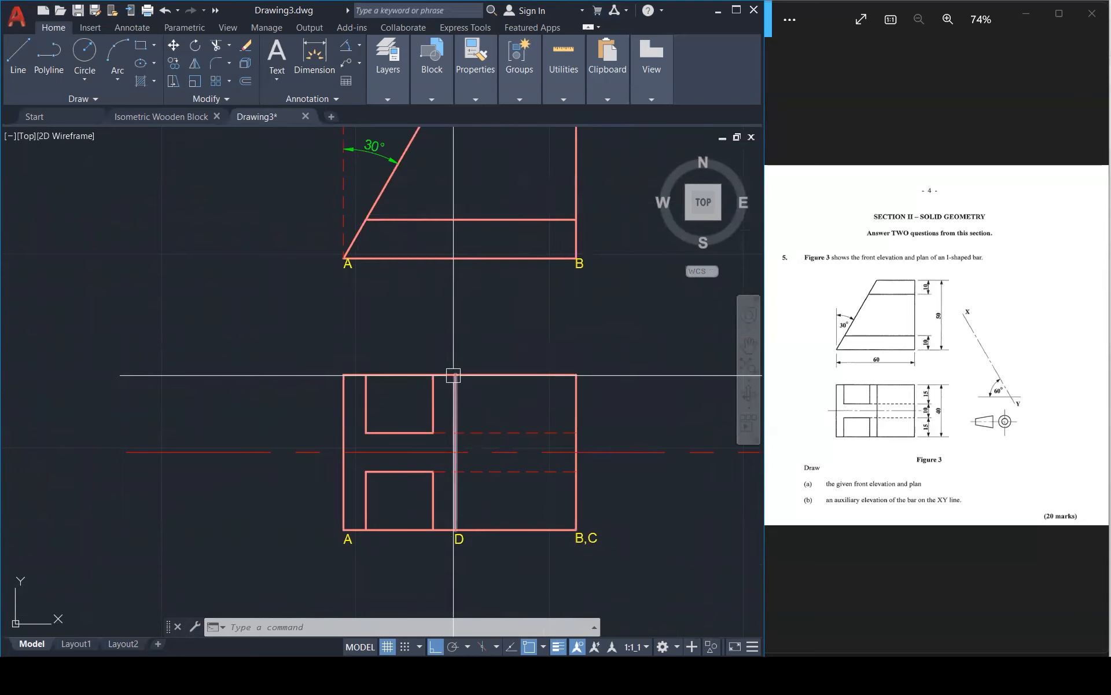
{"action": "left_click", "coordinate": [346, 532]}
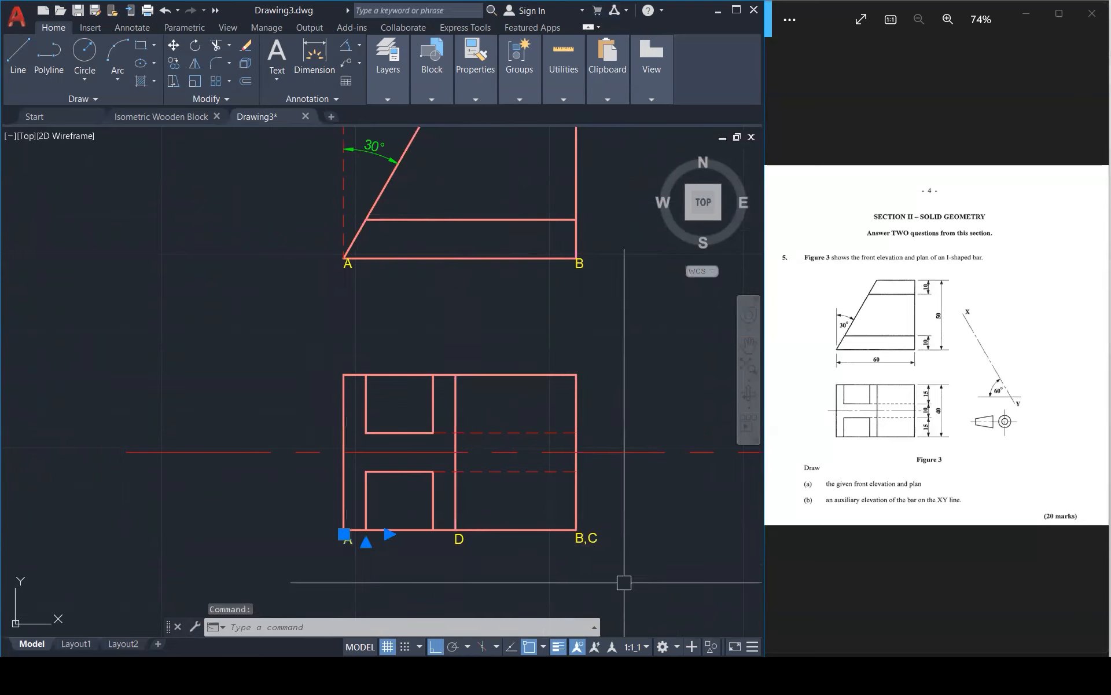
{"action": "left_click", "coordinate": [648, 573]}
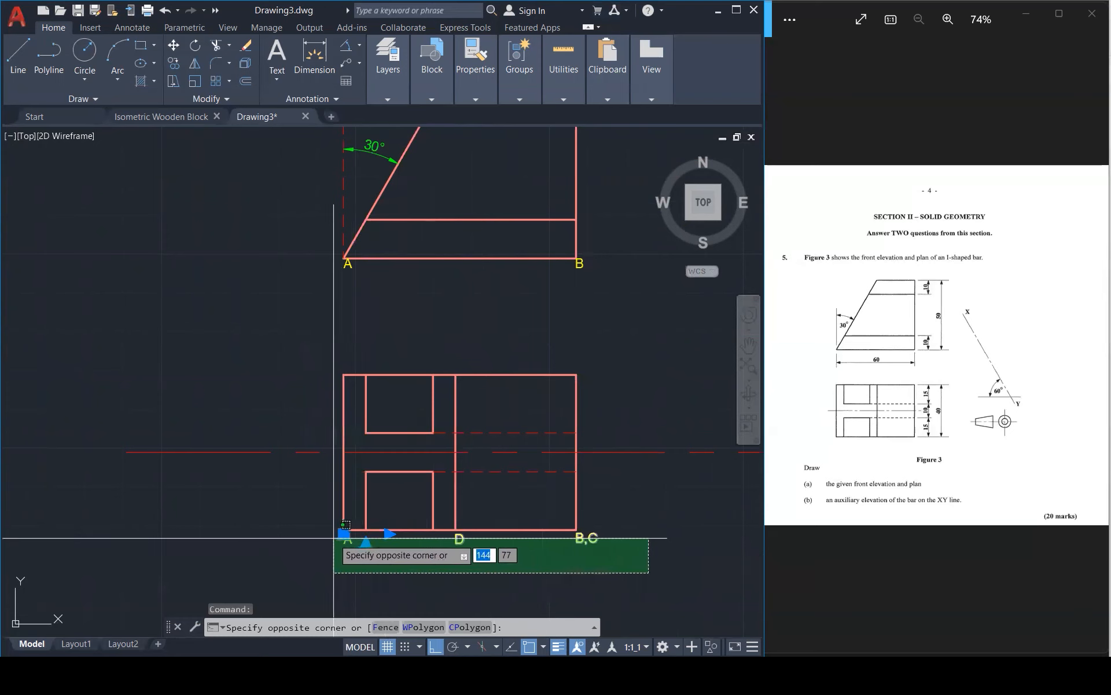
{"action": "left_click", "coordinate": [336, 538]}
{"action": "type", "text": "co"}
{"action": "key", "text": "Return"}
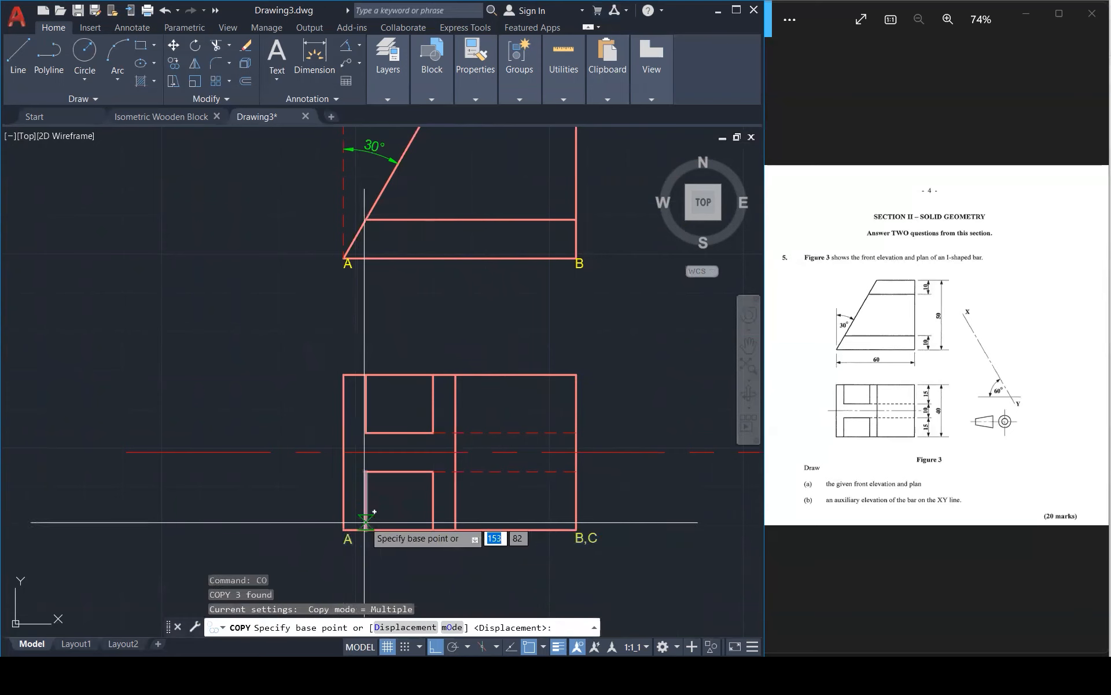
{"action": "left_click", "coordinate": [340, 531]}
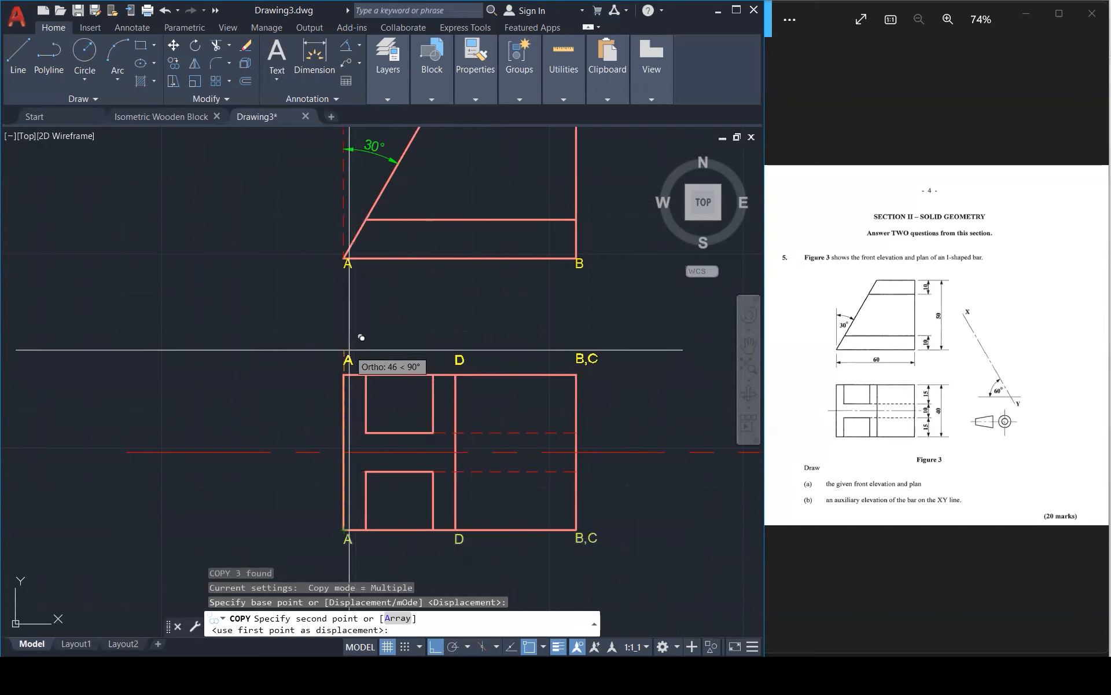
{"action": "scroll", "coordinate": [347, 347], "scroll_direction": "up", "scroll_amount": 4}
{"action": "left_click", "coordinate": [340, 363]}
{"action": "scroll", "coordinate": [338, 360], "scroll_direction": "down", "scroll_amount": 4}
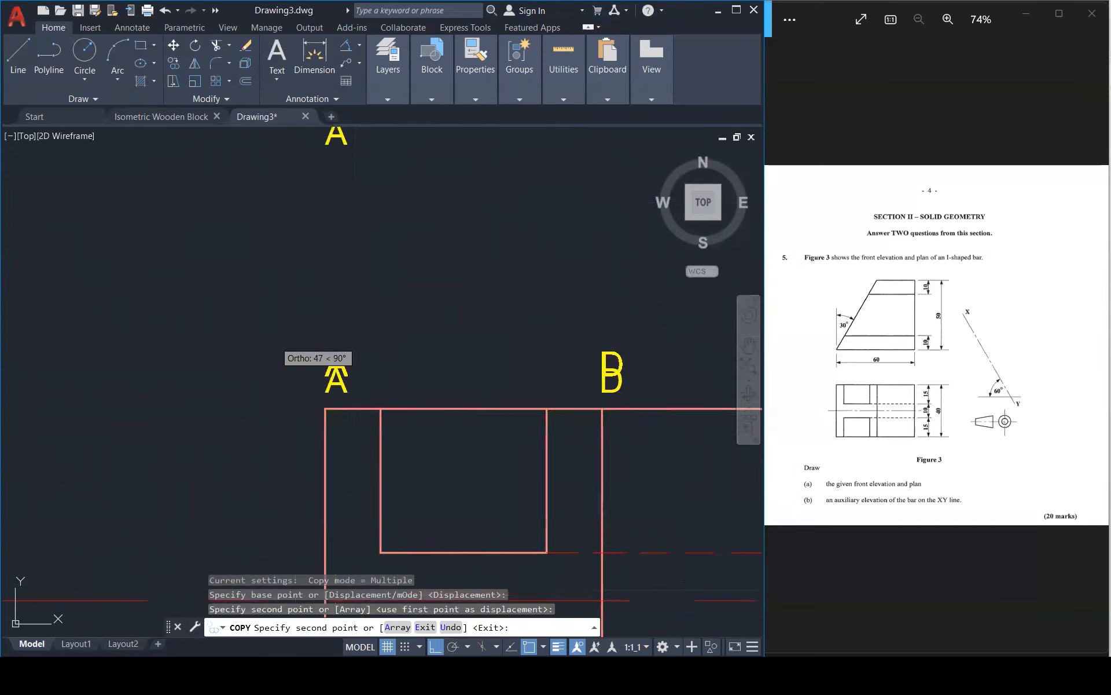
{"action": "key", "text": "Escape"}
{"action": "key", "text": "Escape"}
{"action": "scroll", "coordinate": [405, 333], "scroll_direction": "down", "scroll_amount": 2}
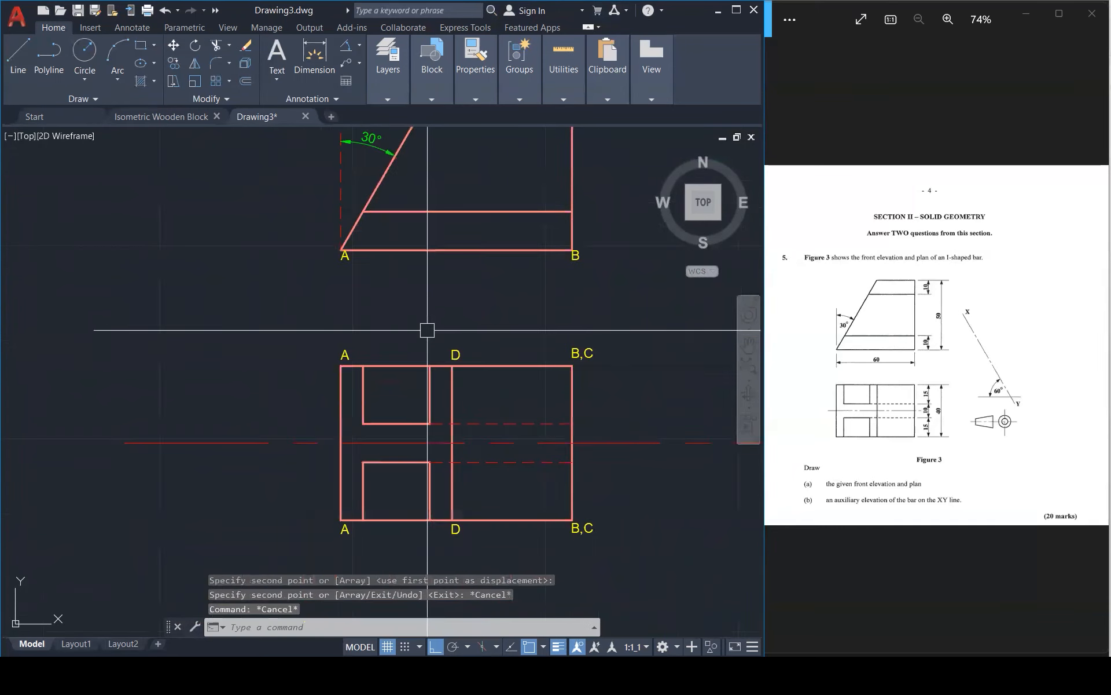
Change the label at the plan's upper-left corner to E
{"action": "double_click", "coordinate": [347, 352]}
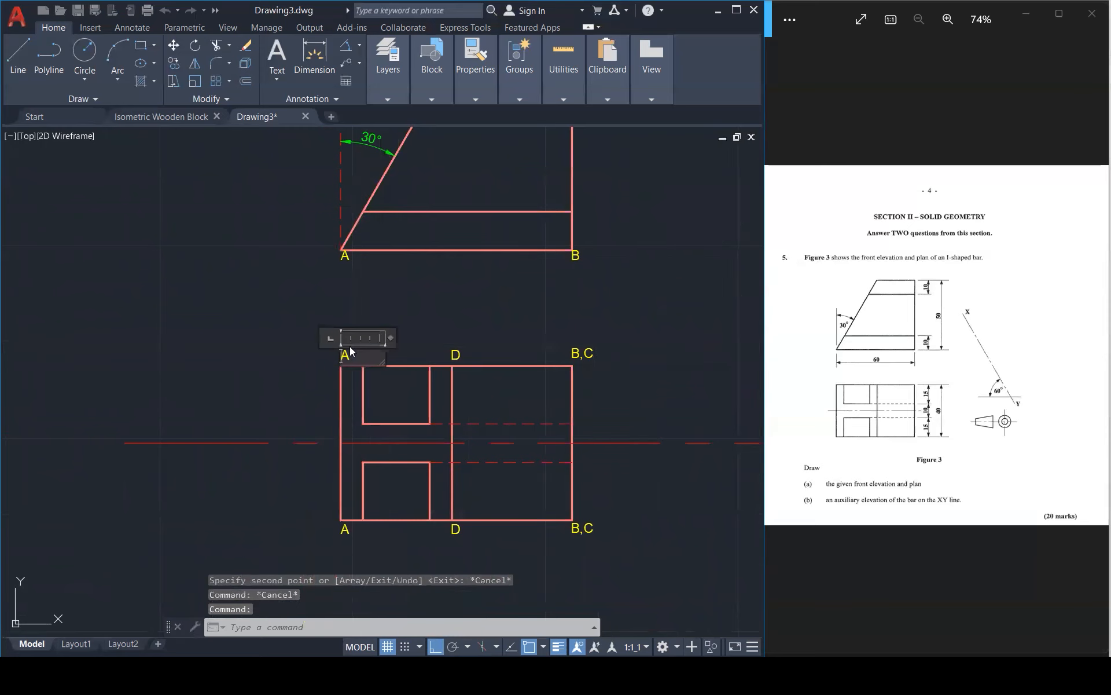
{"action": "left_click", "coordinate": [444, 345]}
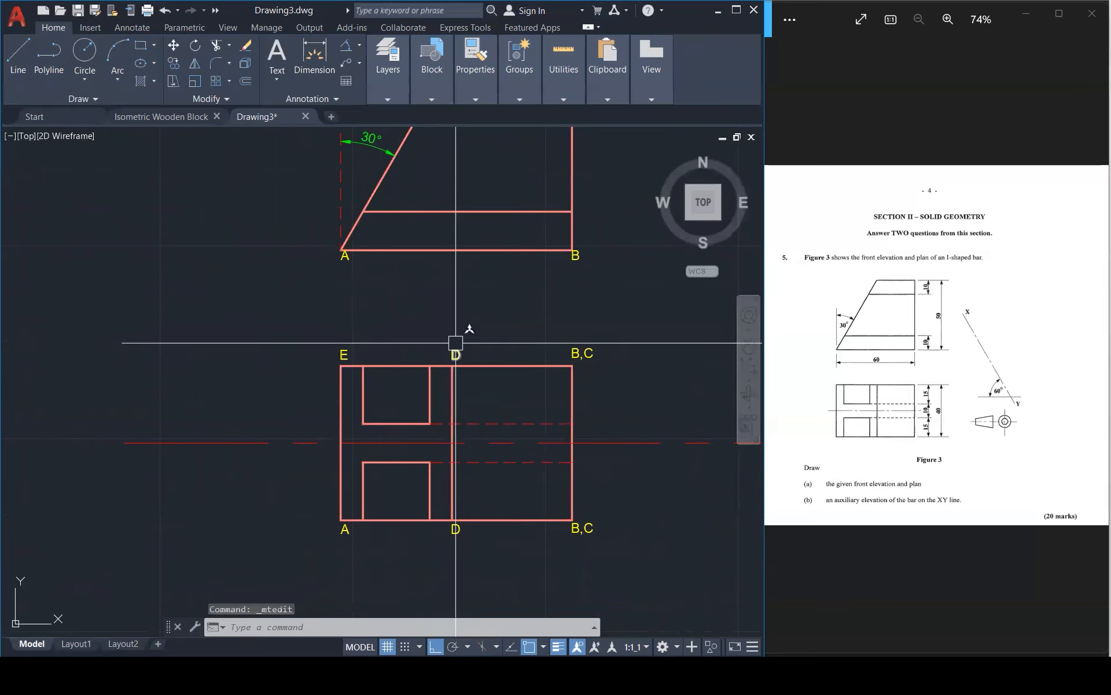
Relabel the plan's upper edge points as F,G at the right corner and H at the middle vertical line
{"action": "double_click", "coordinate": [572, 352]}
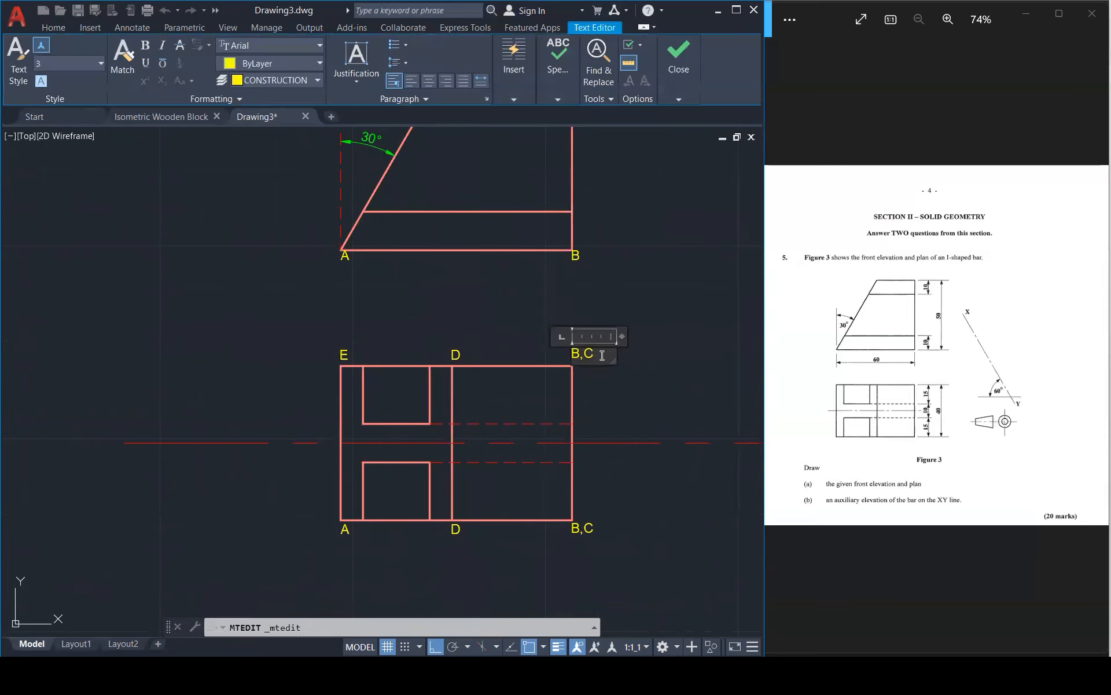
{"action": "type", "text": "F,G"}
{"action": "left_click", "coordinate": [460, 344]}
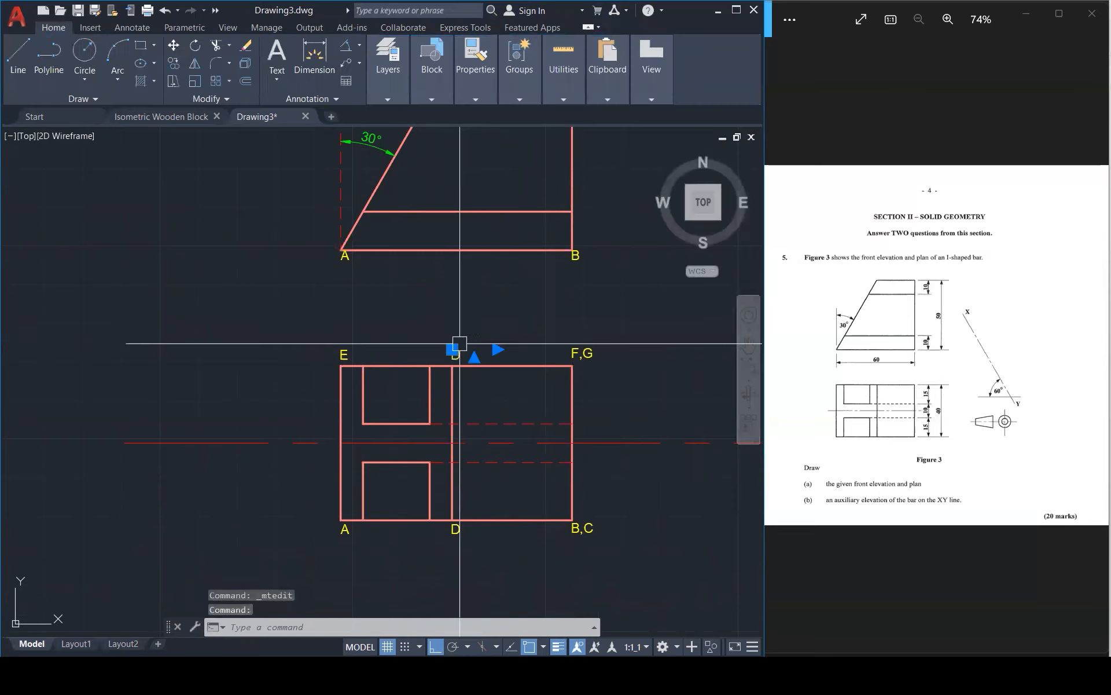
{"action": "double_click", "coordinate": [460, 345]}
{"action": "type", "text": "H"}
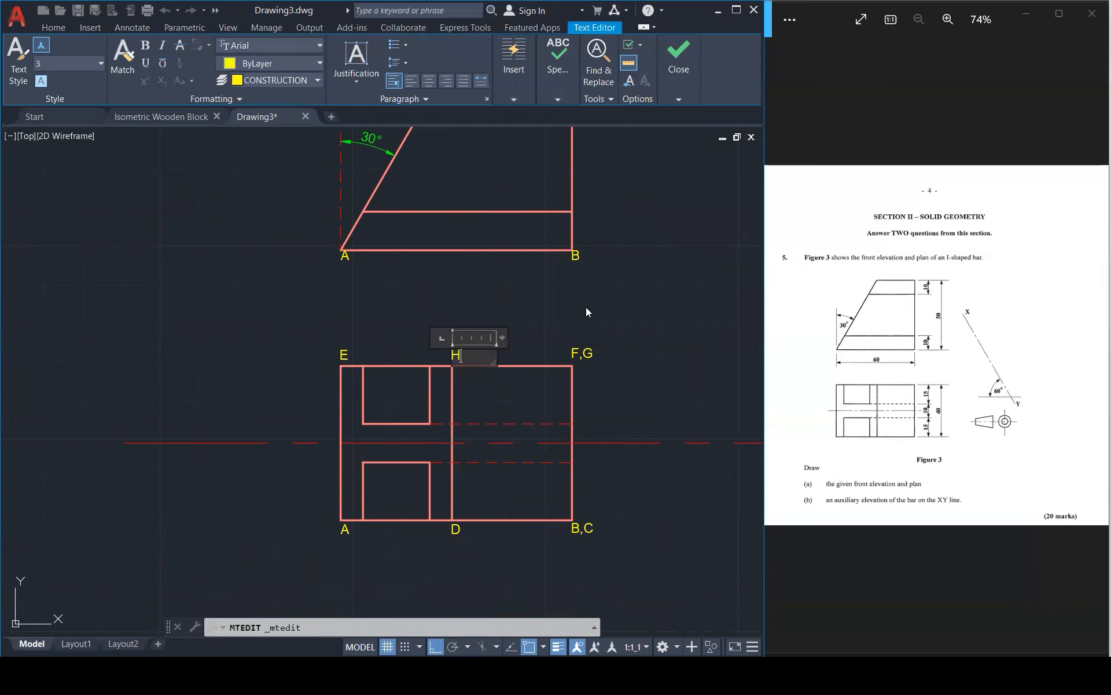
{"action": "left_click", "coordinate": [590, 307]}
Extend the front elevation's right corner labels to B,F at the base and C,G at the top
{"action": "scroll", "coordinate": [592, 355], "scroll_direction": "down", "scroll_amount": 2}
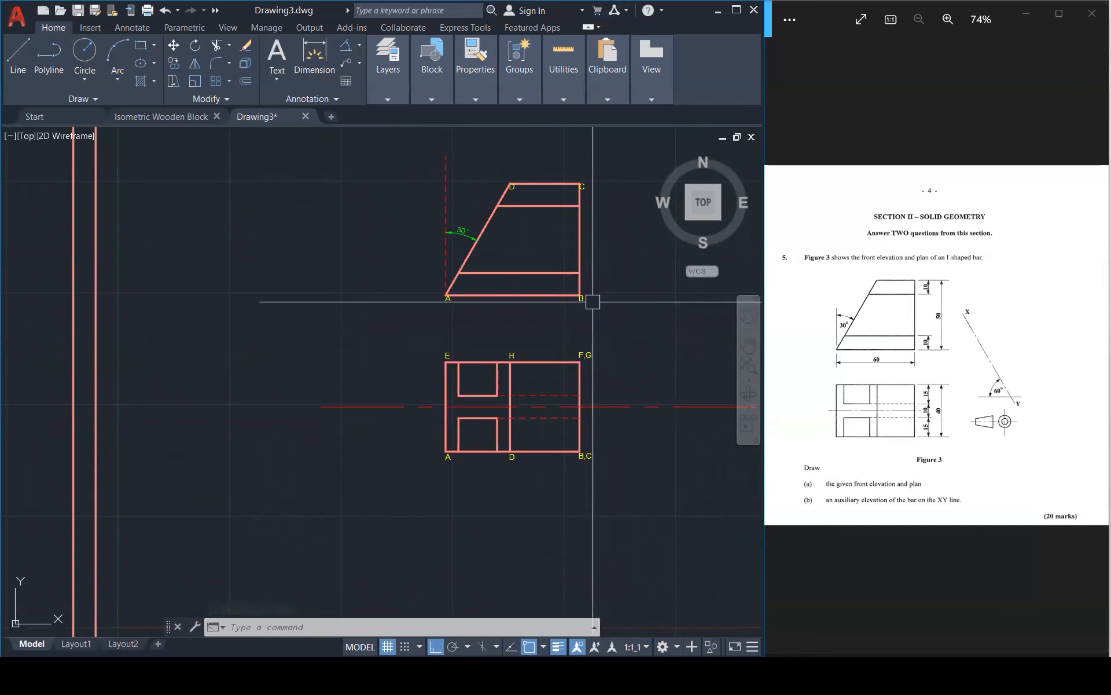
{"action": "scroll", "coordinate": [593, 301], "scroll_direction": "up", "scroll_amount": 4}
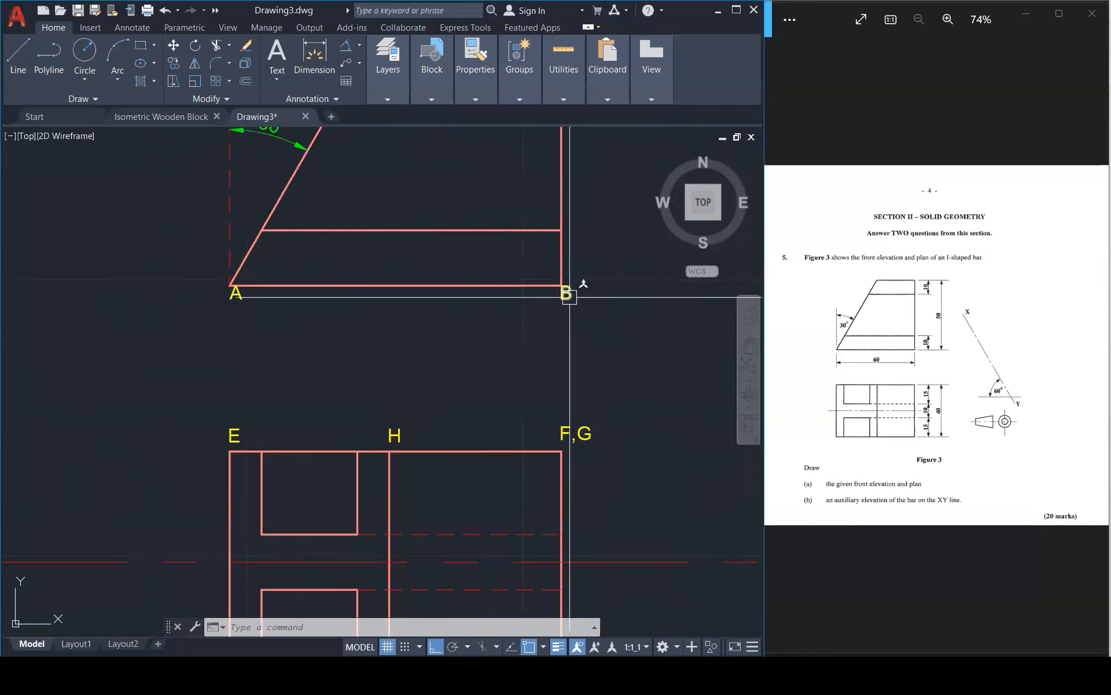
{"action": "double_click", "coordinate": [587, 293]}
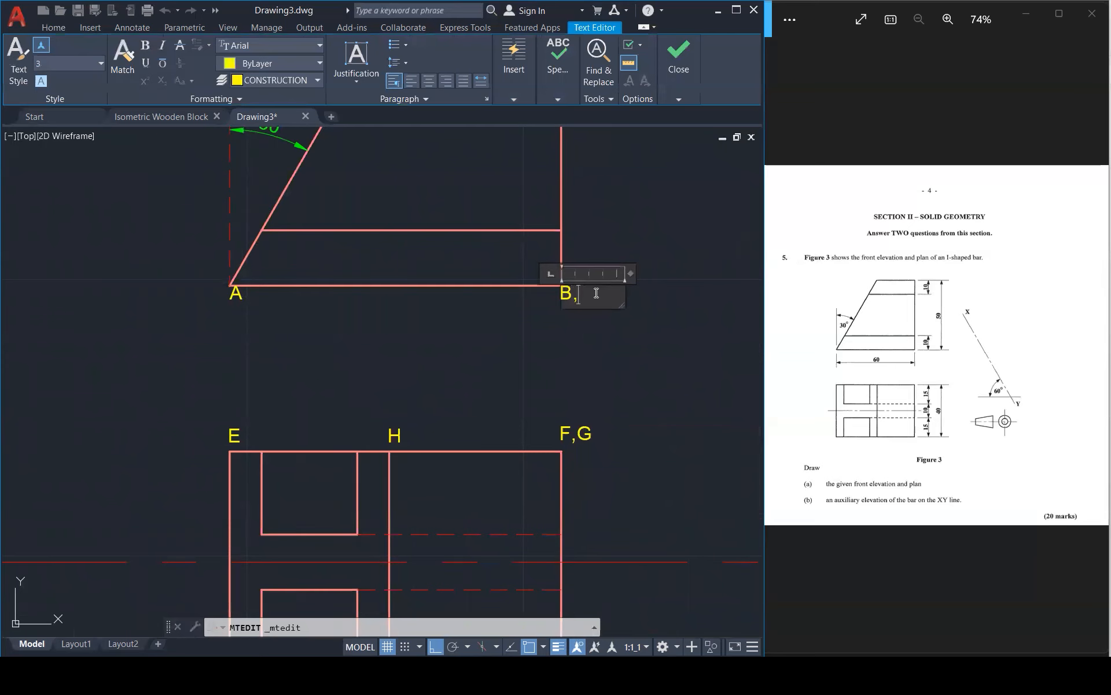
{"action": "type", "text": ",F"}
{"action": "left_click", "coordinate": [639, 316]}
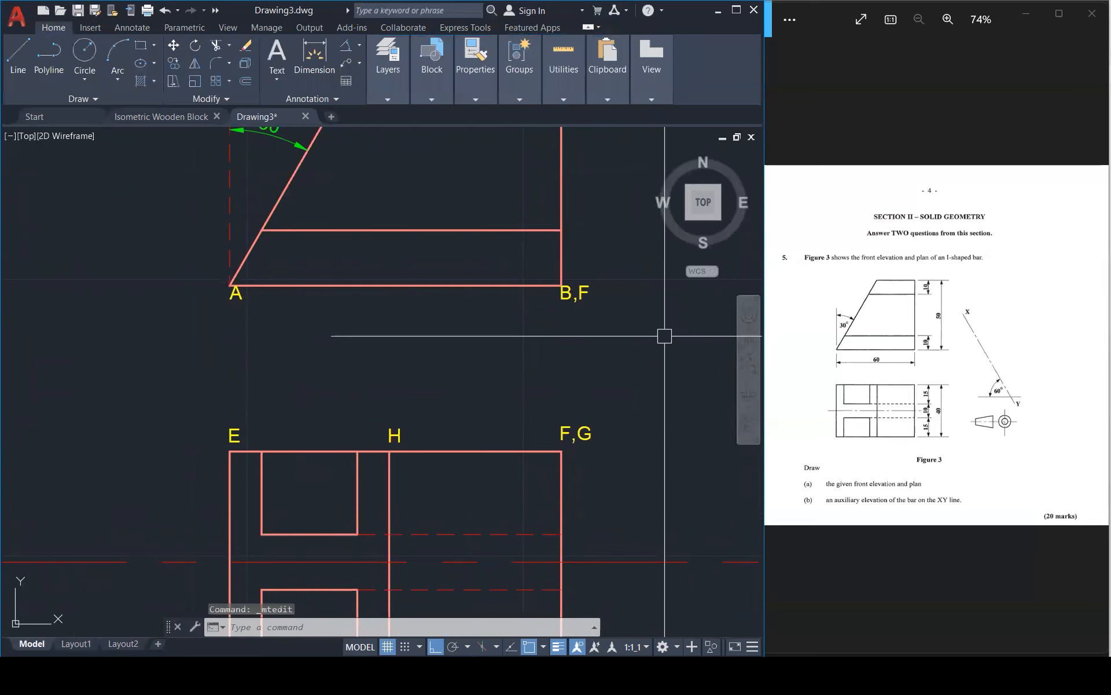
{"action": "scroll", "coordinate": [663, 332], "scroll_direction": "down", "scroll_amount": 2}
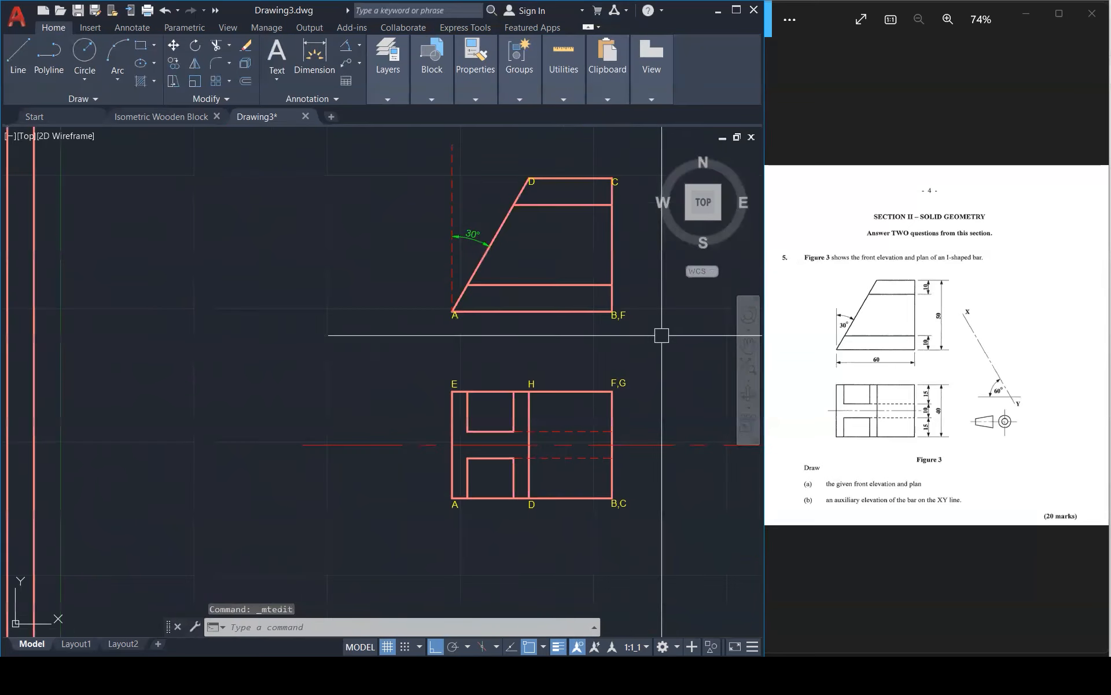
{"action": "scroll", "coordinate": [627, 182], "scroll_direction": "up", "scroll_amount": 2}
{"action": "double_click", "coordinate": [617, 181]}
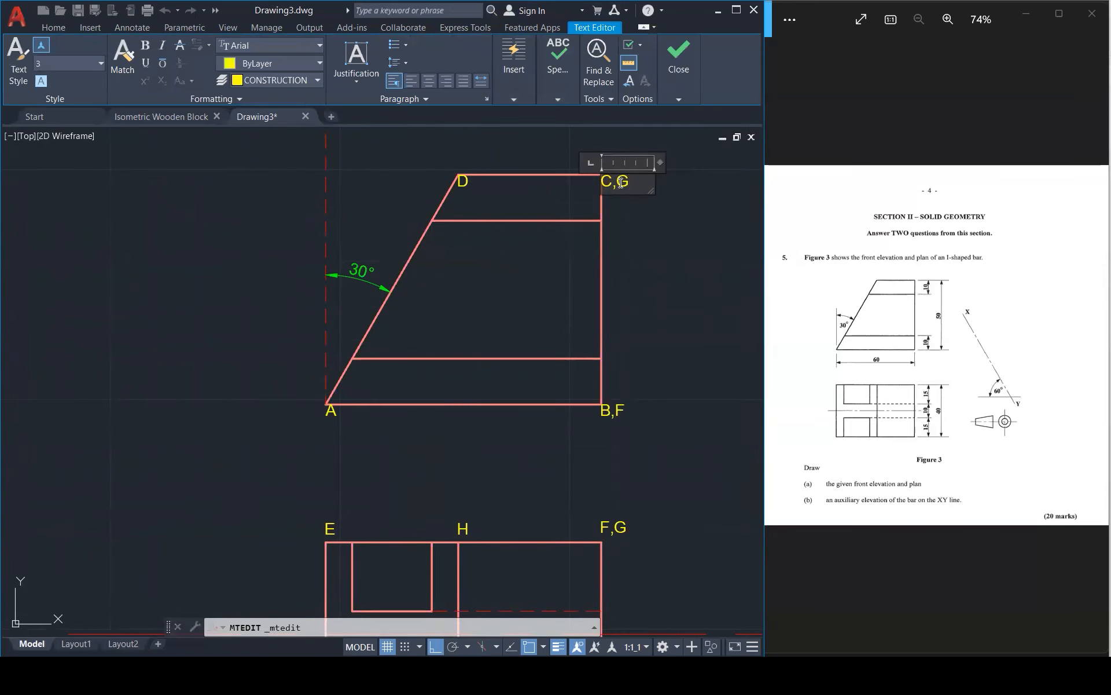
{"action": "type", "text": ",G"}
{"action": "left_click", "coordinate": [671, 271]}
Extend the labels at the ends of the front elevation's sloping edge to D,H at the top and A,E at the base
{"action": "scroll", "coordinate": [584, 295], "scroll_direction": "down", "scroll_amount": 2}
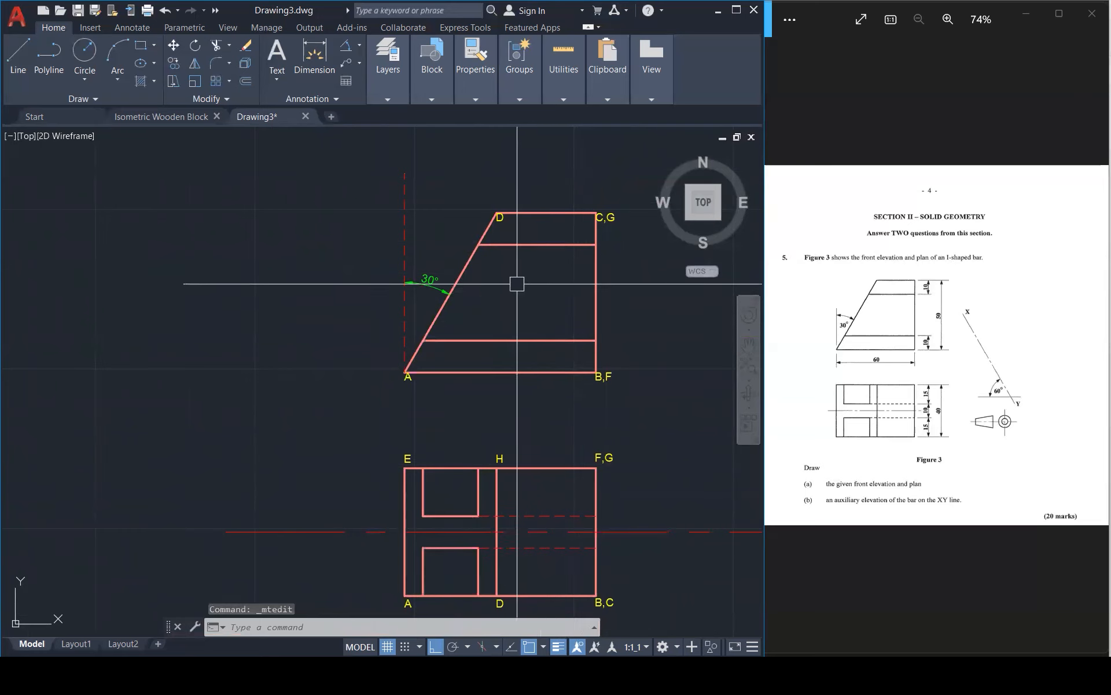
{"action": "scroll", "coordinate": [504, 224], "scroll_direction": "up", "scroll_amount": 2}
{"action": "double_click", "coordinate": [501, 219]}
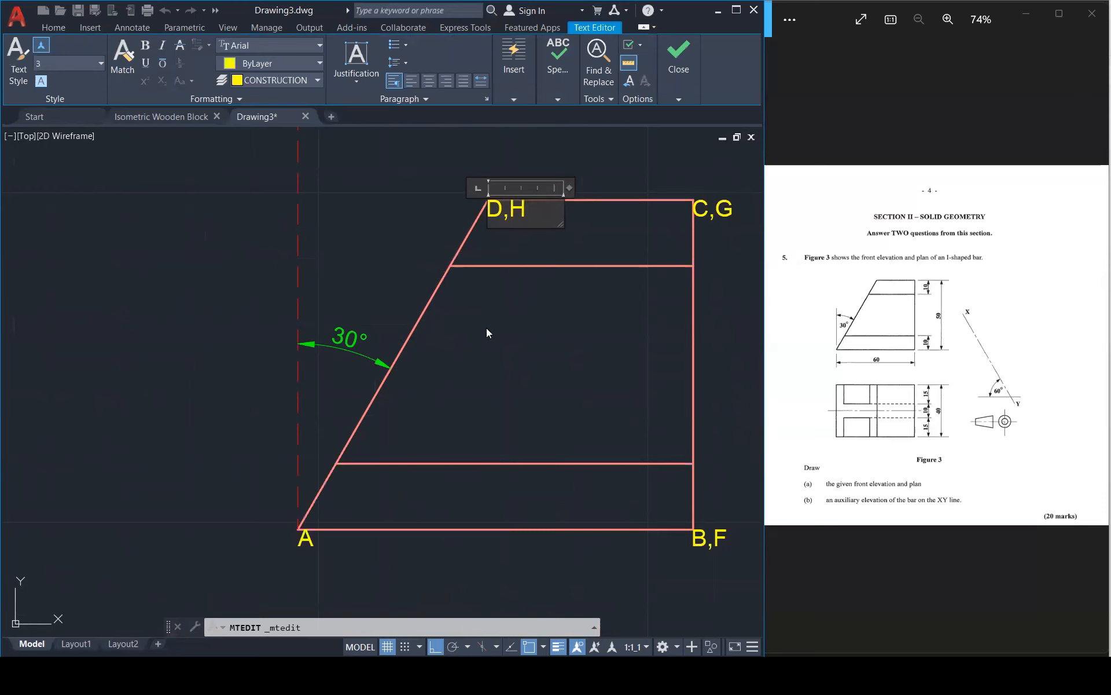
{"action": "left_click", "coordinate": [487, 333]}
{"action": "scroll", "coordinate": [504, 330], "scroll_direction": "down", "scroll_amount": 3}
{"action": "scroll", "coordinate": [458, 390], "scroll_direction": "up", "scroll_amount": 1}
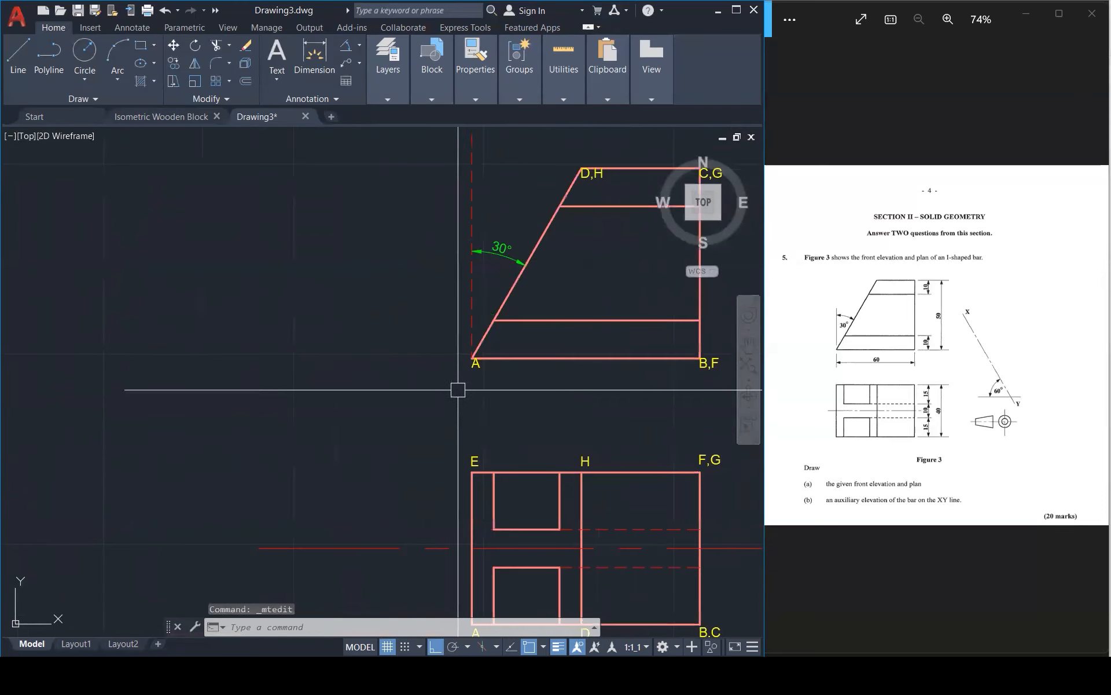
{"action": "double_click", "coordinate": [482, 363]}
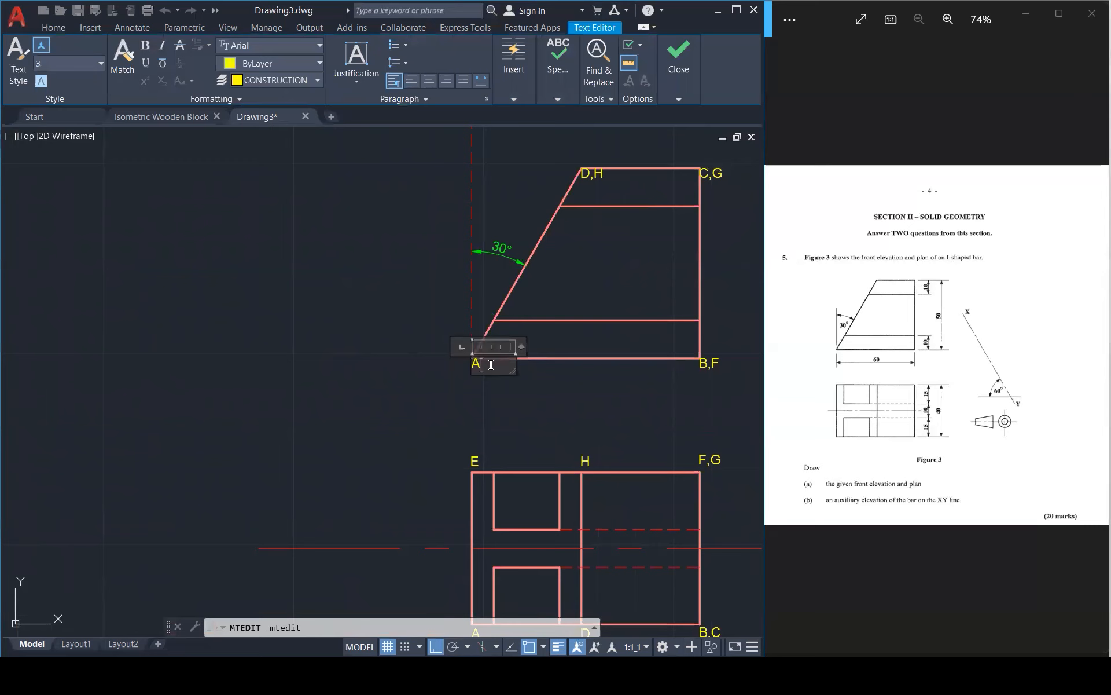
{"action": "left_click", "coordinate": [389, 322]}
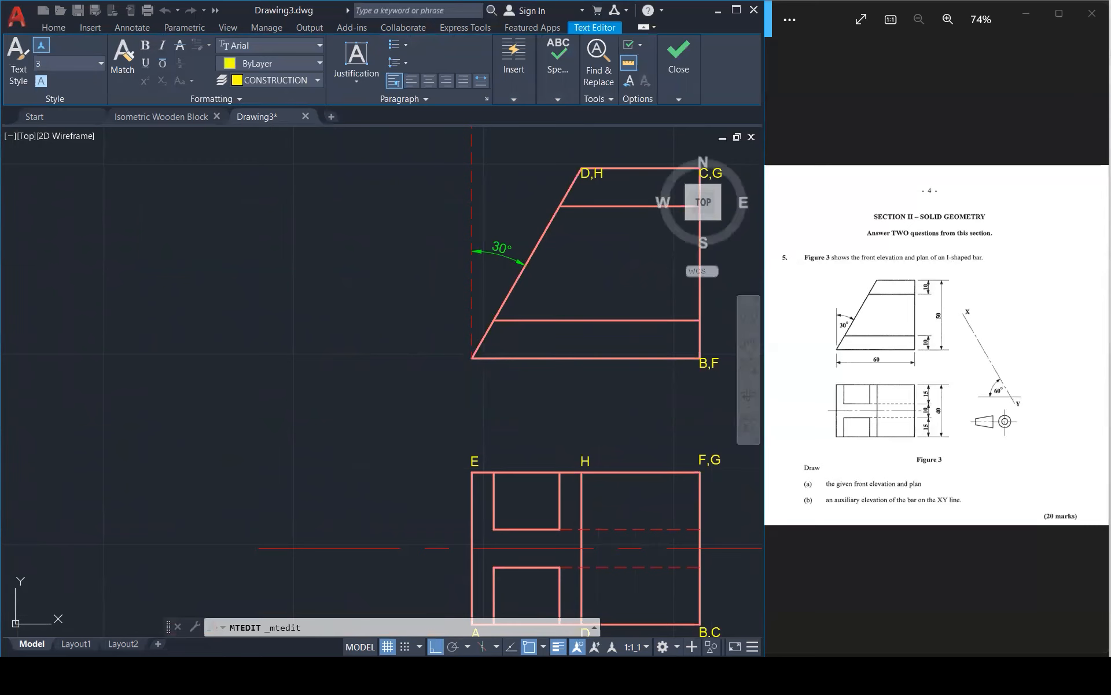
Copy the plan's corner label A, using its corner as base point, to the four corners of the upper recess
{"action": "scroll", "coordinate": [345, 275], "scroll_direction": "down", "scroll_amount": 3}
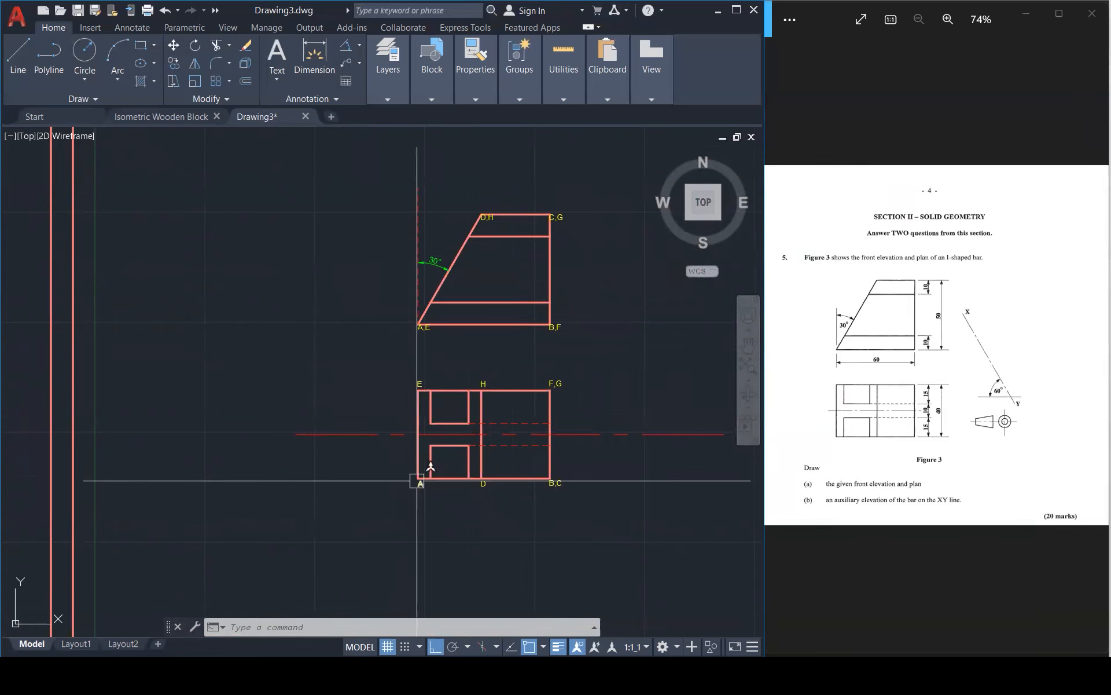
{"action": "scroll", "coordinate": [418, 476], "scroll_direction": "up", "scroll_amount": 6}
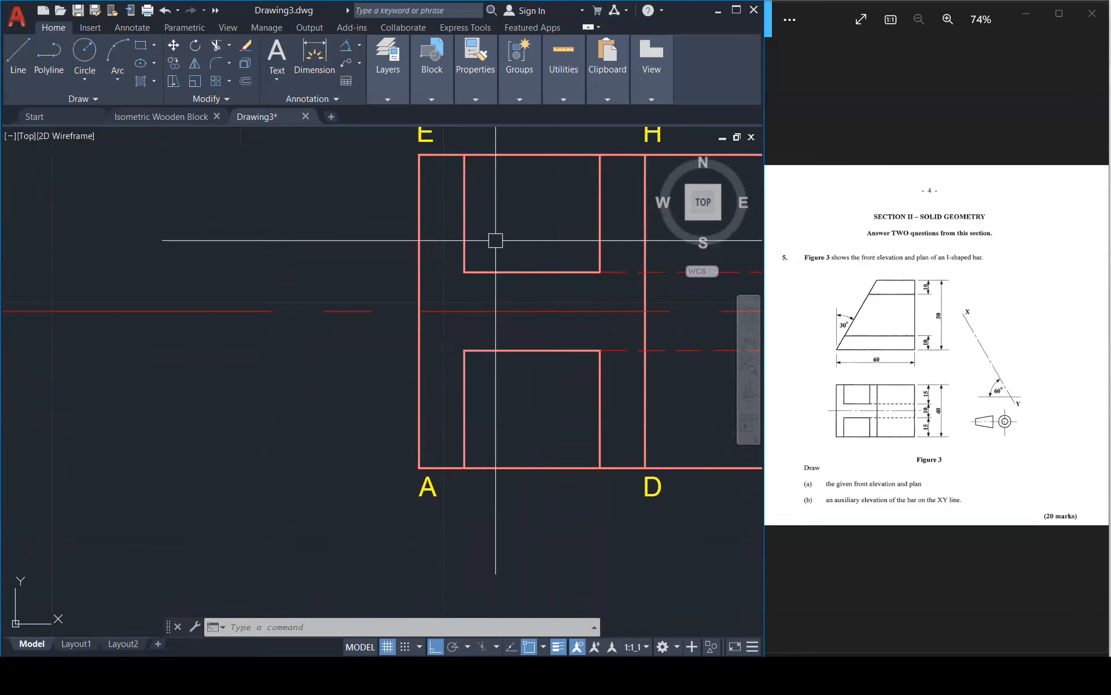
{"action": "key", "text": "Return"}
{"action": "left_click", "coordinate": [420, 467]}
{"action": "left_click", "coordinate": [419, 467]}
{"action": "key", "text": "Return"}
{"action": "left_click", "coordinate": [417, 475]}
{"action": "left_click", "coordinate": [419, 280]}
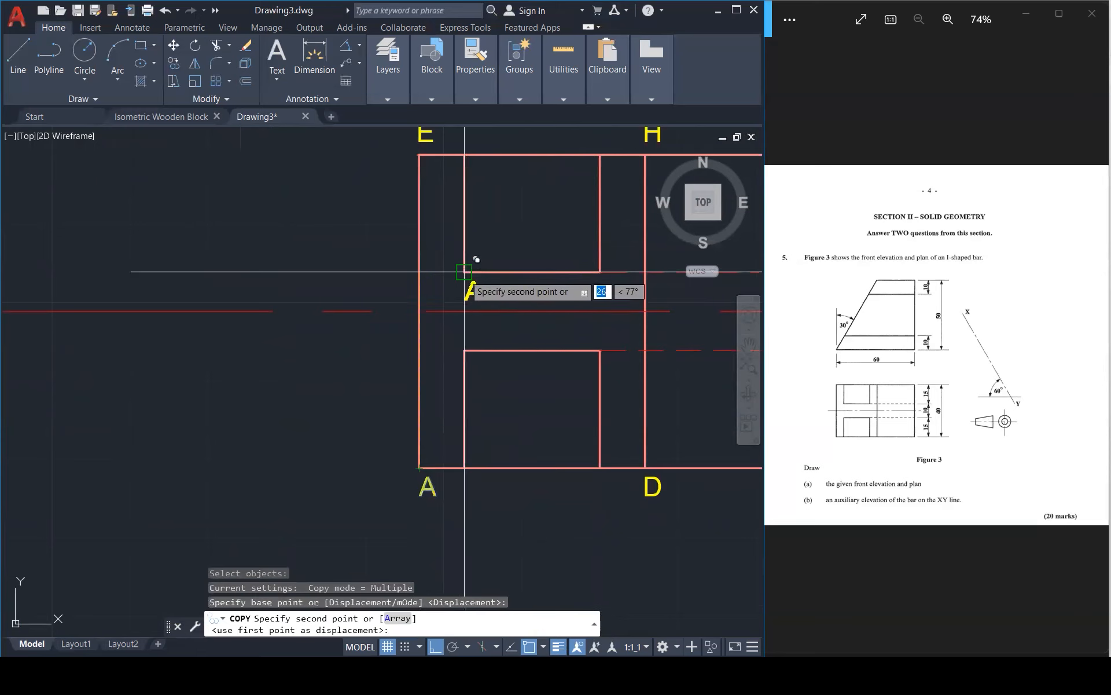
{"action": "left_click", "coordinate": [465, 270]}
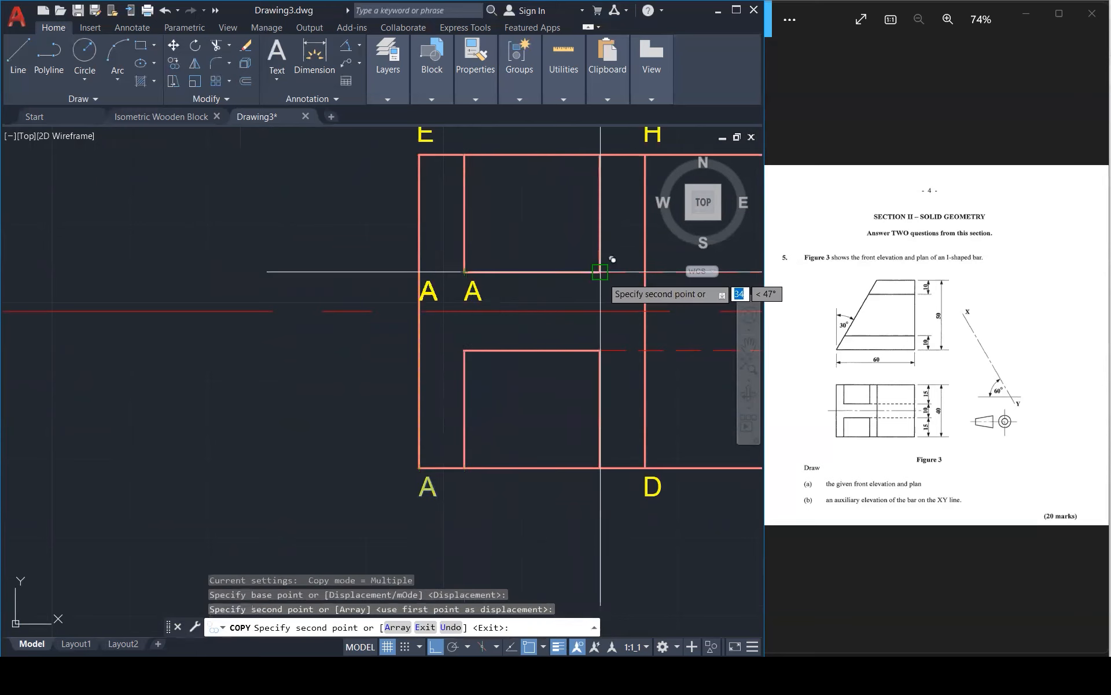
{"action": "left_click", "coordinate": [600, 271]}
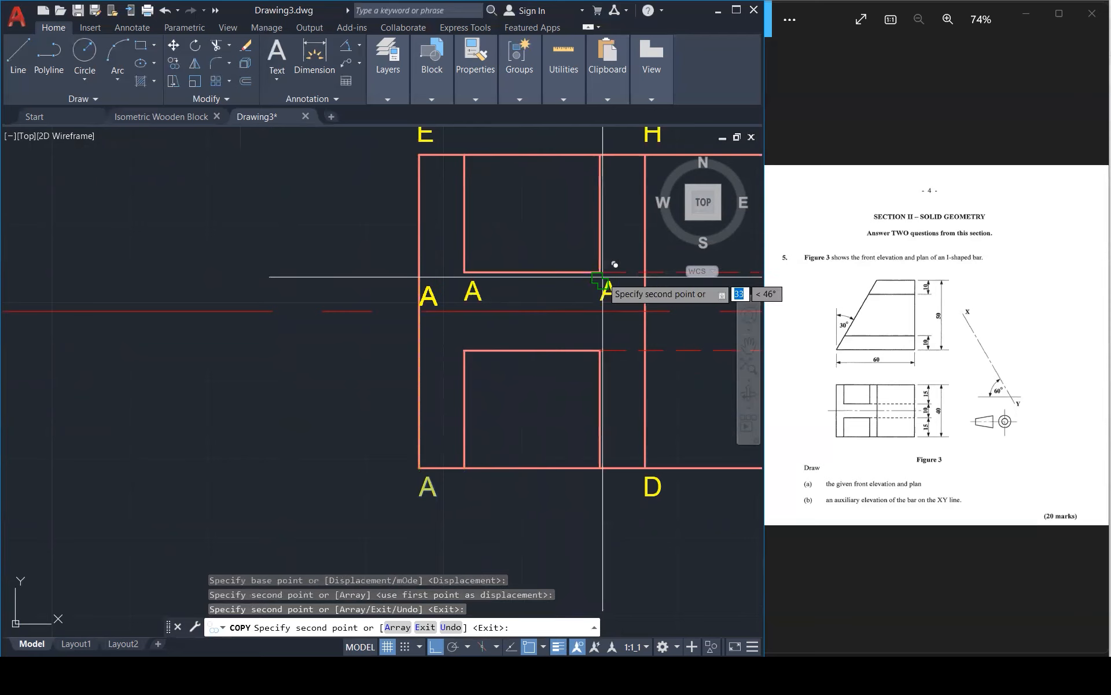
{"action": "scroll", "coordinate": [596, 273], "scroll_direction": "down", "scroll_amount": 3}
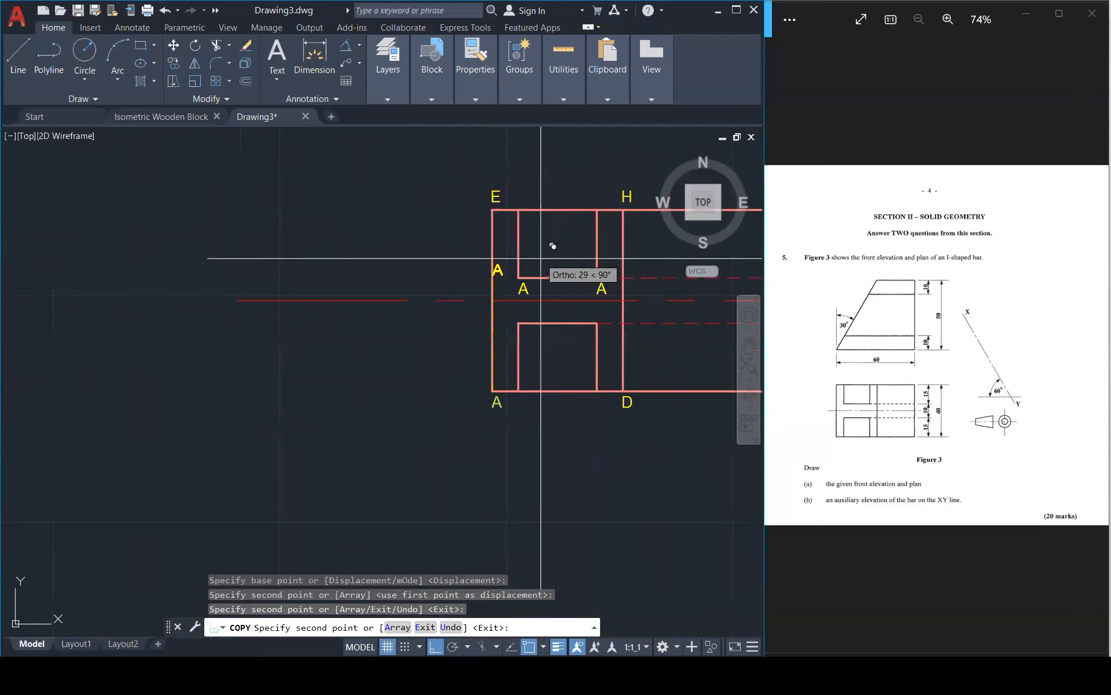
{"action": "left_click", "coordinate": [519, 210]}
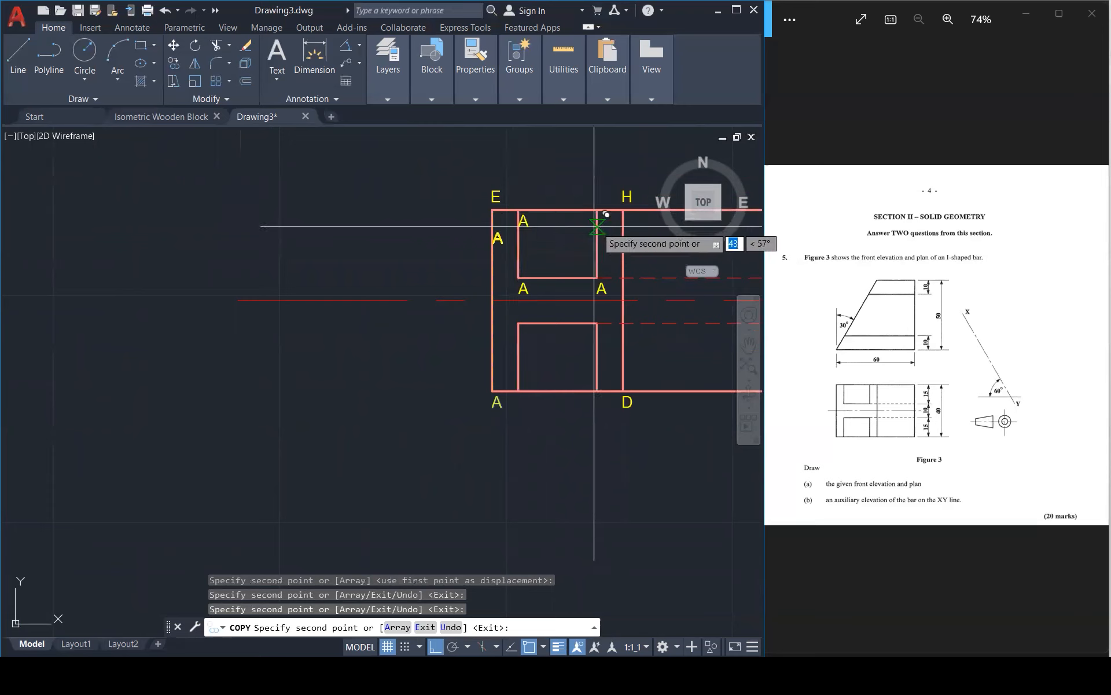
{"action": "left_click", "coordinate": [596, 210]}
Place further copies of label A at the four corners of the plan's lower recess and end the copying
{"action": "left_click", "coordinate": [597, 323]}
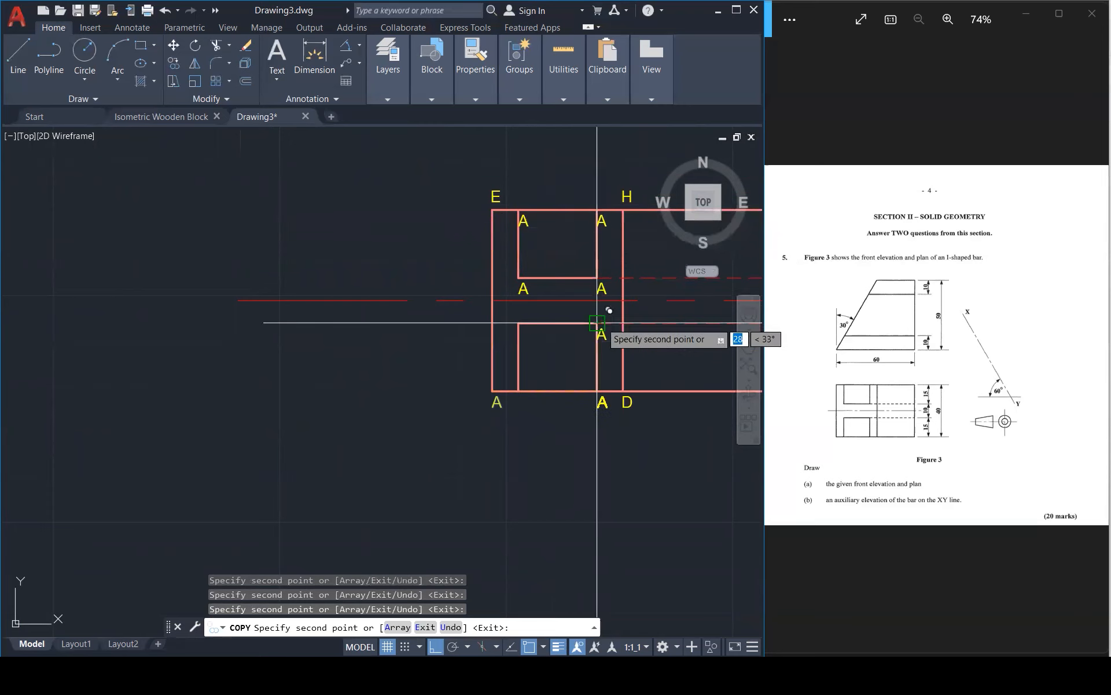
{"action": "left_click", "coordinate": [519, 323]}
{"action": "left_click", "coordinate": [519, 380]}
{"action": "left_click", "coordinate": [598, 387]}
{"action": "scroll", "coordinate": [421, 487], "scroll_direction": "down", "scroll_amount": 3}
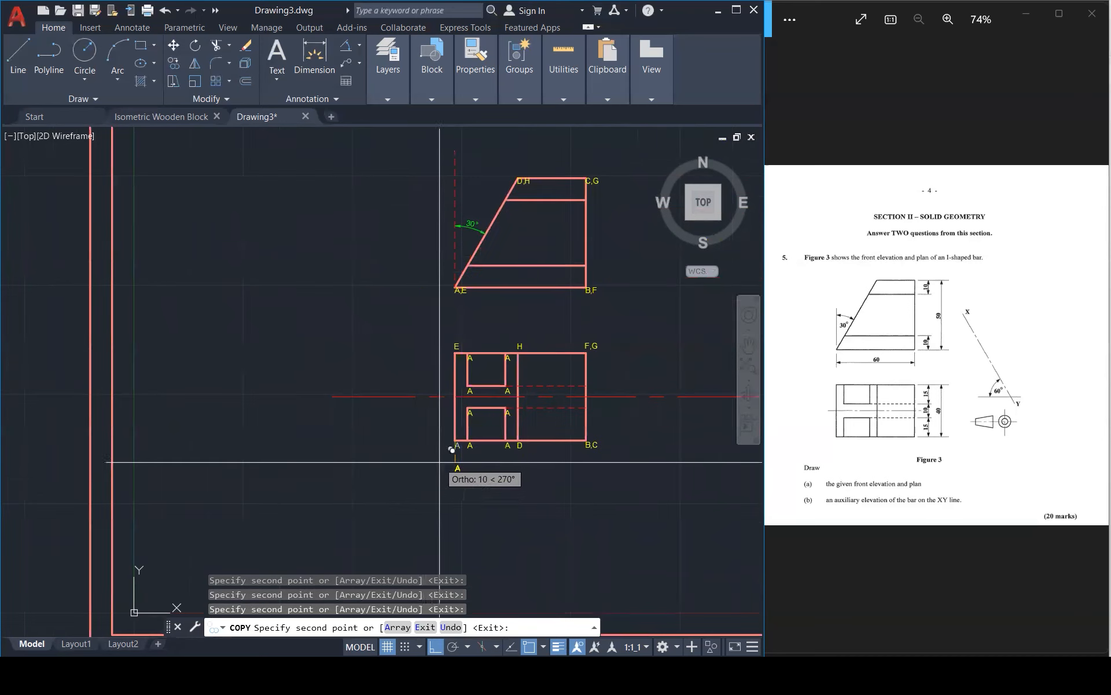
{"action": "key", "text": "Escape"}
{"action": "key", "text": "Escape"}
Relabel the upper recess's two lower corners in the plan as I on the left and J on the right
{"action": "scroll", "coordinate": [477, 426], "scroll_direction": "up", "scroll_amount": 4}
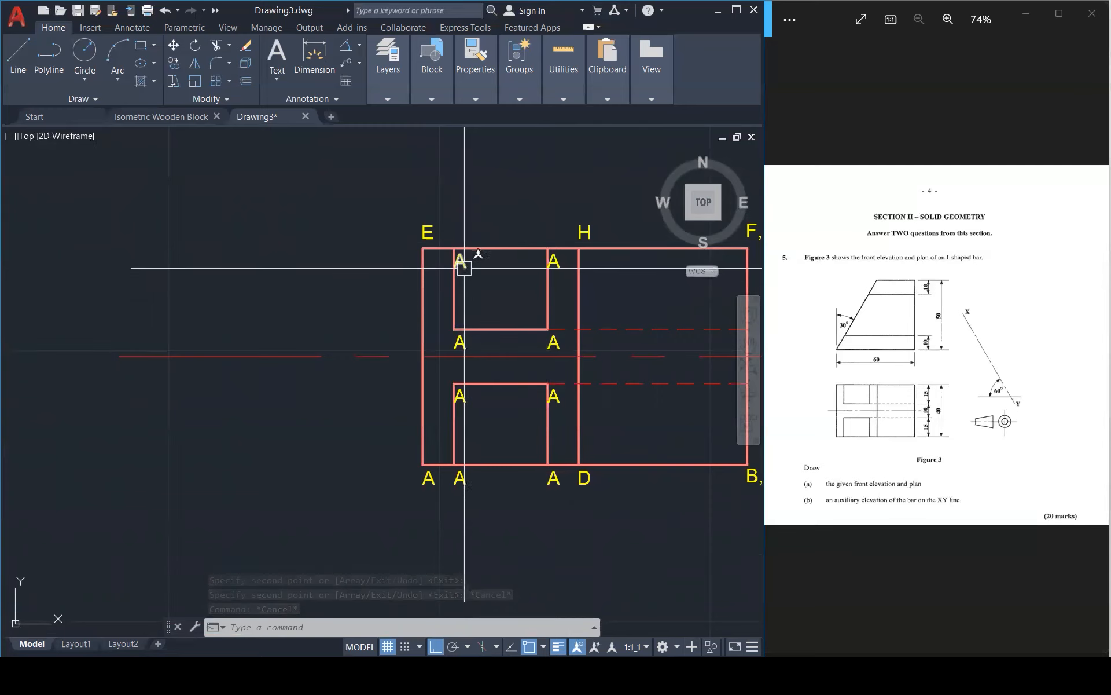
{"action": "scroll", "coordinate": [461, 345], "scroll_direction": "up", "scroll_amount": 2}
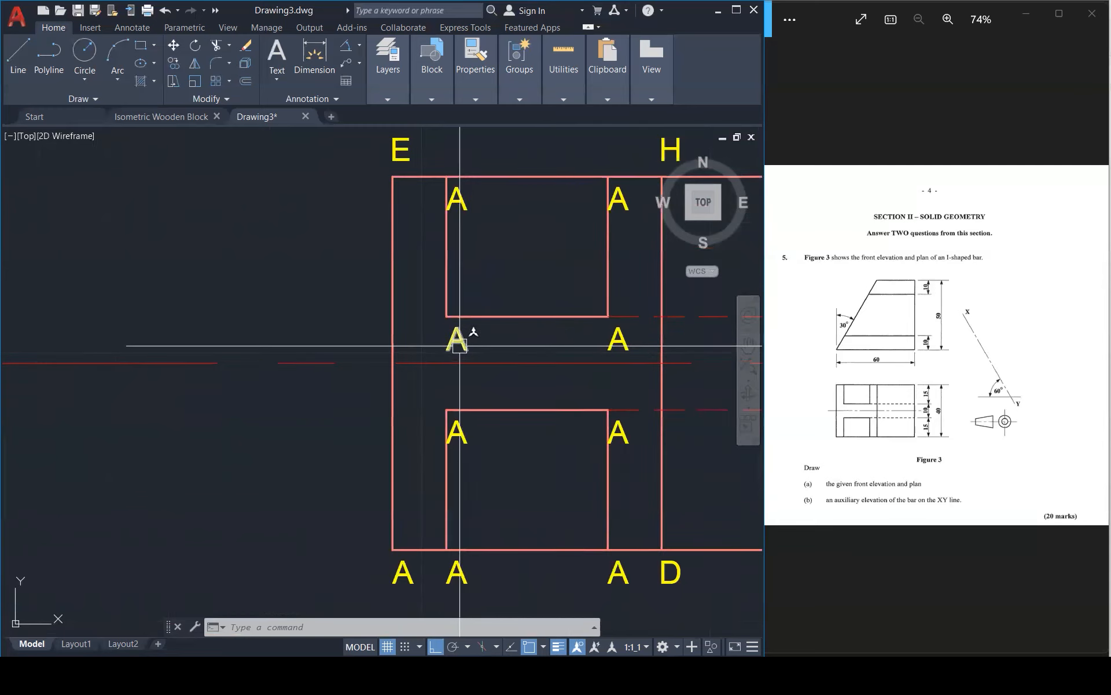
{"action": "double_click", "coordinate": [461, 346]}
{"action": "left_click_drag", "start_coordinate": [463, 345], "coordinate": [440, 350]}
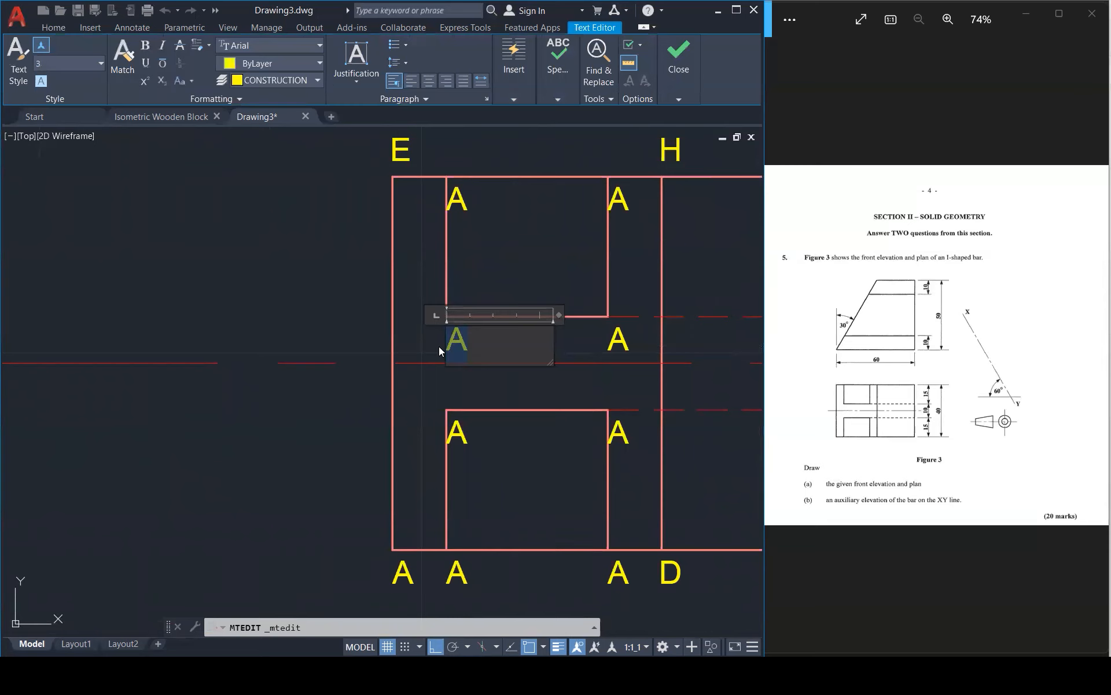
{"action": "type", "text": "I"}
{"action": "left_click", "coordinate": [512, 269]}
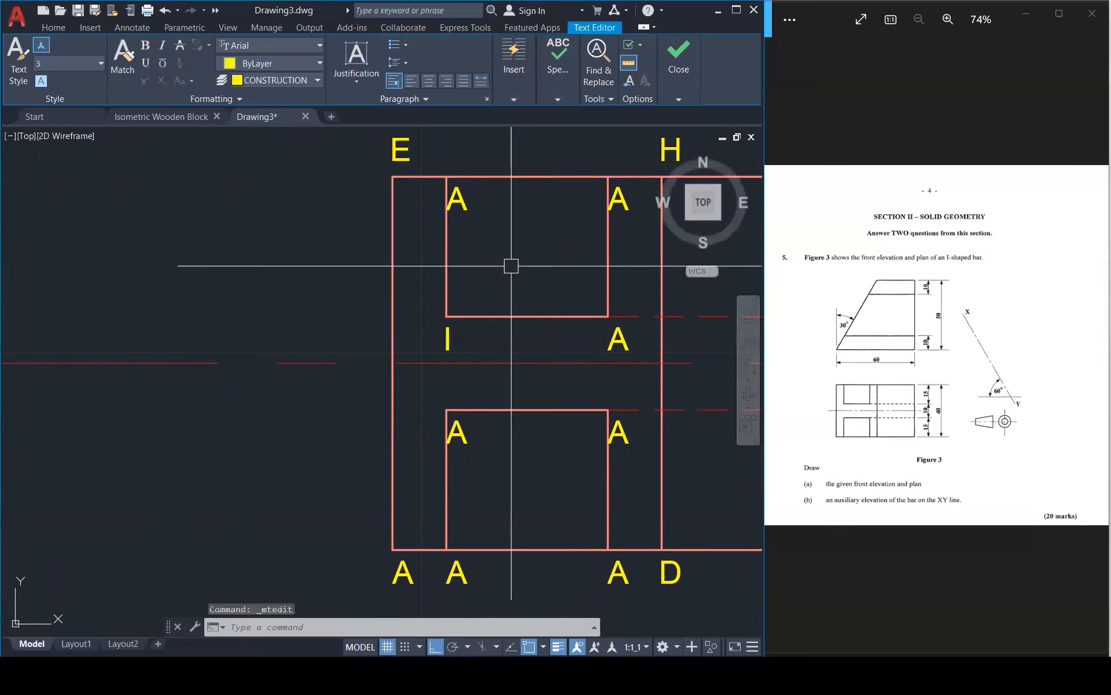
{"action": "double_click", "coordinate": [629, 339]}
{"action": "left_click_drag", "start_coordinate": [634, 340], "coordinate": [593, 333]}
{"action": "type", "text": "J"}
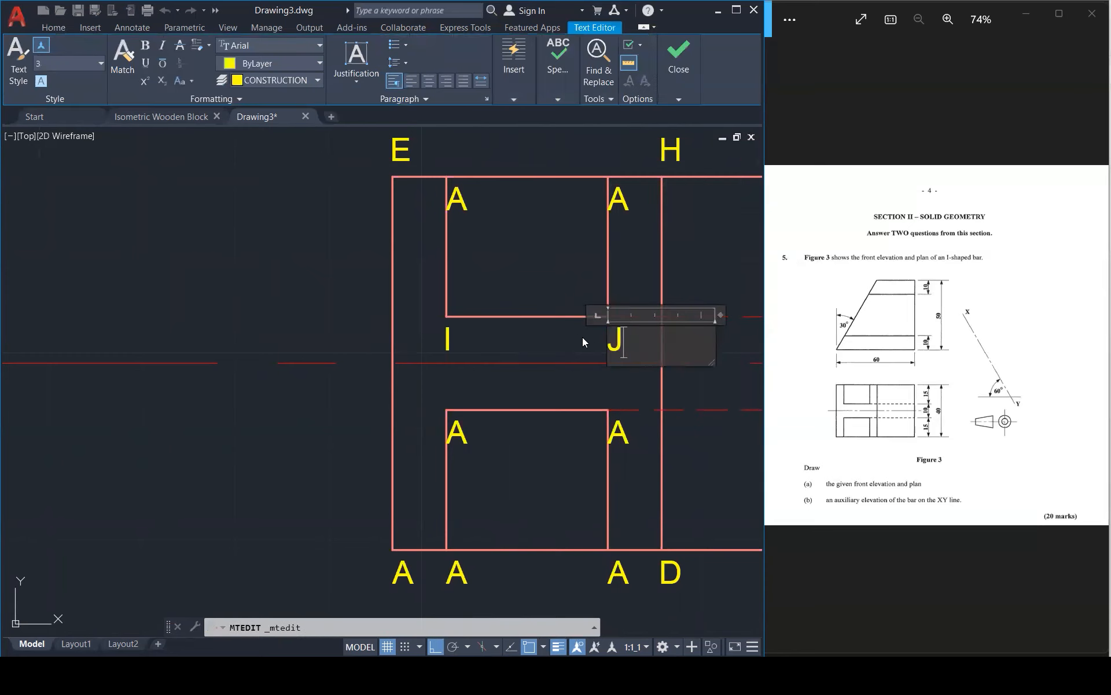
{"action": "left_click", "coordinate": [578, 342]}
Relabel the lower recess's two upper corners in the plan as K on the left and L on the right
{"action": "double_click", "coordinate": [471, 432]}
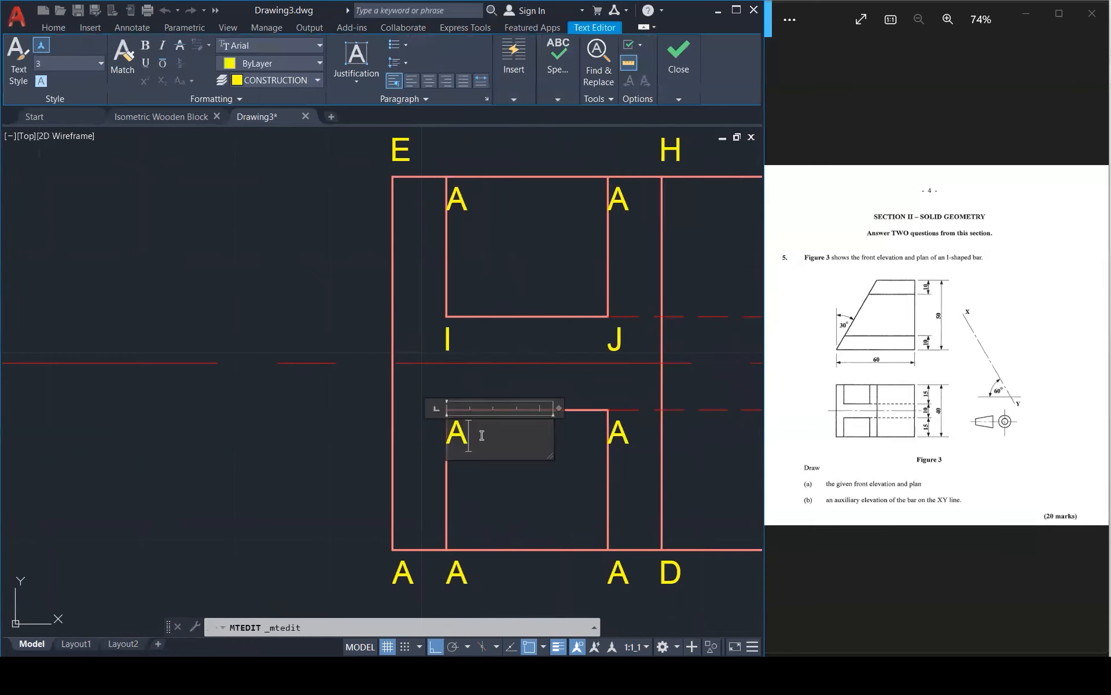
{"action": "type", "text": "K"}
{"action": "left_click", "coordinate": [419, 431]}
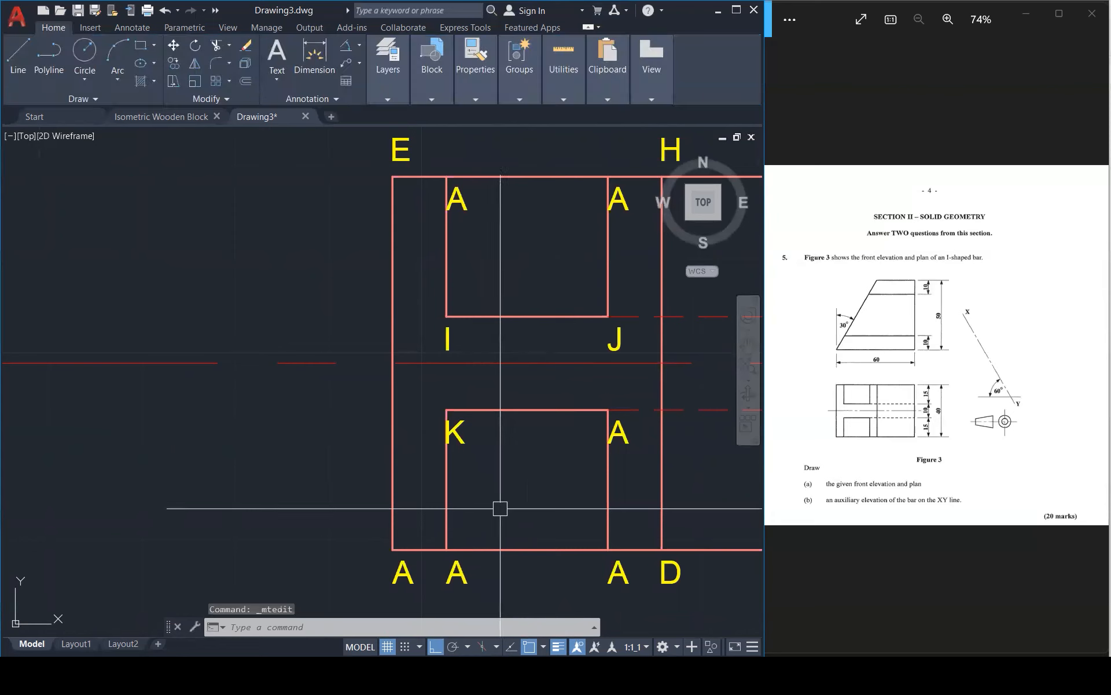
{"action": "double_click", "coordinate": [628, 432]}
{"action": "left_click_drag", "start_coordinate": [629, 435], "coordinate": [573, 426]}
{"action": "type", "text": "L"}
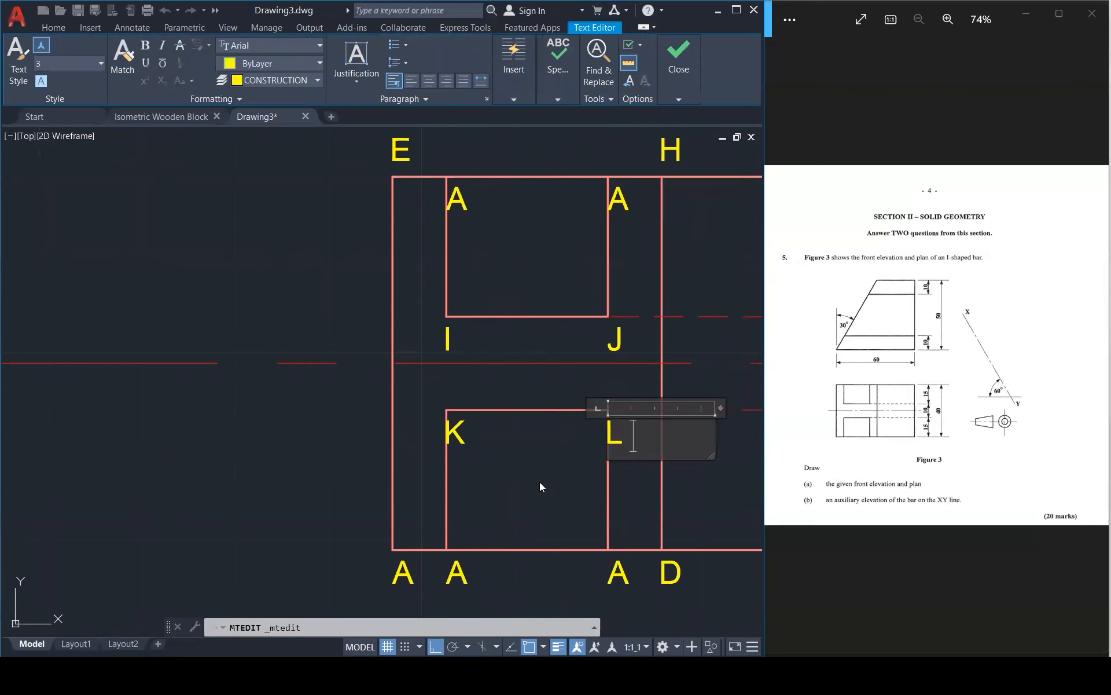
{"action": "left_click", "coordinate": [528, 491]}
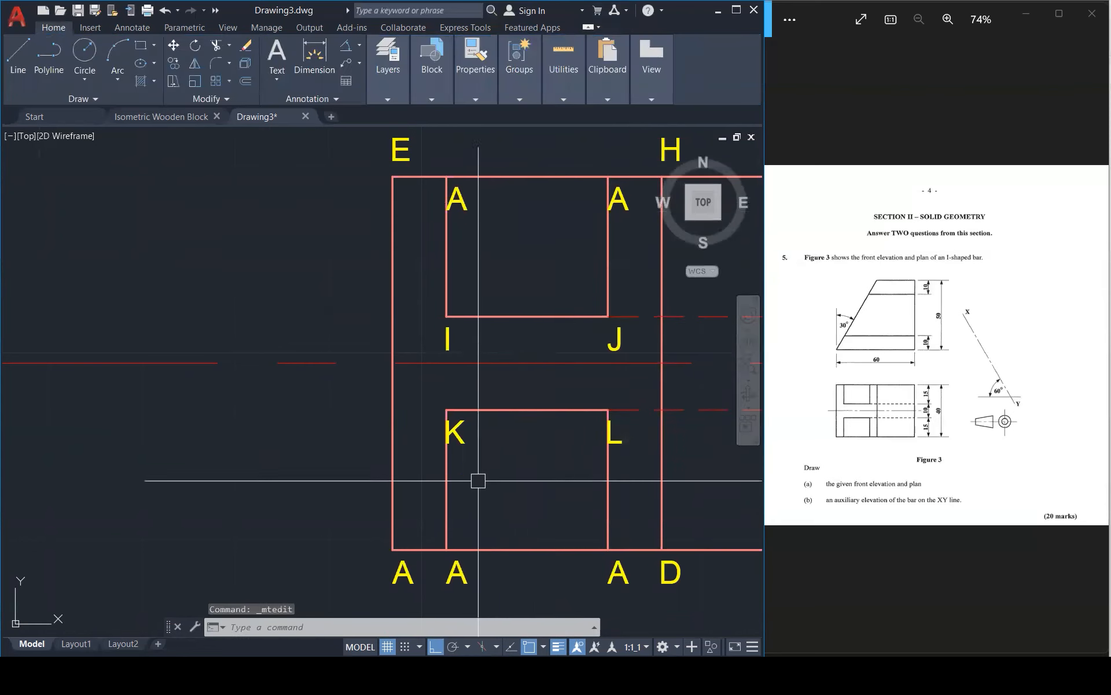
Relabel the lower recess's two bottom corners on the plan's lower edge as M on the left and N on the right
{"action": "double_click", "coordinate": [464, 566]}
{"action": "type", "text": "M"}
{"action": "left_click", "coordinate": [476, 492]}
{"action": "double_click", "coordinate": [619, 573]}
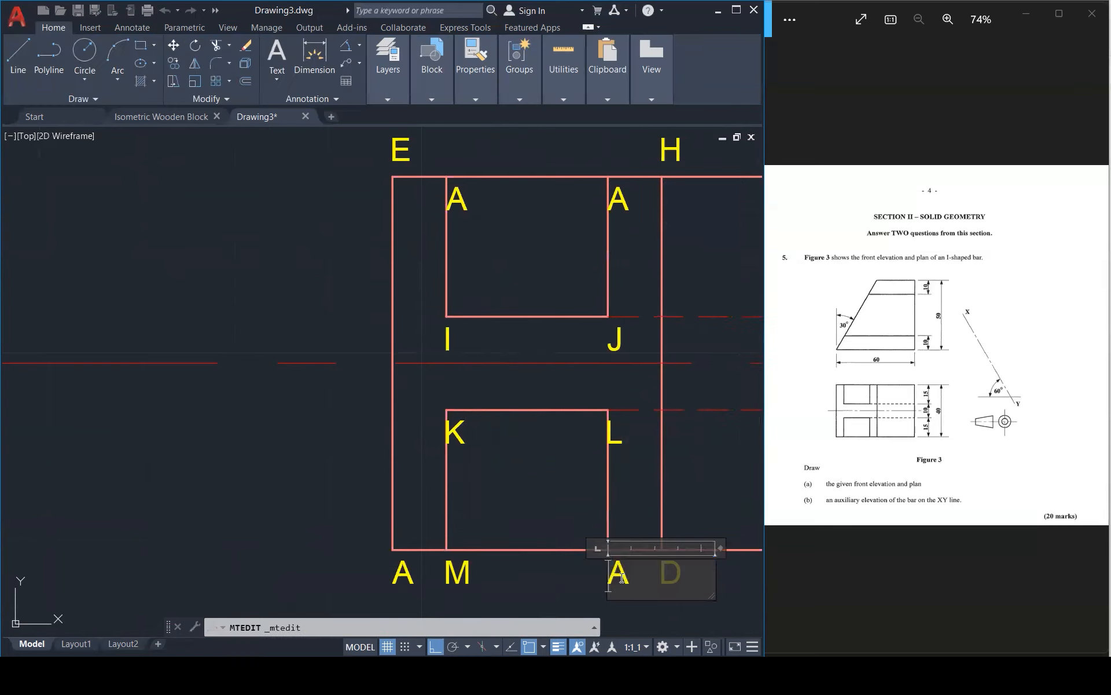
{"action": "type", "text": "N"}
{"action": "left_click", "coordinate": [567, 533]}
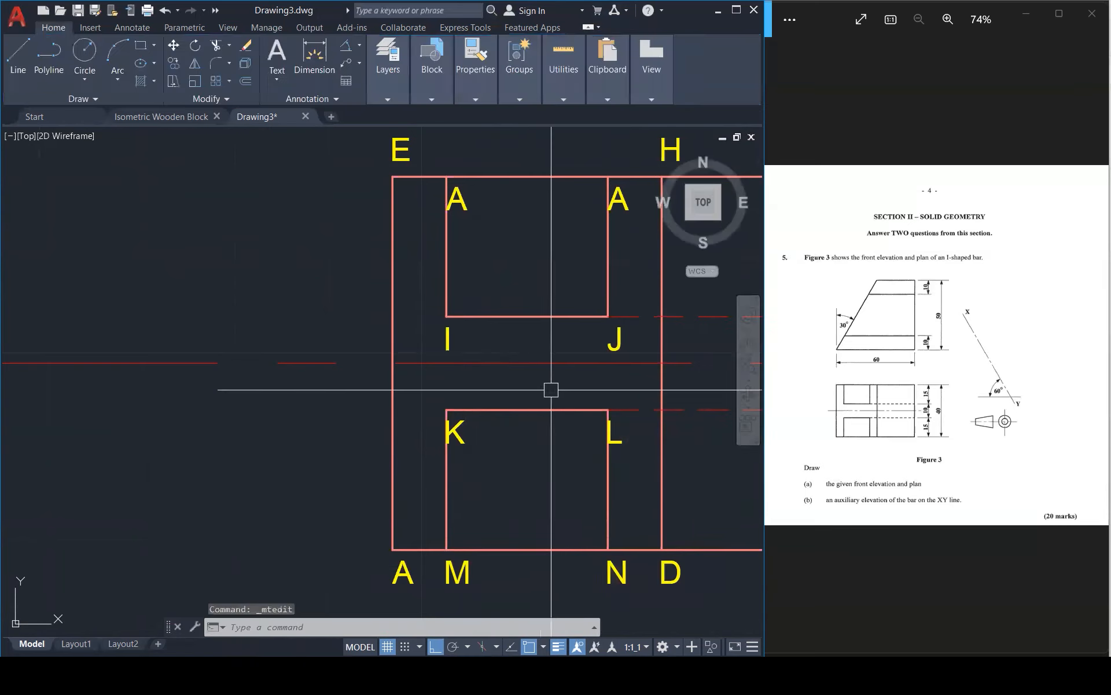
Relabel the upper recess's two upper corners in the plan as O on the right and P on the left
{"action": "double_click", "coordinate": [615, 208]}
{"action": "type", "text": "O"}
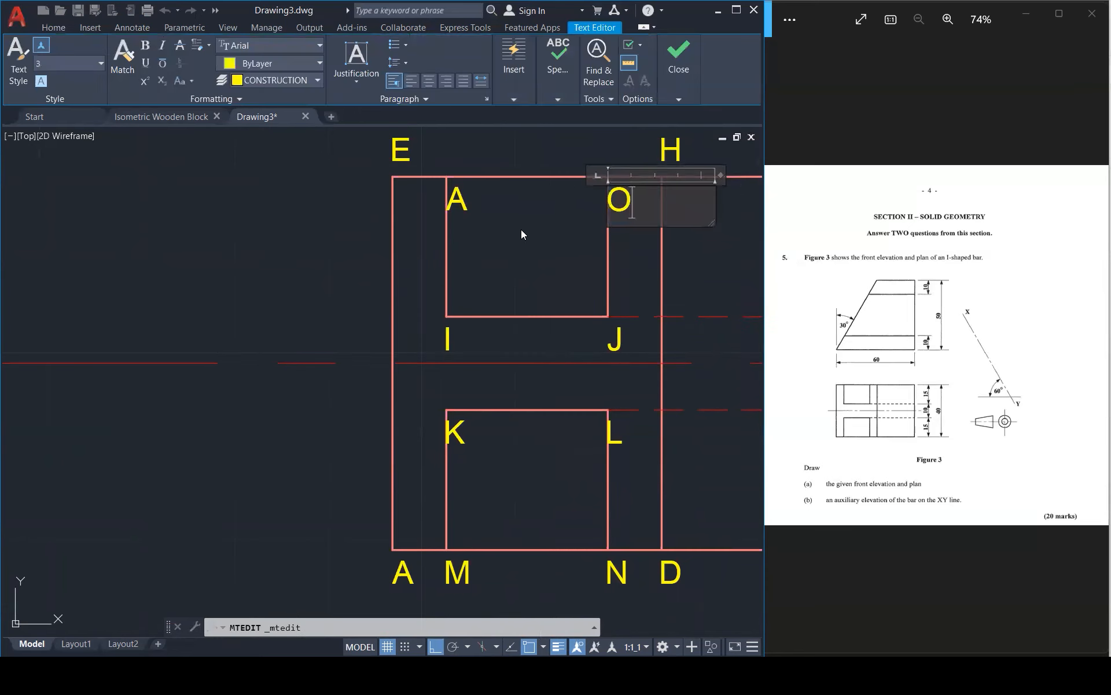
{"action": "left_click", "coordinate": [521, 229]}
{"action": "double_click", "coordinate": [457, 200]}
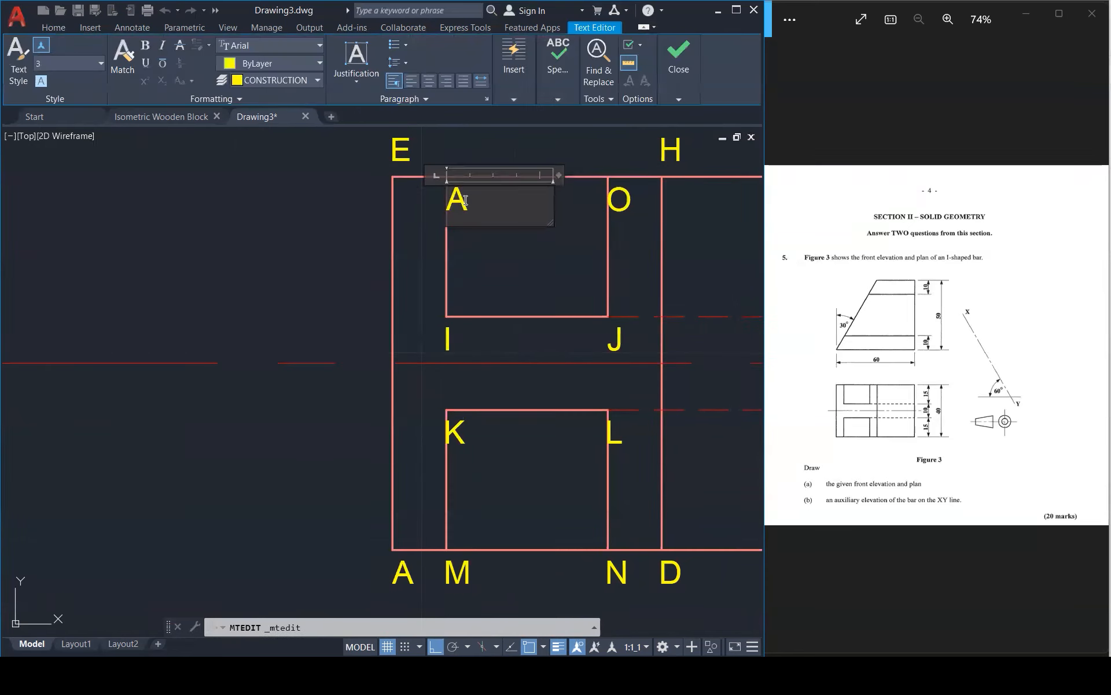
{"action": "type", "text": "P"}
{"action": "left_click", "coordinate": [503, 284]}
Copy the front elevation's D,H label to where the upper inner horizontal line meets the sloping edge
{"action": "scroll", "coordinate": [503, 283], "scroll_direction": "down", "scroll_amount": 3}
{"action": "scroll", "coordinate": [488, 462], "scroll_direction": "down", "scroll_amount": 2}
{"action": "scroll", "coordinate": [505, 503], "scroll_direction": "down", "scroll_amount": 1}
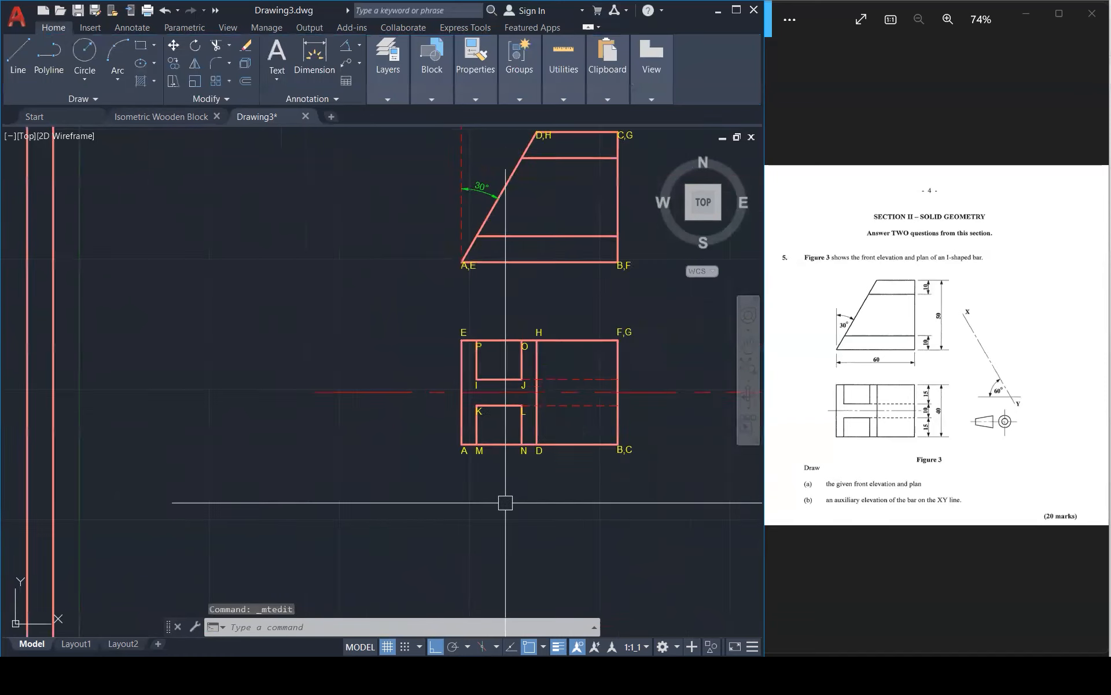
{"action": "middle_click_drag", "start_coordinate": [505, 502], "coordinate": [498, 555]}
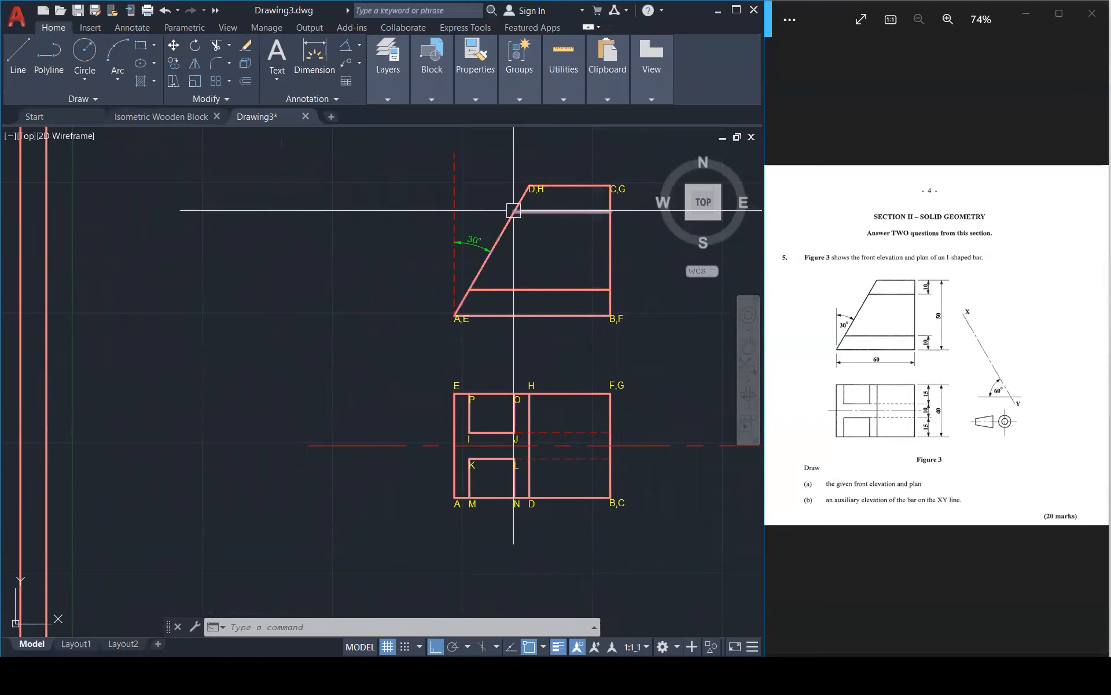
{"action": "left_click_drag", "start_coordinate": [499, 200], "coordinate": [526, 223]}
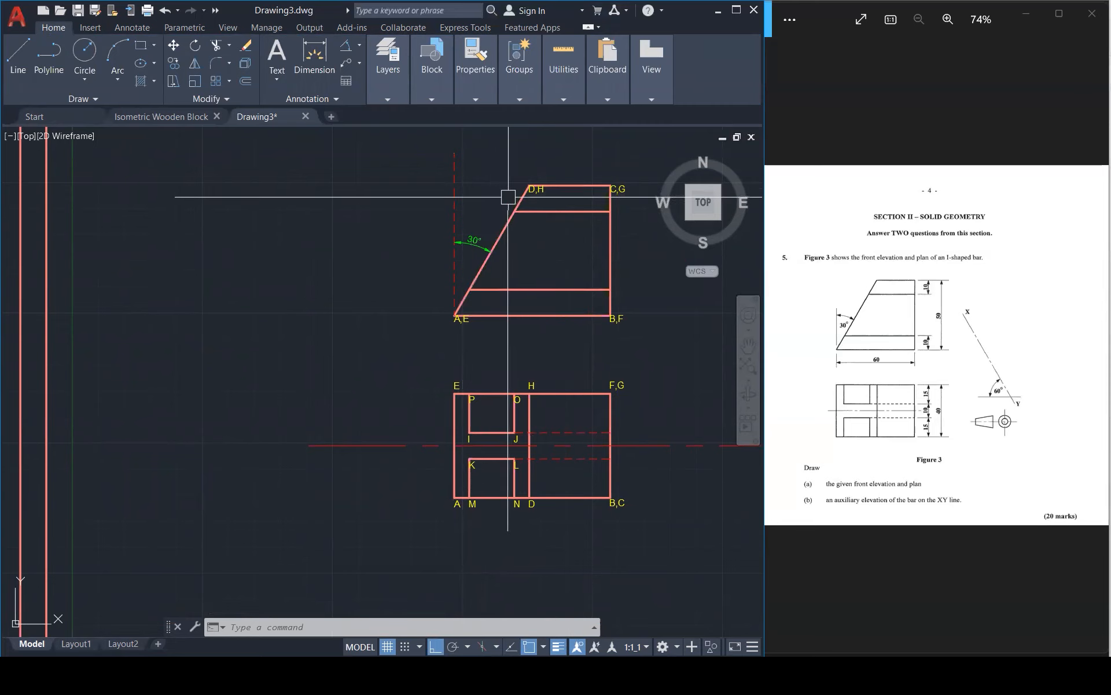
{"action": "scroll", "coordinate": [507, 194], "scroll_direction": "up", "scroll_amount": 3}
{"action": "left_click", "coordinate": [571, 189]}
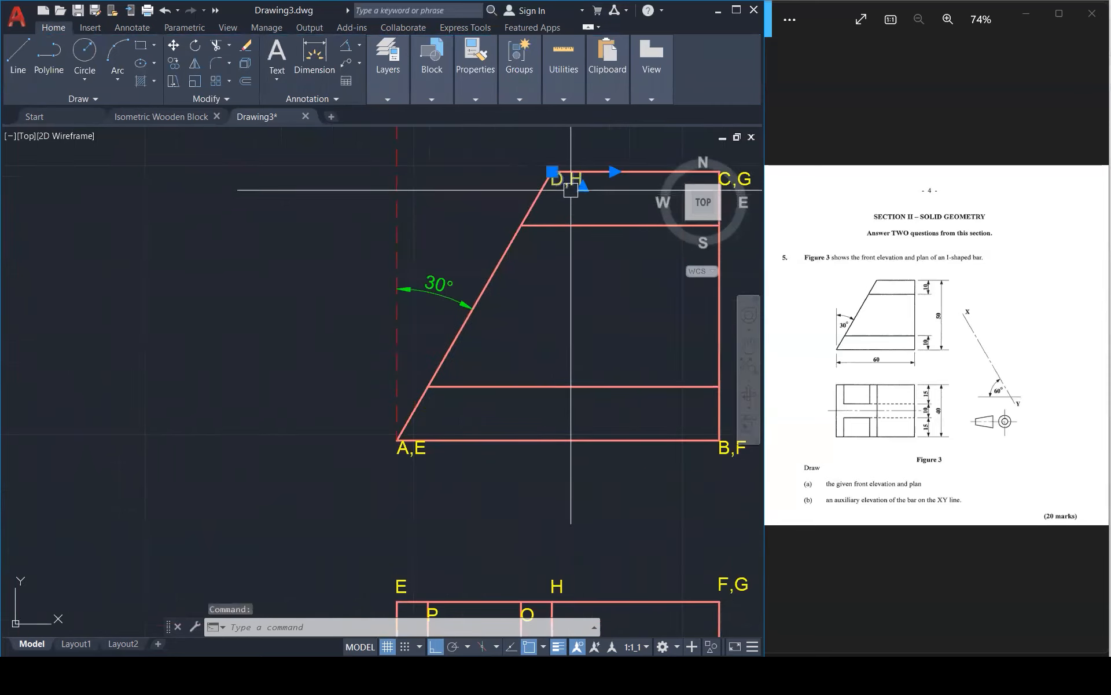
{"action": "type", "text": "o"}
{"action": "key", "text": "Return"}
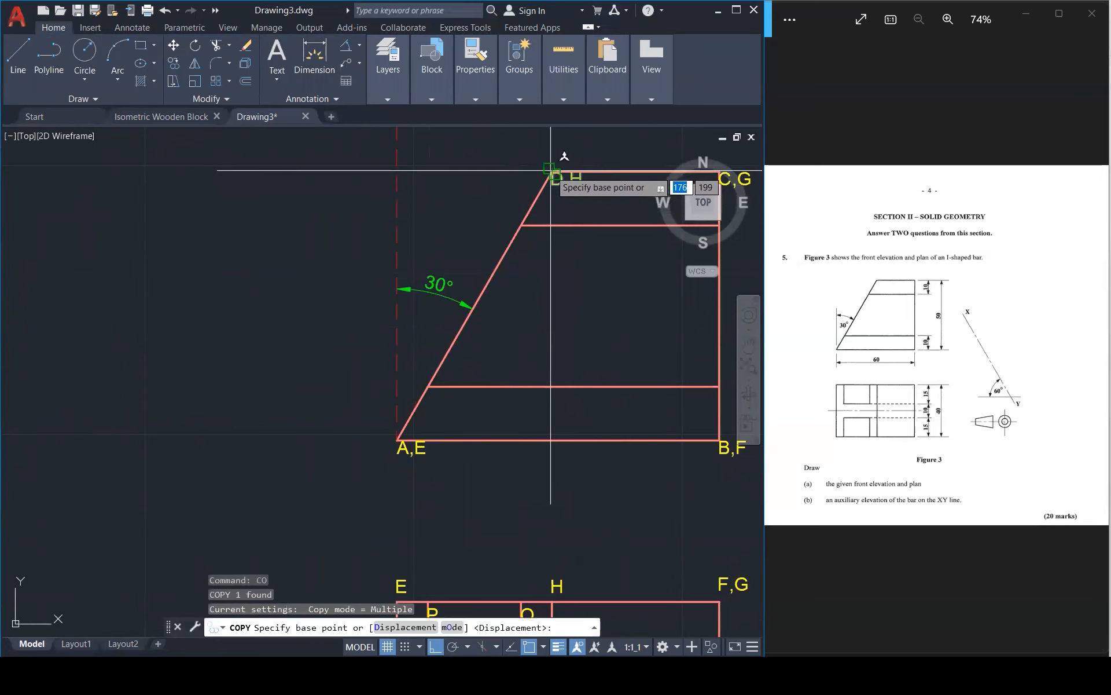
{"action": "left_click", "coordinate": [553, 172]}
{"action": "scroll", "coordinate": [557, 233], "scroll_direction": "up", "scroll_amount": 6}
{"action": "left_click", "coordinate": [563, 173]}
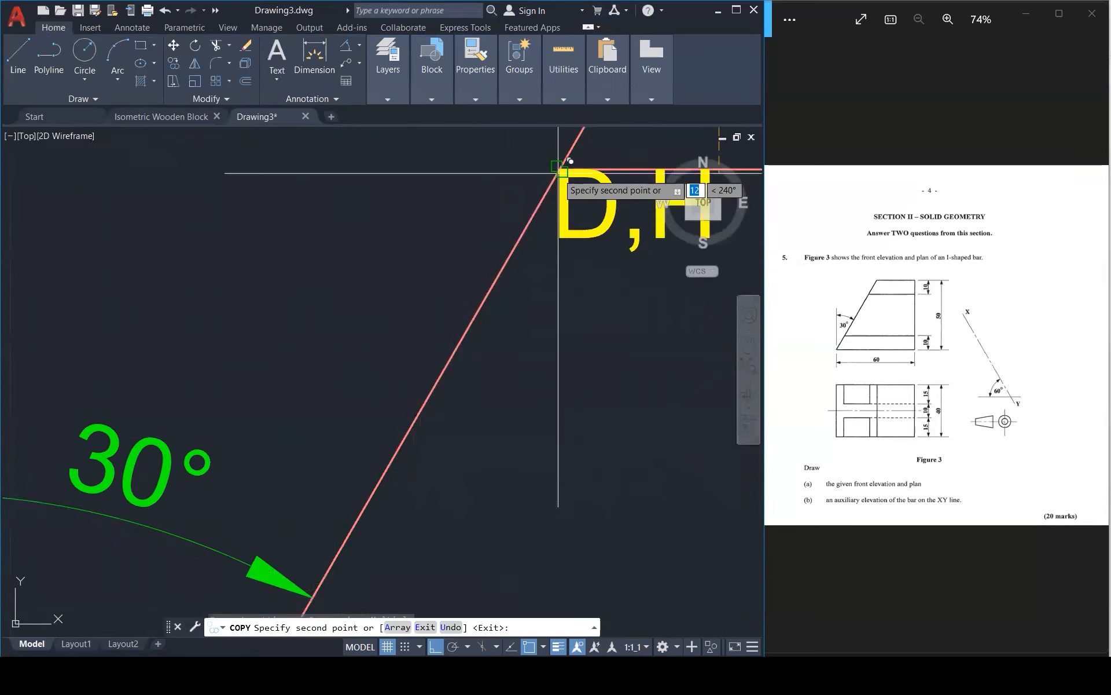
{"action": "key", "text": "Escape"}
Move the copied D,H label slightly down so it sits clear below the upper inner line
{"action": "left_click", "coordinate": [565, 216]}
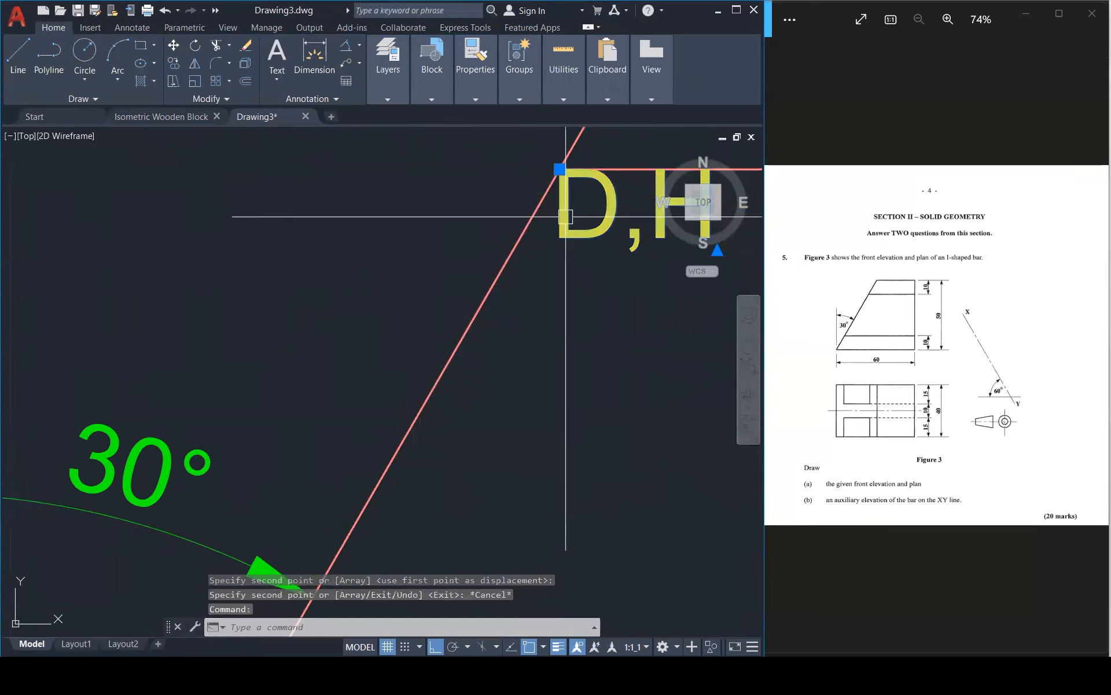
{"action": "left_click", "coordinate": [559, 169]}
{"action": "scroll", "coordinate": [566, 205], "scroll_direction": "up", "scroll_amount": 3}
{"action": "key", "text": "Escape"}
Relabel the copied D,H text beneath the front elevation's upper inner line as O,J,L,N
{"action": "scroll", "coordinate": [508, 227], "scroll_direction": "down", "scroll_amount": 7}
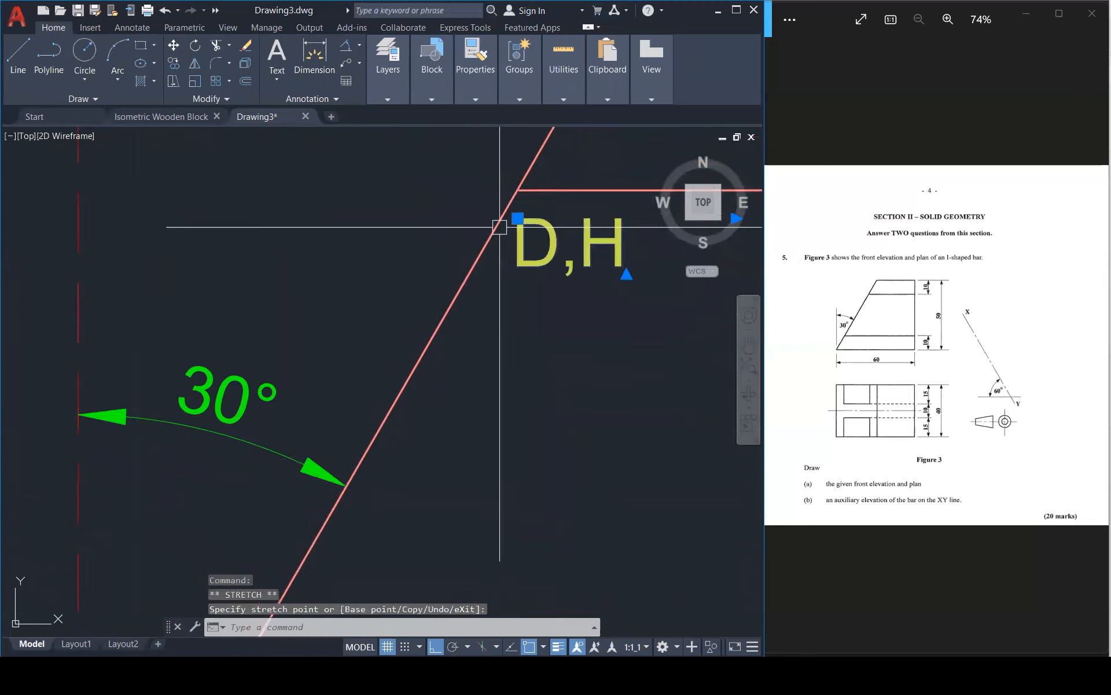
{"action": "scroll", "coordinate": [507, 227], "scroll_direction": "down", "scroll_amount": 5}
{"action": "double_click", "coordinate": [579, 222]}
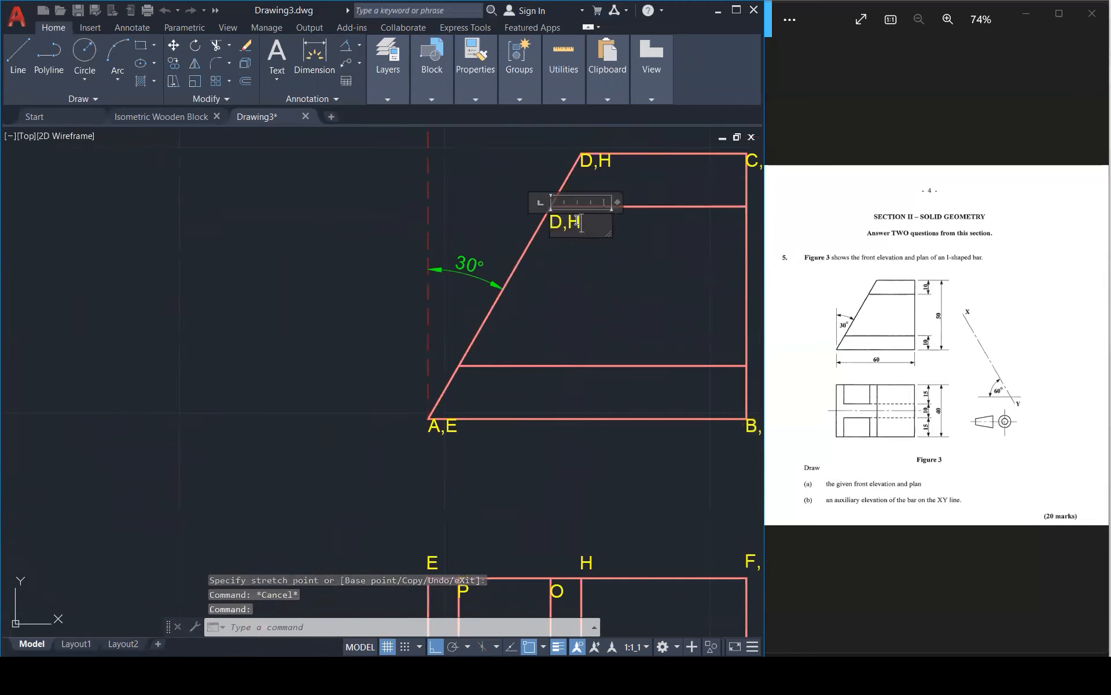
{"action": "scroll", "coordinate": [519, 197], "scroll_direction": "down", "scroll_amount": 2}
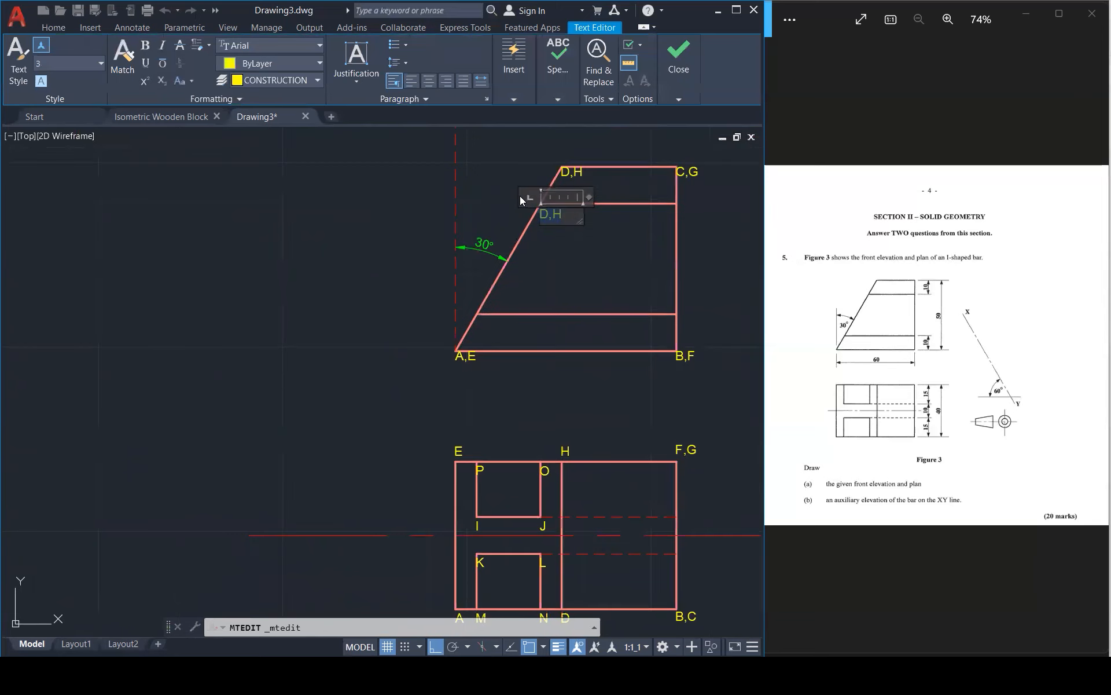
{"action": "type", "text": "O,J,L,N"}
{"action": "left_click", "coordinate": [584, 250]}
{"action": "scroll", "coordinate": [592, 243], "scroll_direction": "down", "scroll_amount": 2}
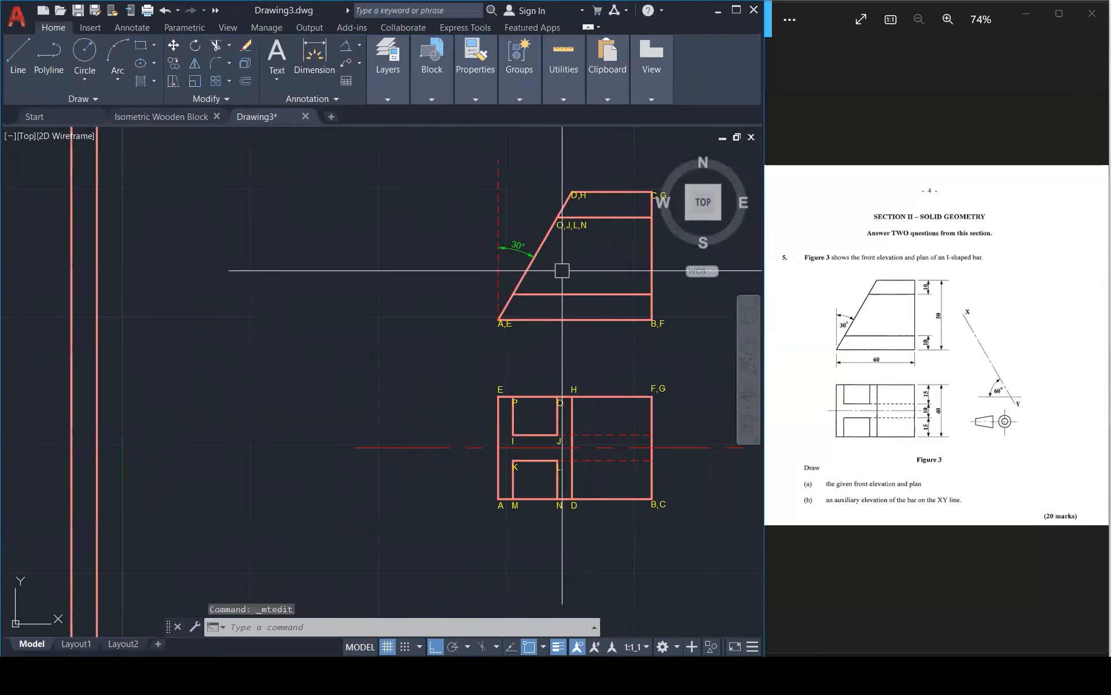
Copy the O,J,L,N label to where the front elevation's lower inner line meets the sloping edge
{"action": "left_click", "coordinate": [572, 226]}
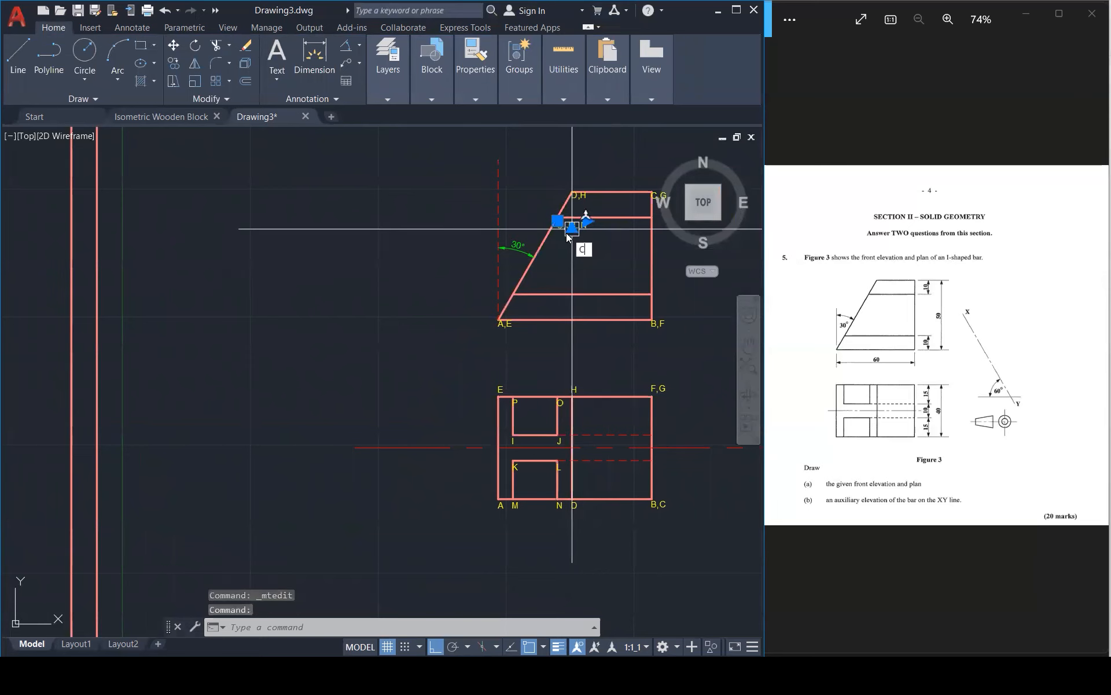
{"action": "type", "text": "C"}
{"action": "key", "text": "Return"}
{"action": "left_click", "coordinate": [558, 220]}
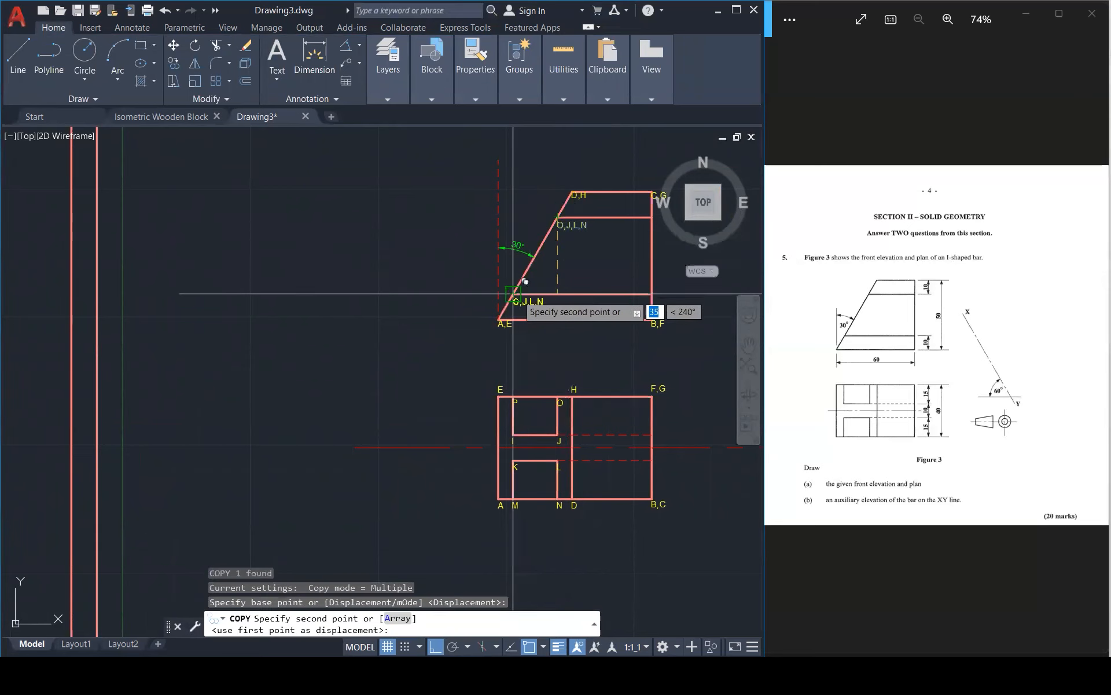
{"action": "left_click", "coordinate": [513, 293]}
{"action": "key", "text": "Escape"}
Relabel the copied text at the front elevation's lower inner line as P,I,K,M
{"action": "double_click", "coordinate": [538, 302]}
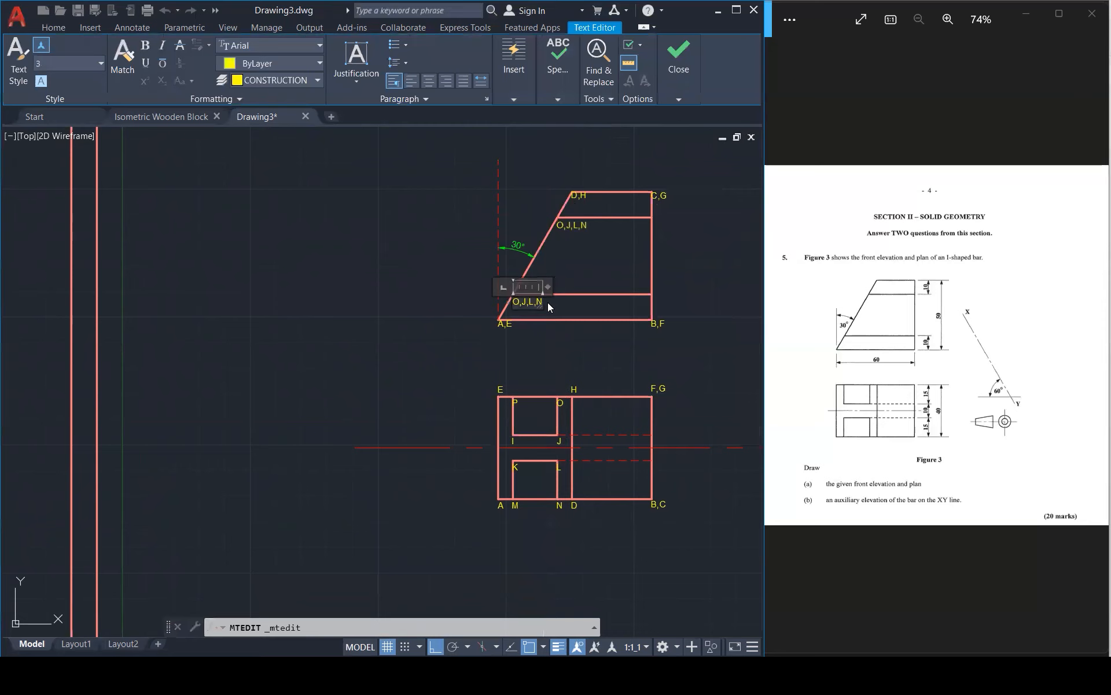
{"action": "key", "text": "ctrl+a"}
{"action": "type", "text": "P,I,K,M"}
{"action": "left_click", "coordinate": [600, 266]}
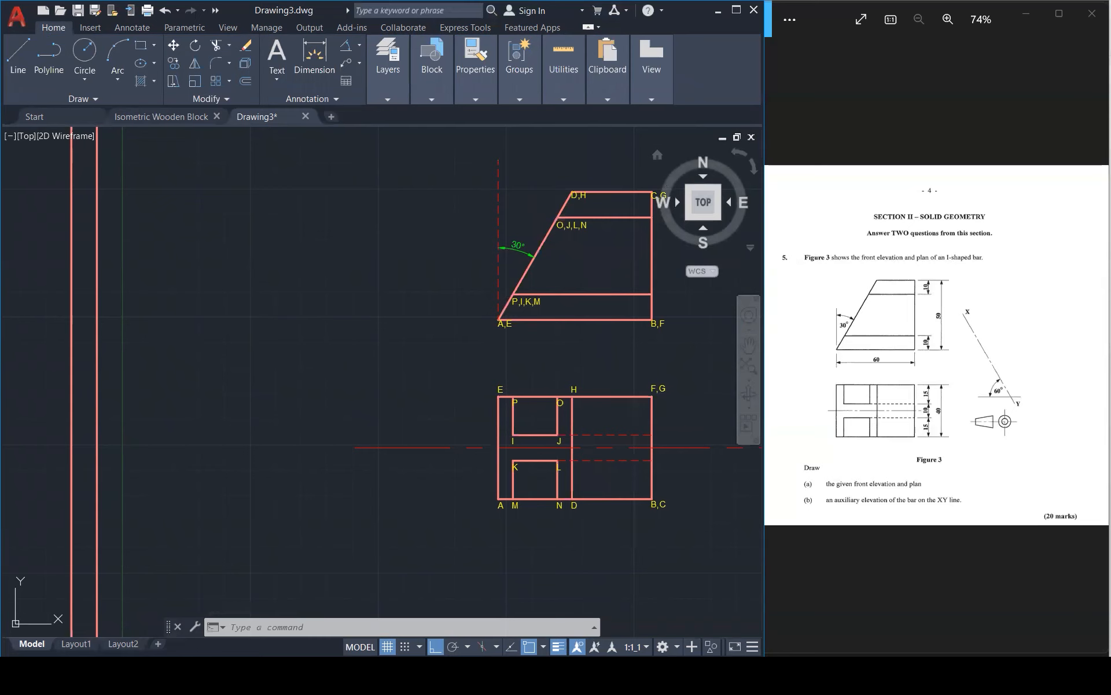
Examine the labelled front elevation and plan, highlighting the plan's two hidden lines and clearing the selection
{"action": "middle_click_drag", "start_coordinate": [663, 216], "coordinate": [498, 261]}
{"action": "scroll", "coordinate": [498, 260], "scroll_direction": "down", "scroll_amount": 2}
{"action": "scroll", "coordinate": [498, 261], "scroll_direction": "up", "scroll_amount": 1}
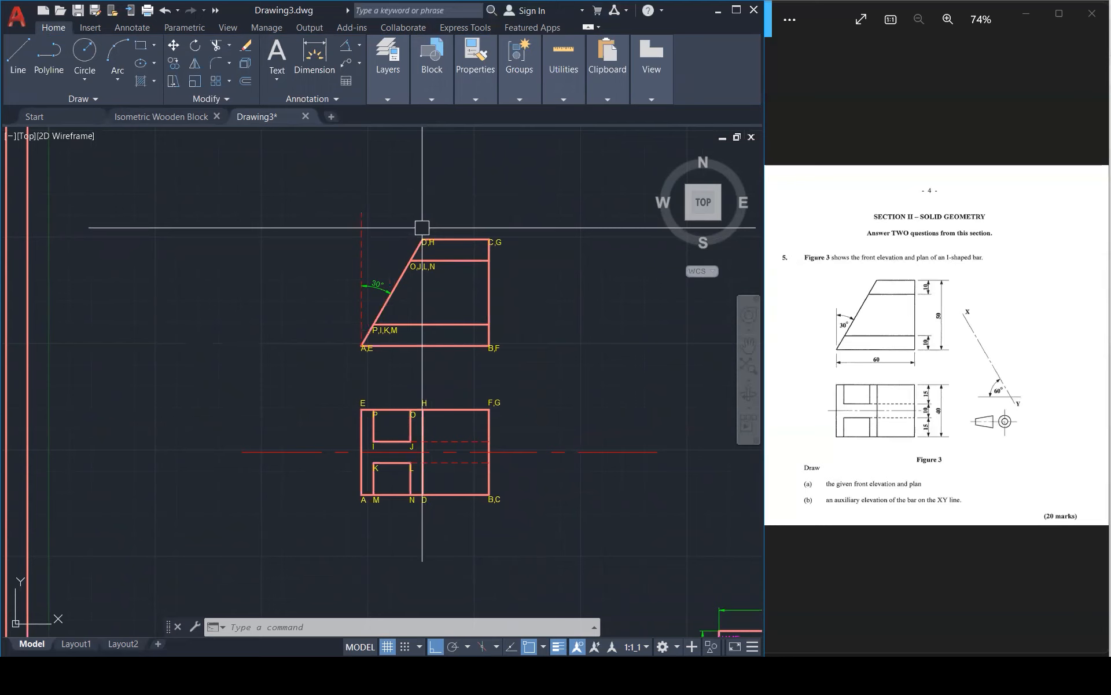
{"action": "left_click", "coordinate": [486, 441]}
{"action": "left_click", "coordinate": [467, 463]}
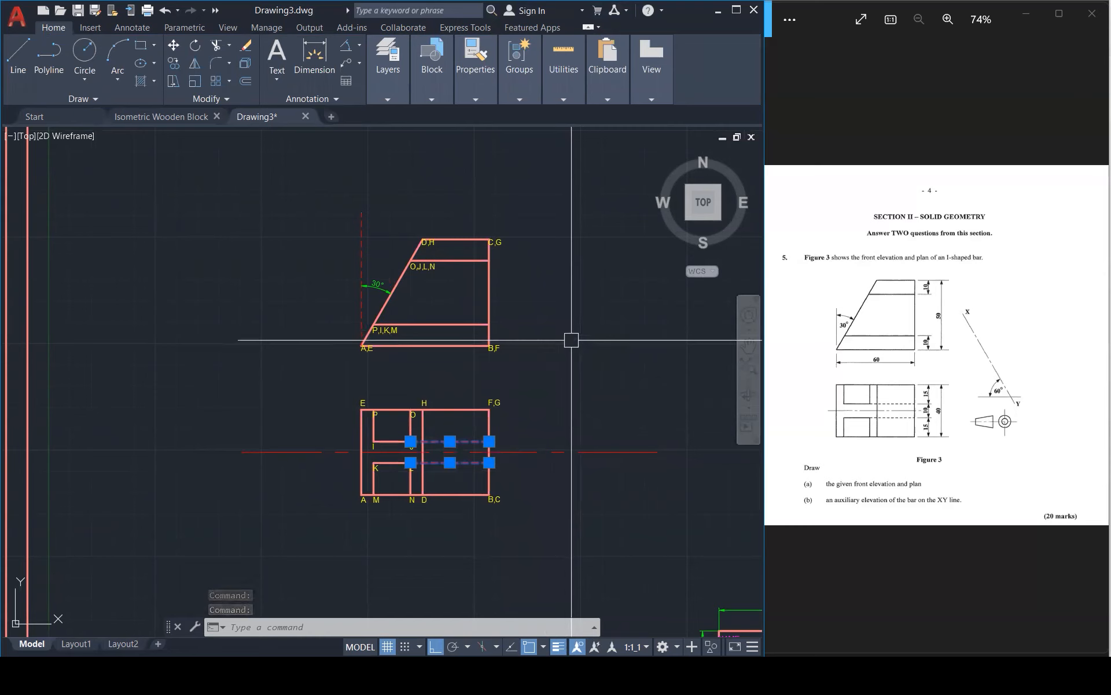
{"action": "key", "text": "Escape"}
{"action": "key", "text": "Escape"}
{"action": "key", "text": "Escape"}
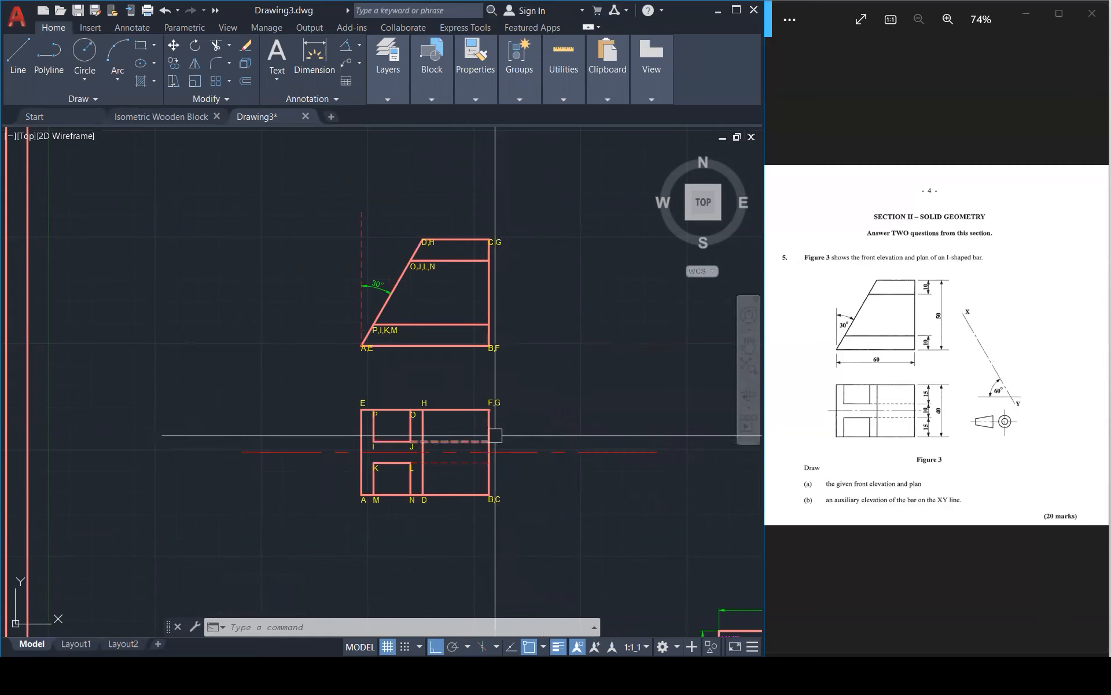
{"action": "scroll", "coordinate": [493, 433], "scroll_direction": "up", "scroll_amount": 3}
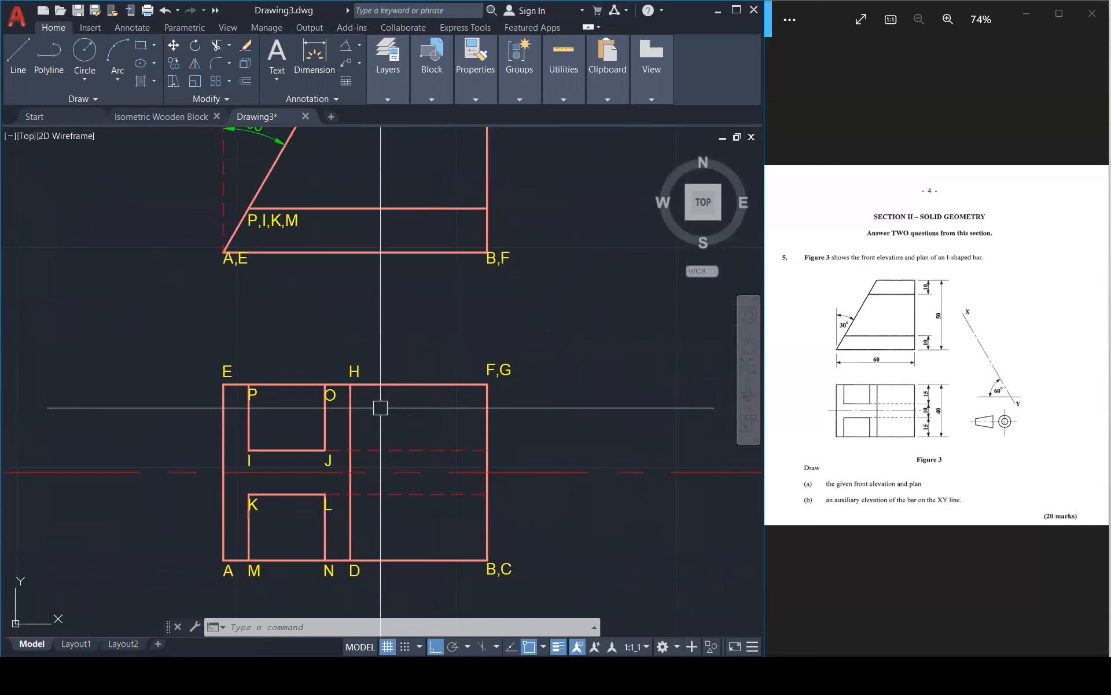
{"action": "scroll", "coordinate": [307, 462], "scroll_direction": "up", "scroll_amount": 4}
{"action": "left_click", "coordinate": [339, 438]}
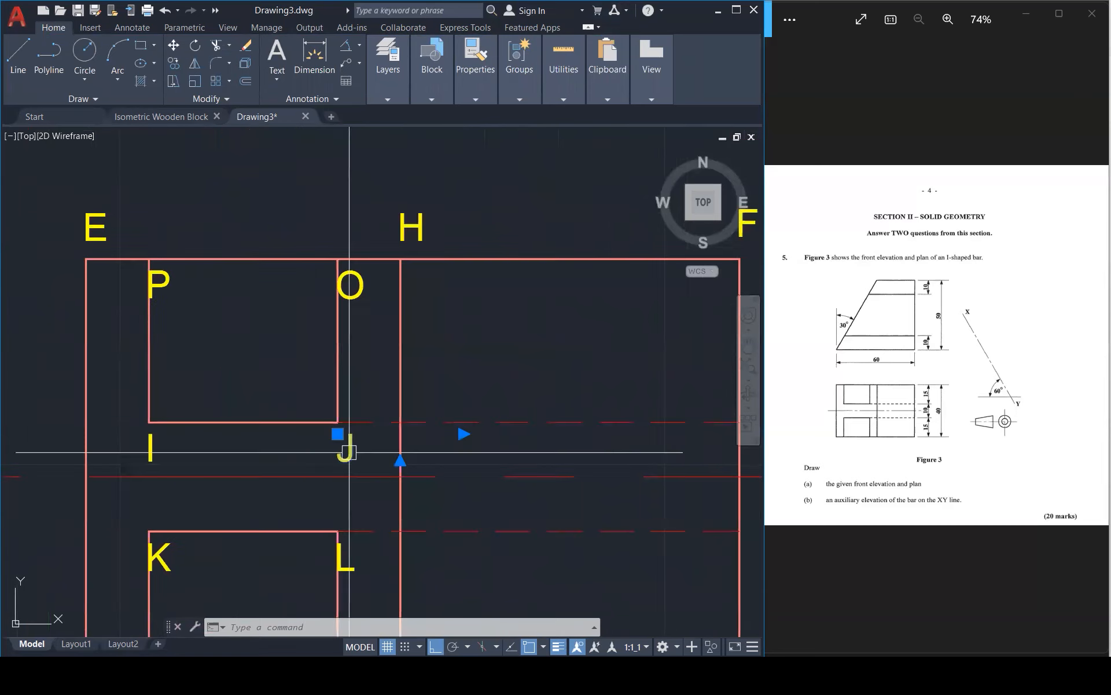
{"action": "type", "text": "COL"}
{"action": "key", "text": "Return"}
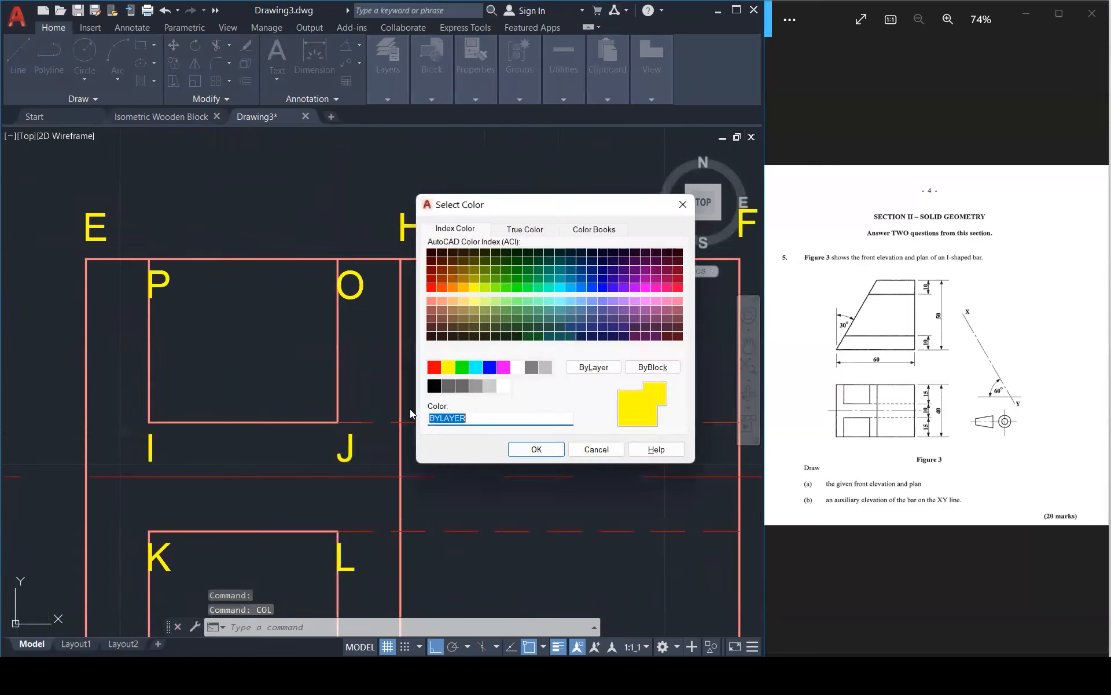
{"action": "key", "text": "Escape"}
Copy the plan's J label to the right-hand ends of the two hidden lines
{"action": "left_click", "coordinate": [349, 449]}
{"action": "type", "text": "c"}
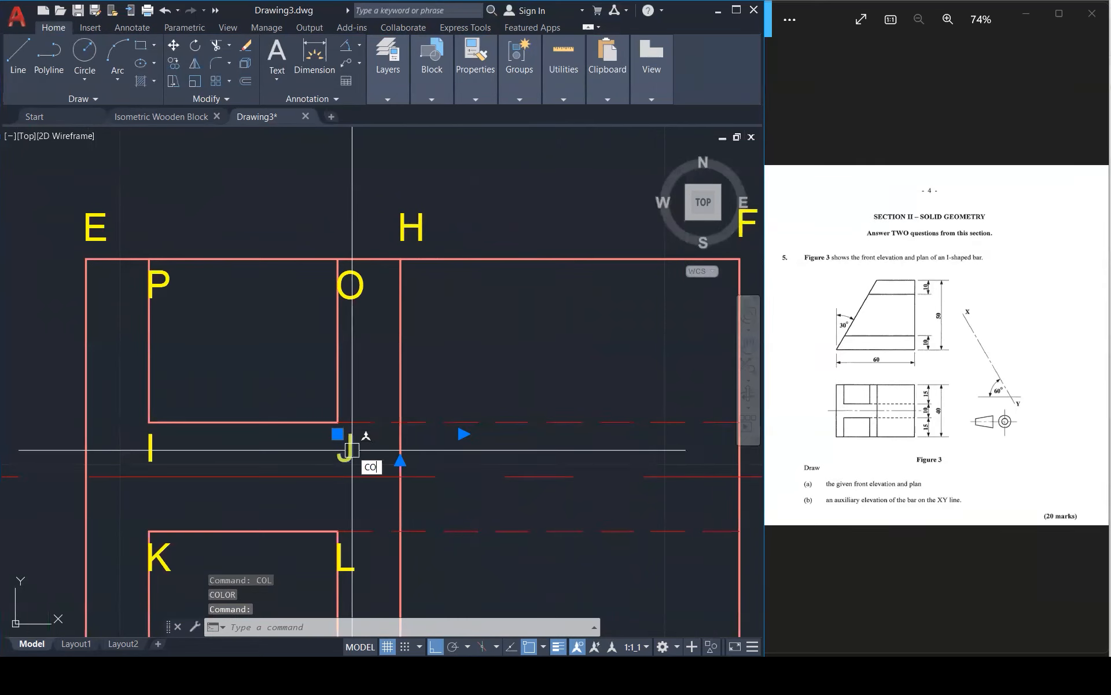
{"action": "type", "text": "o"}
{"action": "key", "text": "Return"}
{"action": "left_click", "coordinate": [351, 449]}
{"action": "scroll", "coordinate": [352, 449], "scroll_direction": "down", "scroll_amount": 3}
{"action": "scroll", "coordinate": [446, 435], "scroll_direction": "up", "scroll_amount": 3}
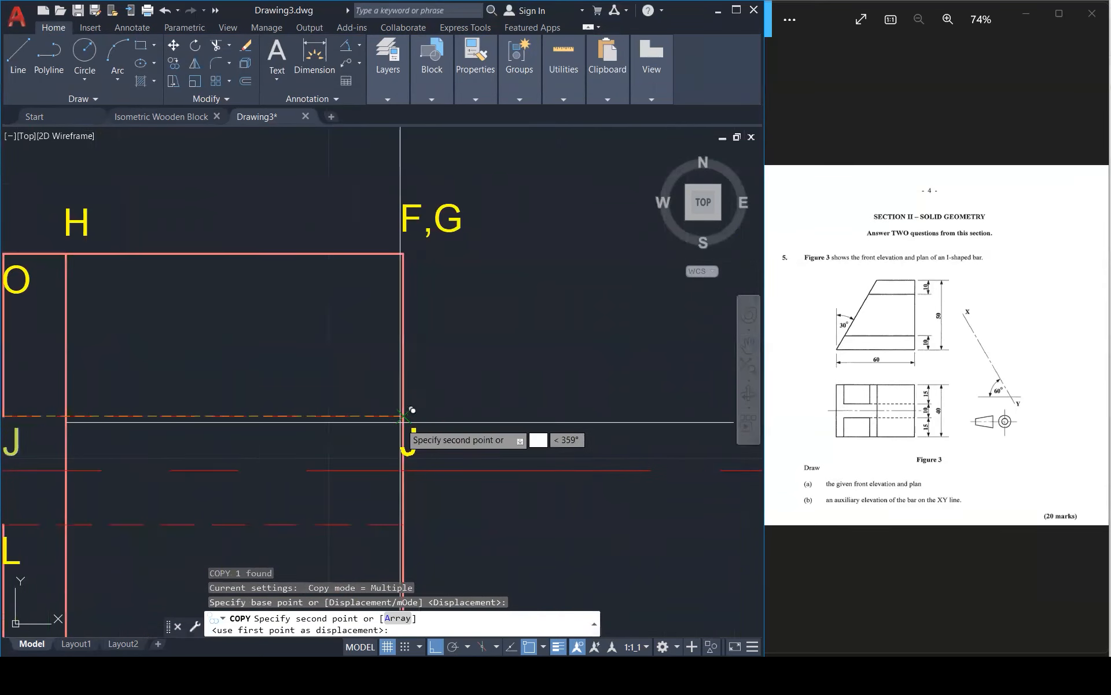
{"action": "left_click", "coordinate": [403, 415]}
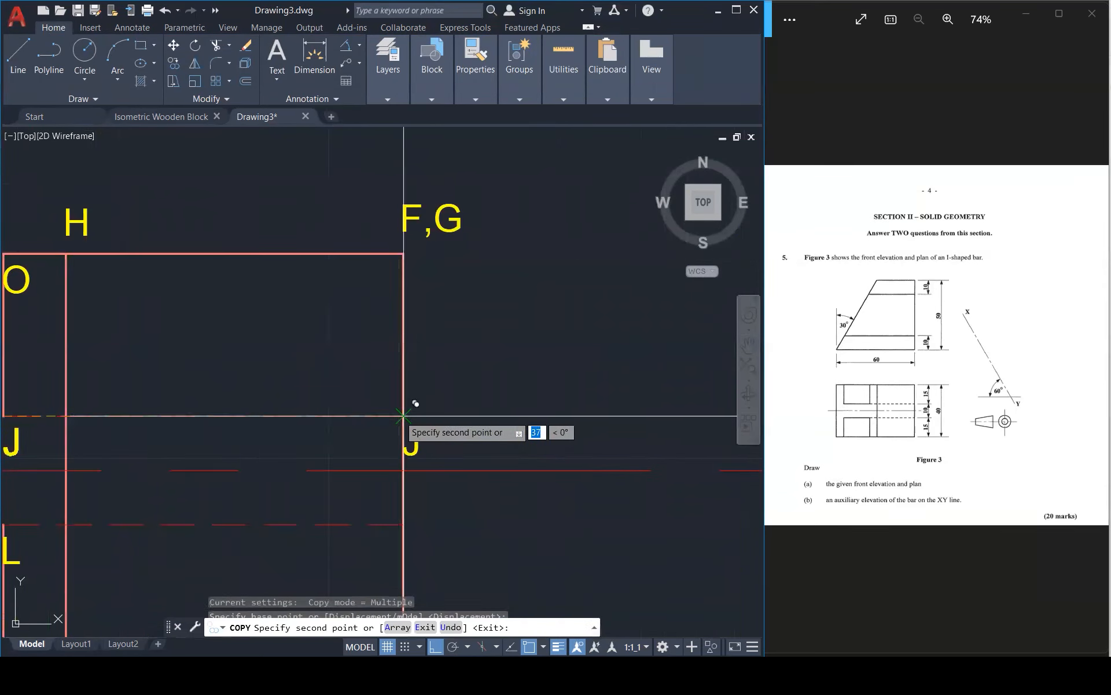
{"action": "left_click", "coordinate": [403, 524]}
{"action": "key", "text": "Escape"}
Relabel the two copied J labels on the plan's right edge as Q for the upper and R for the lower
{"action": "double_click", "coordinate": [408, 445]}
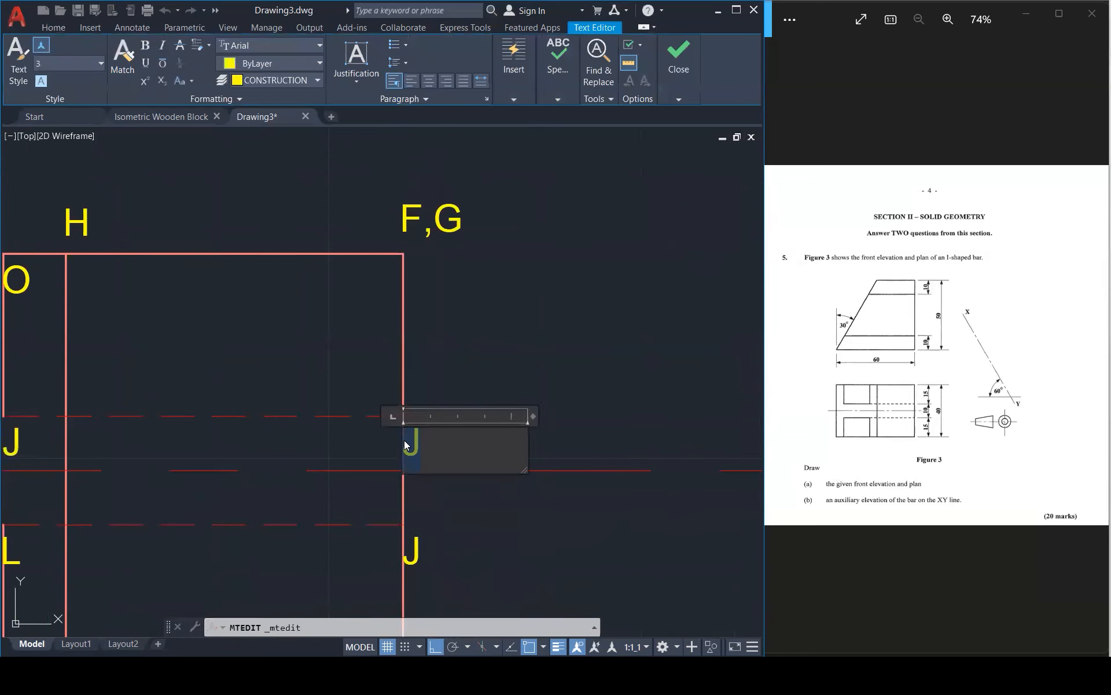
{"action": "left_click", "coordinate": [437, 550]}
{"action": "double_click", "coordinate": [428, 550]}
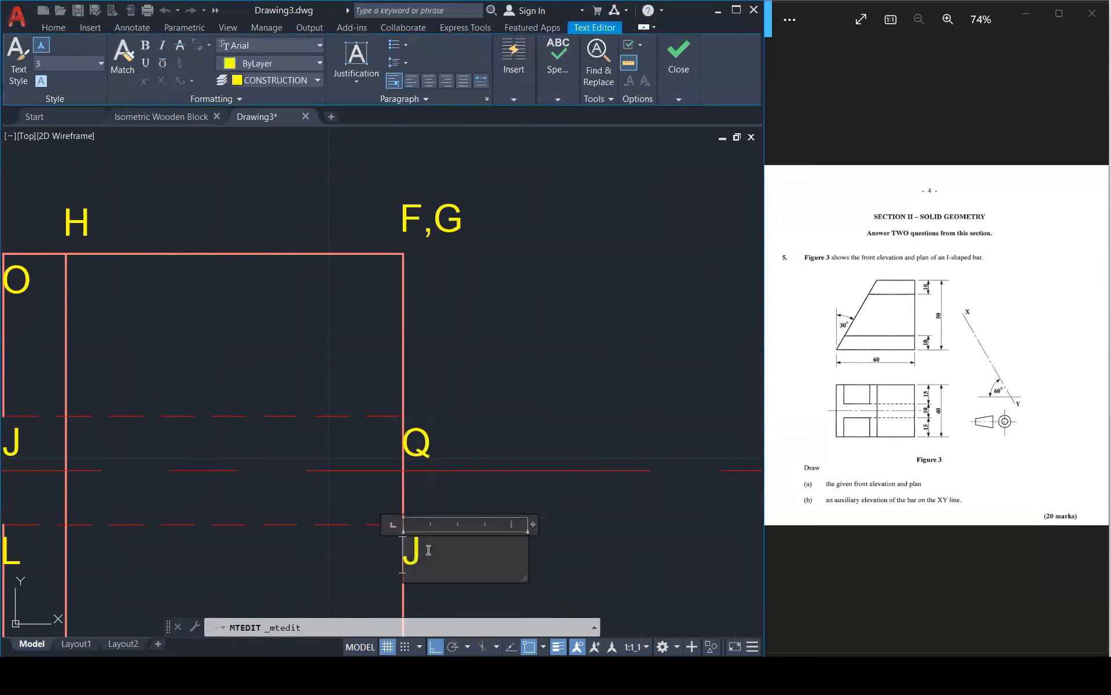
{"action": "key", "text": "Escape"}
{"action": "key", "text": "Escape"}
{"action": "key", "text": "Escape"}
Copy the plan's Q label to the right-hand end of the front elevation's upper inner line and end the copying
{"action": "scroll", "coordinate": [463, 417], "scroll_direction": "down", "scroll_amount": 4}
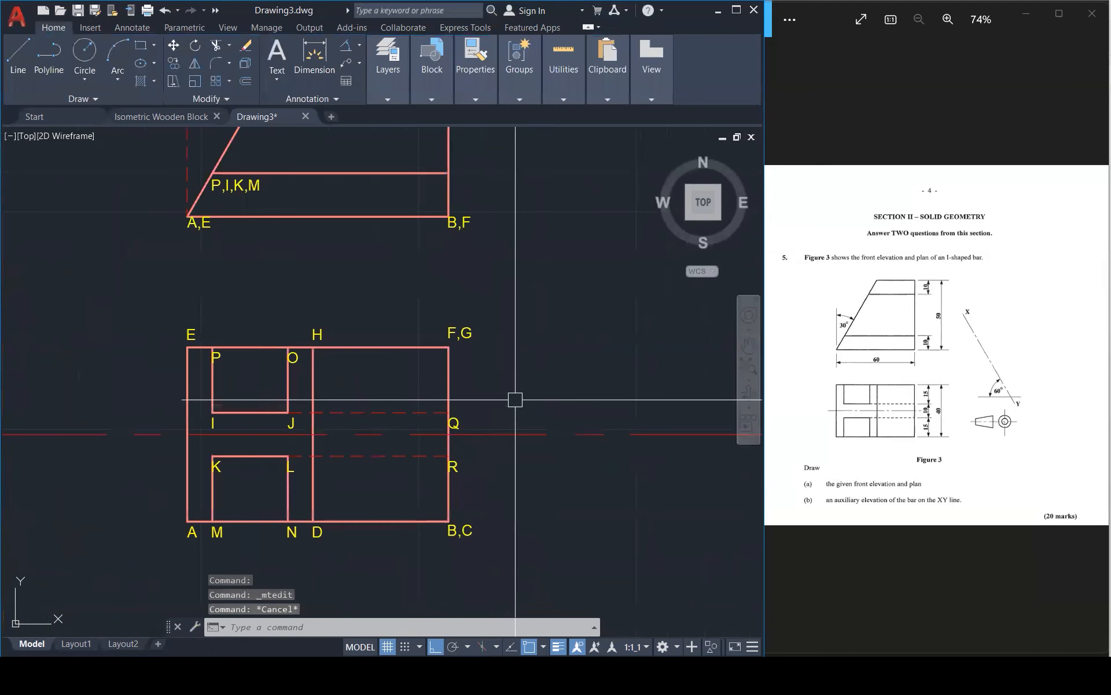
{"action": "scroll", "coordinate": [509, 393], "scroll_direction": "down", "scroll_amount": 2}
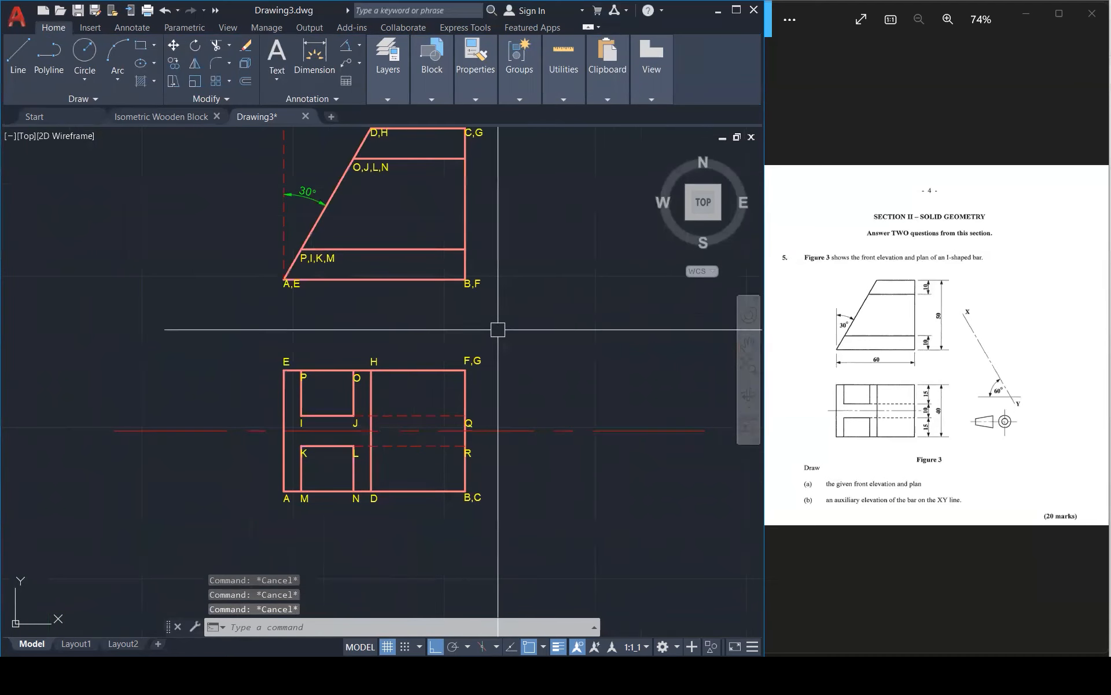
{"action": "left_click", "coordinate": [473, 423]}
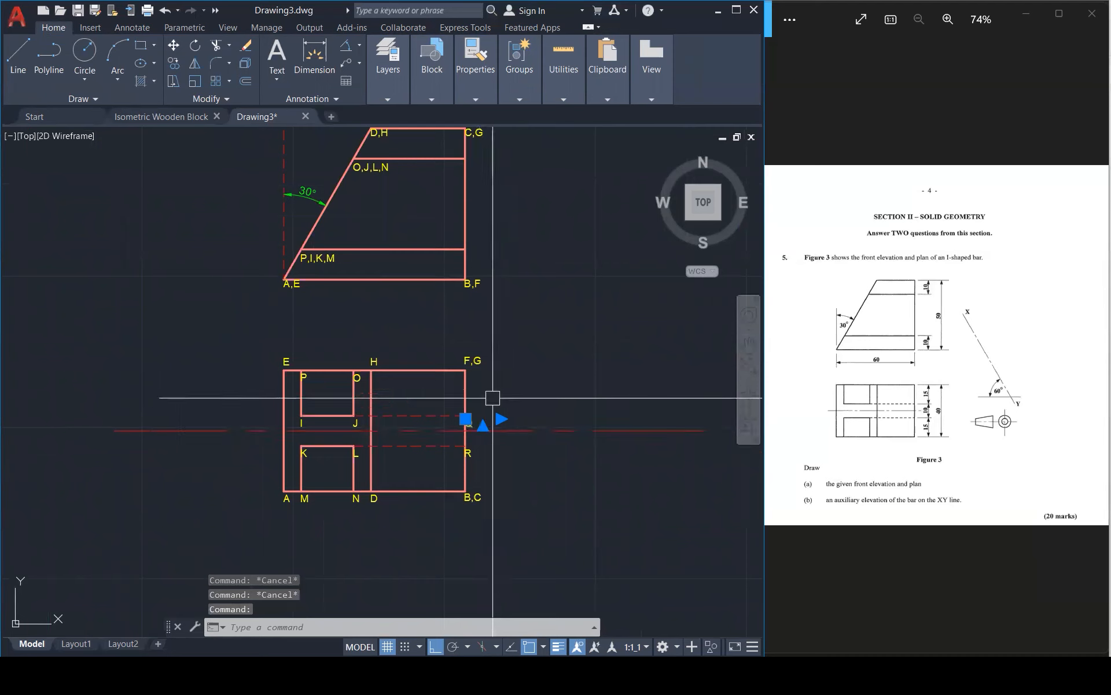
{"action": "key", "text": "Return"}
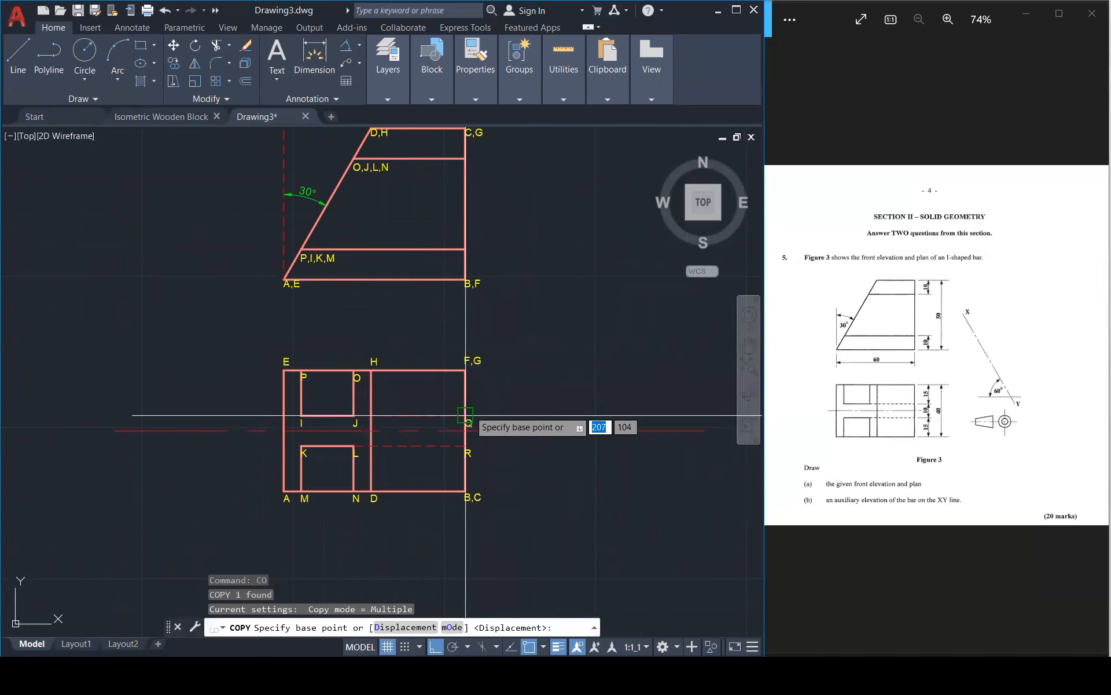
{"action": "left_click", "coordinate": [466, 419]}
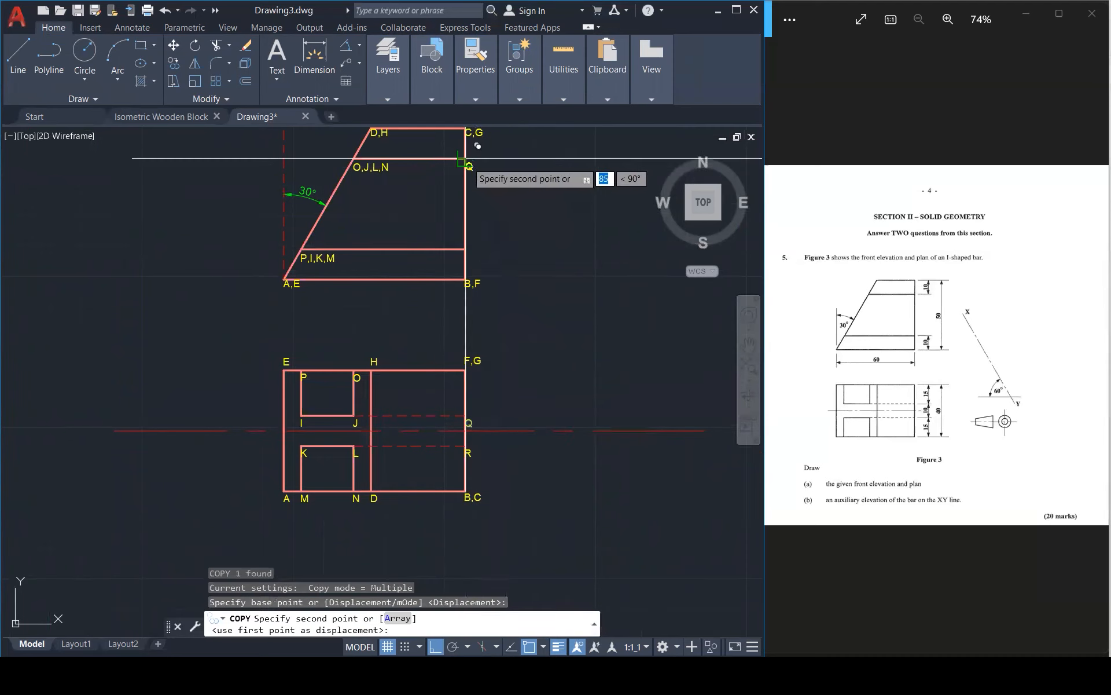
{"action": "left_click", "coordinate": [465, 158]}
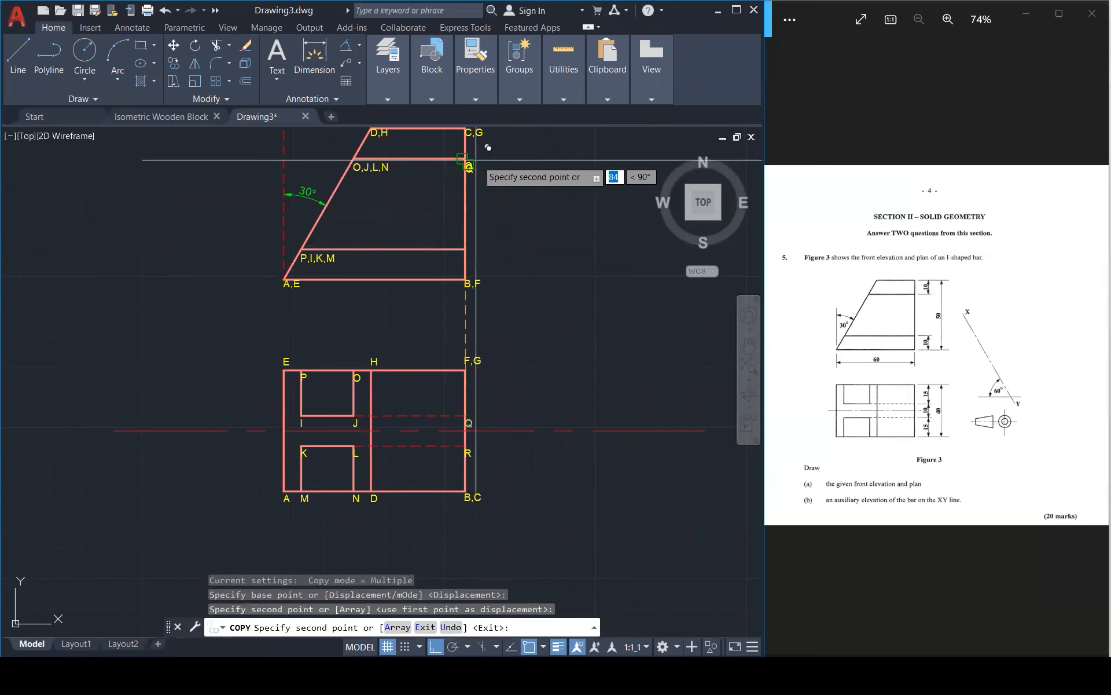
{"action": "key", "text": "Escape"}
{"action": "key", "text": "Escape"}
{"action": "key", "text": "Escape"}
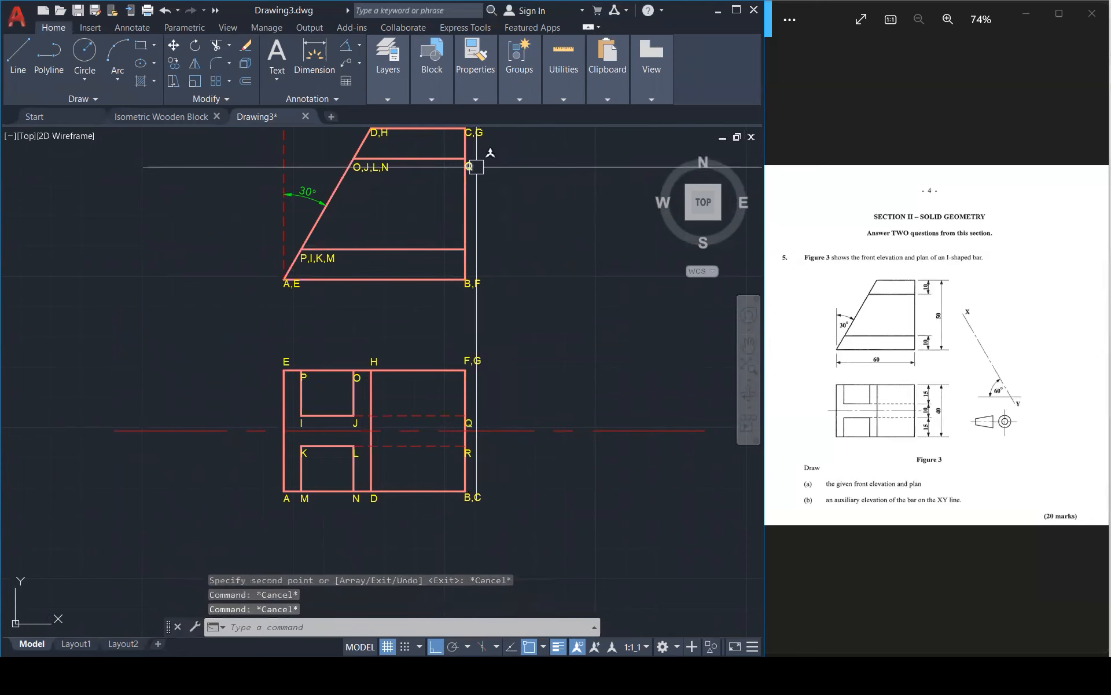
Change the Q label on the front elevation's upper inner line and the Q label in the plan to Q,R
{"action": "double_click", "coordinate": [476, 166]}
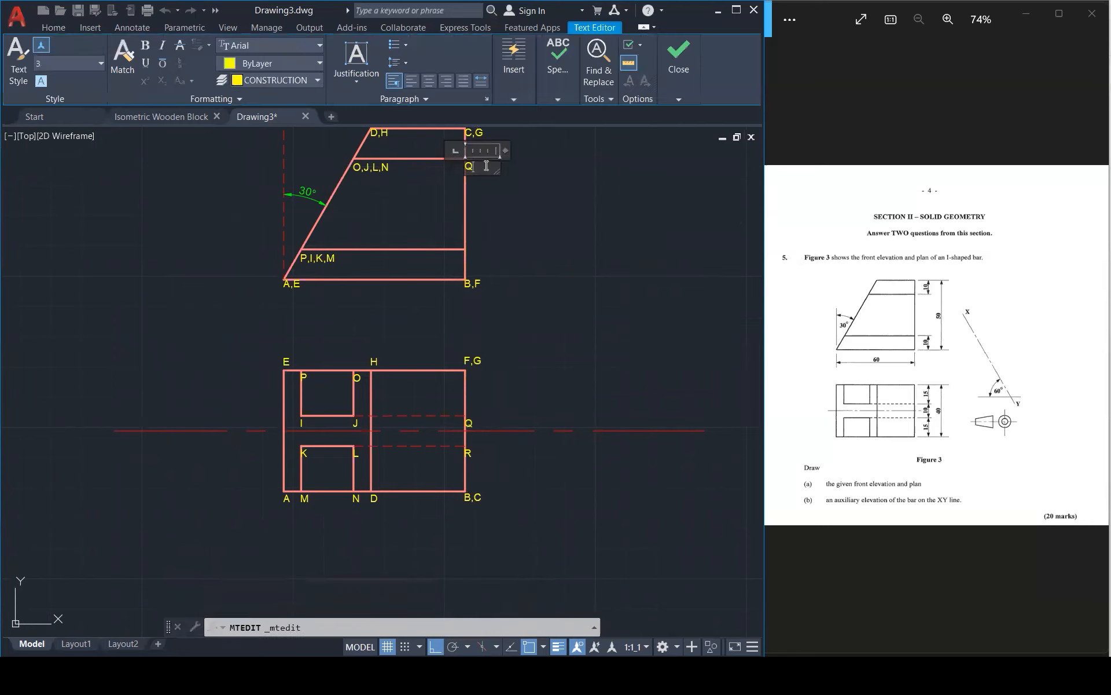
{"action": "left_click", "coordinate": [479, 397]}
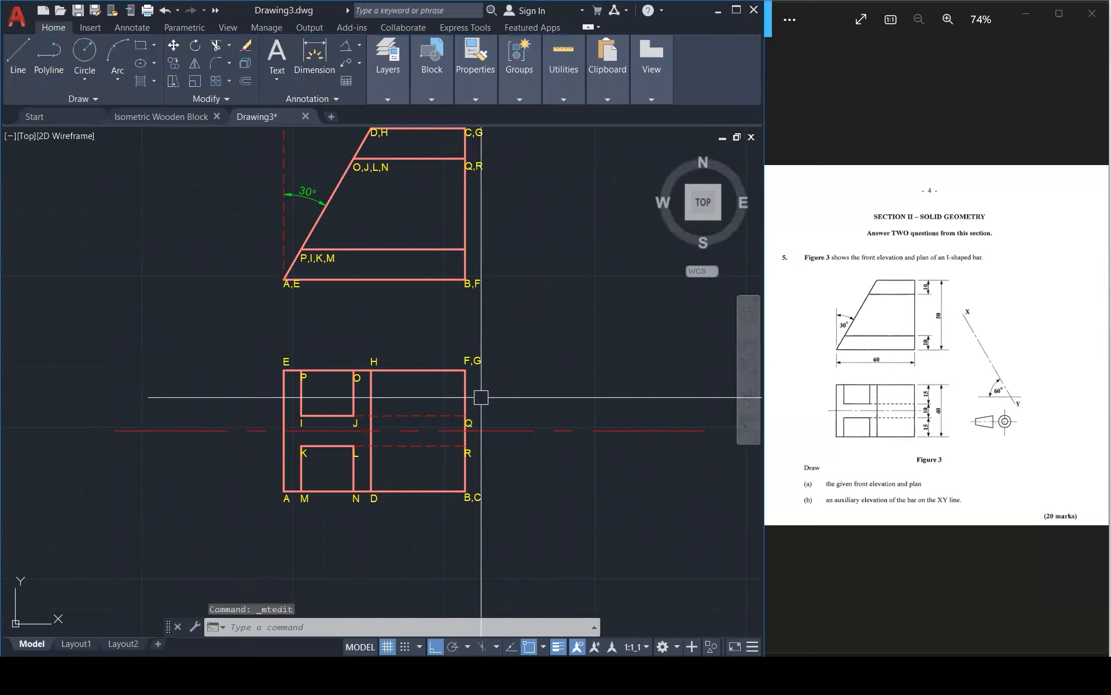
{"action": "scroll", "coordinate": [468, 422], "scroll_direction": "up", "scroll_amount": 4}
{"action": "double_click", "coordinate": [466, 417]}
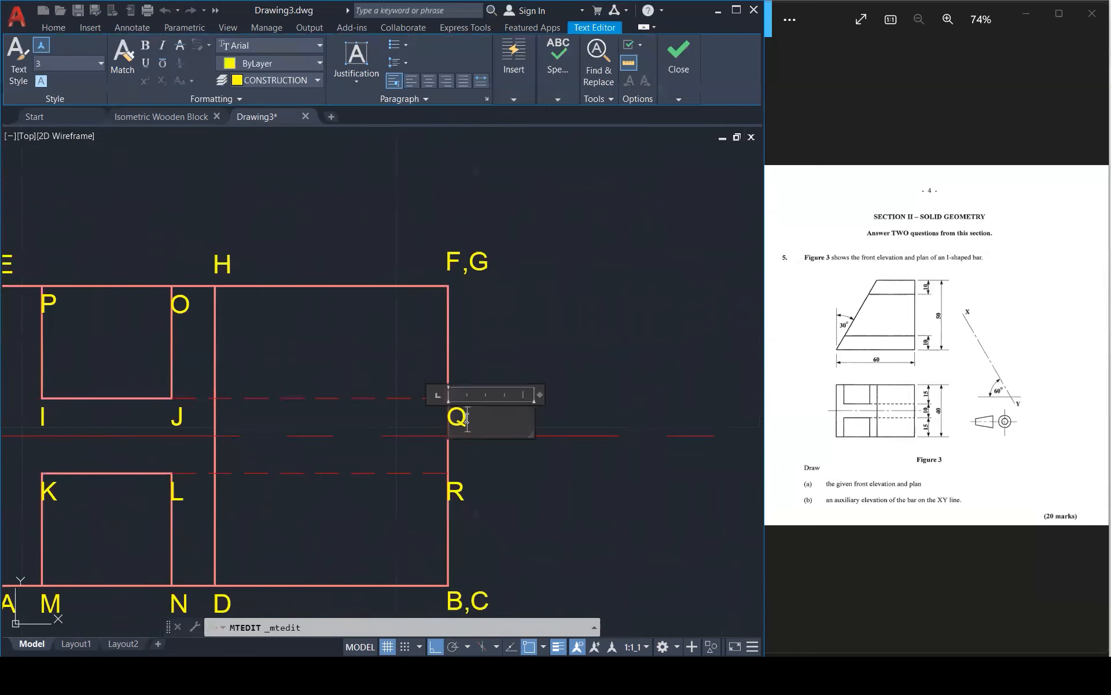
{"action": "left_click", "coordinate": [558, 335]}
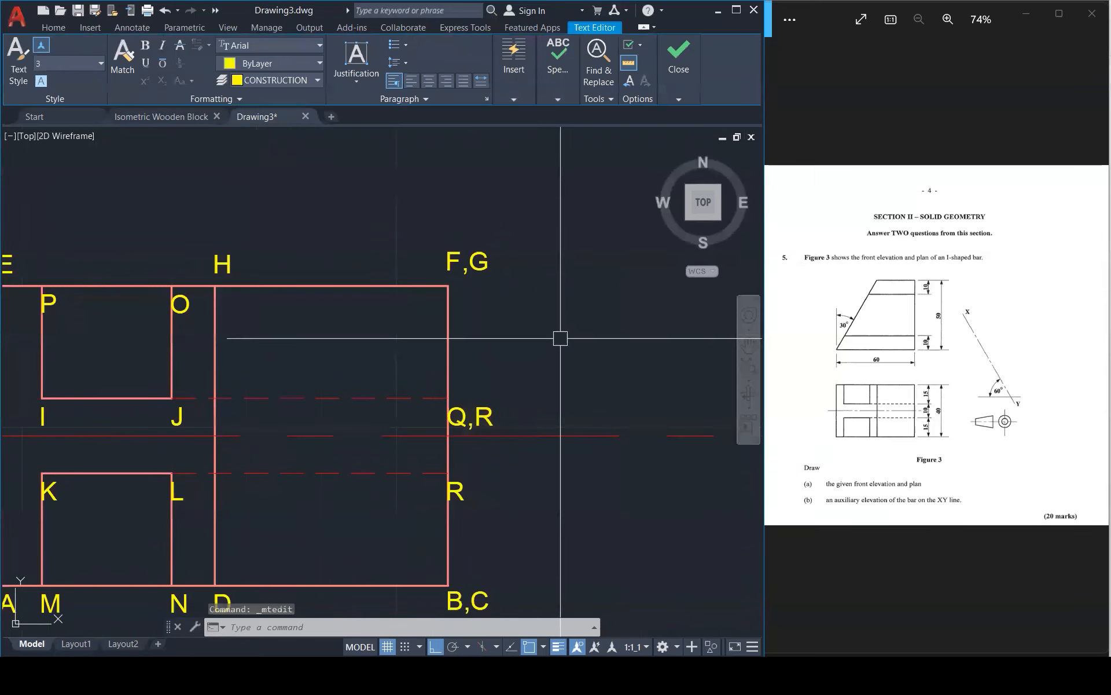
Change the R label at the end of the plan's lower hidden line to S,T
{"action": "double_click", "coordinate": [460, 490]}
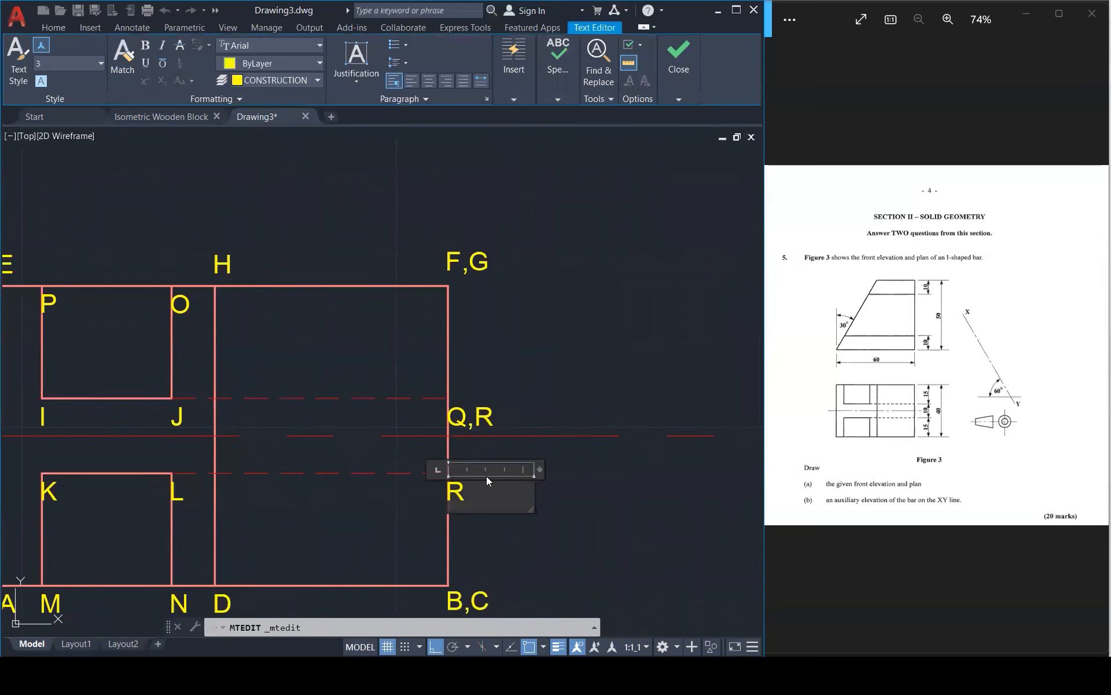
{"action": "scroll", "coordinate": [491, 473], "scroll_direction": "down", "scroll_amount": 2}
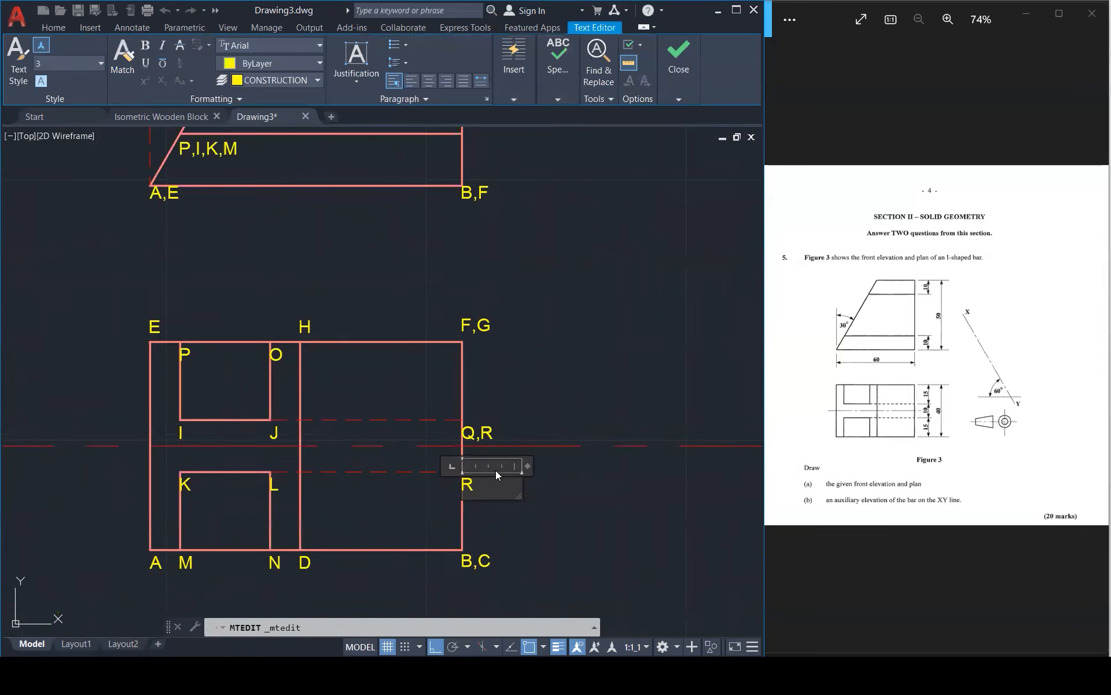
{"action": "scroll", "coordinate": [492, 473], "scroll_direction": "up", "scroll_amount": 3}
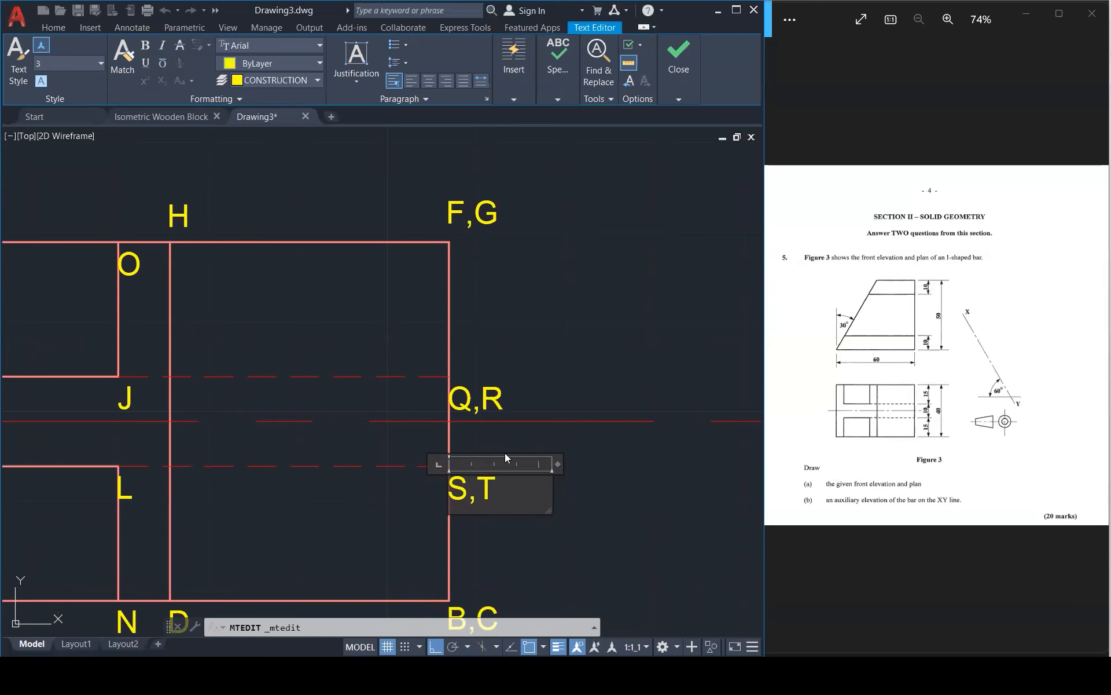
{"action": "left_click", "coordinate": [542, 367]}
{"action": "scroll", "coordinate": [541, 371], "scroll_direction": "down", "scroll_amount": 5}
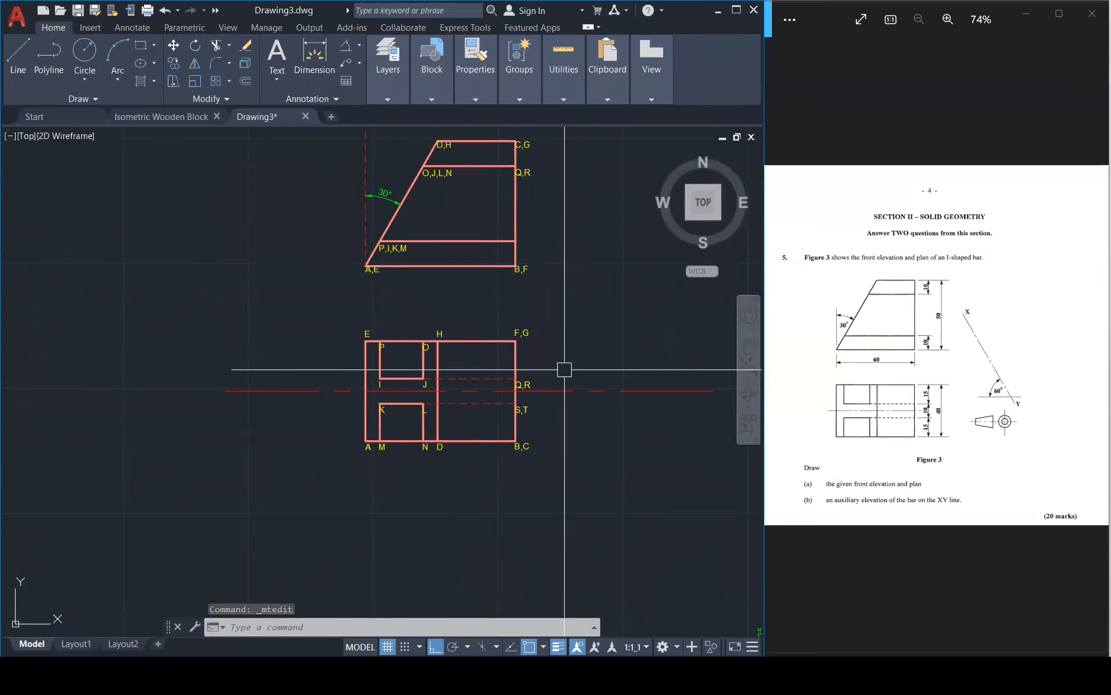
Change the first letter of the plan's S,T label to R so that it reads R,T
{"action": "mouse_move", "coordinate": [549, 387]}
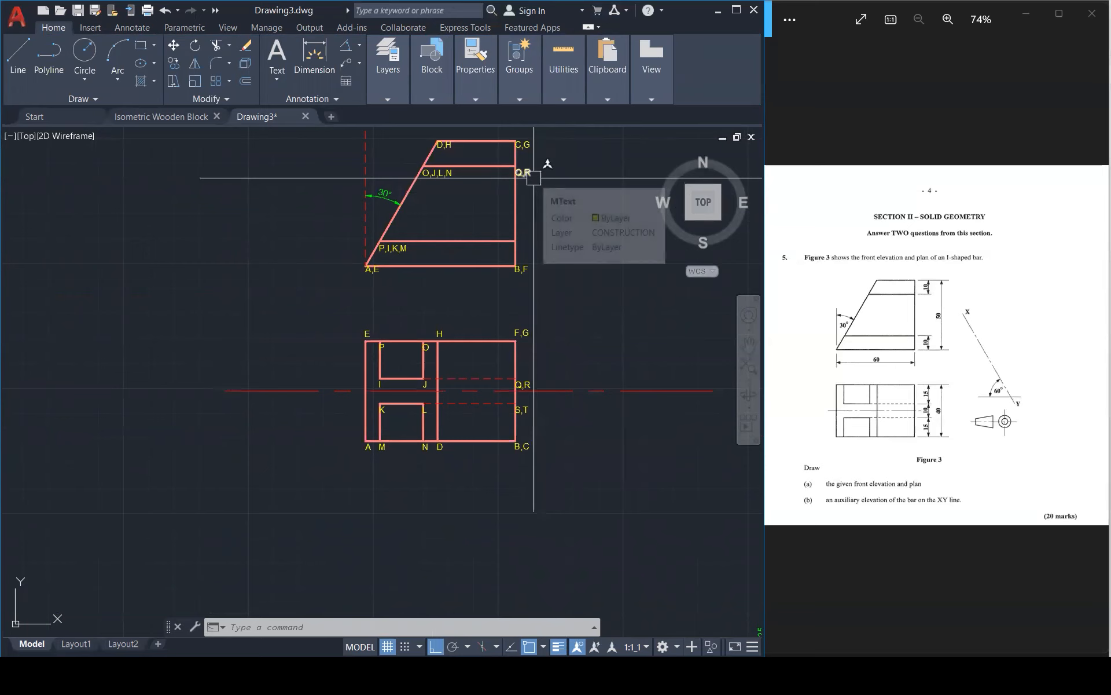
{"action": "scroll", "coordinate": [519, 393], "scroll_direction": "up", "scroll_amount": 9}
{"action": "key", "text": "Escape"}
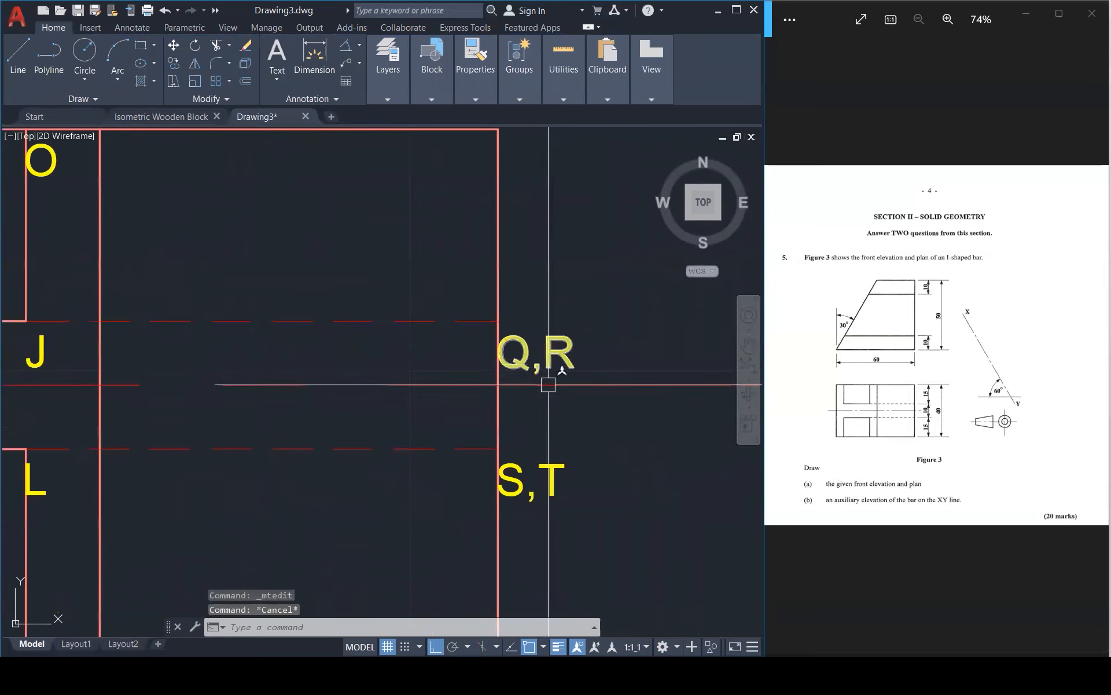
{"action": "double_click", "coordinate": [527, 472]}
{"action": "type", "text": "R"}
{"action": "left_click", "coordinate": [527, 412]}
Delete the second letter from the plan's Q,R and R,T labels, keeping the first letters and commas
{"action": "double_click", "coordinate": [545, 353]}
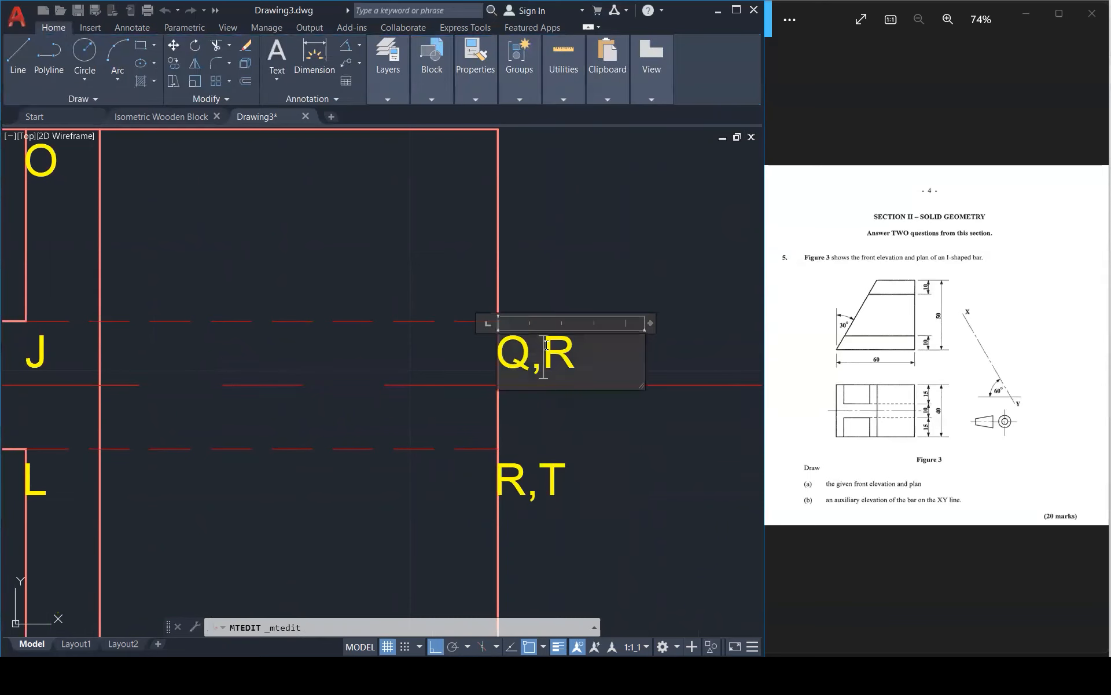
{"action": "left_click_drag", "start_coordinate": [546, 345], "coordinate": [664, 329]}
{"action": "key", "text": "BackSpace"}
{"action": "left_click", "coordinate": [645, 241]}
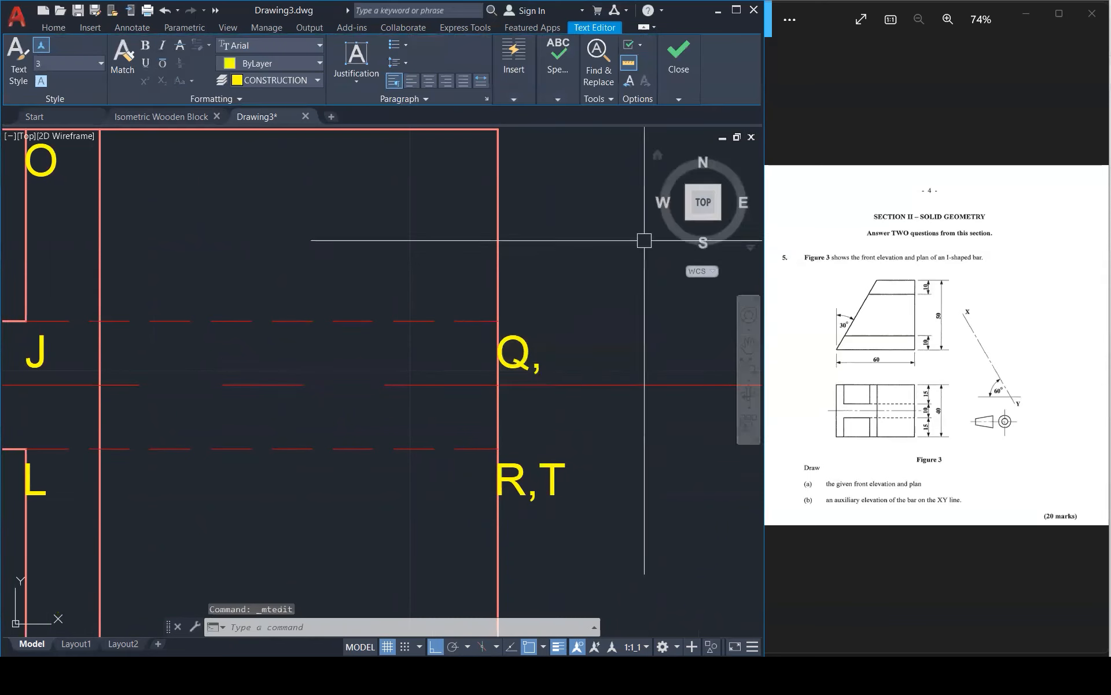
{"action": "double_click", "coordinate": [549, 476]}
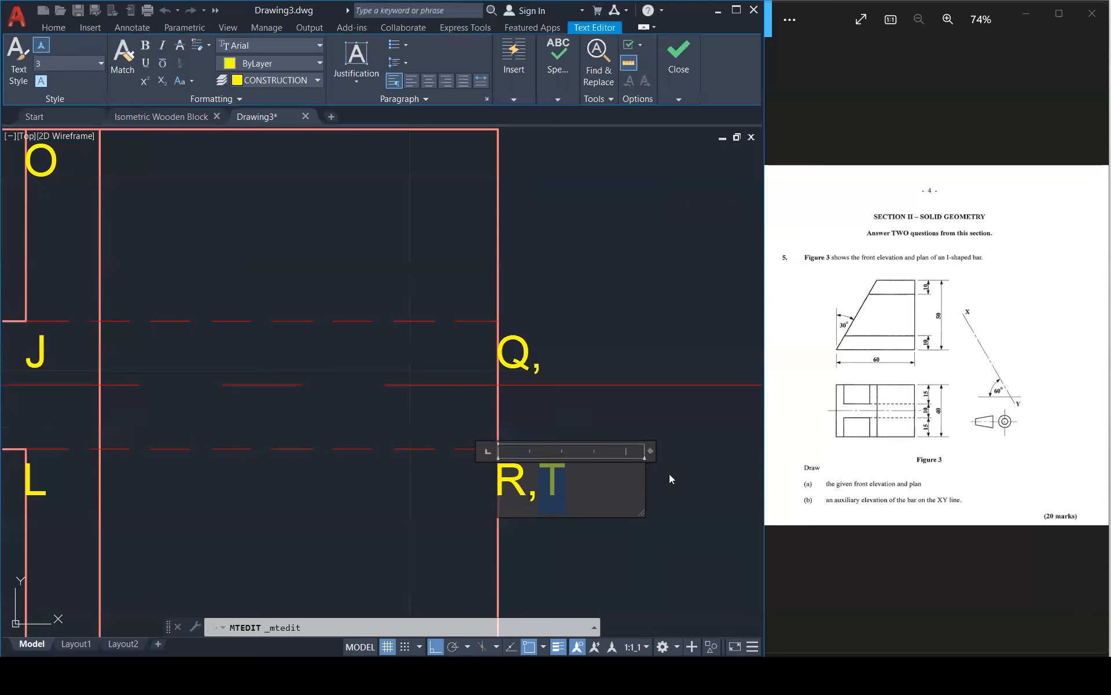
{"action": "key", "text": "BackSpace"}
{"action": "left_click", "coordinate": [645, 303]}
Copy the front elevation's Q,R label from the upper inner line's right end to the lower inner line's right end
{"action": "scroll", "coordinate": [603, 433], "scroll_direction": "down", "scroll_amount": 4}
{"action": "scroll", "coordinate": [620, 376], "scroll_direction": "down", "scroll_amount": 4}
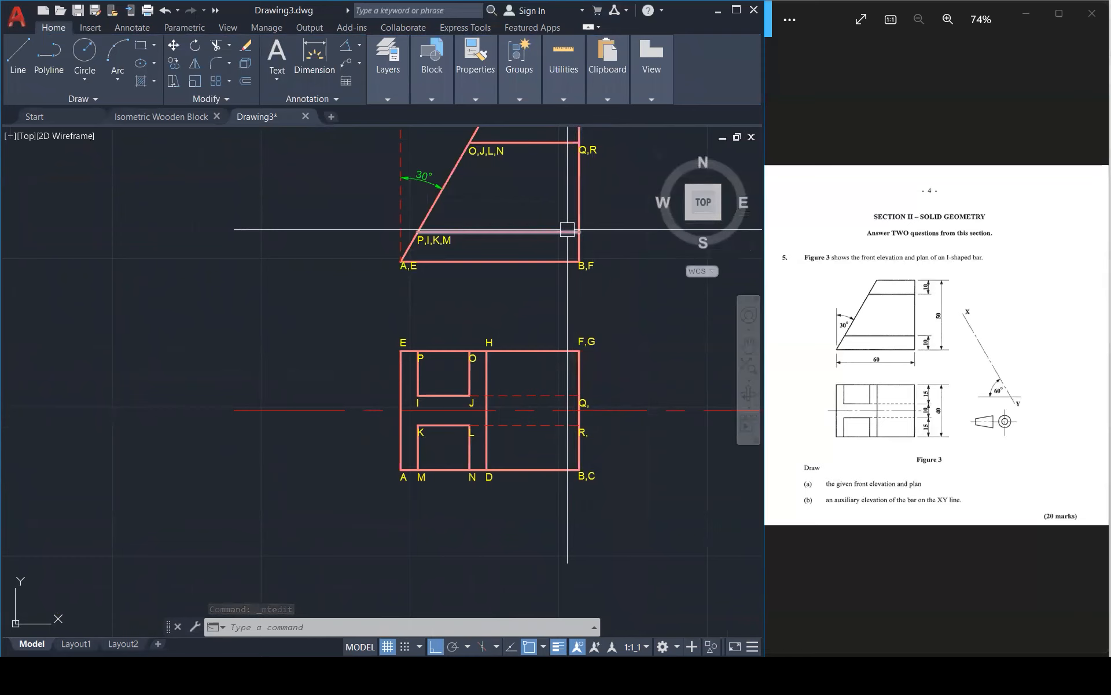
{"action": "scroll", "coordinate": [514, 304], "scroll_direction": "down", "scroll_amount": 3}
{"action": "scroll", "coordinate": [559, 216], "scroll_direction": "up", "scroll_amount": 4}
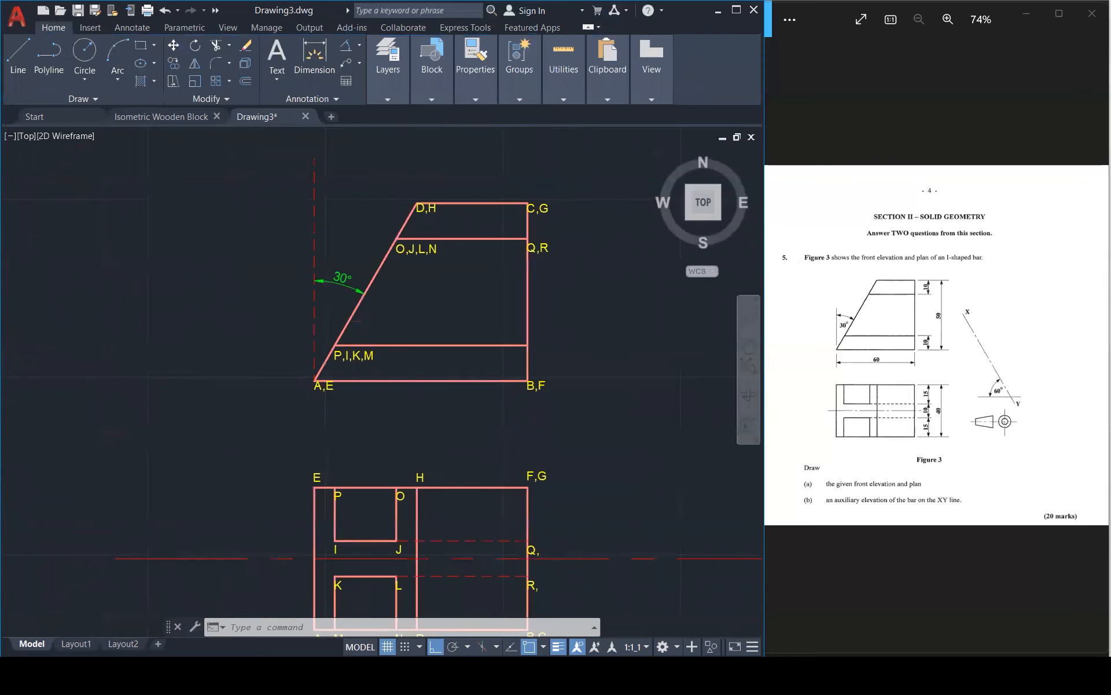
{"action": "scroll", "coordinate": [554, 207], "scroll_direction": "up", "scroll_amount": 2}
{"action": "left_click", "coordinate": [539, 272]}
{"action": "type", "text": "co"}
{"action": "key", "text": "Return"}
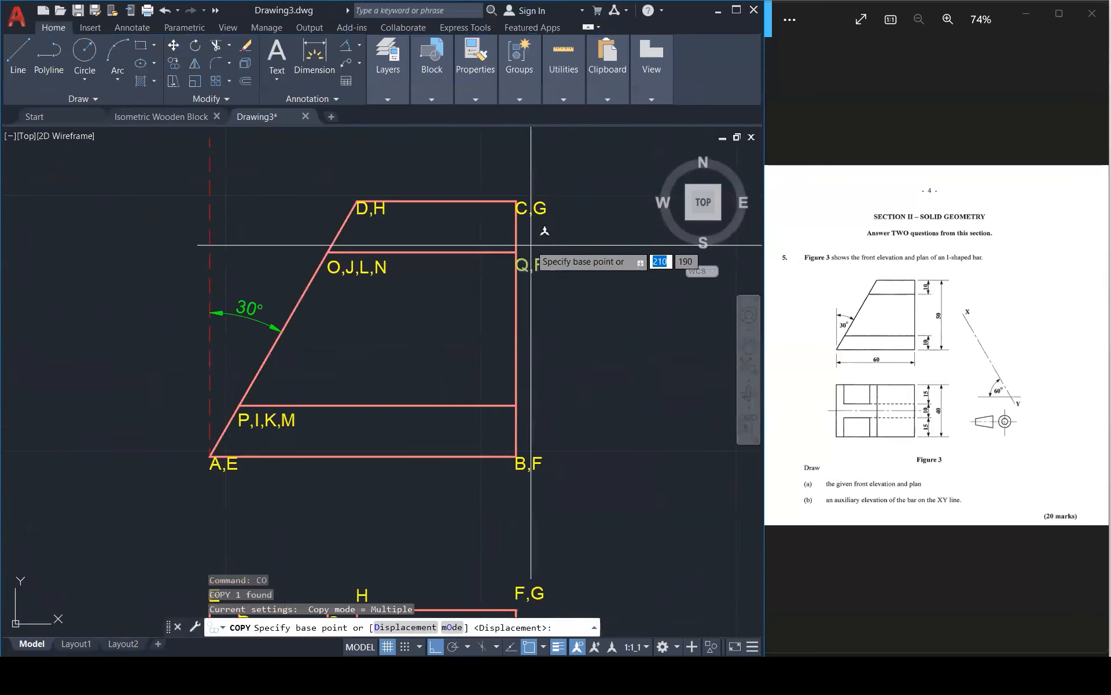
{"action": "left_click", "coordinate": [516, 253]}
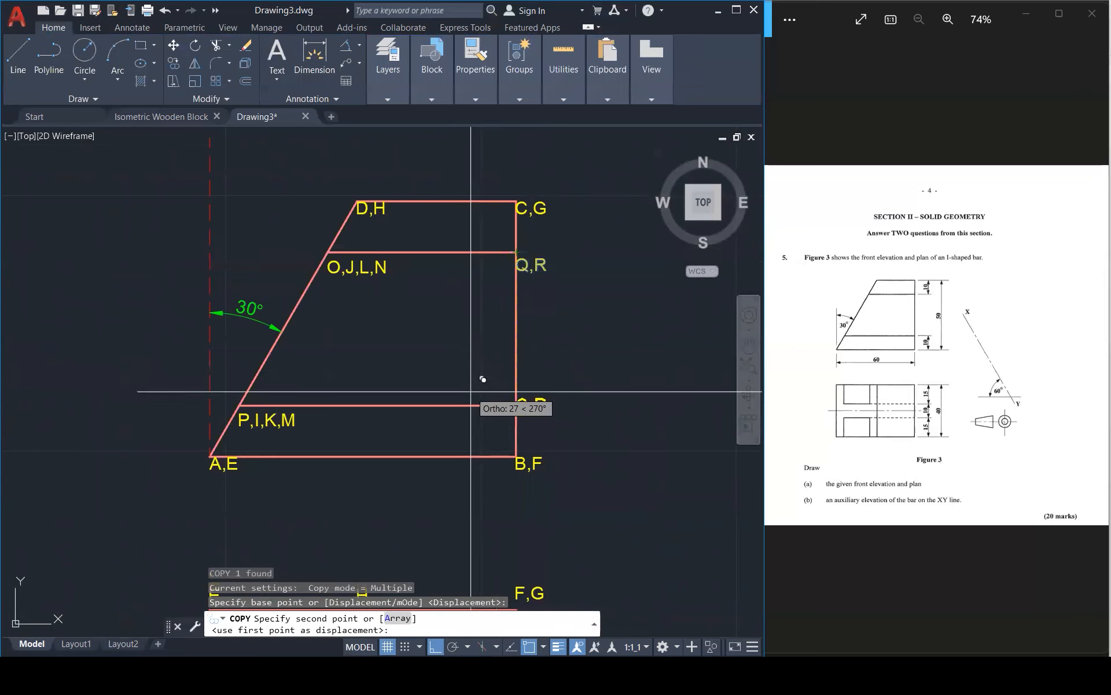
{"action": "left_click", "coordinate": [516, 405]}
{"action": "key", "text": "Return"}
Relabel the copied Q,R label on the front elevation's lower inner line as S,T
{"action": "double_click", "coordinate": [536, 418]}
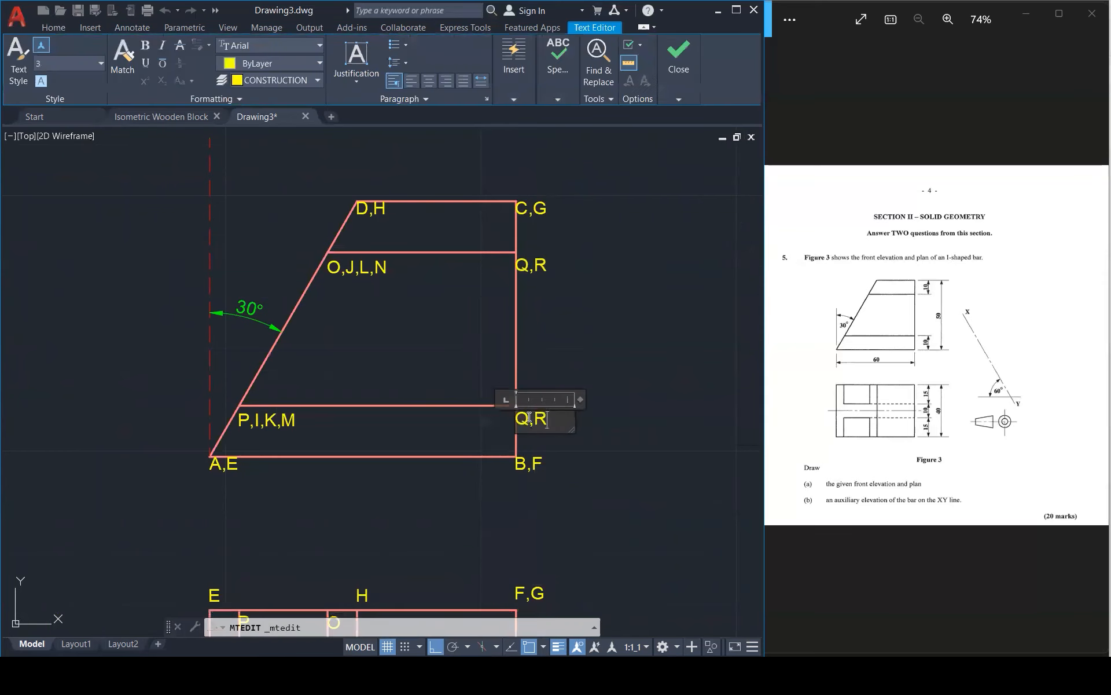
{"action": "type", "text": "S,T"}
{"action": "left_click", "coordinate": [560, 307]}
Add T to the plan's Q label on the upper hidden line so that it reads Q,T
{"action": "scroll", "coordinate": [561, 307], "scroll_direction": "down", "scroll_amount": 4}
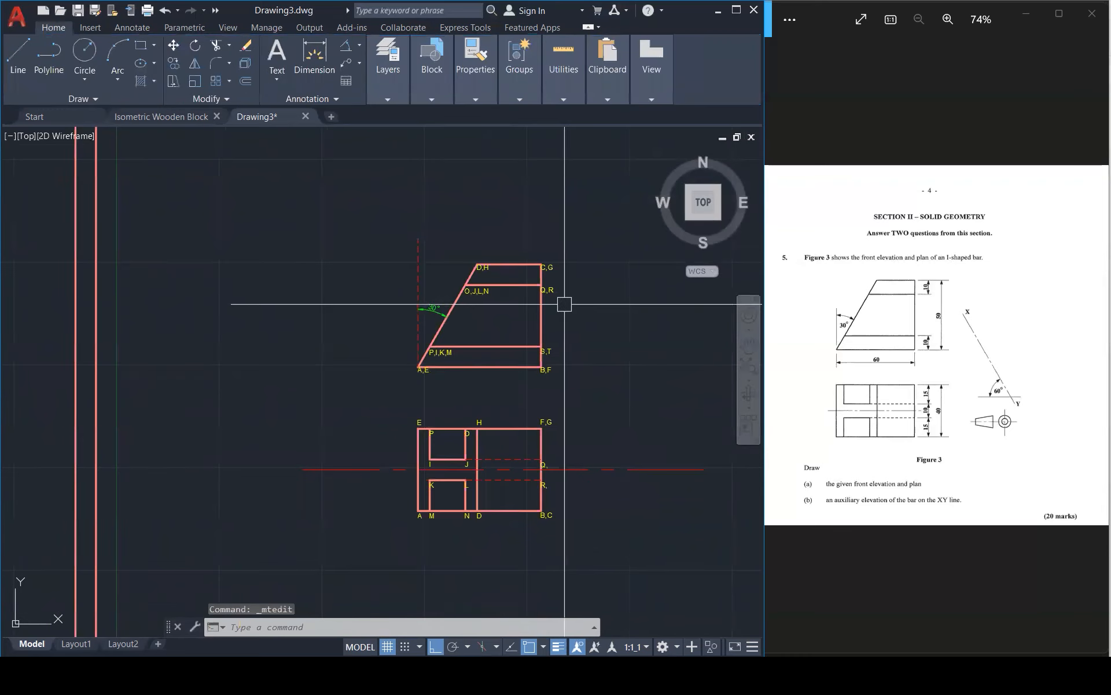
{"action": "scroll", "coordinate": [560, 482], "scroll_direction": "up", "scroll_amount": 5}
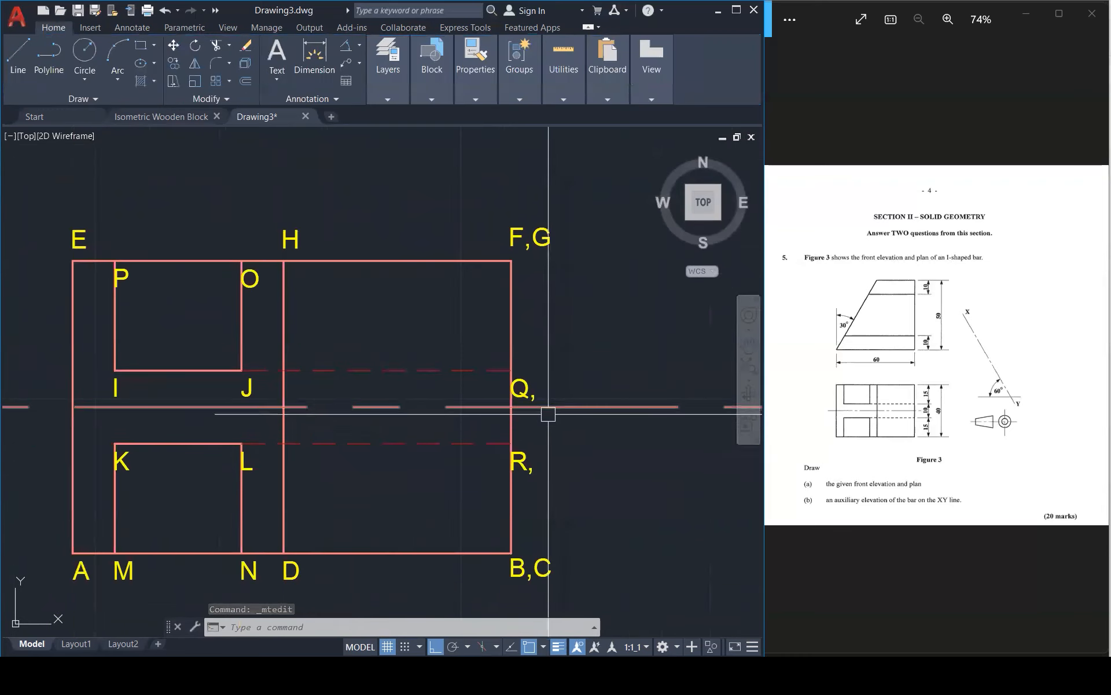
{"action": "scroll", "coordinate": [516, 443], "scroll_direction": "down", "scroll_amount": 5}
{"action": "scroll", "coordinate": [519, 438], "scroll_direction": "up", "scroll_amount": 2}
{"action": "scroll", "coordinate": [520, 438], "scroll_direction": "down", "scroll_amount": 1}
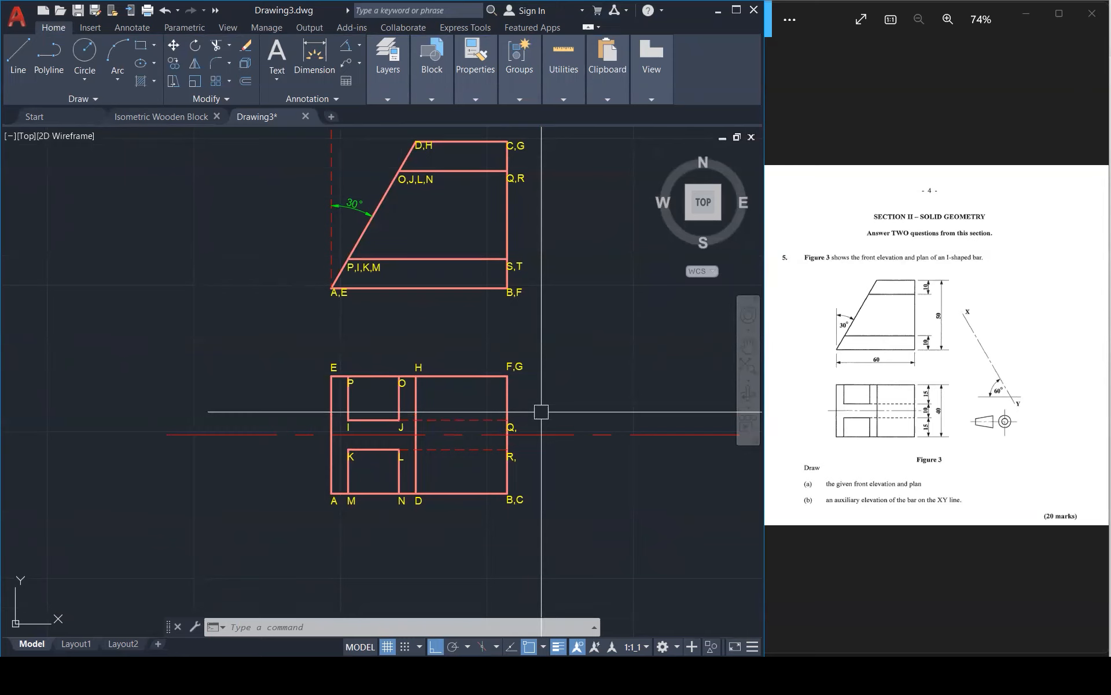
{"action": "scroll", "coordinate": [541, 411], "scroll_direction": "up", "scroll_amount": 1}
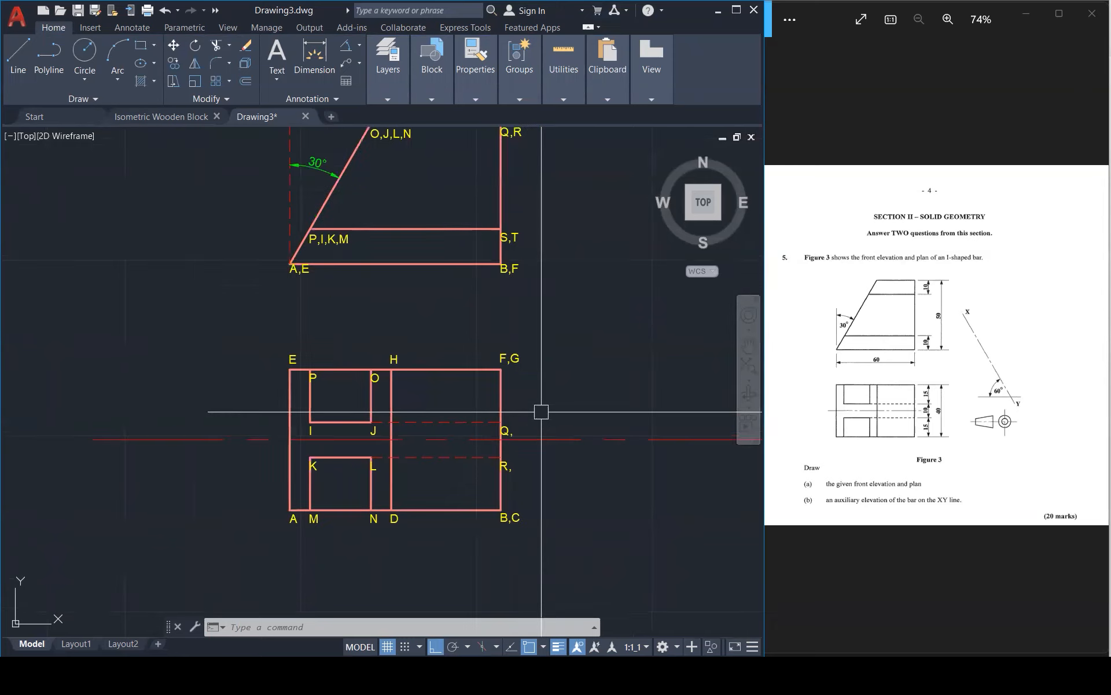
{"action": "scroll", "coordinate": [513, 439], "scroll_direction": "up", "scroll_amount": 3}
{"action": "double_click", "coordinate": [507, 432]}
{"action": "scroll", "coordinate": [507, 432], "scroll_direction": "down", "scroll_amount": 6}
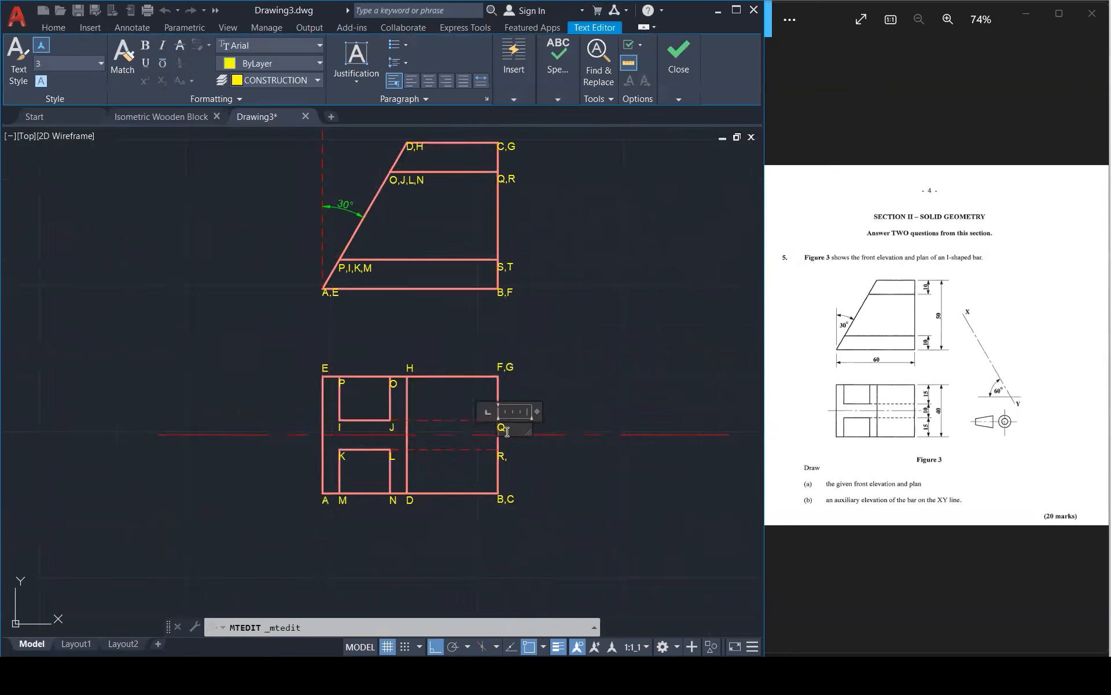
{"action": "scroll", "coordinate": [507, 432], "scroll_direction": "up", "scroll_amount": 3}
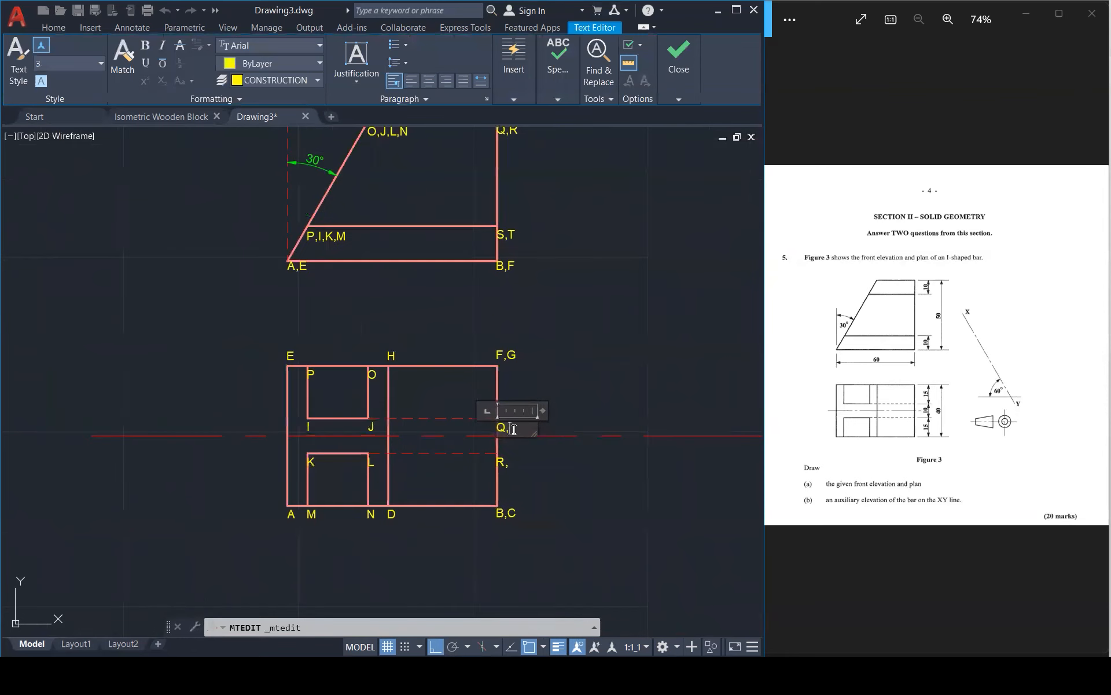
{"action": "left_click", "coordinate": [568, 382]}
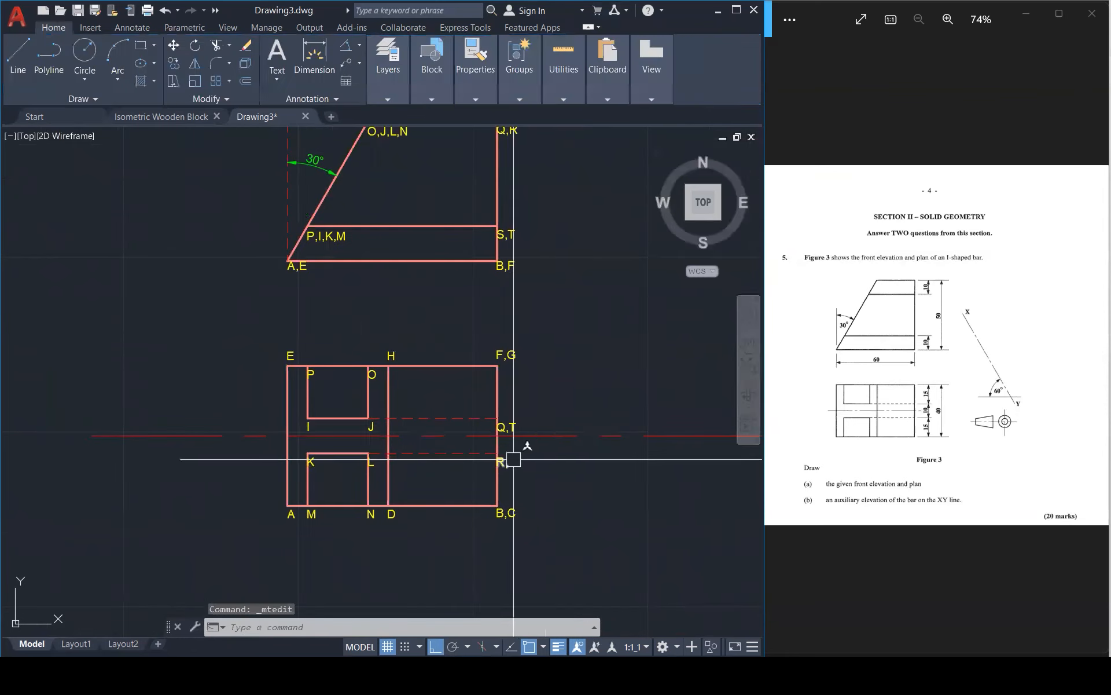
Add S to the plan's R label on the lower hidden line so that it reads R,S
{"action": "left_click", "coordinate": [503, 461]}
{"action": "double_click", "coordinate": [503, 462]}
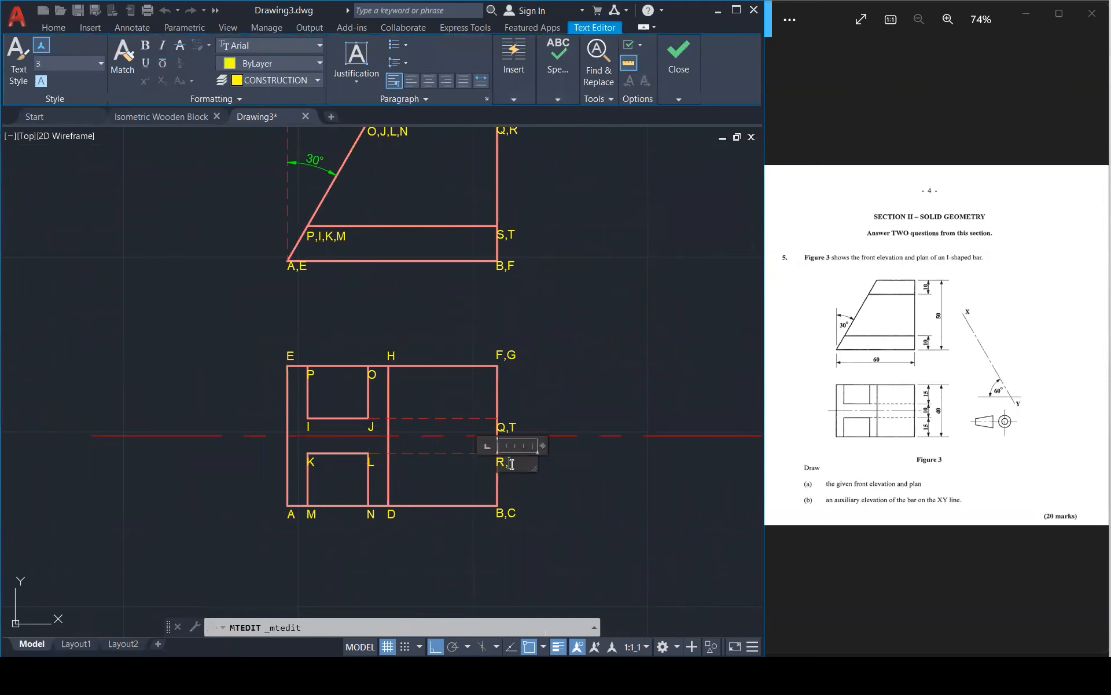
{"action": "type", "text": "S"}
{"action": "left_click", "coordinate": [558, 399]}
{"action": "key", "text": "Escape"}
{"action": "key", "text": "Escape"}
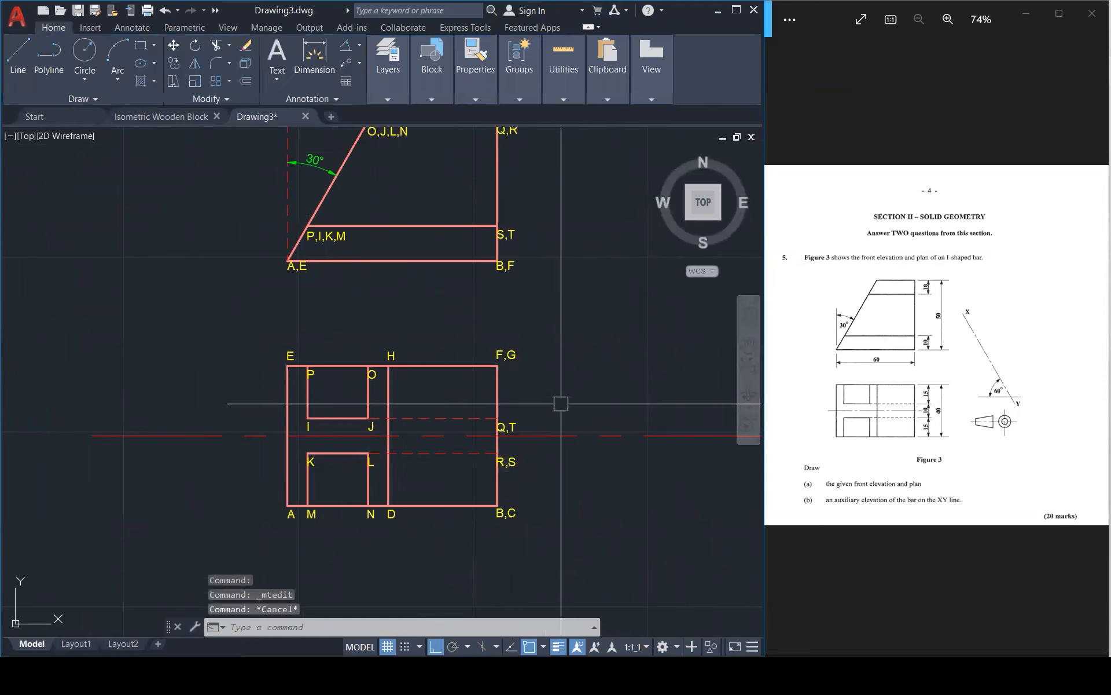
{"action": "scroll", "coordinate": [553, 405], "scroll_direction": "down", "scroll_amount": 2}
{"action": "scroll", "coordinate": [440, 448], "scroll_direction": "down", "scroll_amount": 3}
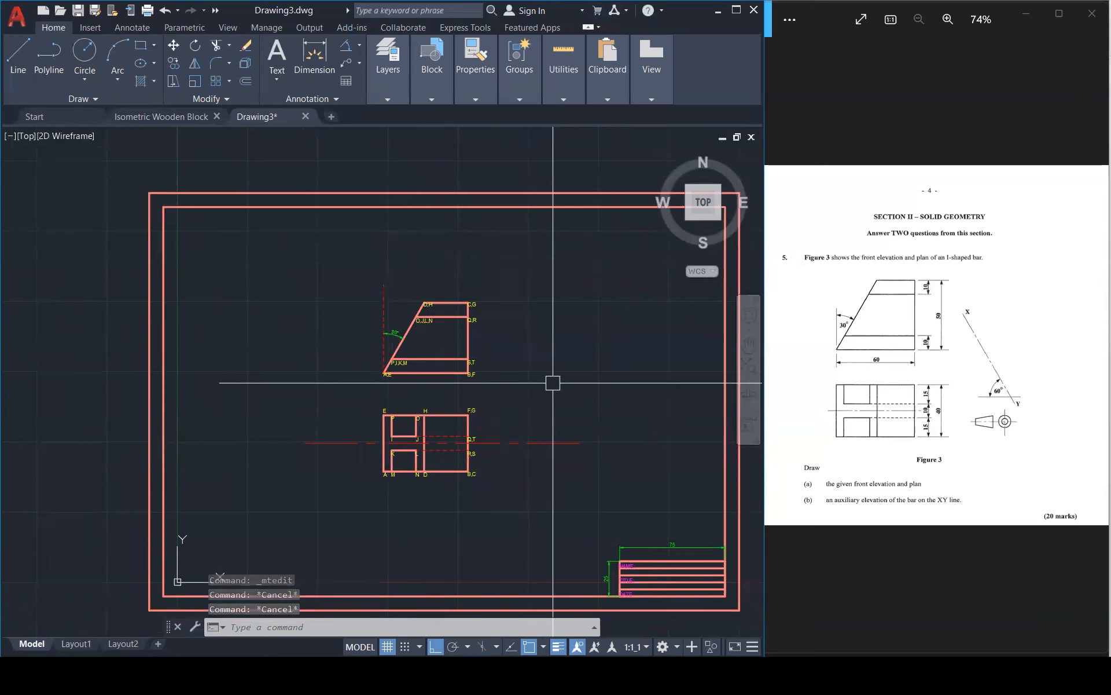
{"action": "scroll", "coordinate": [518, 405], "scroll_direction": "up", "scroll_amount": 2}
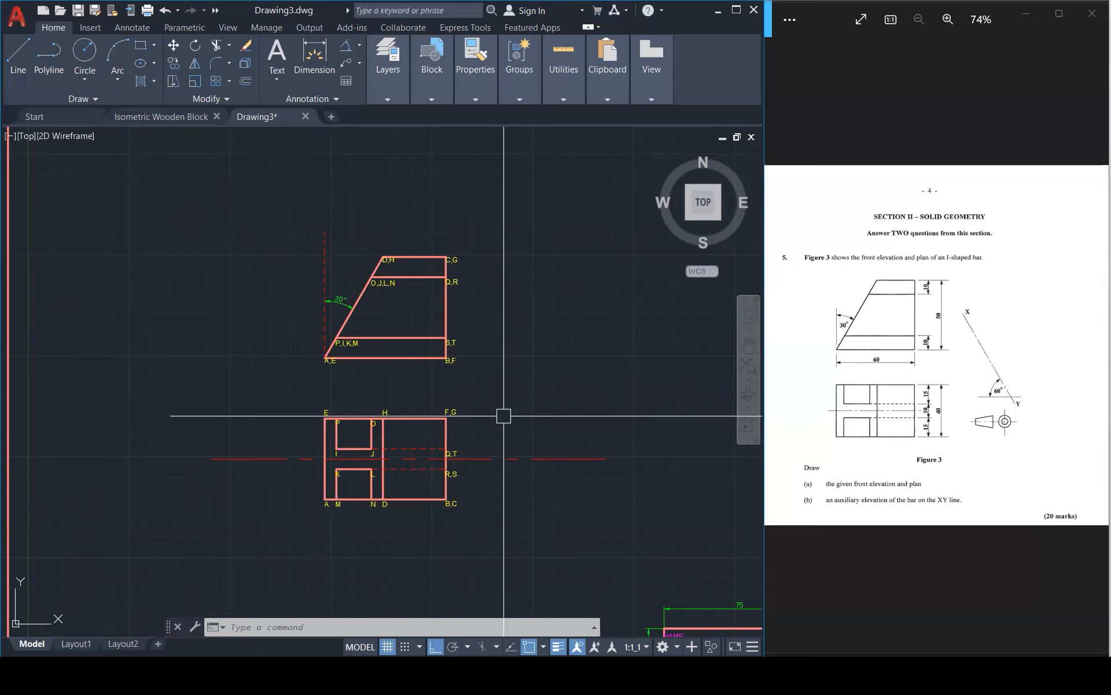
{"action": "key", "text": "Return"}
{"action": "left_click", "coordinate": [637, 418]}
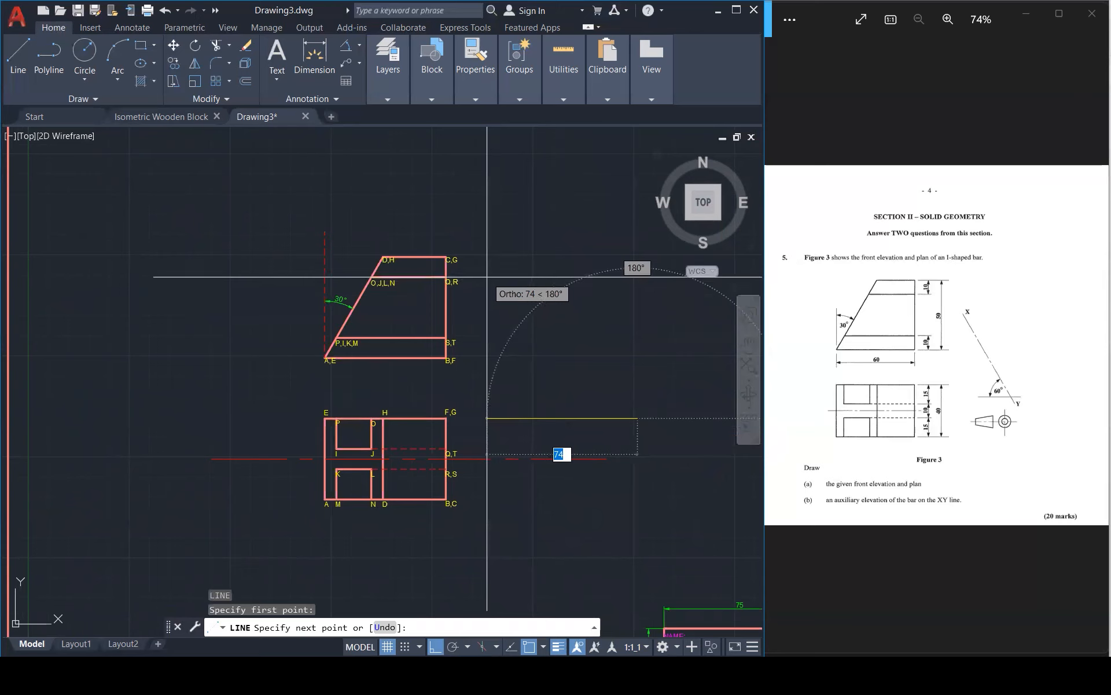
{"action": "key", "text": "F8"}
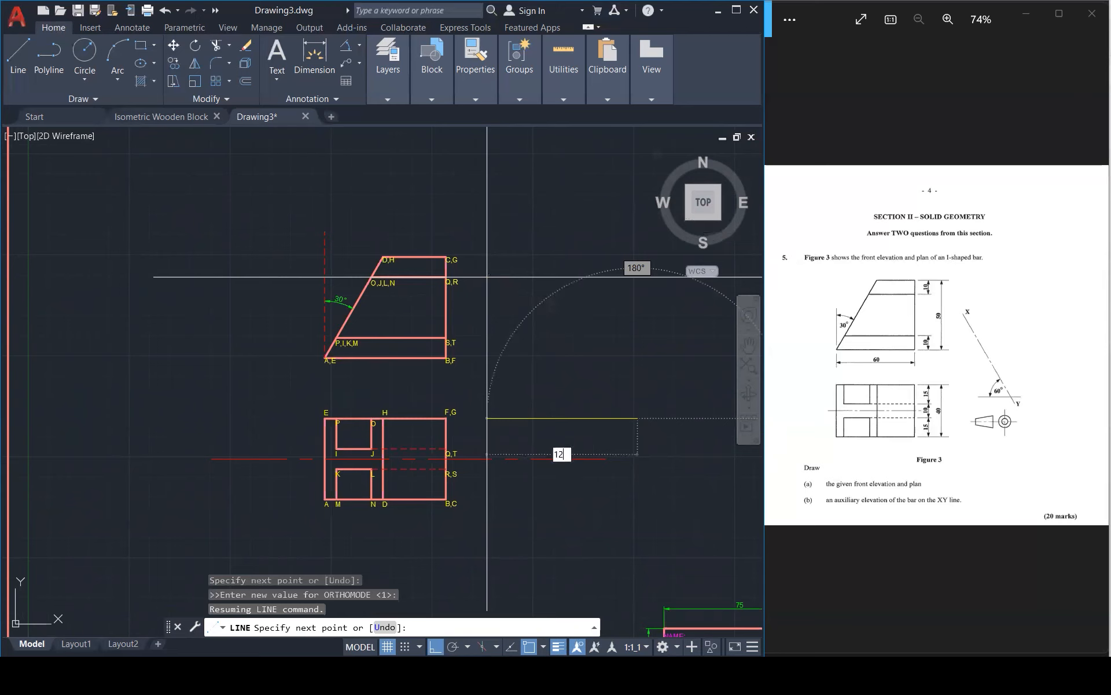
{"action": "type", "text": "120"}
{"action": "key", "text": "Return"}
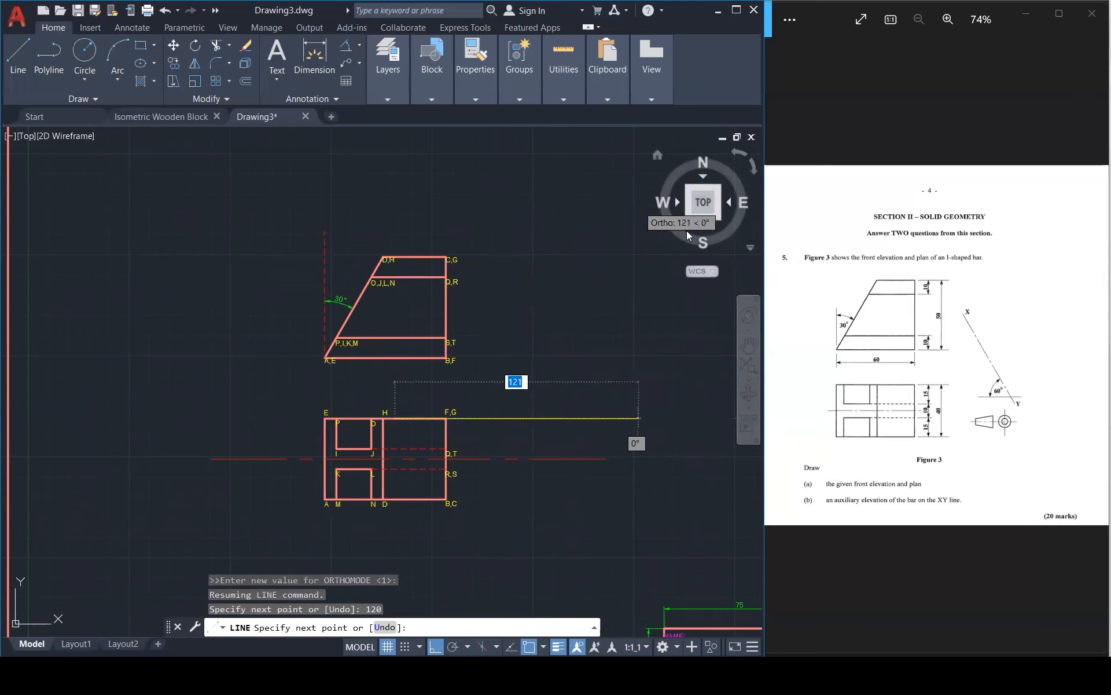
{"action": "key", "text": "Escape"}
{"action": "key", "text": "ctrl+z"}
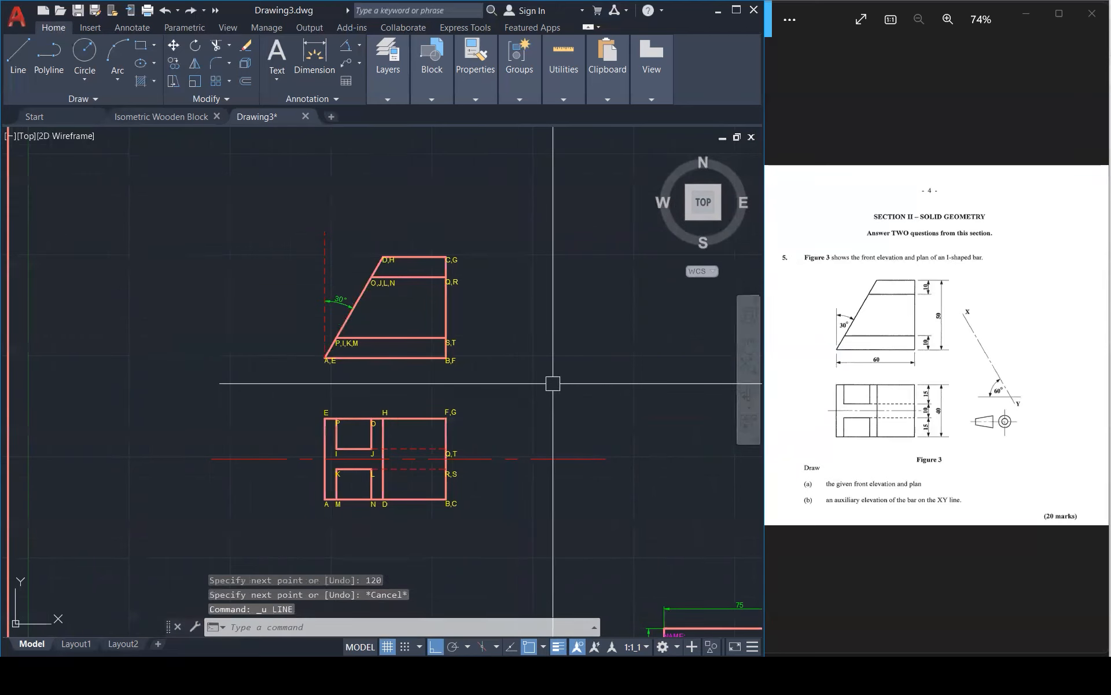
Draw the inclined XY line at a 120° angle on the open area beside the front elevation
{"action": "key", "text": "Return"}
{"action": "left_click", "coordinate": [642, 405]}
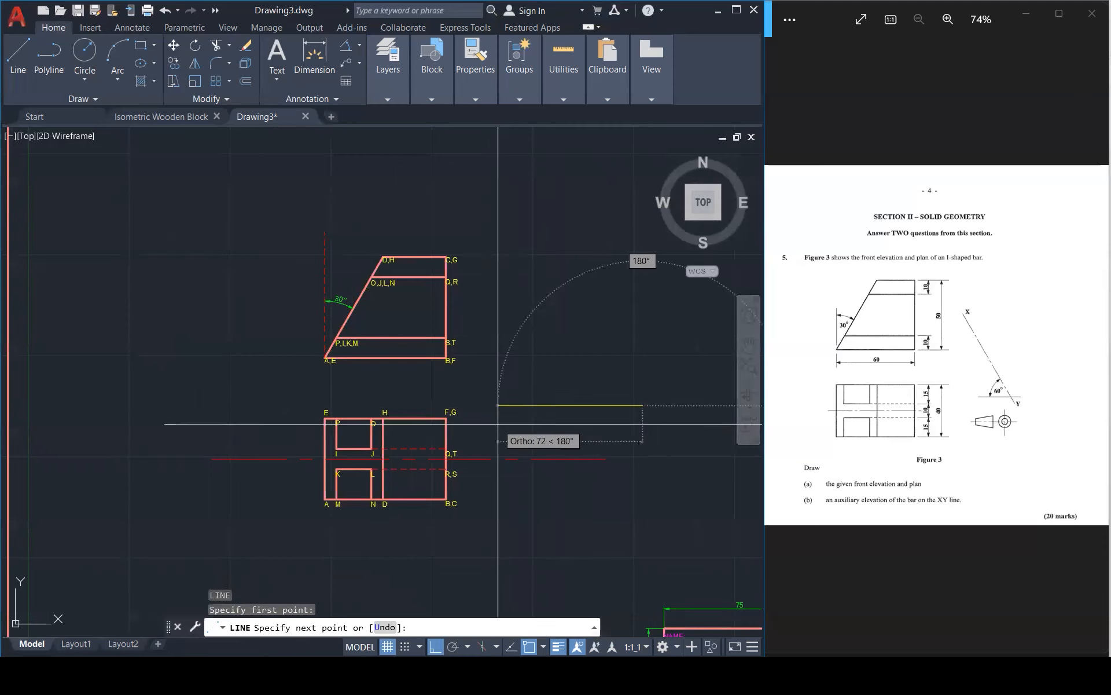
{"action": "type", "text": "<120"}
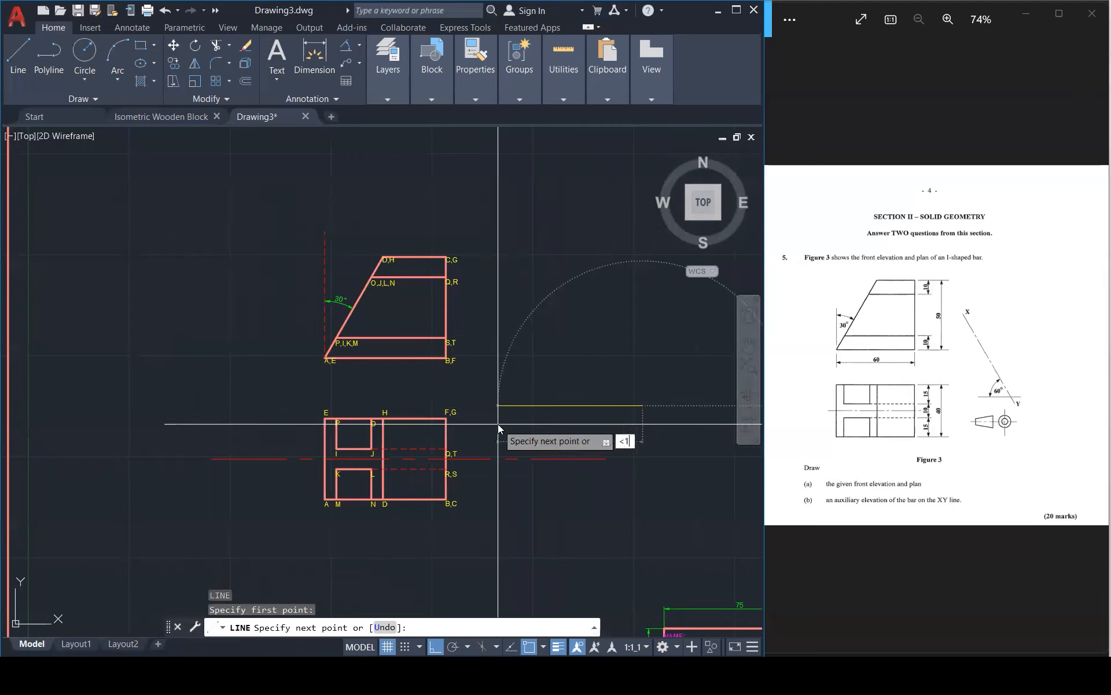
{"action": "key", "text": "Return"}
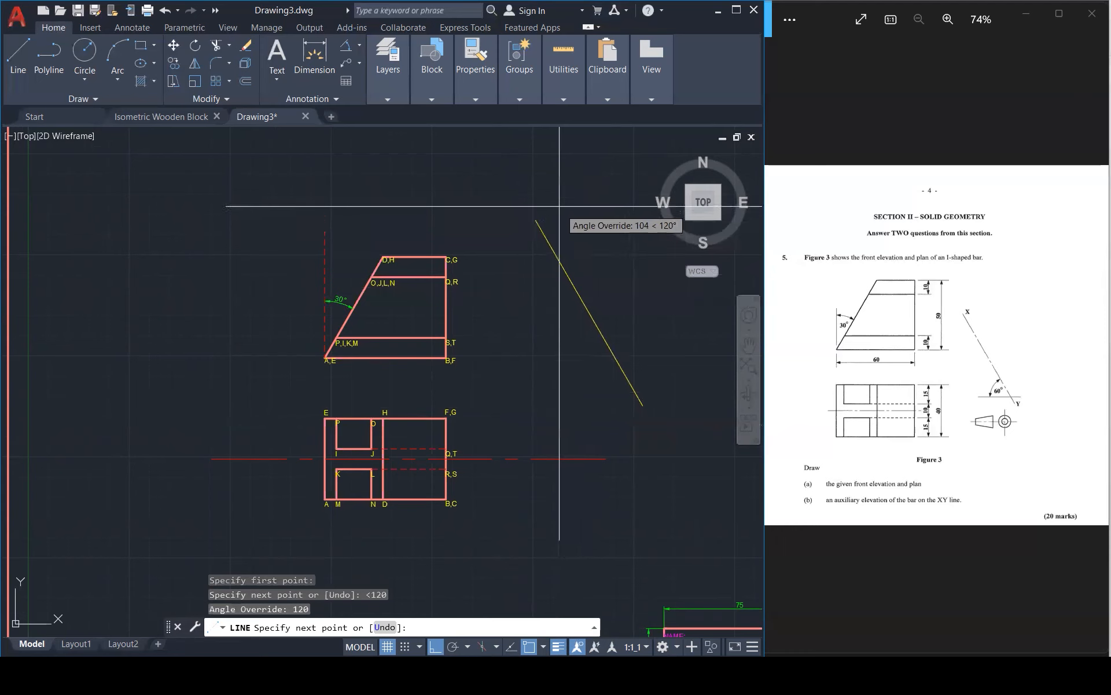
{"action": "left_click", "coordinate": [518, 188]}
{"action": "key", "text": "Escape"}
{"action": "key", "text": "Escape"}
Move the inclined XY line straight down so that it spans the height of the plan
{"action": "left_click", "coordinate": [579, 307]}
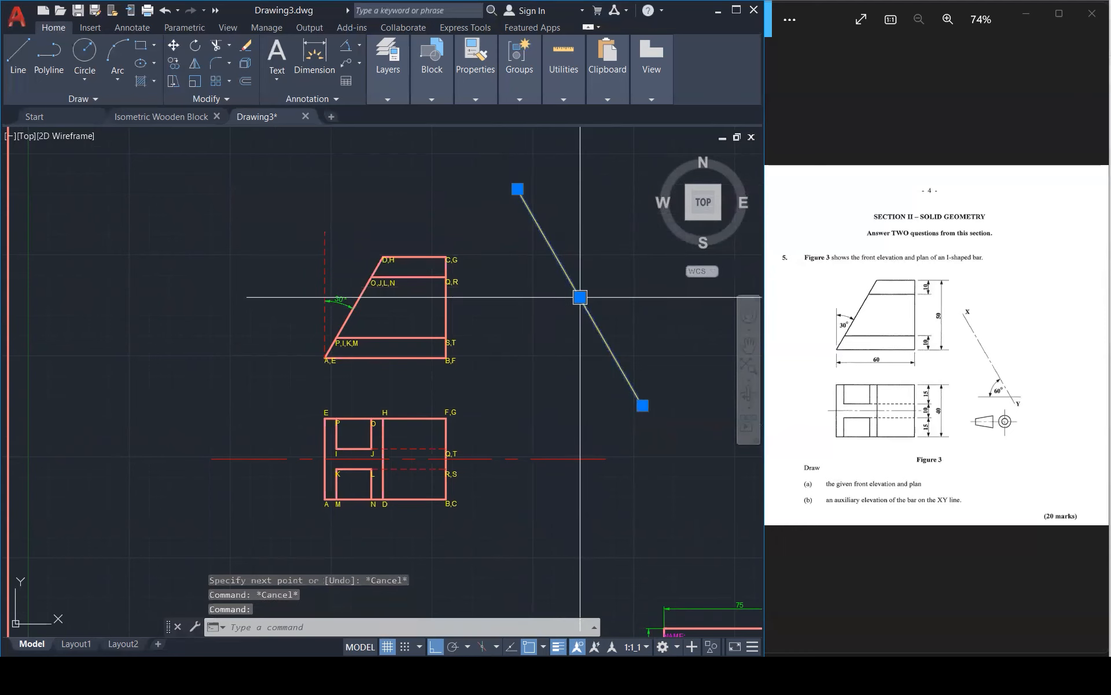
{"action": "left_click", "coordinate": [579, 296]}
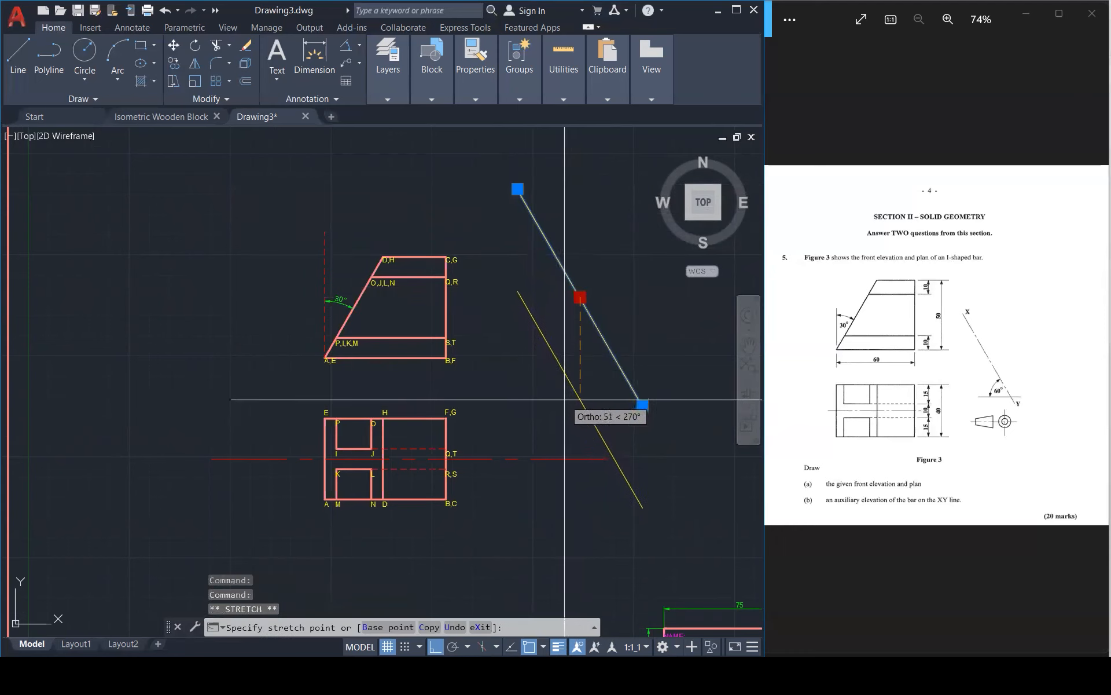
{"action": "left_click", "coordinate": [567, 416]}
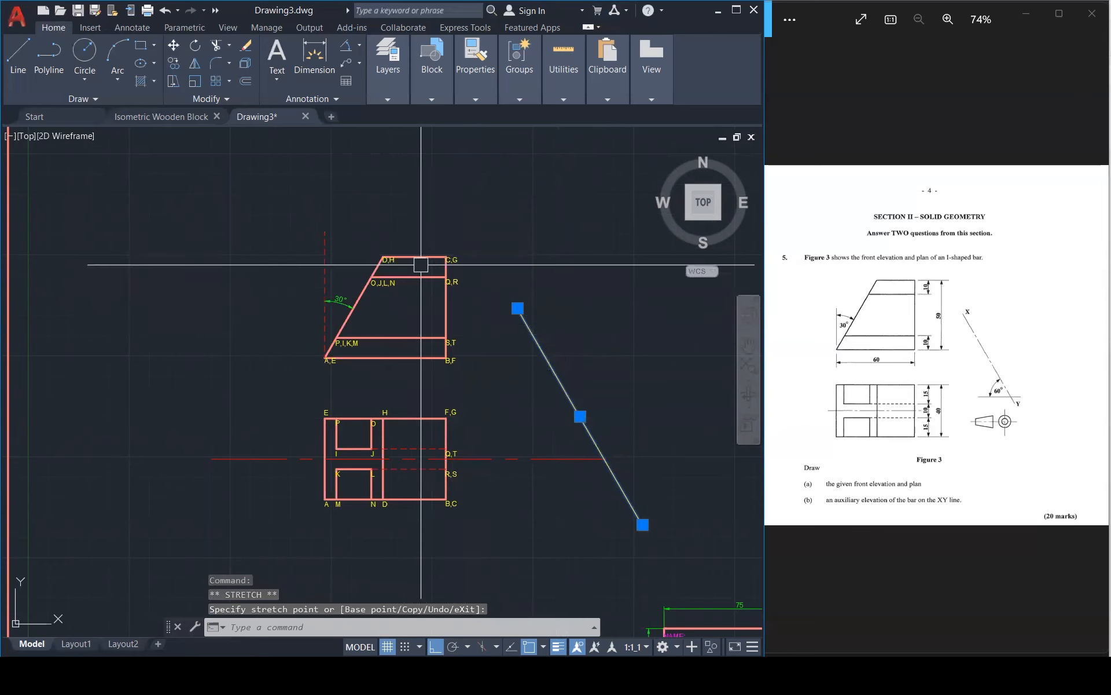
{"action": "type", "text": "l"}
{"action": "key", "text": "Return"}
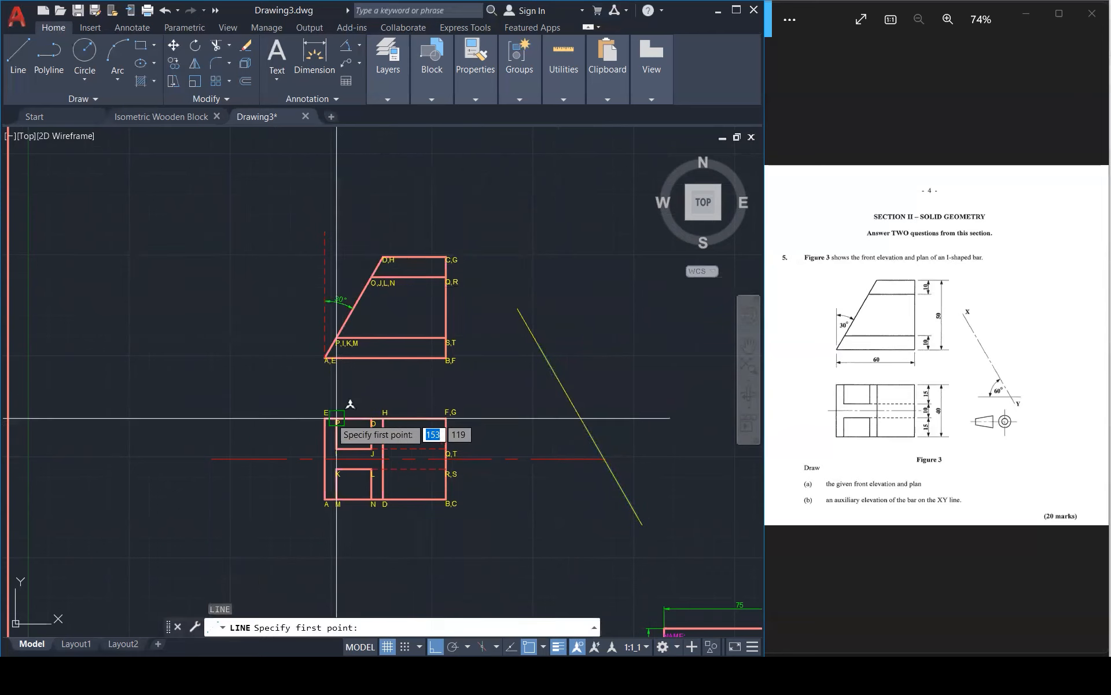
{"action": "left_click", "coordinate": [324, 418]}
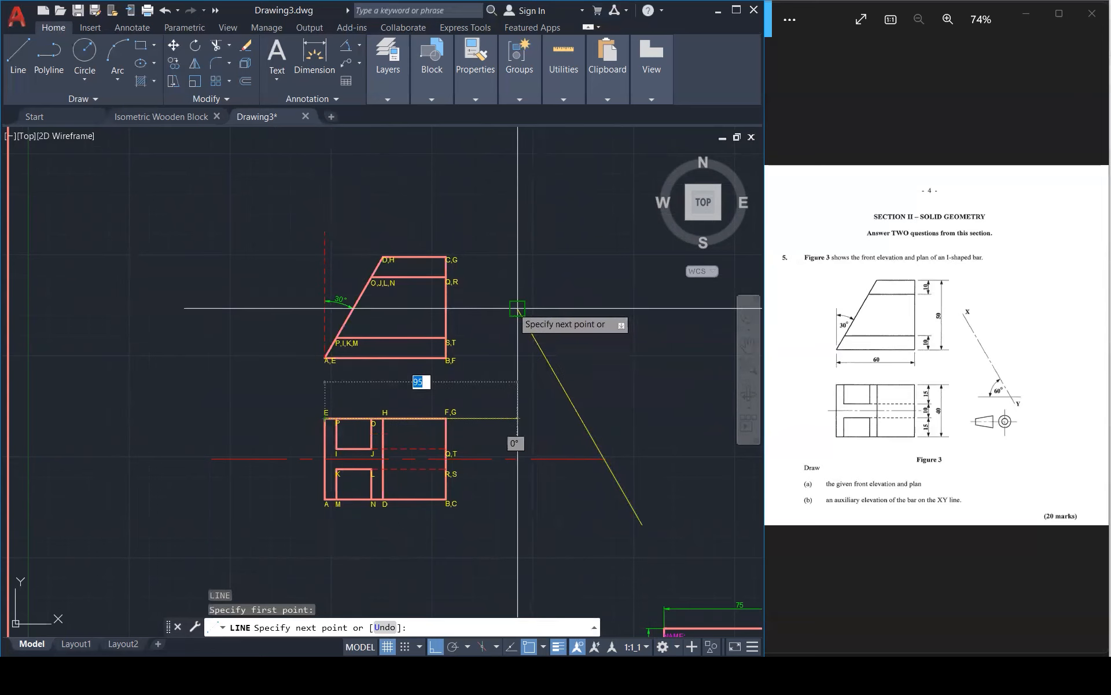
{"action": "key", "text": "Escape"}
Draw a projection line from the plan's B,C corner perpendicular to the XY line
{"action": "key", "text": "Return"}
{"action": "left_click", "coordinate": [445, 498]}
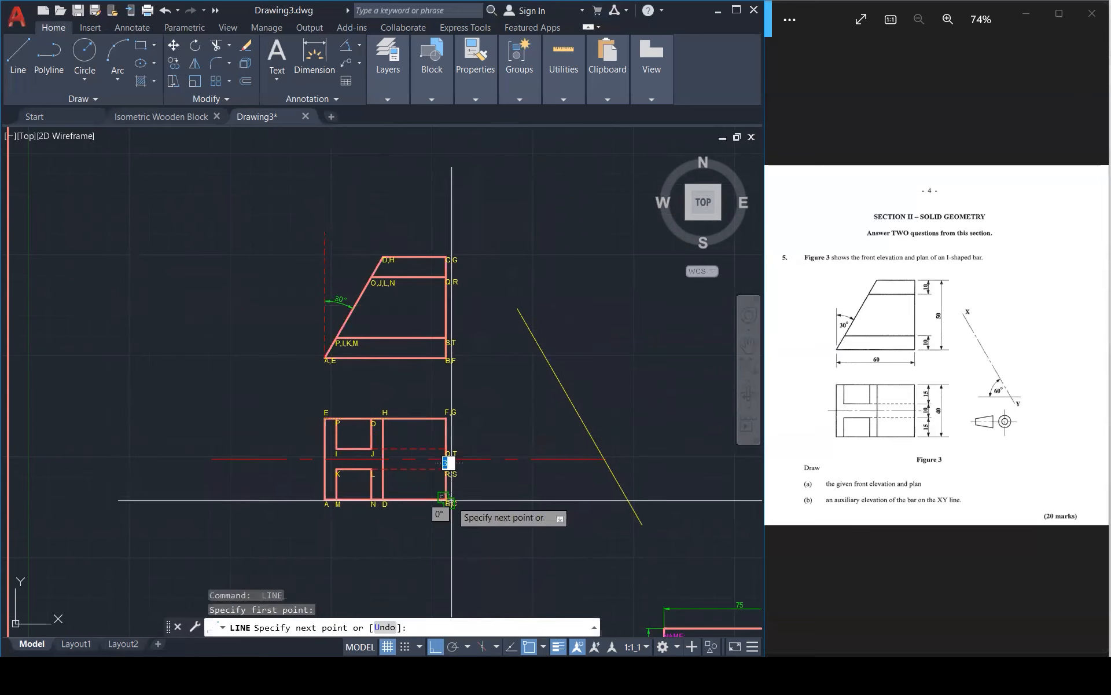
{"action": "left_click", "coordinate": [582, 420]}
{"action": "key", "text": "Escape"}
Copy the B,C projection line to the plan's corner E, using its B,C end as the base point
{"action": "left_click", "coordinate": [549, 434]}
{"action": "type", "text": "co"}
{"action": "key", "text": "Return"}
{"action": "left_click", "coordinate": [446, 497]}
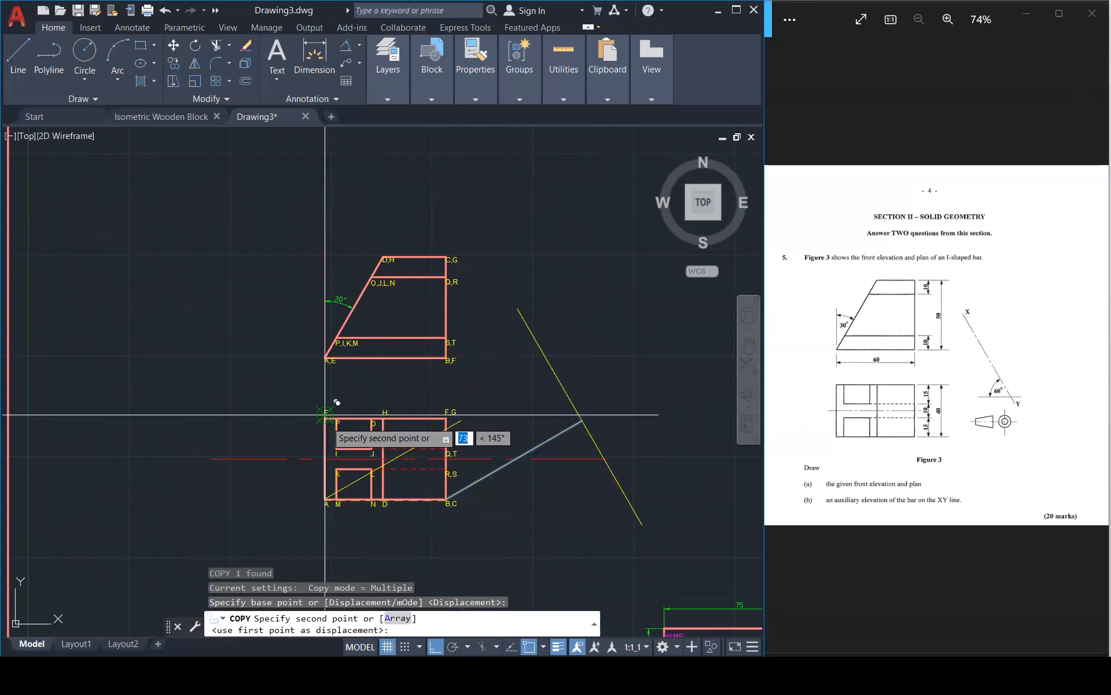
{"action": "scroll", "coordinate": [326, 427], "scroll_direction": "up", "scroll_amount": 5}
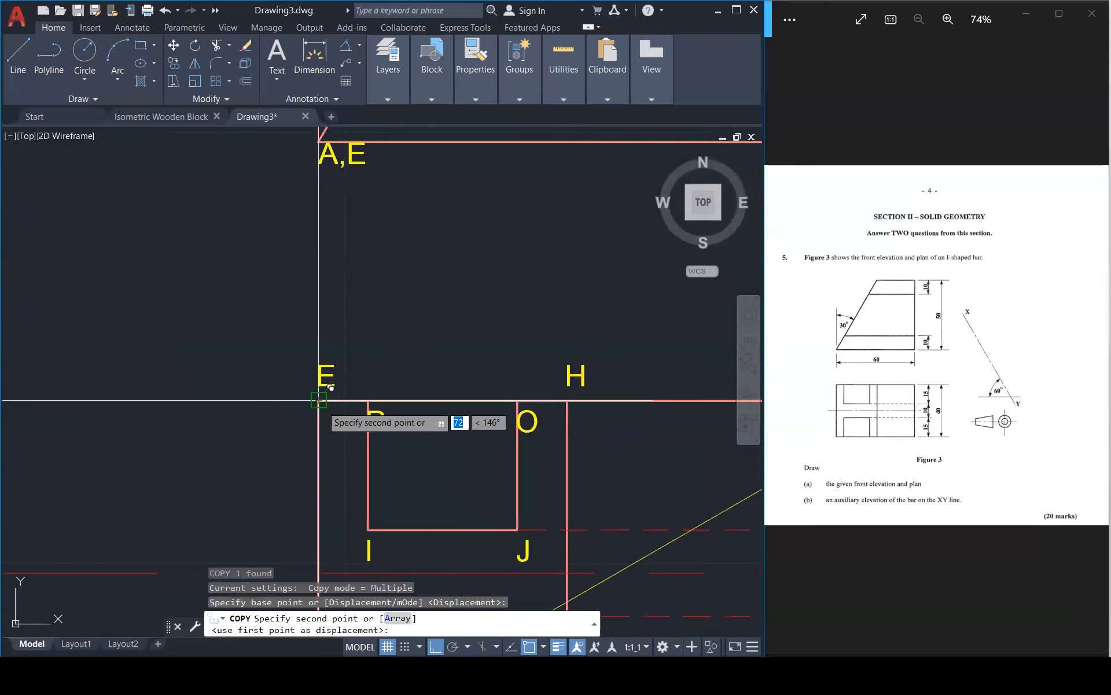
{"action": "scroll", "coordinate": [319, 399], "scroll_direction": "up", "scroll_amount": 4}
{"action": "left_click", "coordinate": [321, 373]}
{"action": "key", "text": "Escape"}
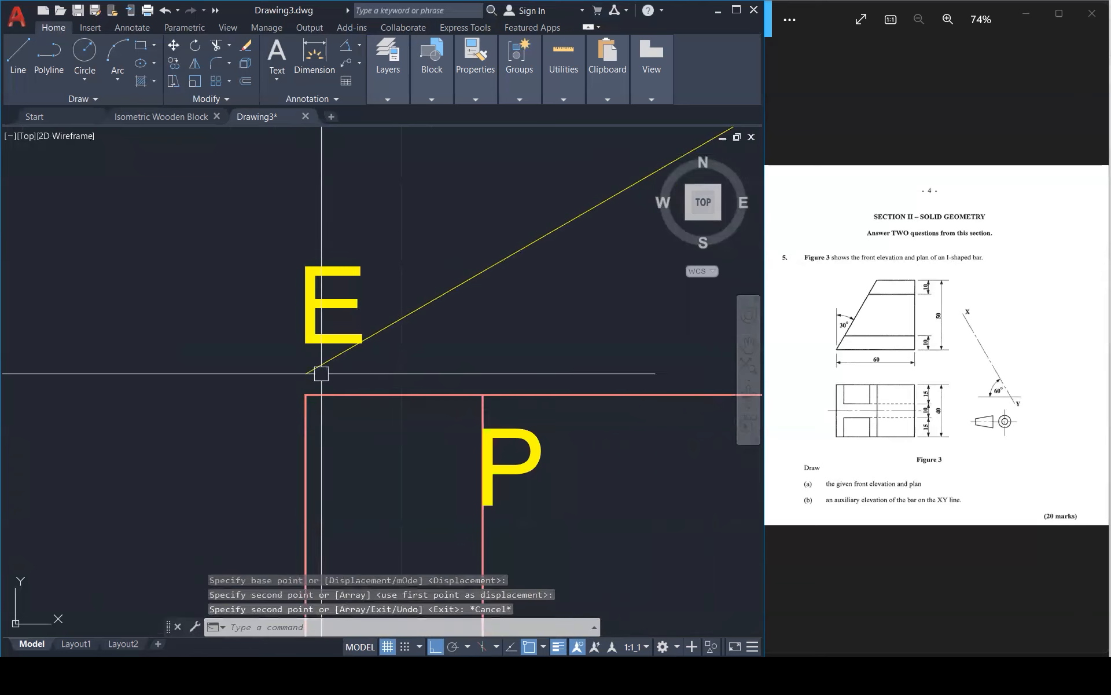
Move the copied projection line so that its lower end sits exactly on the plan's corner E
{"action": "left_click", "coordinate": [317, 367]}
{"action": "type", "text": "M"}
{"action": "key", "text": "Return"}
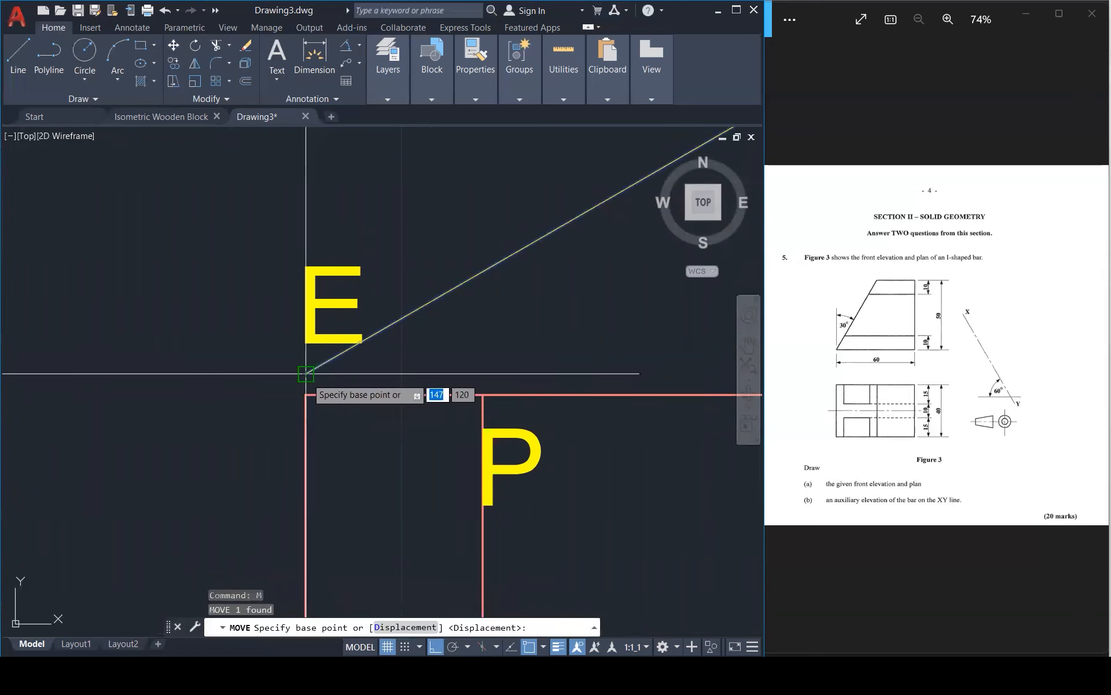
{"action": "left_click", "coordinate": [307, 373]}
{"action": "left_click", "coordinate": [306, 396]}
{"action": "scroll", "coordinate": [309, 393], "scroll_direction": "down", "scroll_amount": 4}
{"action": "scroll", "coordinate": [310, 393], "scroll_direction": "down", "scroll_amount": 4}
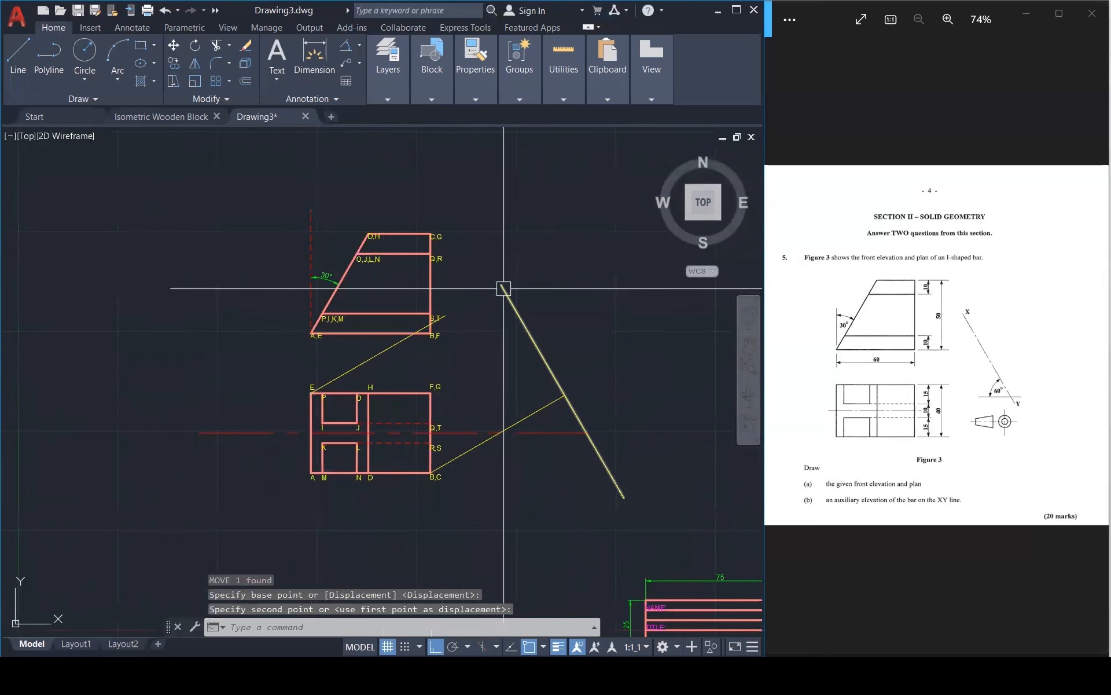
Fillet the projection line from E with the XY line at radius 0 to join them in a sharp corner
{"action": "key", "text": "Return"}
{"action": "left_click", "coordinate": [396, 351]}
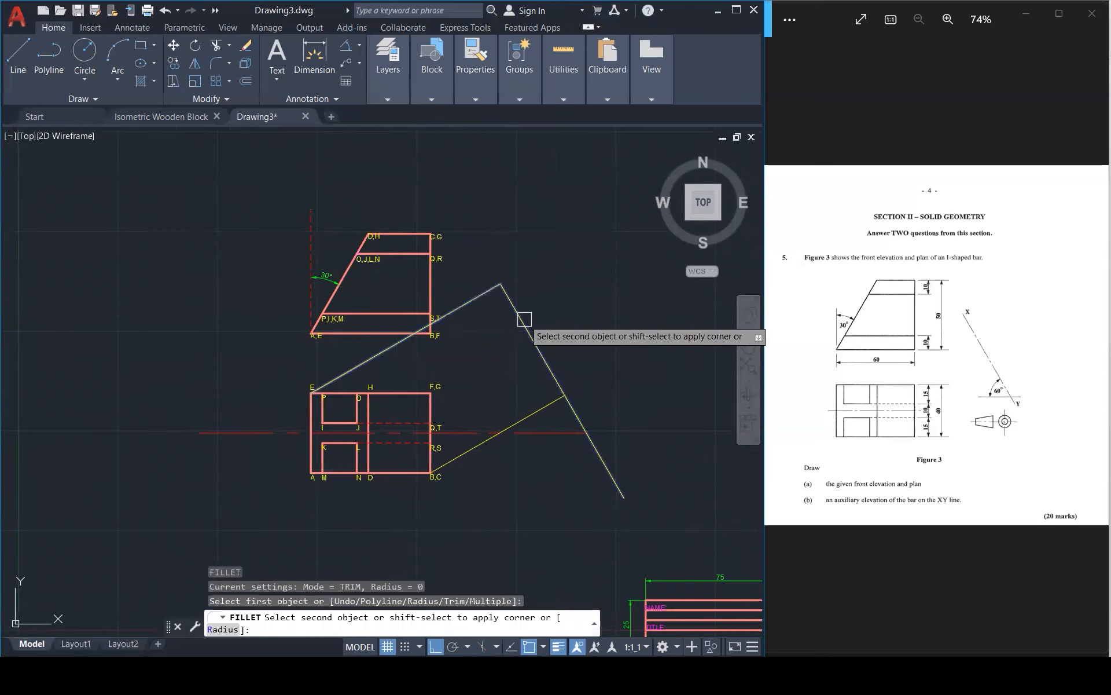
{"action": "left_click", "coordinate": [521, 317]}
{"action": "key", "text": "Escape"}
{"action": "key", "text": "Escape"}
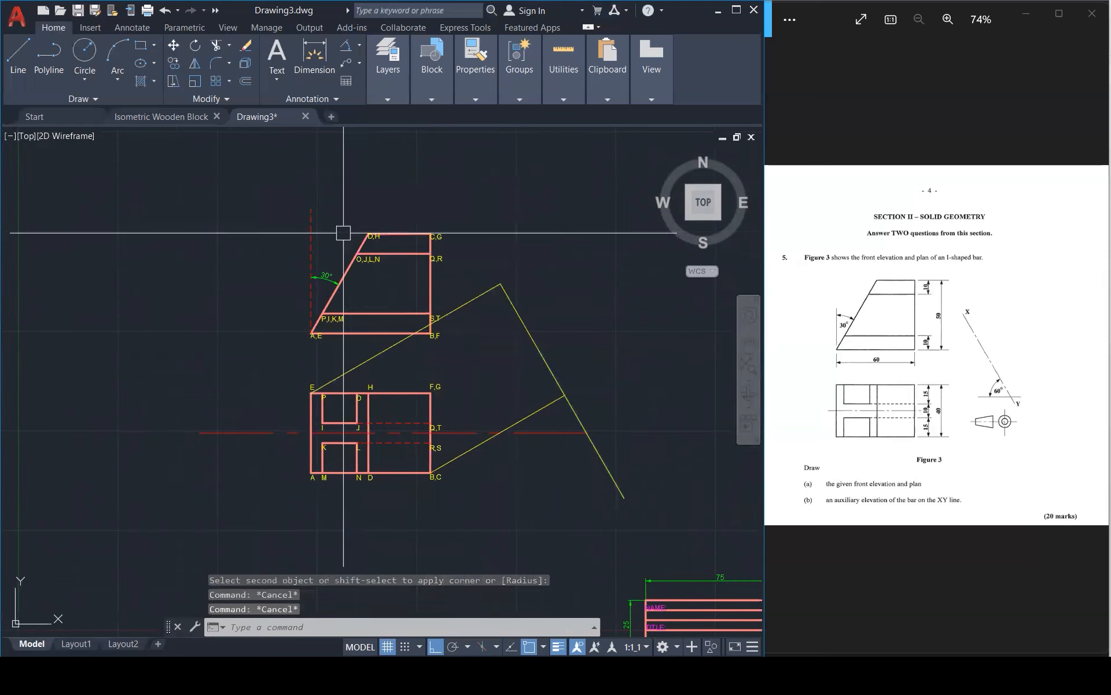
Move the whole front elevation with its labels and angle dimension 10 units straight up
{"action": "left_click", "coordinate": [273, 164]}
{"action": "left_click", "coordinate": [450, 343]}
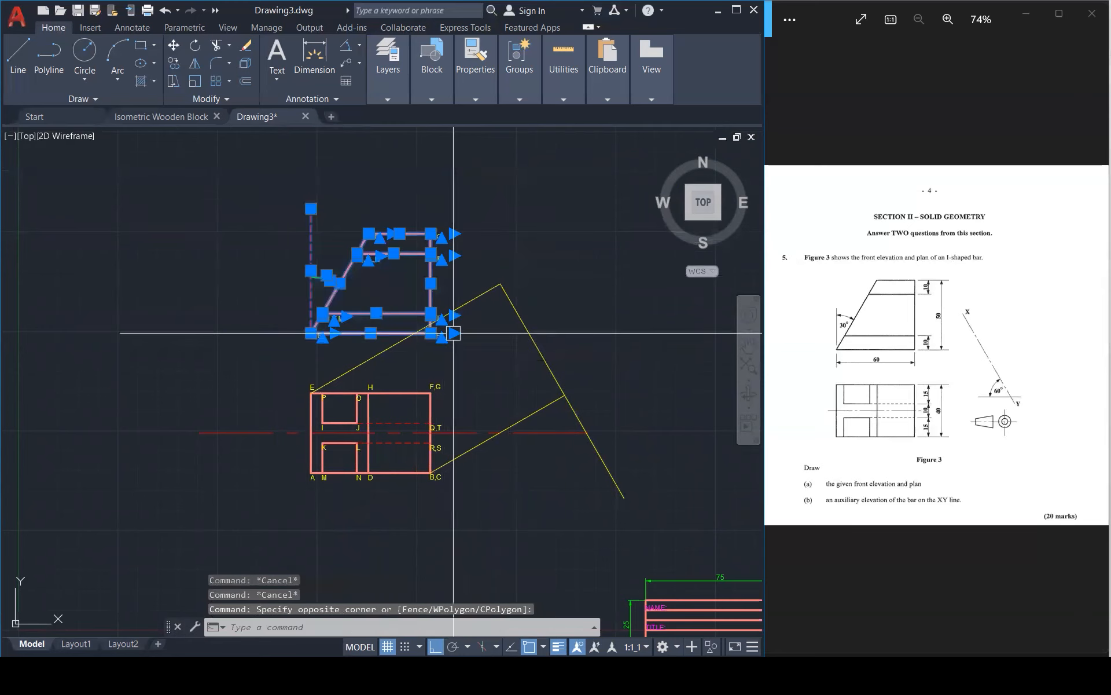
{"action": "type", "text": "m"}
{"action": "key", "text": "Return"}
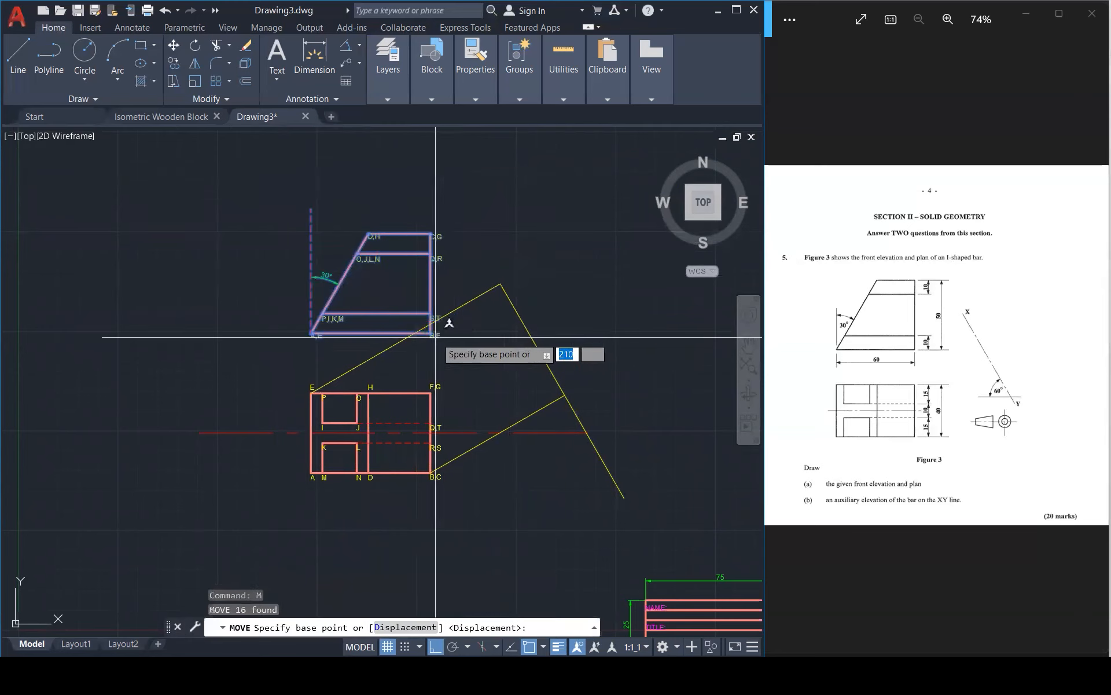
{"action": "scroll", "coordinate": [311, 339], "scroll_direction": "up", "scroll_amount": 5}
{"action": "left_click", "coordinate": [307, 332]}
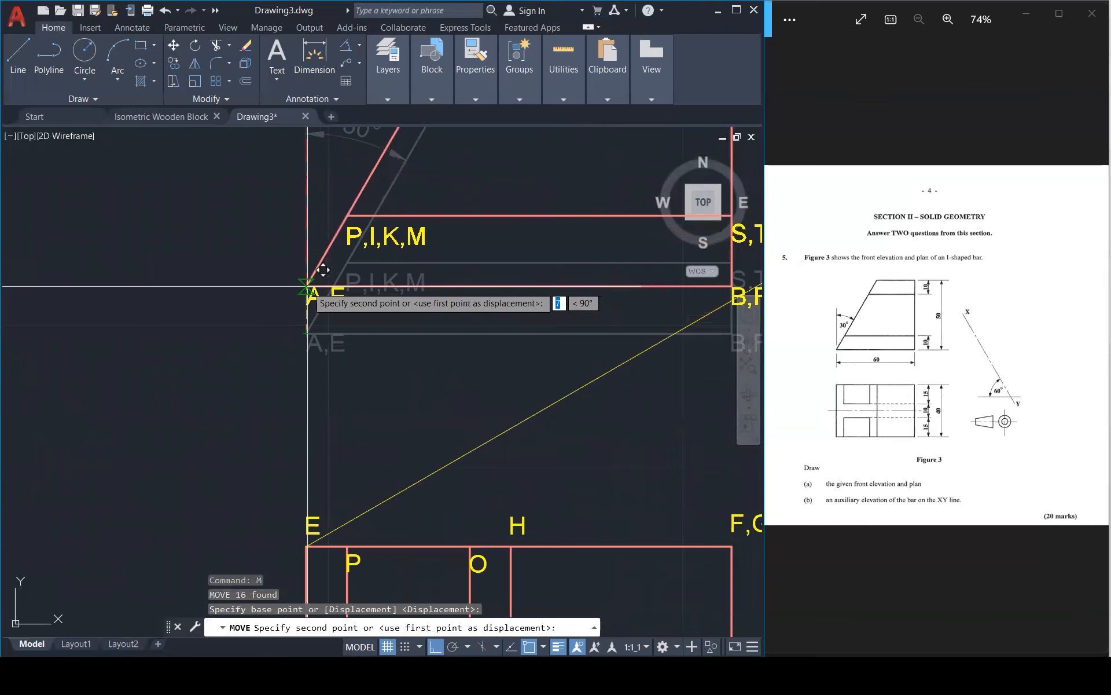
{"action": "key", "text": "Return"}
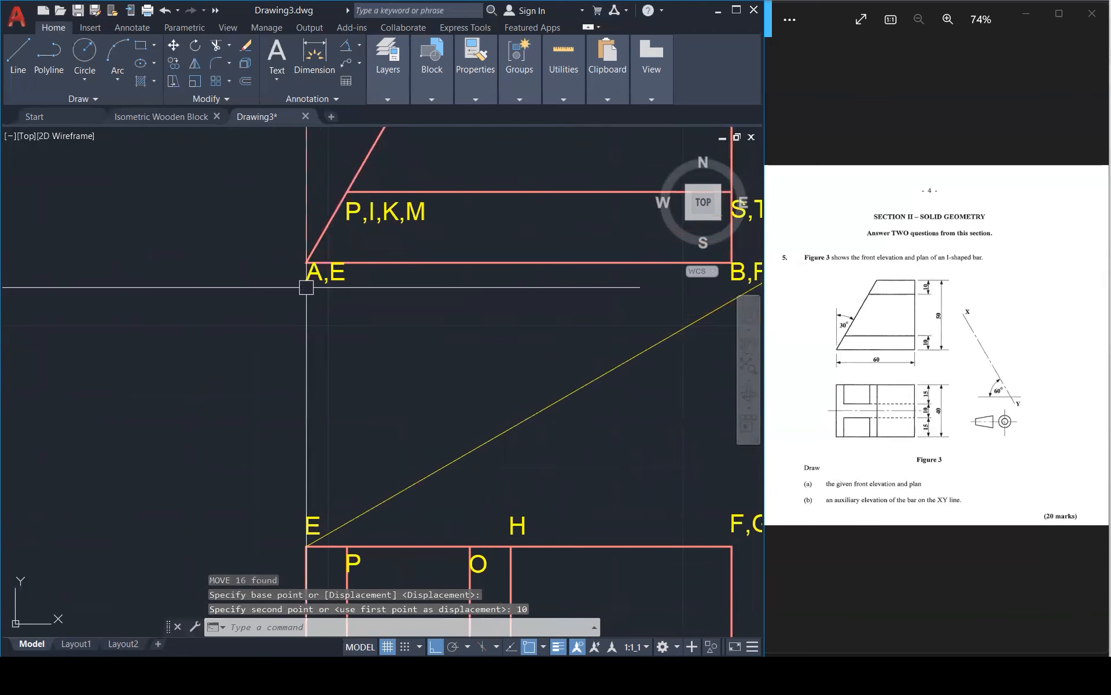
{"action": "scroll", "coordinate": [307, 287], "scroll_direction": "down", "scroll_amount": 6}
{"action": "key", "text": "Escape"}
{"action": "key", "text": "Escape"}
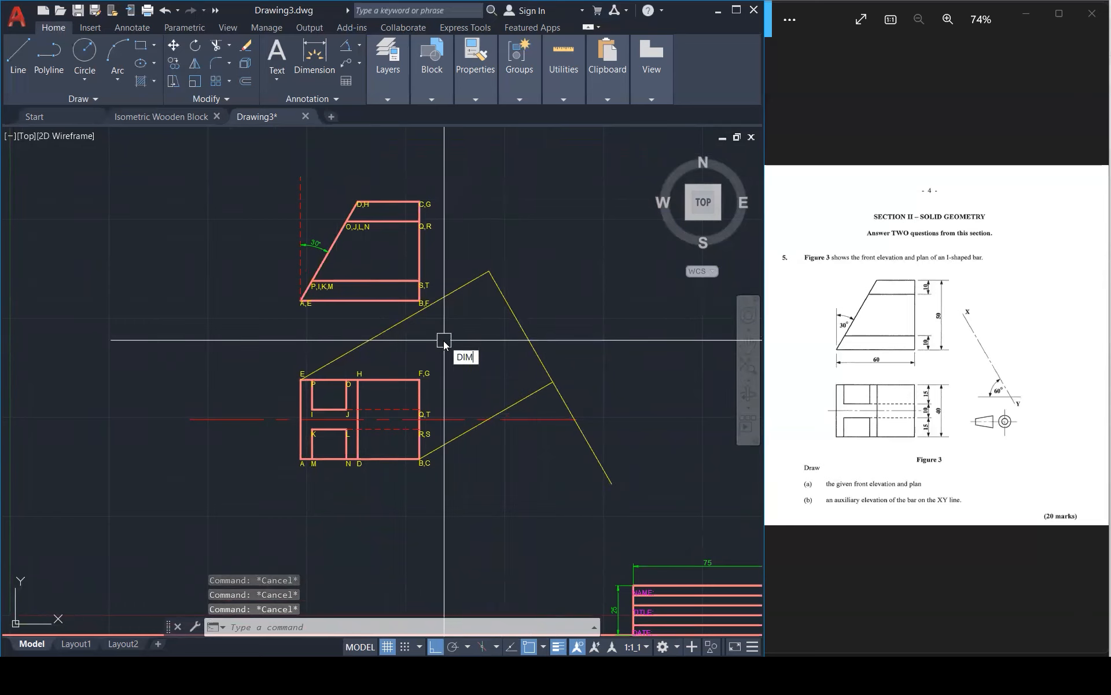
Dimension the vertical gap between the front elevation's B,F corner and the plan's F,G corner
{"action": "key", "text": "Return"}
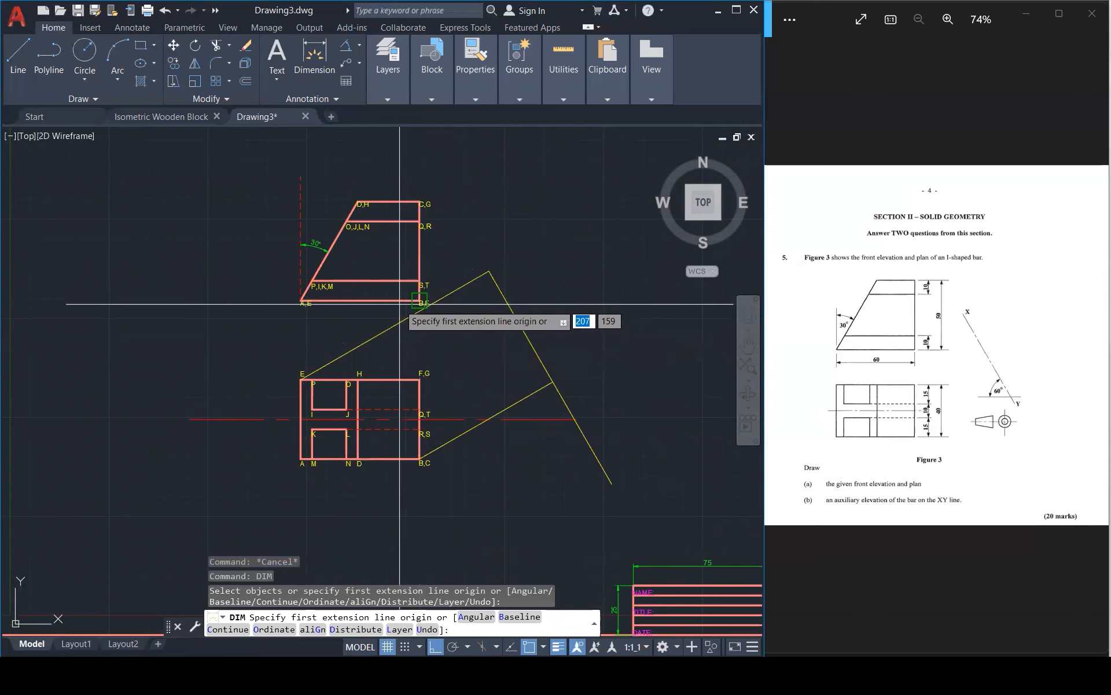
{"action": "scroll", "coordinate": [421, 303], "scroll_direction": "up", "scroll_amount": 3}
{"action": "left_click", "coordinate": [418, 301]}
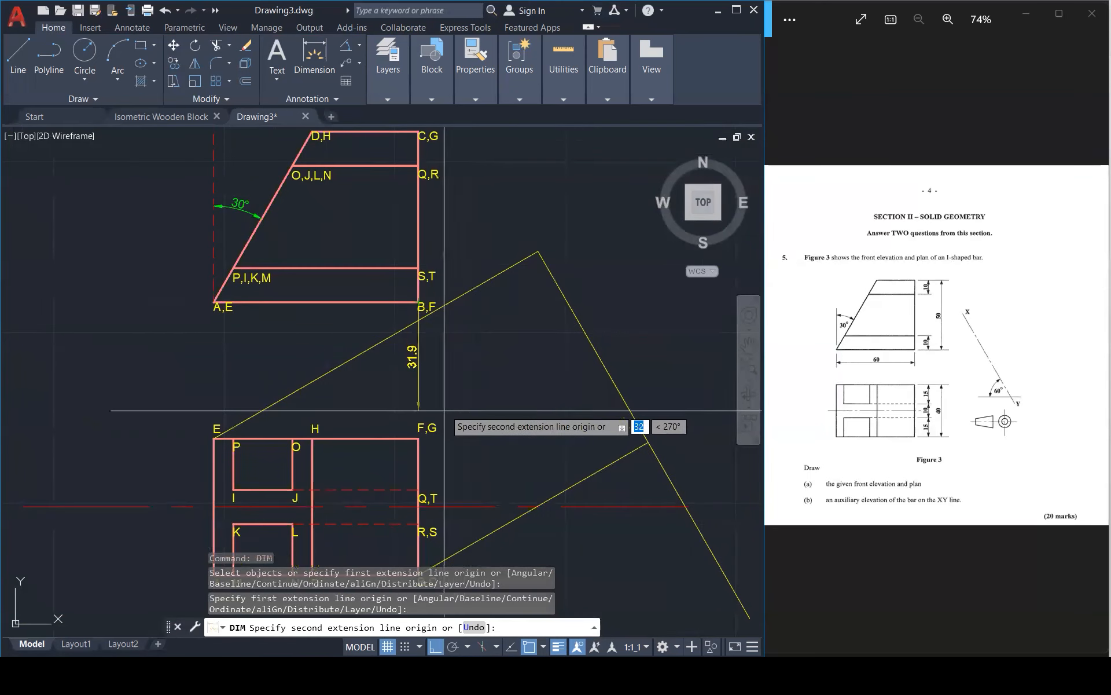
{"action": "left_click", "coordinate": [418, 438]}
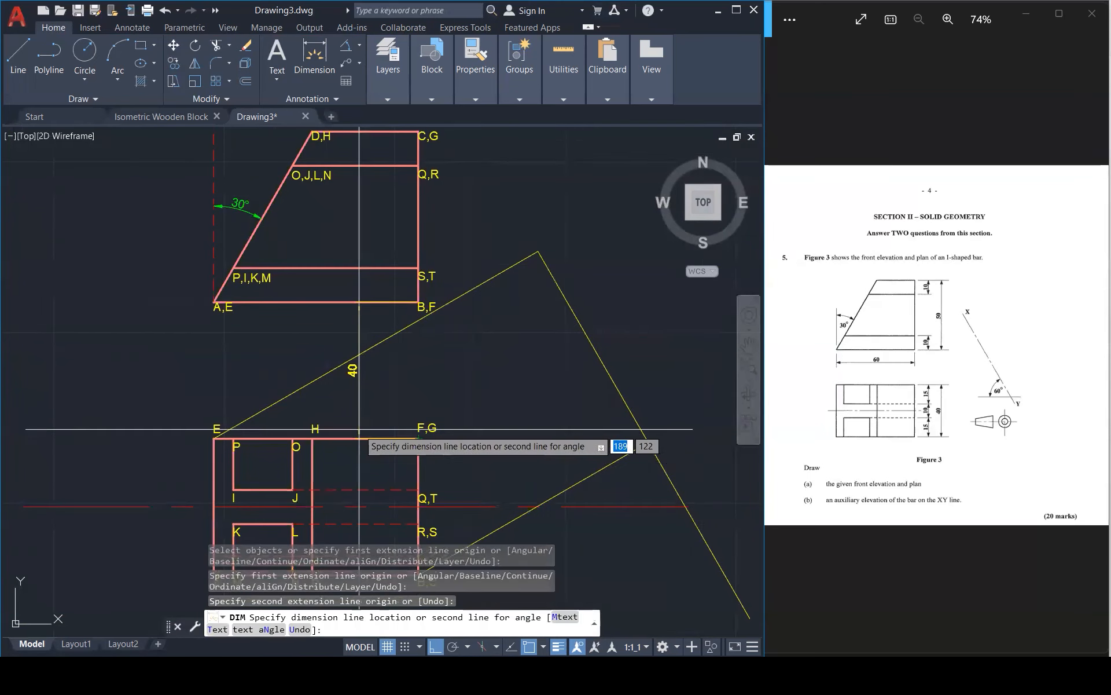
{"action": "left_click", "coordinate": [361, 431]}
{"action": "key", "text": "Escape"}
{"action": "key", "text": "Escape"}
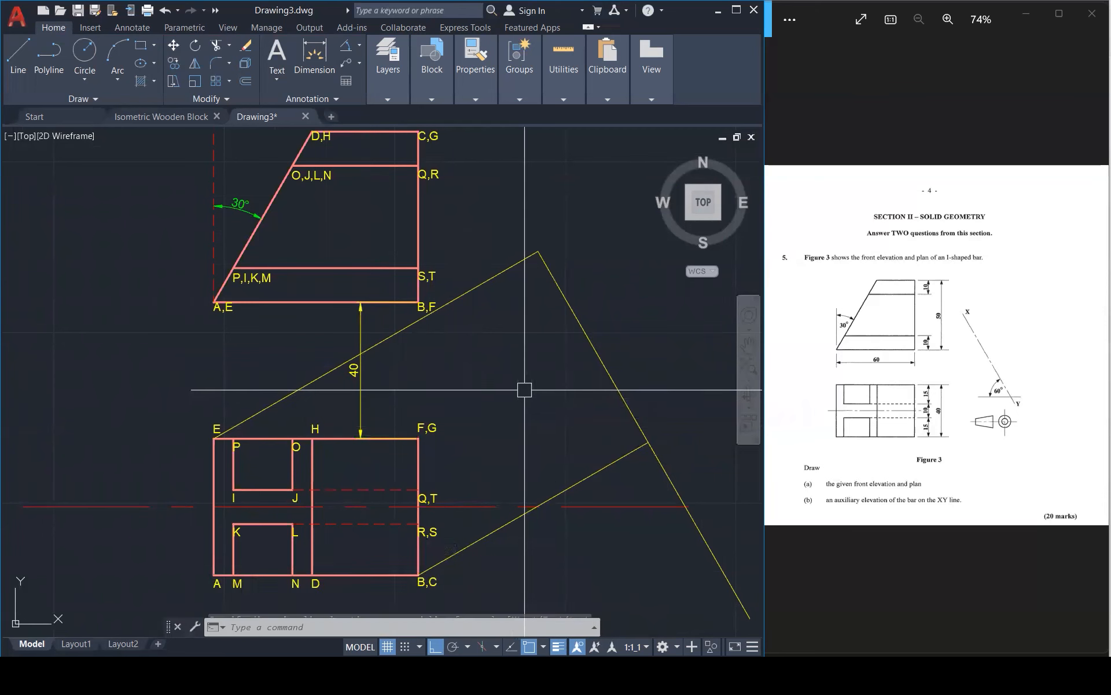
Match the gap dimension's properties to those of the front elevation's 30° angle dimension
{"action": "type", "text": "MA"}
{"action": "key", "text": "Return"}
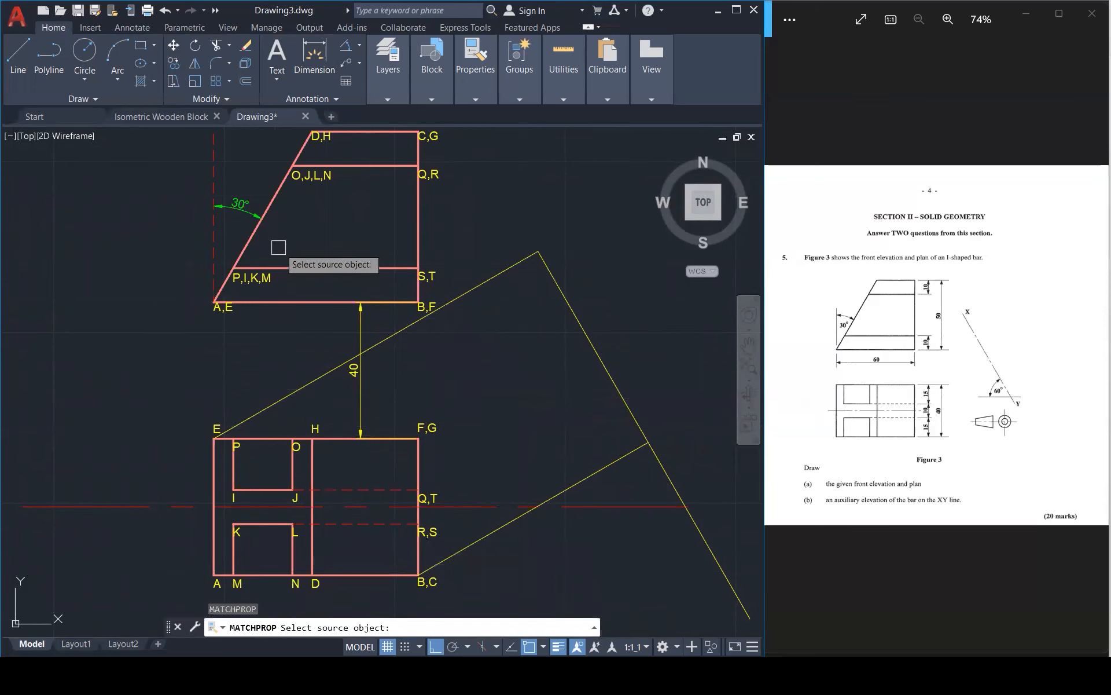
{"action": "left_click", "coordinate": [256, 215]}
{"action": "left_click", "coordinate": [360, 341]}
{"action": "key", "text": "Escape"}
{"action": "key", "text": "Escape"}
Move the gap dimension horizontally to the outer side of the A,E edge, clear of both views
{"action": "left_click", "coordinate": [361, 327]}
{"action": "key", "text": "Return"}
{"action": "left_click", "coordinate": [418, 302]}
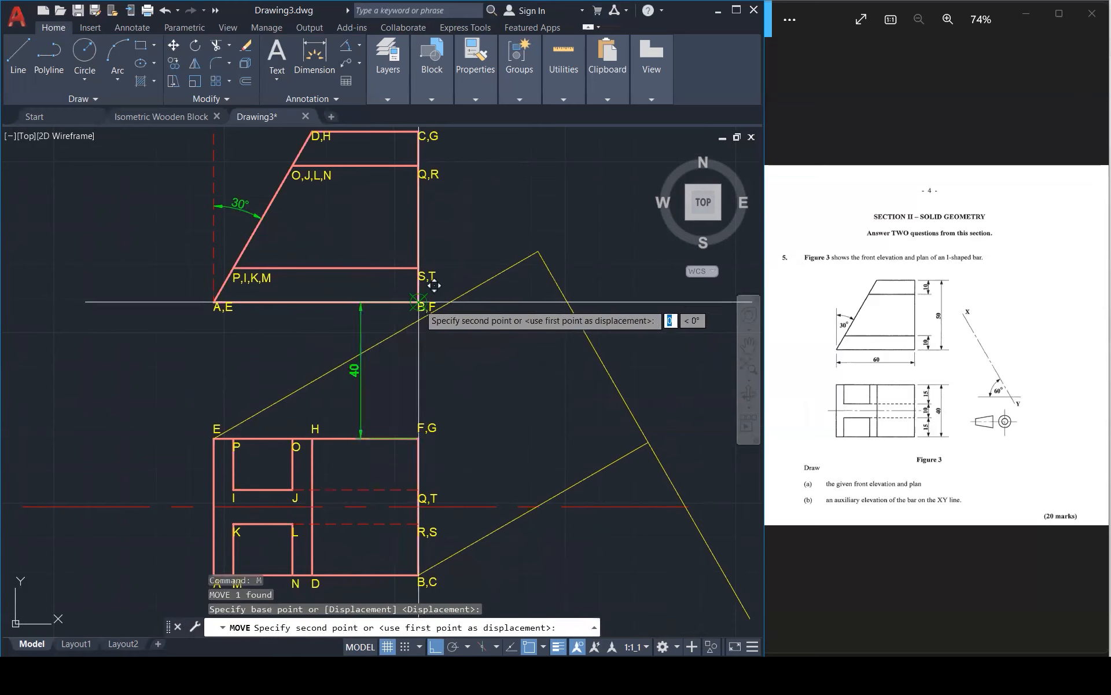
{"action": "left_click", "coordinate": [171, 304]}
{"action": "key", "text": "Escape"}
{"action": "key", "text": "Escape"}
{"action": "key", "text": "Escape"}
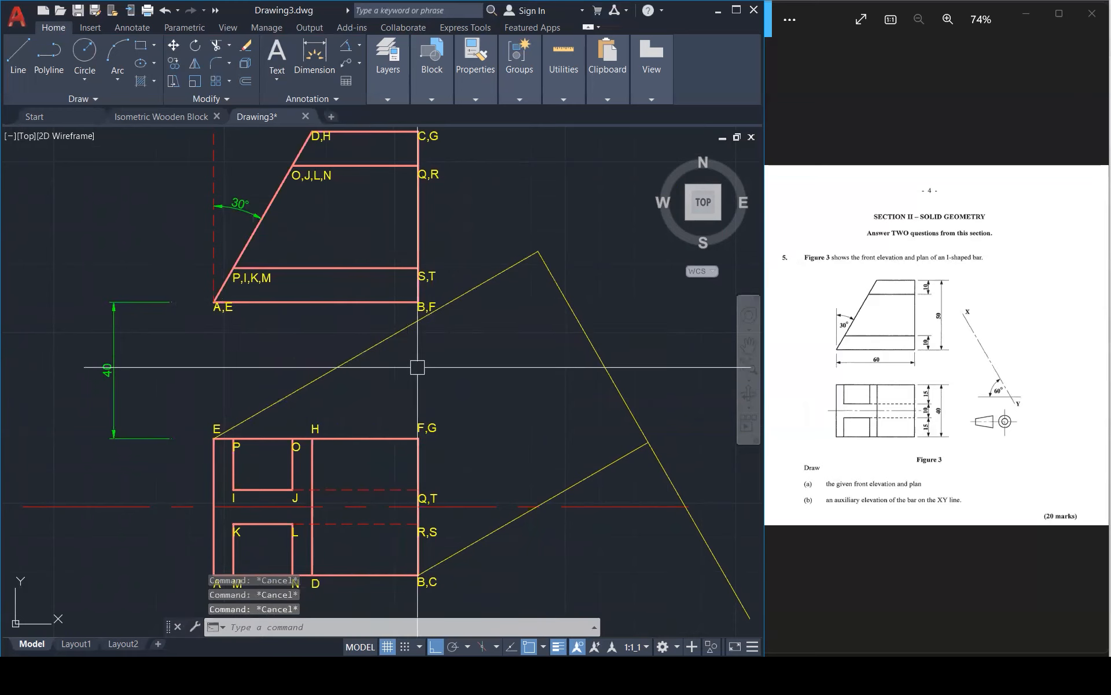
Copy the projection line from E to points P, O and H on the plan's upper edge
{"action": "scroll", "coordinate": [547, 400], "scroll_direction": "down", "scroll_amount": 3}
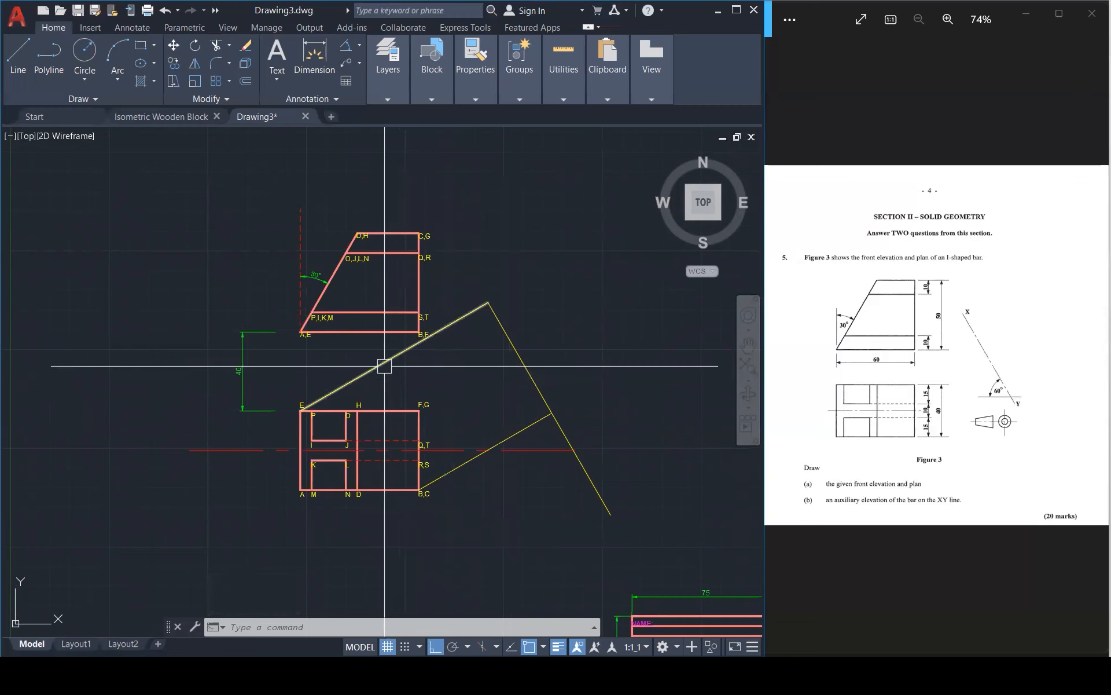
{"action": "type", "text": "o"}
{"action": "key", "text": "Return"}
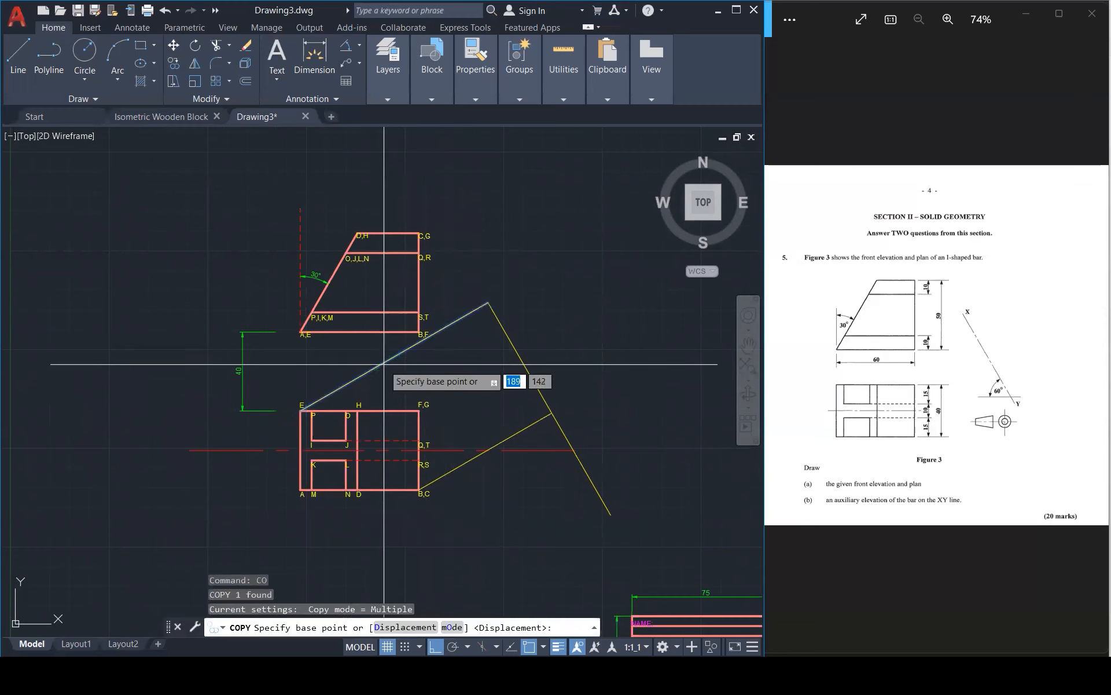
{"action": "scroll", "coordinate": [301, 411], "scroll_direction": "up", "scroll_amount": 6}
{"action": "left_click", "coordinate": [252, 412]}
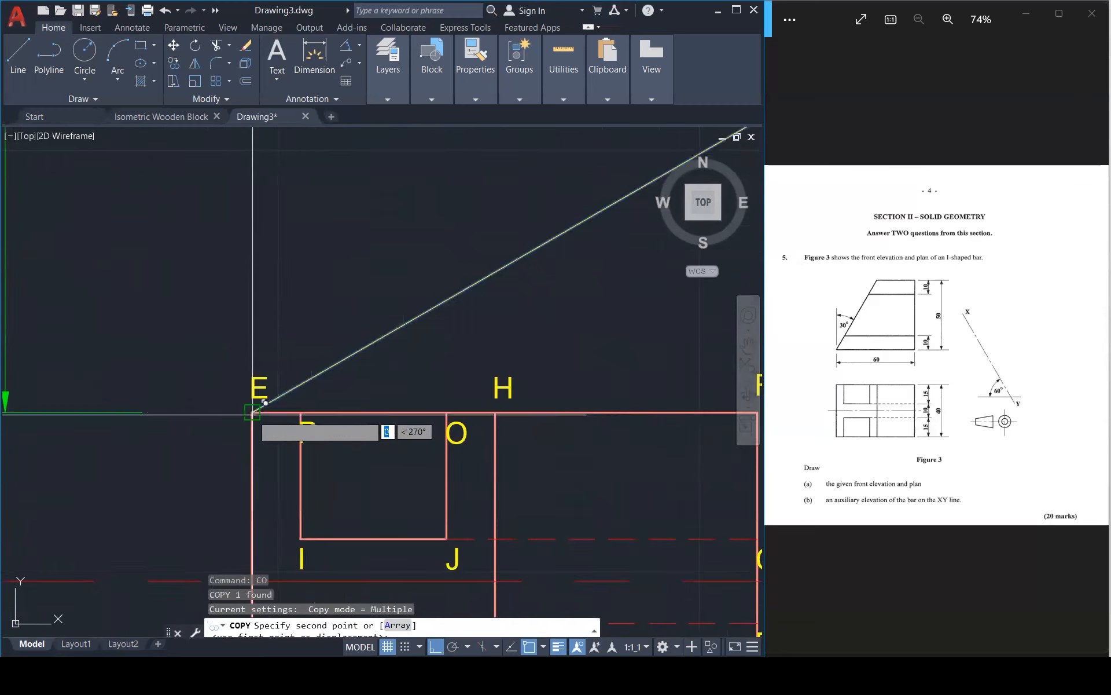
{"action": "left_click", "coordinate": [300, 412]}
{"action": "scroll", "coordinate": [353, 349], "scroll_direction": "down", "scroll_amount": 1}
{"action": "scroll", "coordinate": [353, 349], "scroll_direction": "down", "scroll_amount": 2}
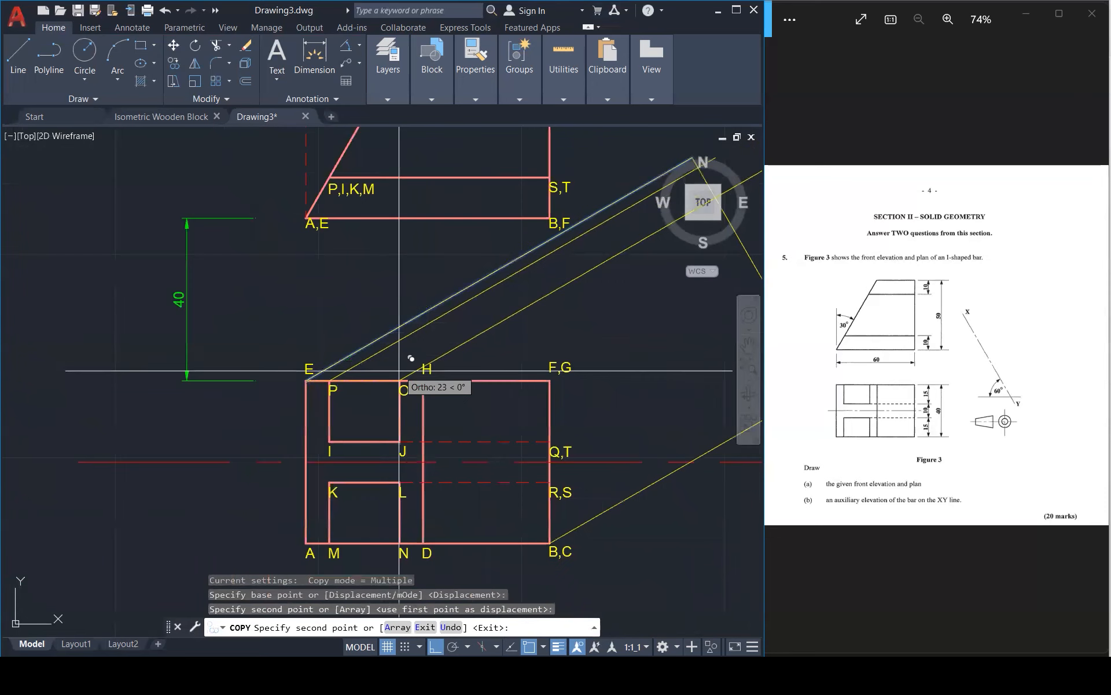
{"action": "left_click", "coordinate": [400, 380]}
{"action": "left_click", "coordinate": [435, 371]}
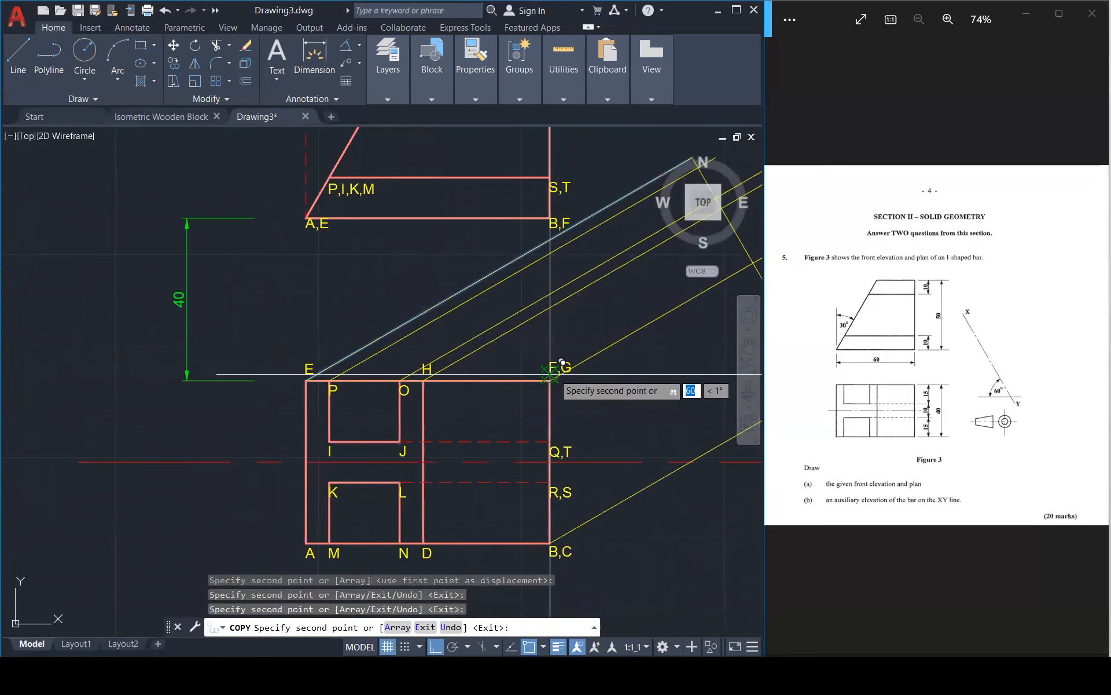
Copy the projection line to the F,G, Q,T and R,S points on the plan's vertical edge
{"action": "left_click", "coordinate": [559, 365]}
{"action": "scroll", "coordinate": [529, 502], "scroll_direction": "up", "scroll_amount": 5}
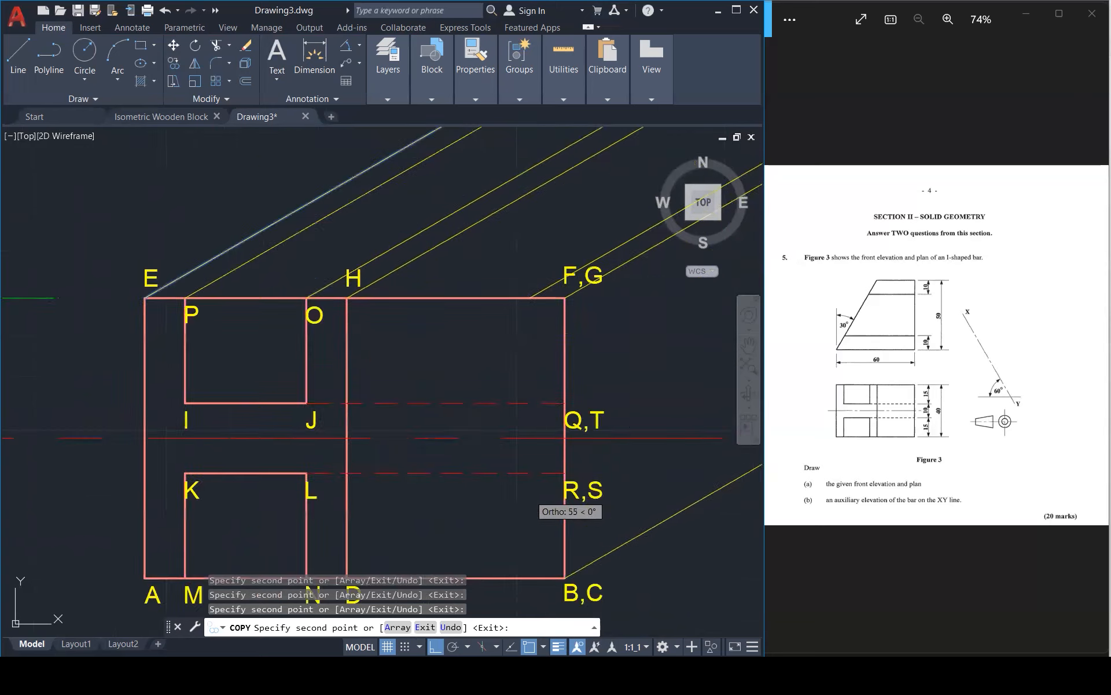
{"action": "left_click", "coordinate": [597, 328]}
{"action": "left_click", "coordinate": [595, 454]}
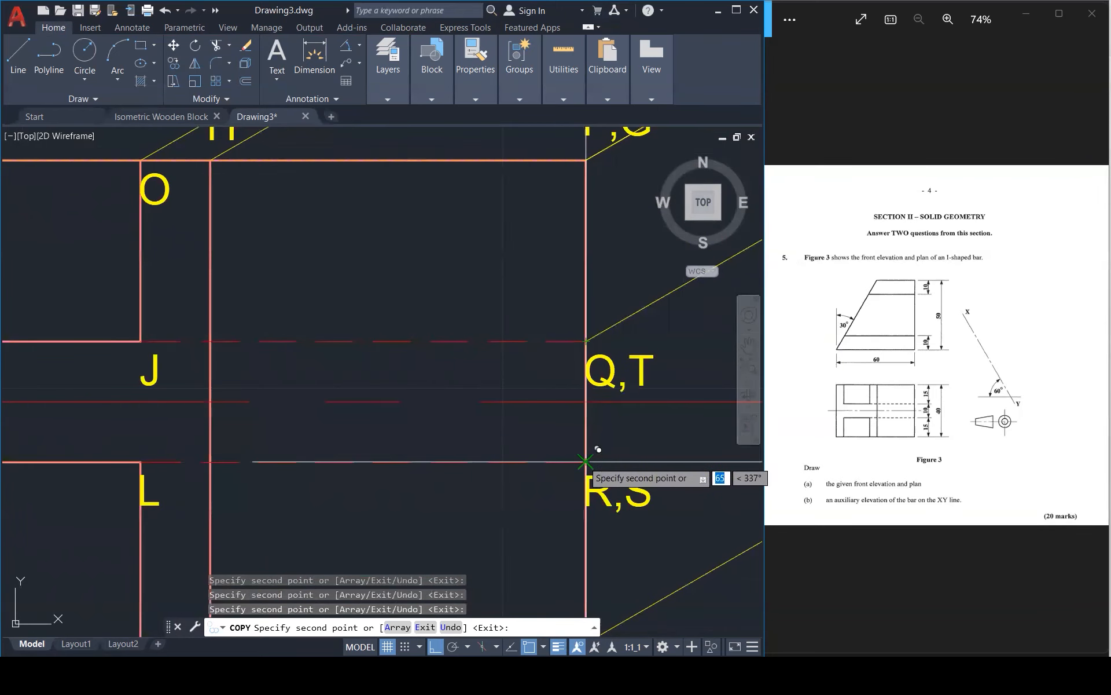
{"action": "scroll", "coordinate": [499, 305], "scroll_direction": "down", "scroll_amount": 3}
{"action": "scroll", "coordinate": [359, 457], "scroll_direction": "up", "scroll_amount": 2}
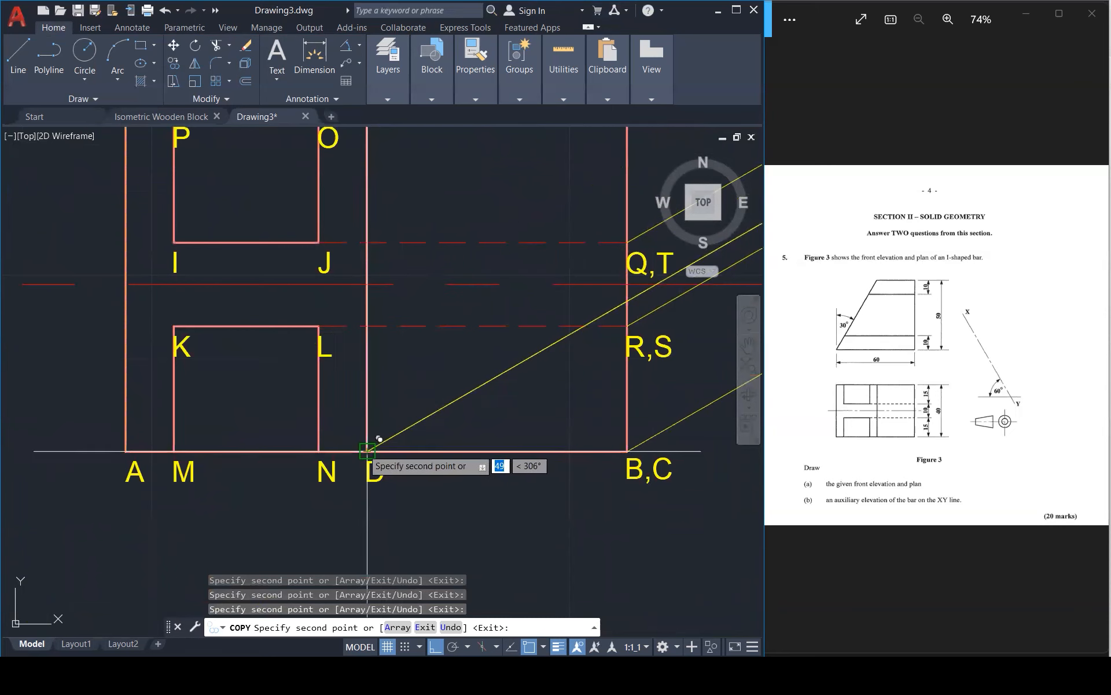
Copy the projection line to the plan's remaining points D, N, L, J, K, M, A and I
{"action": "left_click", "coordinate": [367, 451]}
{"action": "left_click", "coordinate": [318, 451]}
{"action": "left_click", "coordinate": [318, 326]}
{"action": "left_click", "coordinate": [318, 242]}
{"action": "left_click", "coordinate": [173, 326]}
{"action": "left_click", "coordinate": [173, 451]}
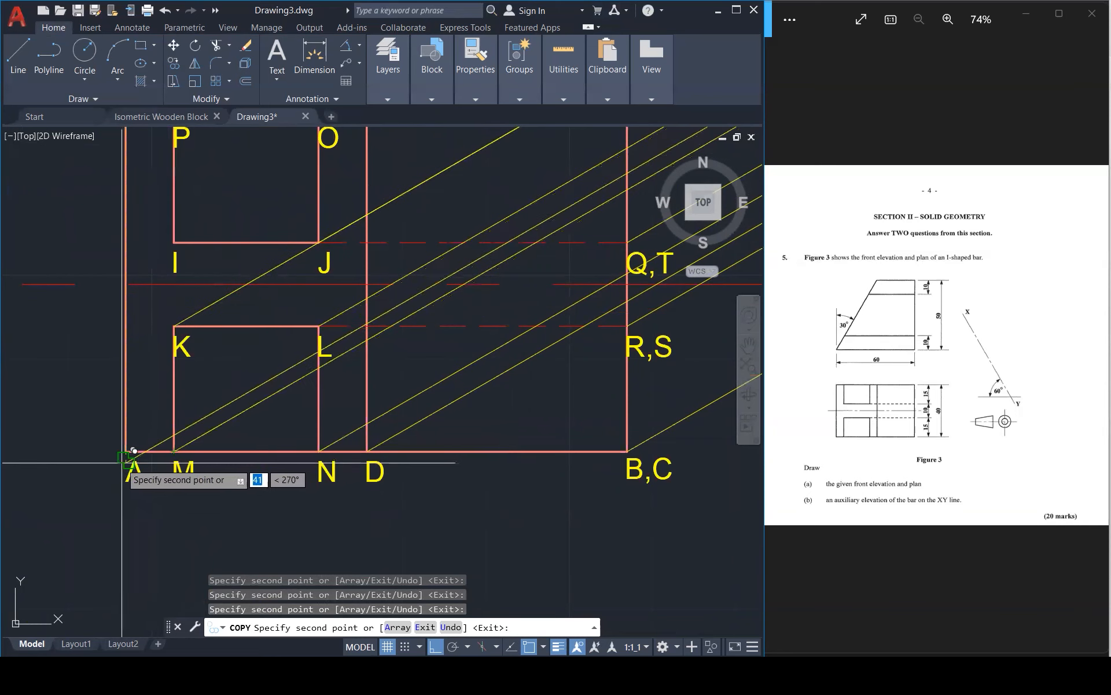
{"action": "left_click", "coordinate": [126, 450]}
{"action": "scroll", "coordinate": [126, 451], "scroll_direction": "down", "scroll_amount": 3}
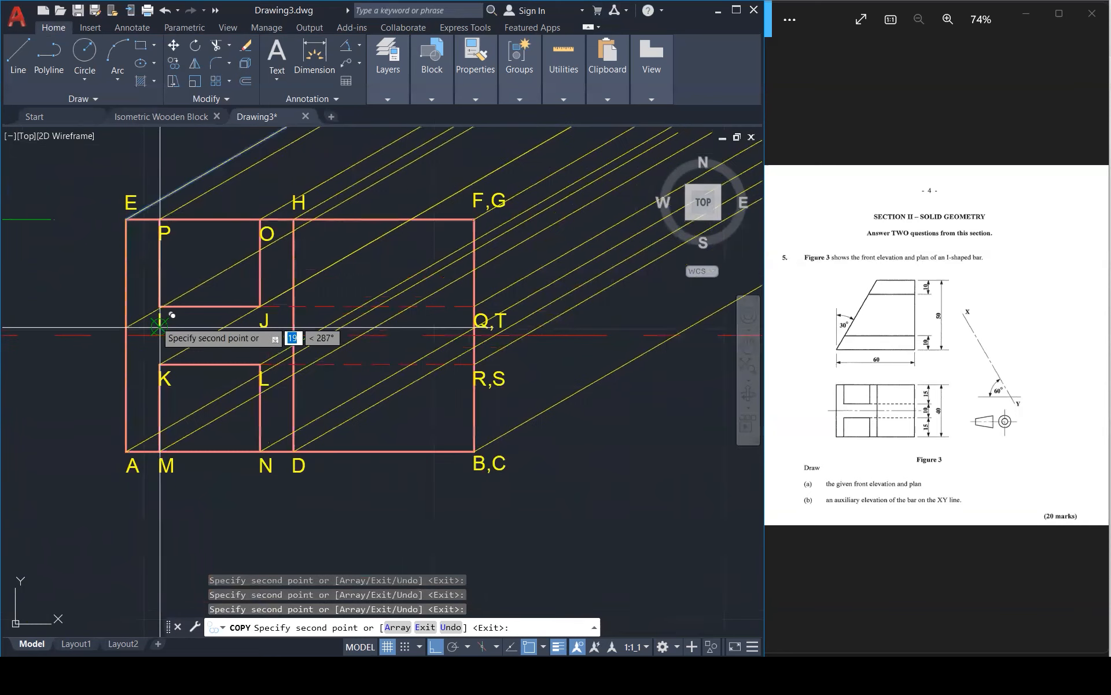
{"action": "left_click", "coordinate": [160, 306]}
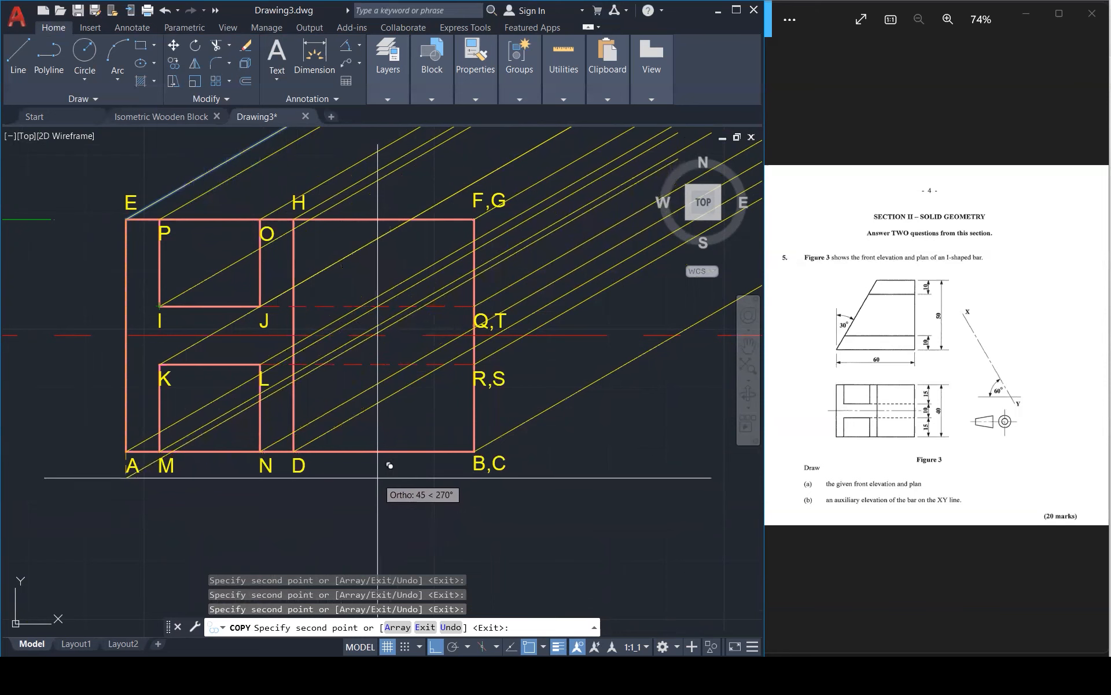
{"action": "key", "text": "Escape"}
{"action": "key", "text": "Escape"}
{"action": "key", "text": "Escape"}
{"action": "key", "text": "Escape"}
{"action": "scroll", "coordinate": [320, 518], "scroll_direction": "down", "scroll_amount": 7}
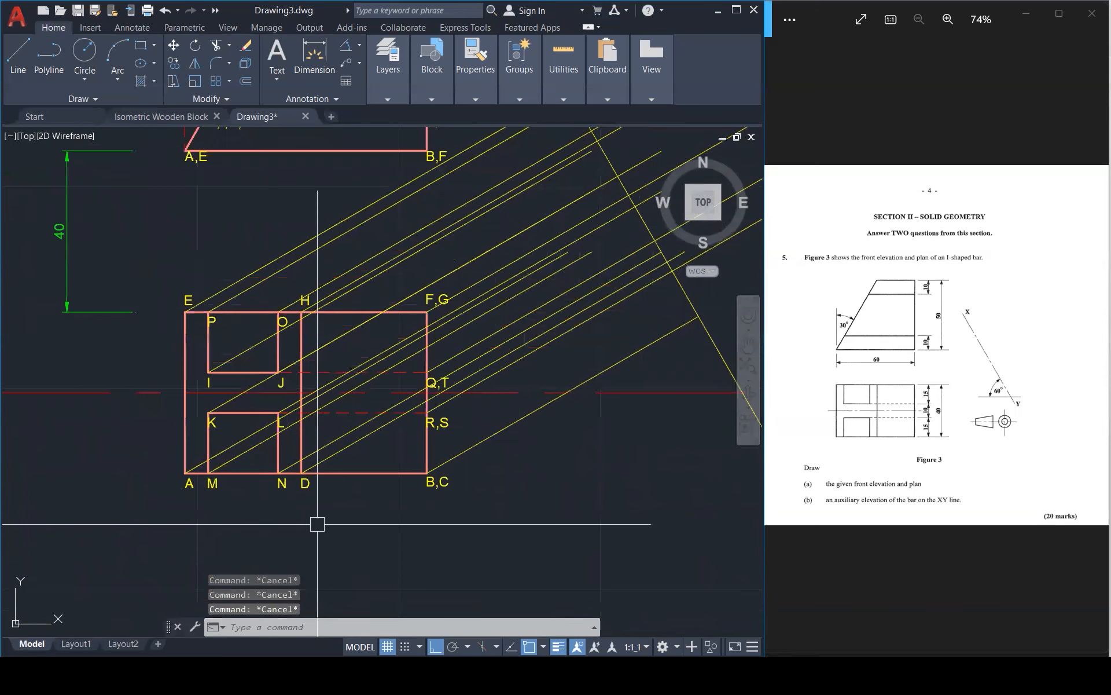
{"action": "scroll", "coordinate": [427, 353], "scroll_direction": "up", "scroll_amount": 3}
{"action": "scroll", "coordinate": [428, 351], "scroll_direction": "up", "scroll_amount": 2}
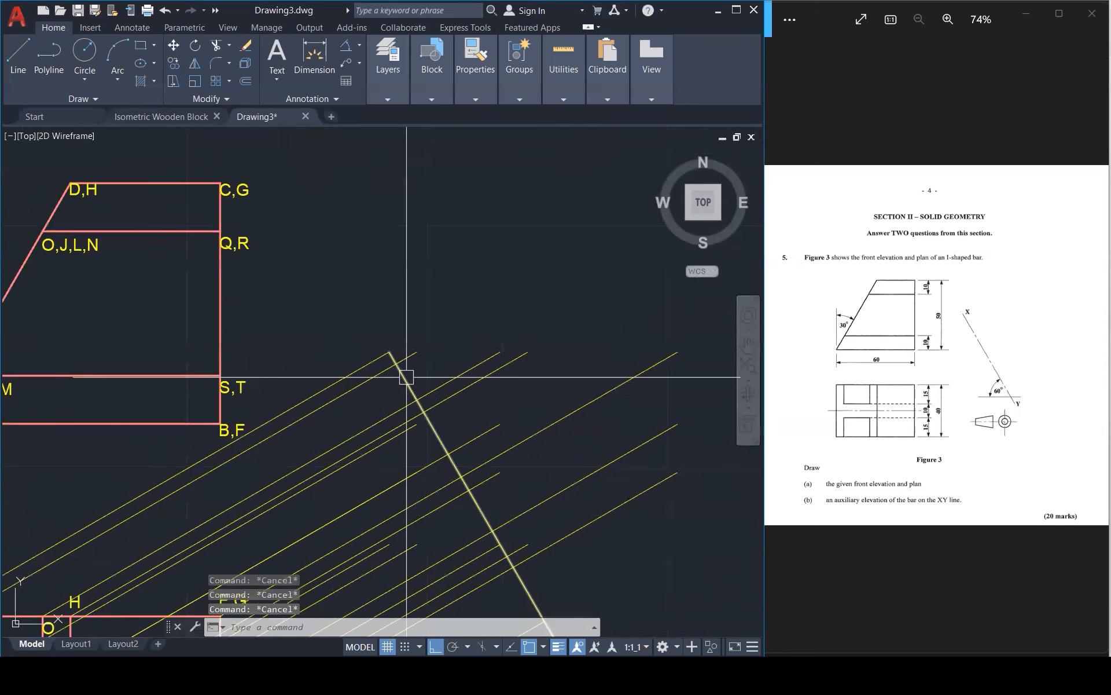
{"action": "left_click", "coordinate": [406, 377]}
{"action": "left_click", "coordinate": [389, 352]}
{"action": "key", "text": "Escape"}
{"action": "key", "text": "Escape"}
{"action": "key", "text": "Escape"}
{"action": "scroll", "coordinate": [413, 256], "scroll_direction": "down", "scroll_amount": 3}
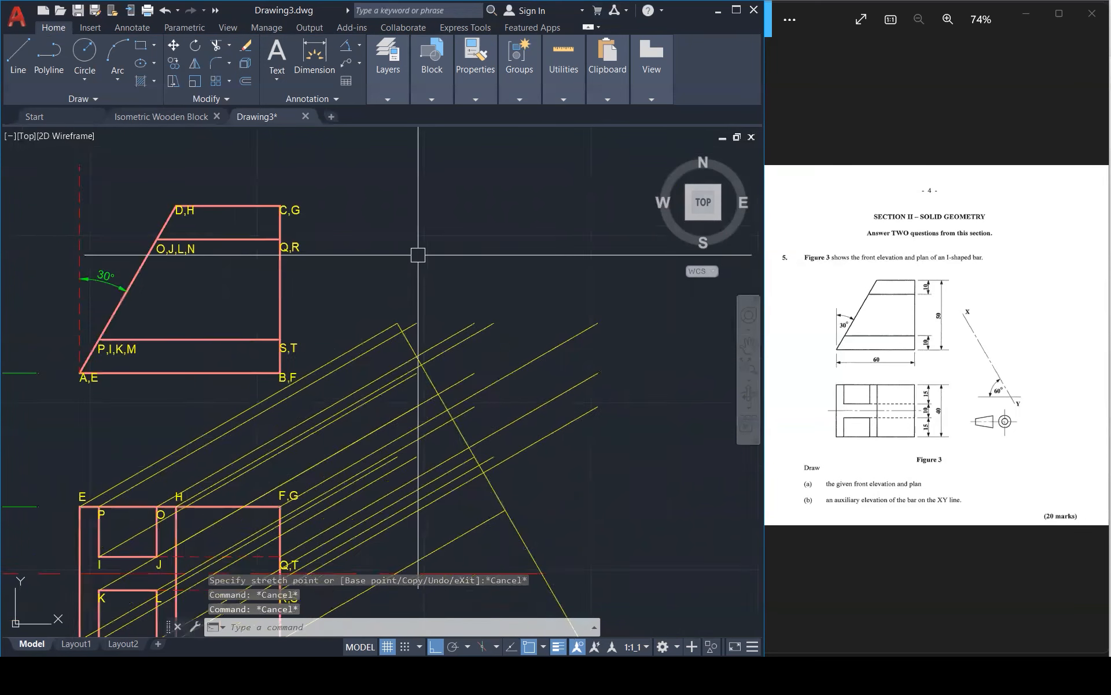
Trim the ends of the projection lines that pass beyond the XY line
{"action": "type", "text": "t or"}
{"action": "key", "text": "Return"}
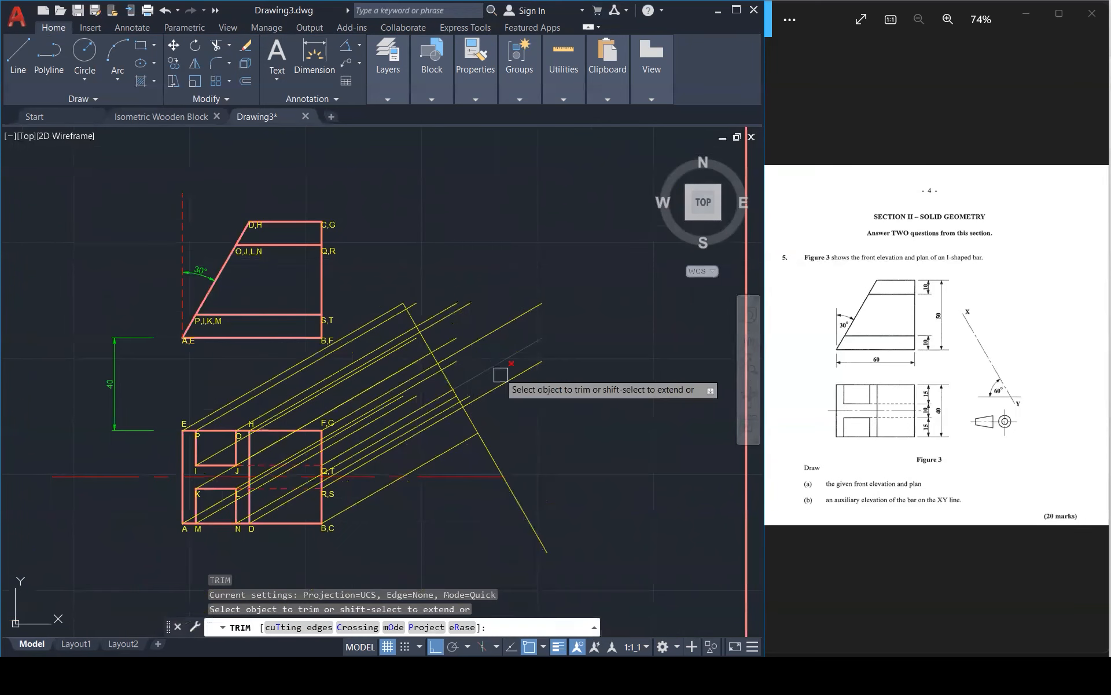
{"action": "left_click", "coordinate": [530, 417]}
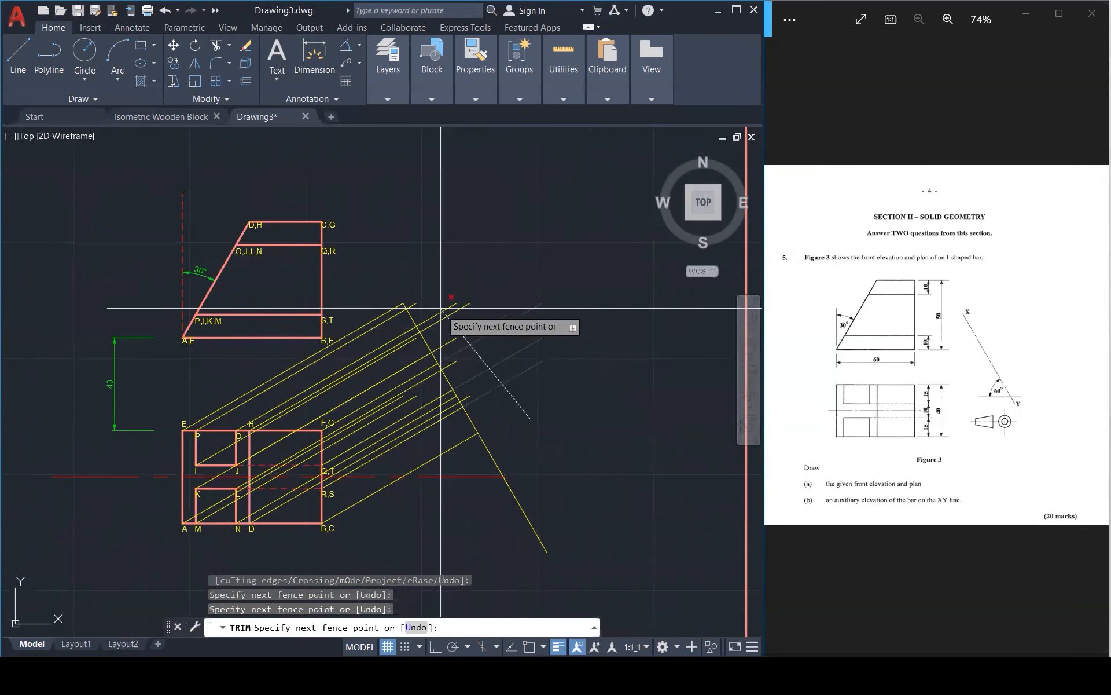
{"action": "left_click", "coordinate": [411, 287]}
{"action": "key", "text": "Return"}
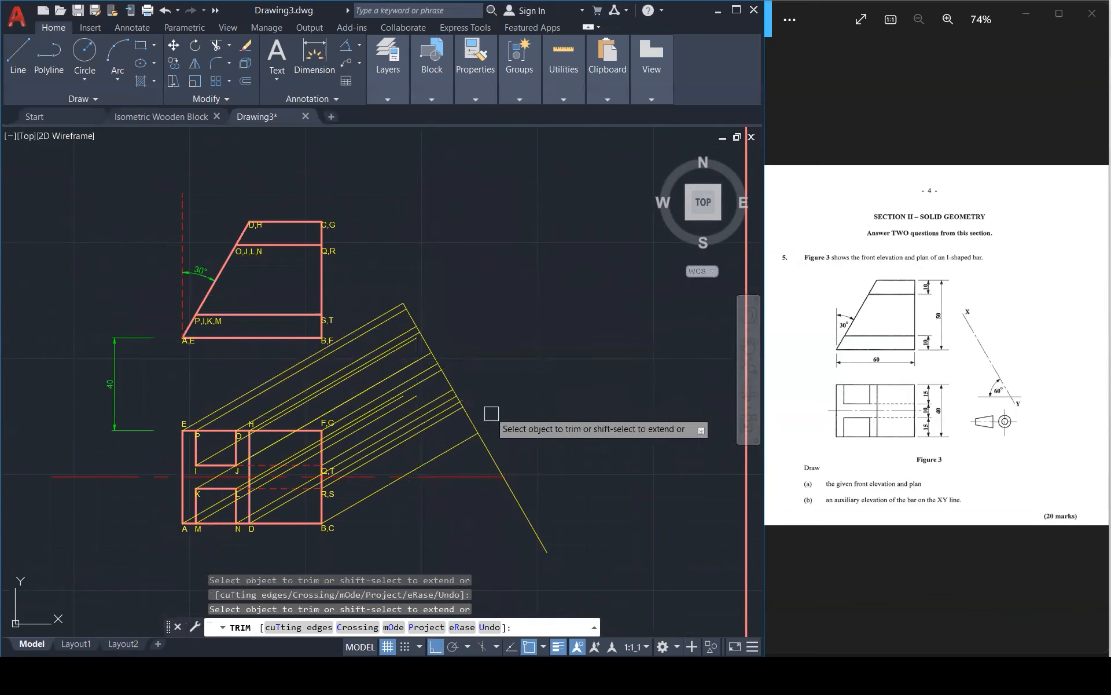
{"action": "key", "text": "Escape"}
{"action": "key", "text": "Escape"}
Slide the XY line along its own direction so that it runs past the projection lines at both ends
{"action": "left_click", "coordinate": [487, 447]}
{"action": "left_click", "coordinate": [474, 428]}
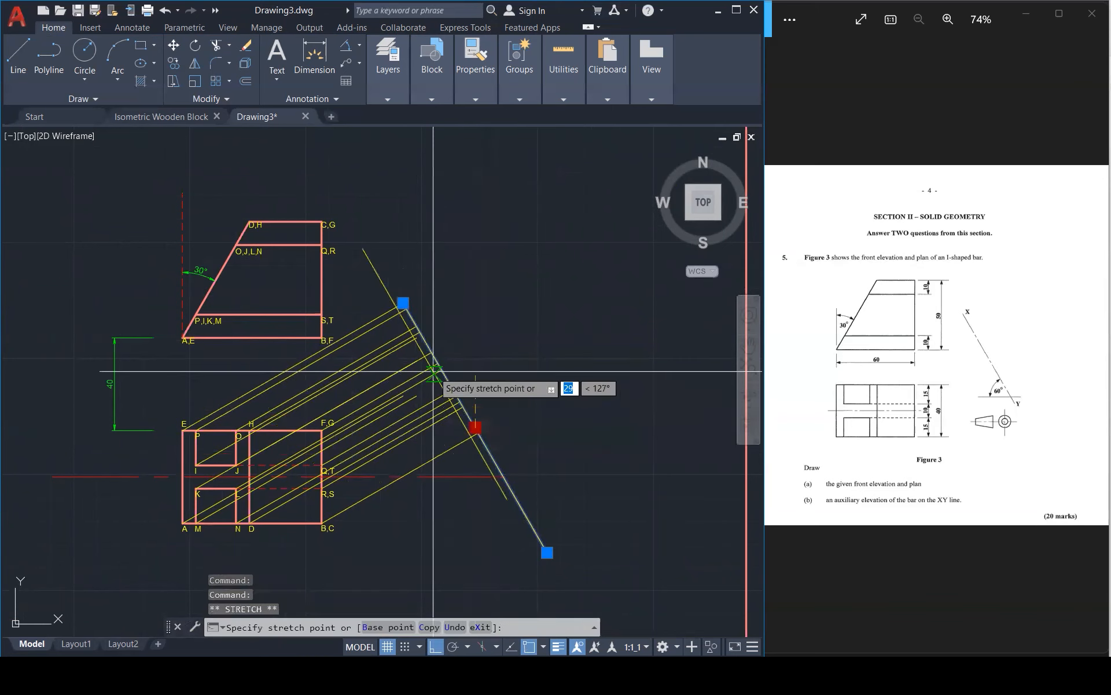
{"action": "left_click", "coordinate": [437, 363]}
{"action": "key", "text": "Escape"}
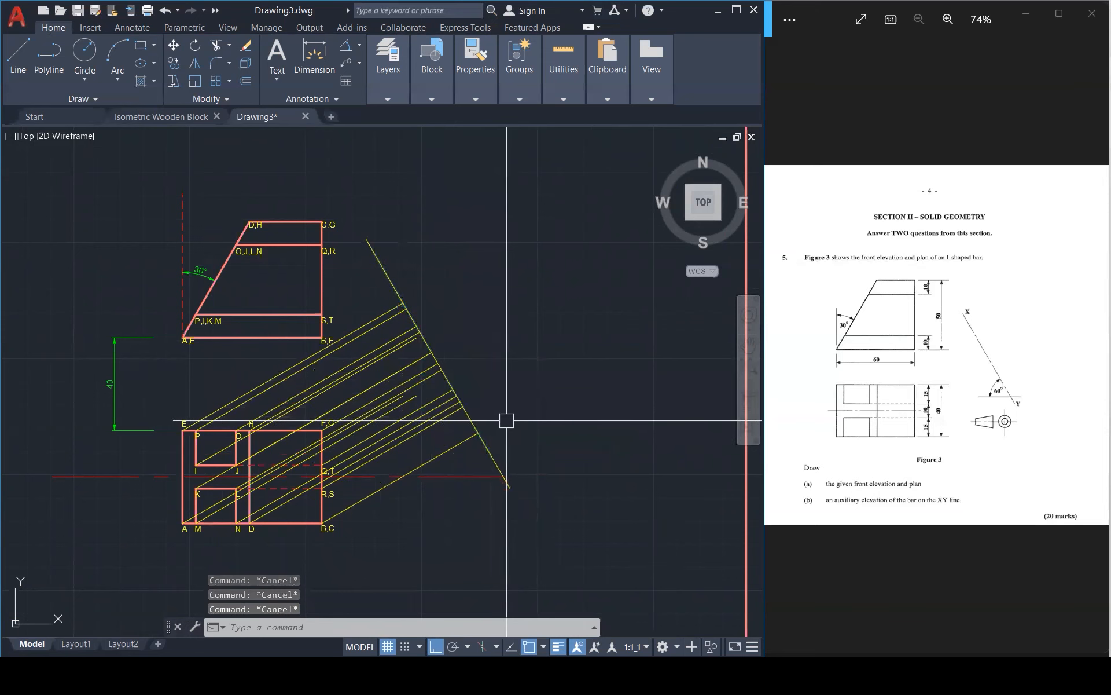
Extend the projection lines that stop short so that they meet the XY line
{"action": "scroll", "coordinate": [424, 380], "scroll_direction": "up", "scroll_amount": 3}
{"action": "type", "text": "ex"}
{"action": "key", "text": "Return"}
{"action": "left_click", "coordinate": [404, 411]}
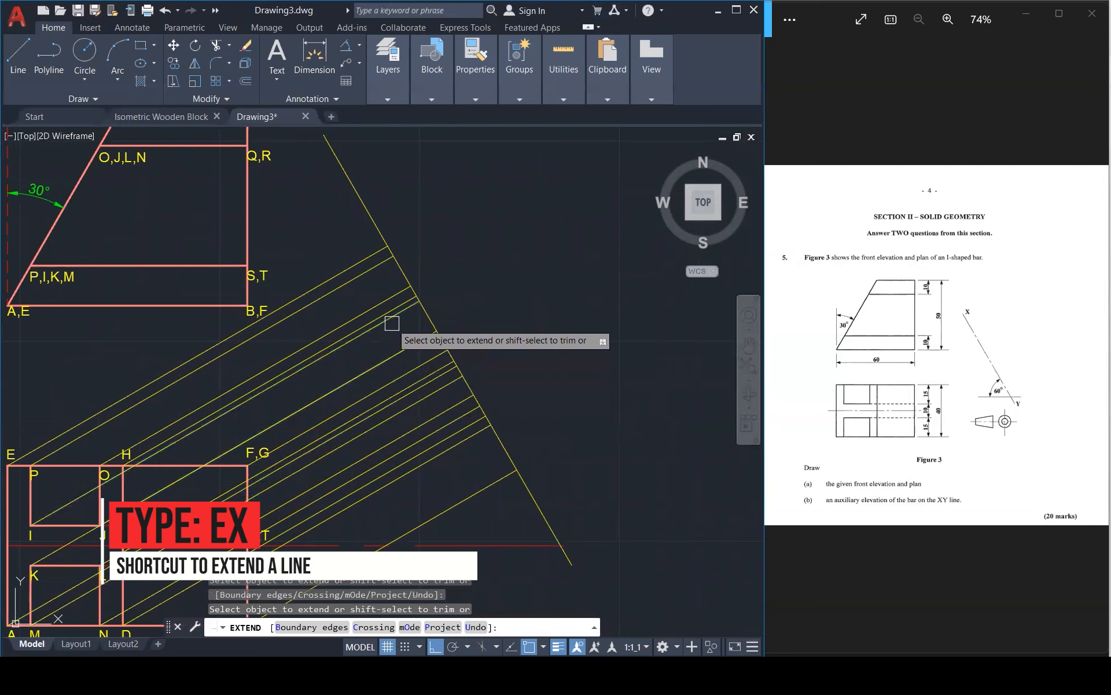
{"action": "key", "text": "Escape"}
Change the inclined XY line from the CONSTRUCTION layer to layer 0
{"action": "scroll", "coordinate": [589, 419], "scroll_direction": "down", "scroll_amount": 3}
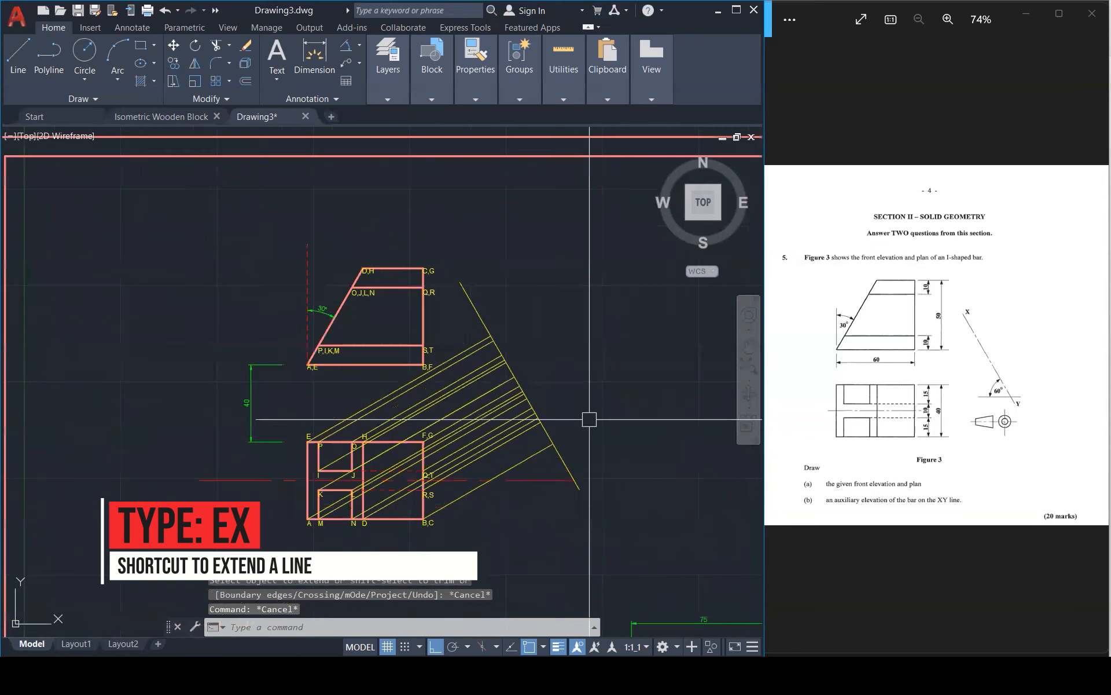
{"action": "scroll", "coordinate": [590, 419], "scroll_direction": "down", "scroll_amount": 1}
{"action": "left_click", "coordinate": [568, 453]}
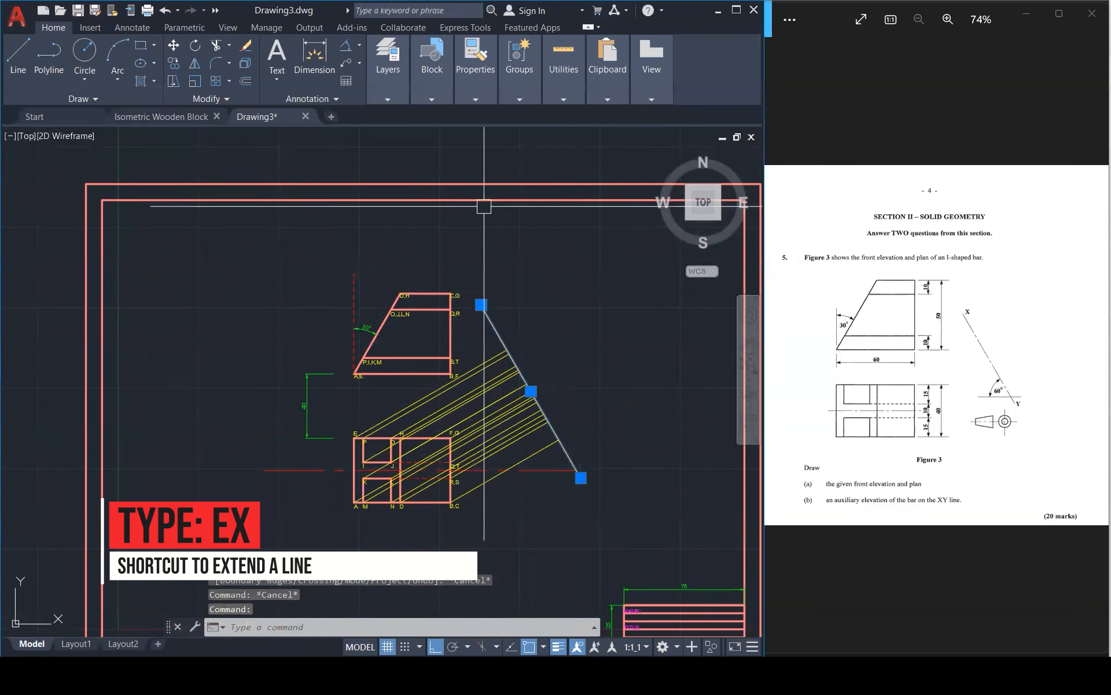
{"action": "left_click", "coordinate": [388, 99]}
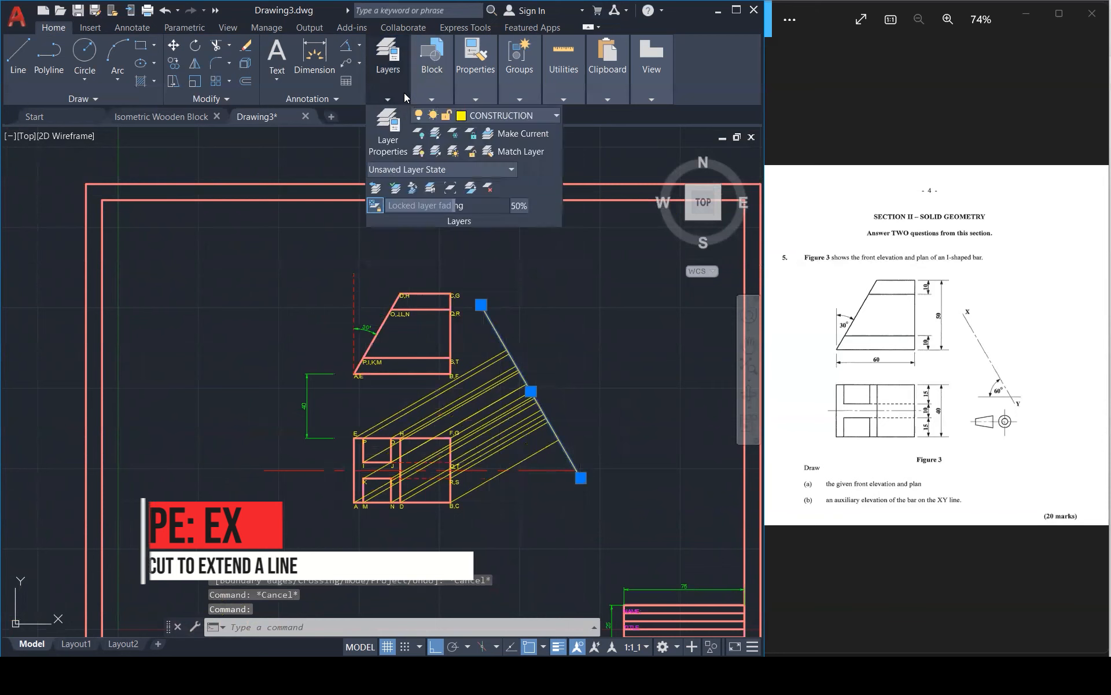
{"action": "left_click", "coordinate": [459, 115]}
{"action": "left_click", "coordinate": [491, 129]}
{"action": "key", "text": "Escape"}
{"action": "key", "text": "Escape"}
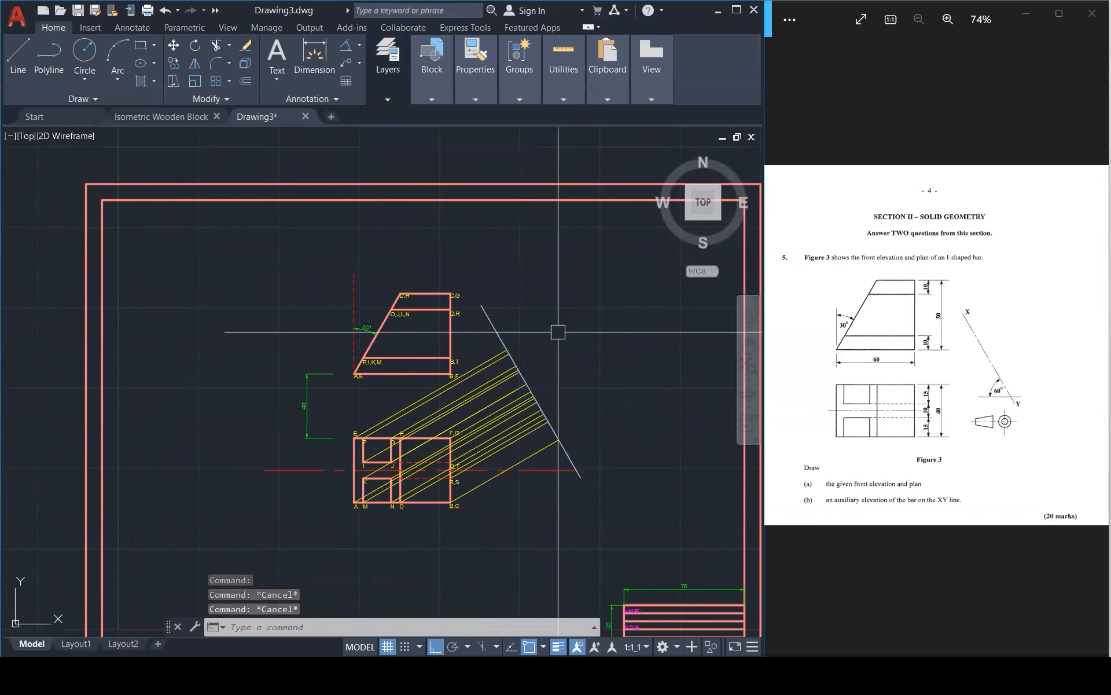
Label the upper end of the inclined reference line with the text X
{"action": "scroll", "coordinate": [552, 328], "scroll_direction": "up", "scroll_amount": 2}
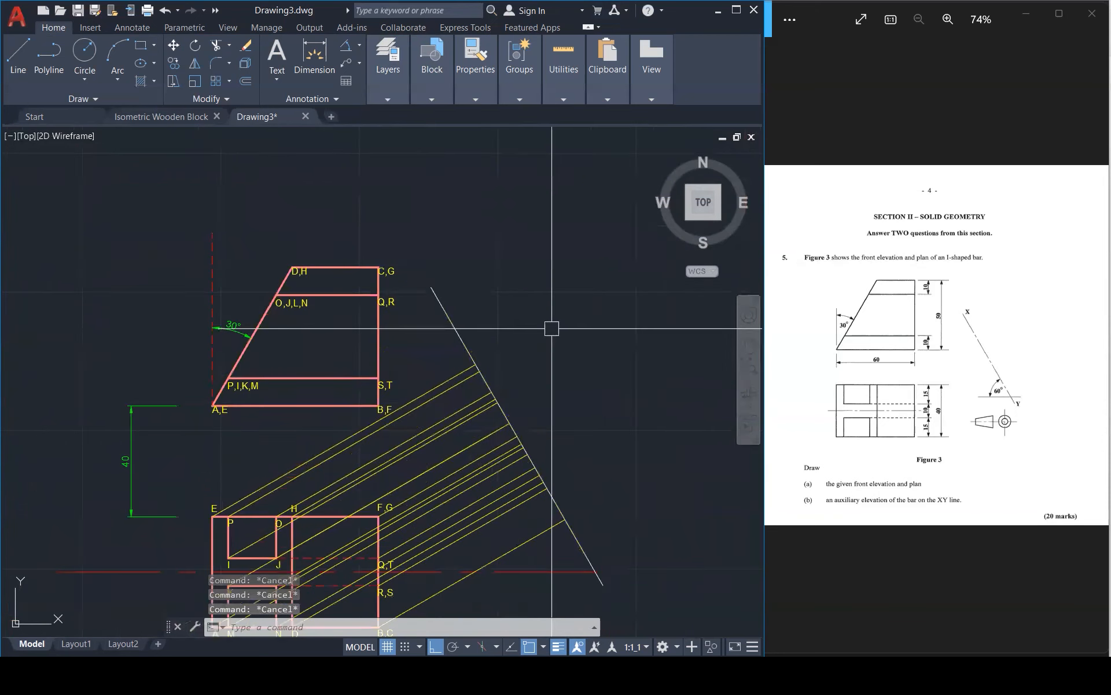
{"action": "key", "text": "Return"}
{"action": "left_click", "coordinate": [432, 288]}
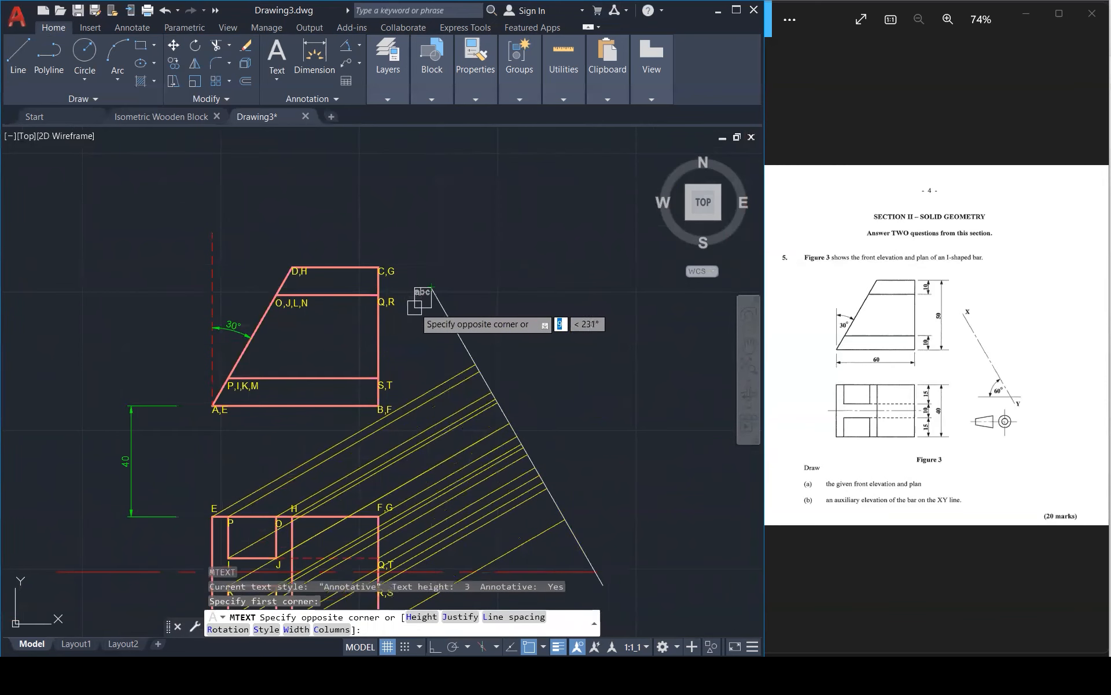
{"action": "left_click", "coordinate": [413, 308]}
{"action": "type", "text": "X"}
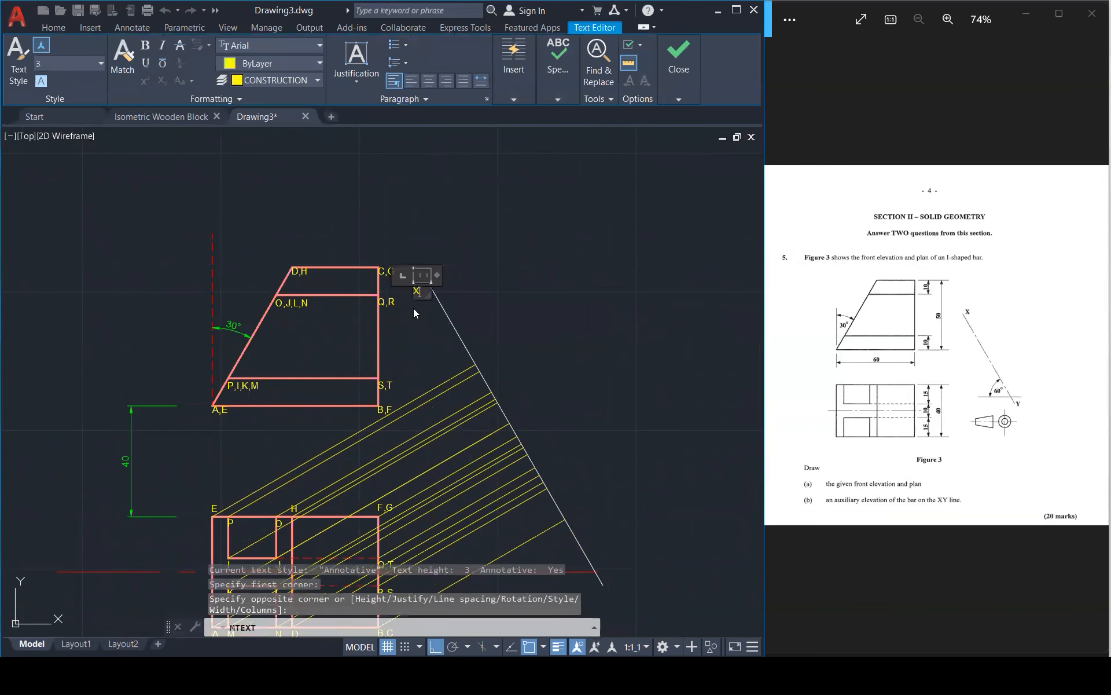
{"action": "left_click", "coordinate": [491, 241]}
Label the lower end of the inclined reference line with the text Y
{"action": "scroll", "coordinate": [498, 227], "scroll_direction": "down", "scroll_amount": 3}
{"action": "scroll", "coordinate": [543, 415], "scroll_direction": "up", "scroll_amount": 2}
{"action": "scroll", "coordinate": [543, 415], "scroll_direction": "up", "scroll_amount": 3}
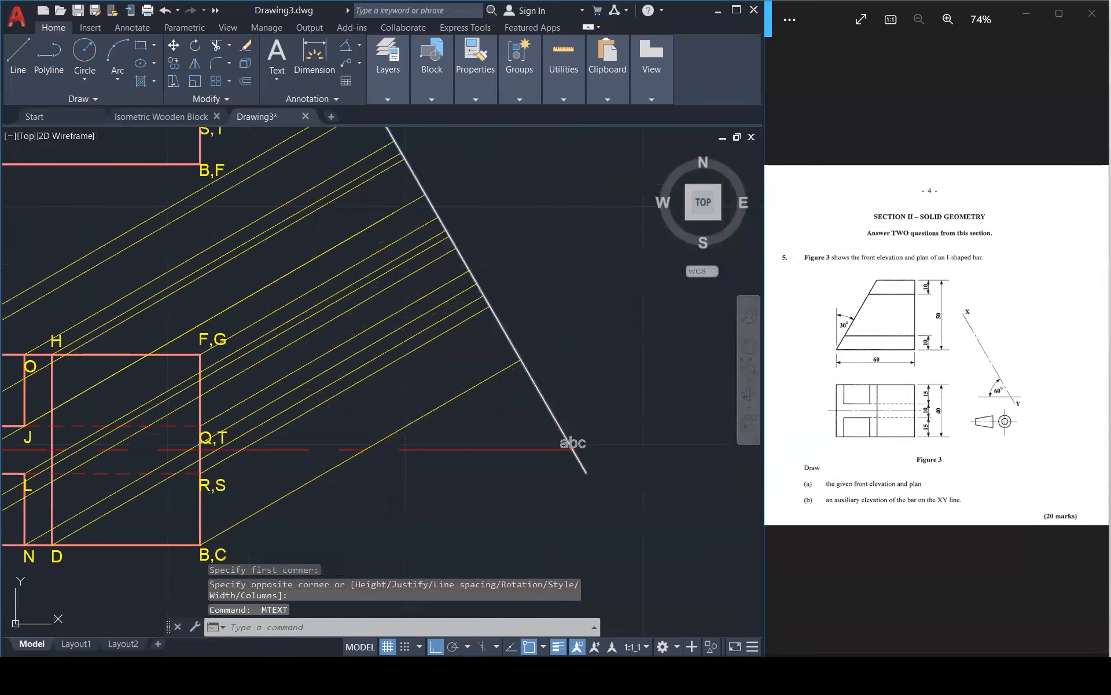
{"action": "key", "text": "Return"}
{"action": "left_click", "coordinate": [580, 481]}
{"action": "left_click", "coordinate": [626, 519]}
{"action": "type", "text": "Y"}
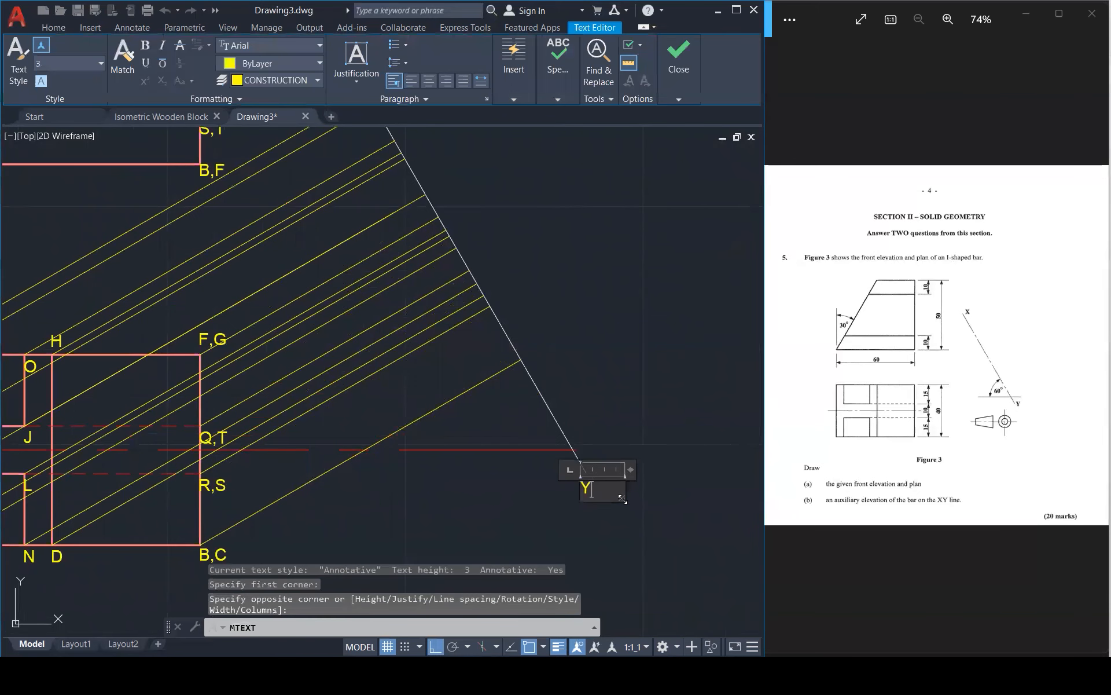
{"action": "key", "text": "Escape"}
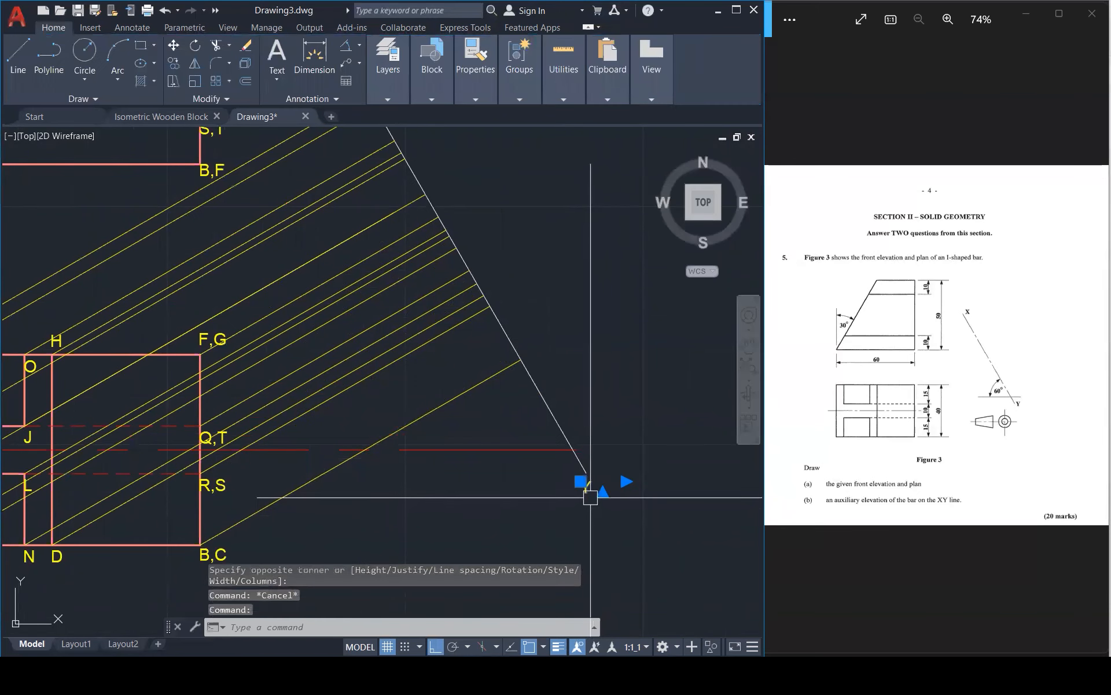
Set the Y label's text height to 5 and put it on the TEXTS layer
{"action": "double_click", "coordinate": [593, 491]}
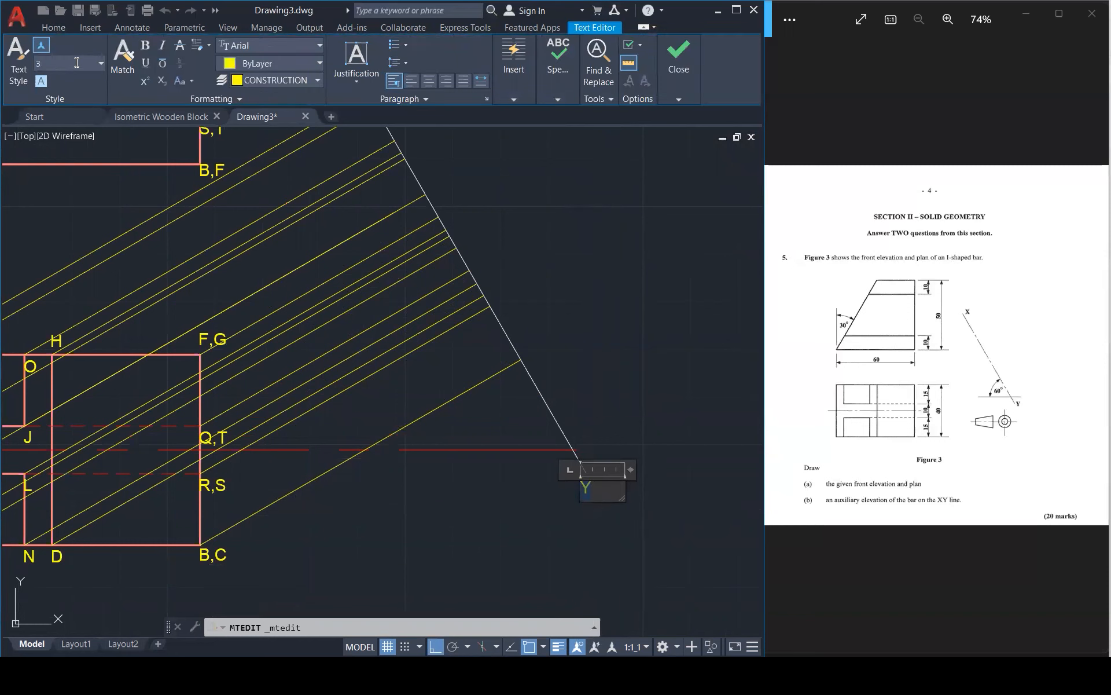
{"action": "type", "text": "5"}
{"action": "key", "text": "Return"}
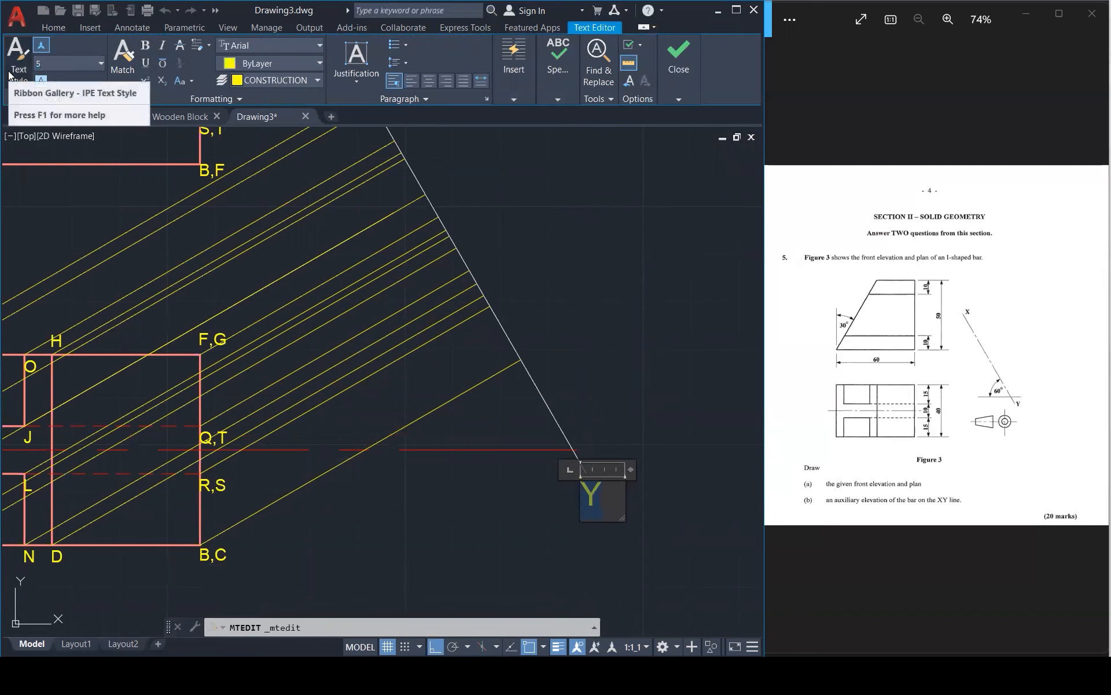
{"action": "left_click", "coordinate": [260, 96]}
{"action": "left_click", "coordinate": [282, 82]}
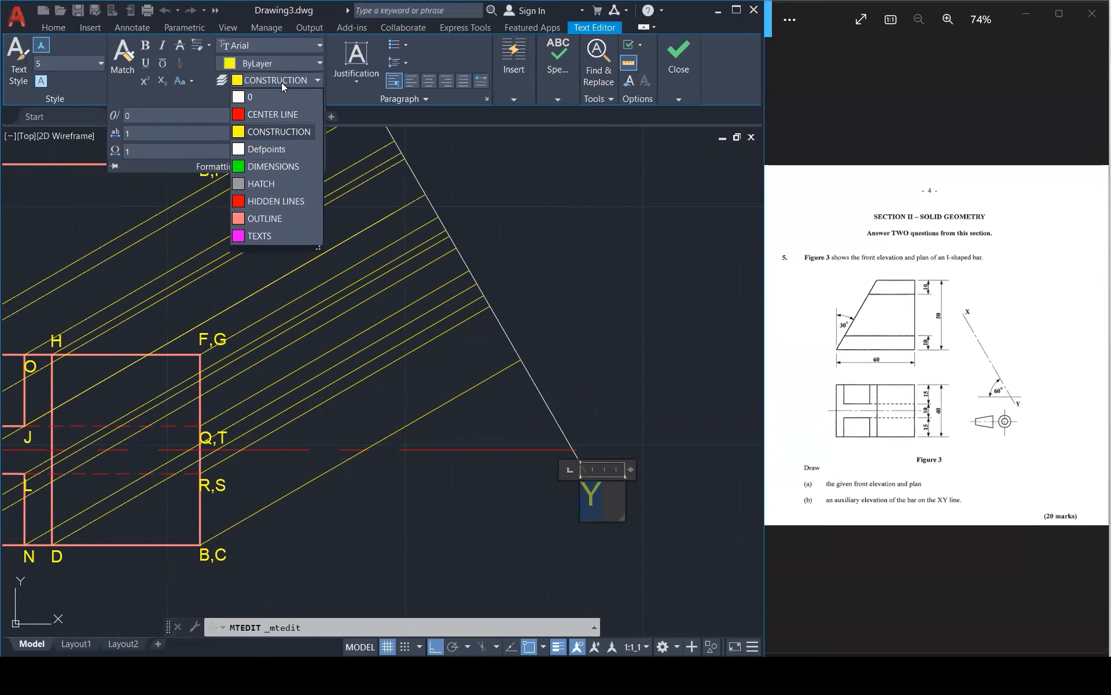
{"action": "left_click", "coordinate": [267, 234]}
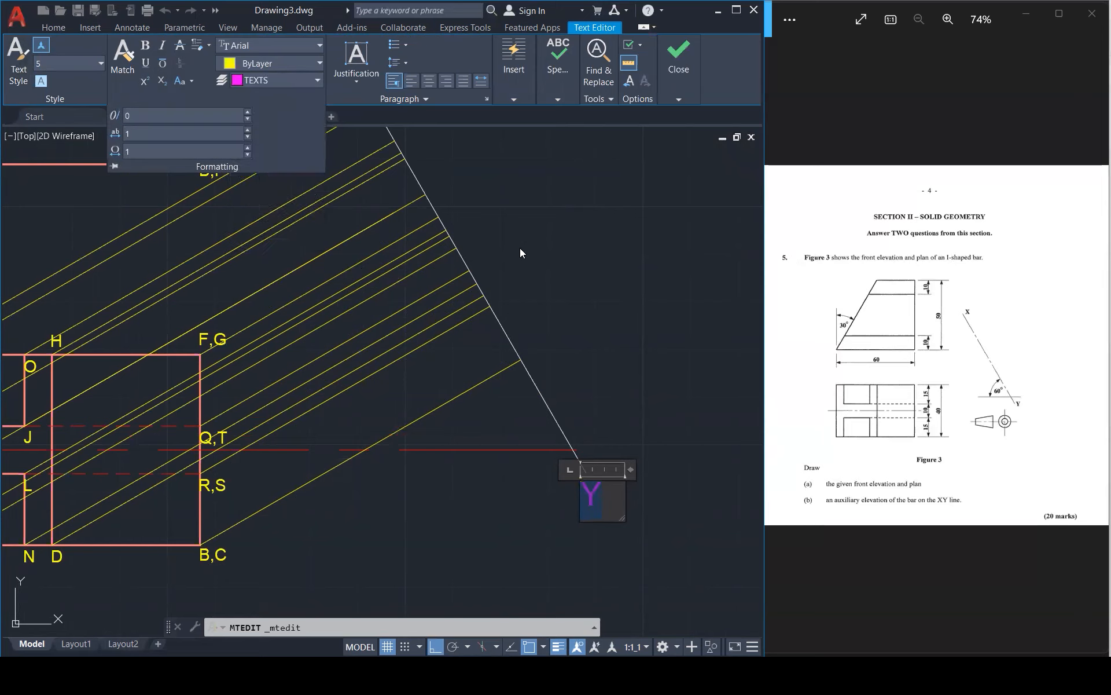
{"action": "key", "text": "Escape"}
{"action": "left_click", "coordinate": [573, 336]}
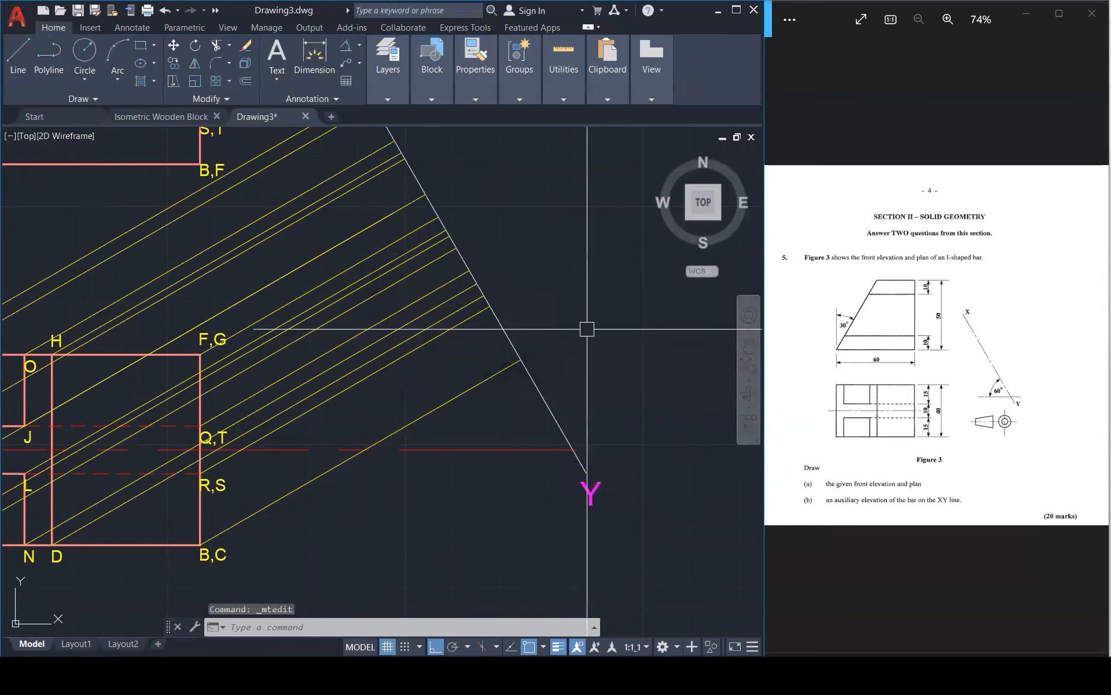
Match the X label's properties to those of the Y label
{"action": "scroll", "coordinate": [587, 328], "scroll_direction": "down", "scroll_amount": 5}
{"action": "type", "text": "ma"}
{"action": "key", "text": "Return"}
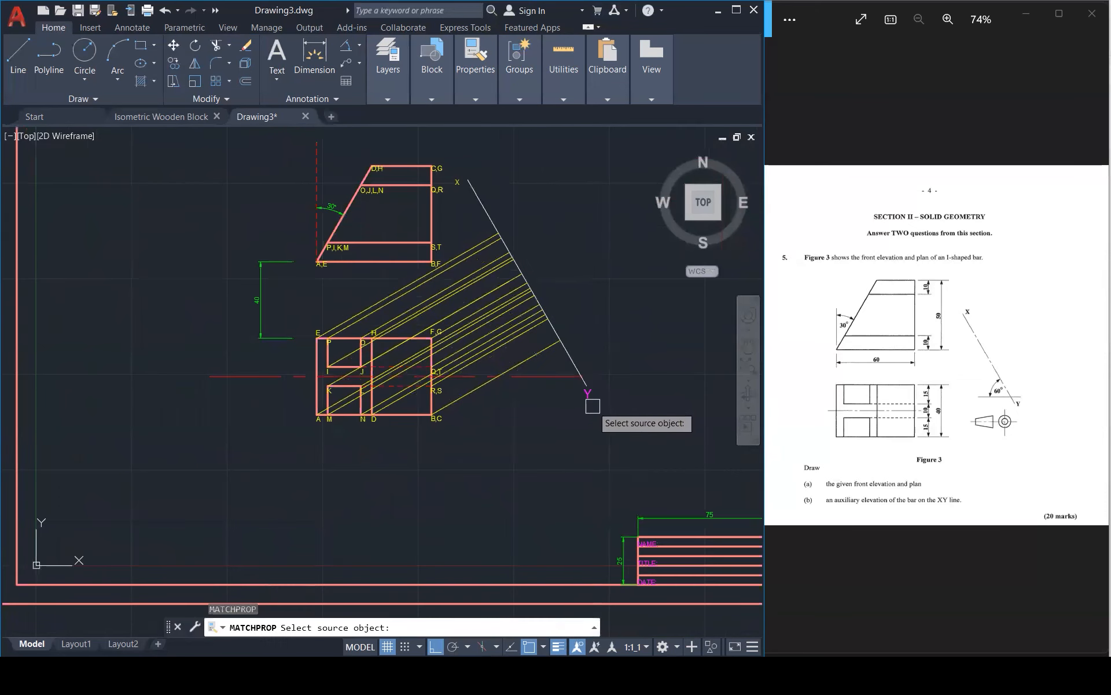
{"action": "left_click", "coordinate": [593, 406]}
{"action": "left_click", "coordinate": [458, 182]}
{"action": "scroll", "coordinate": [457, 182], "scroll_direction": "up", "scroll_amount": 4}
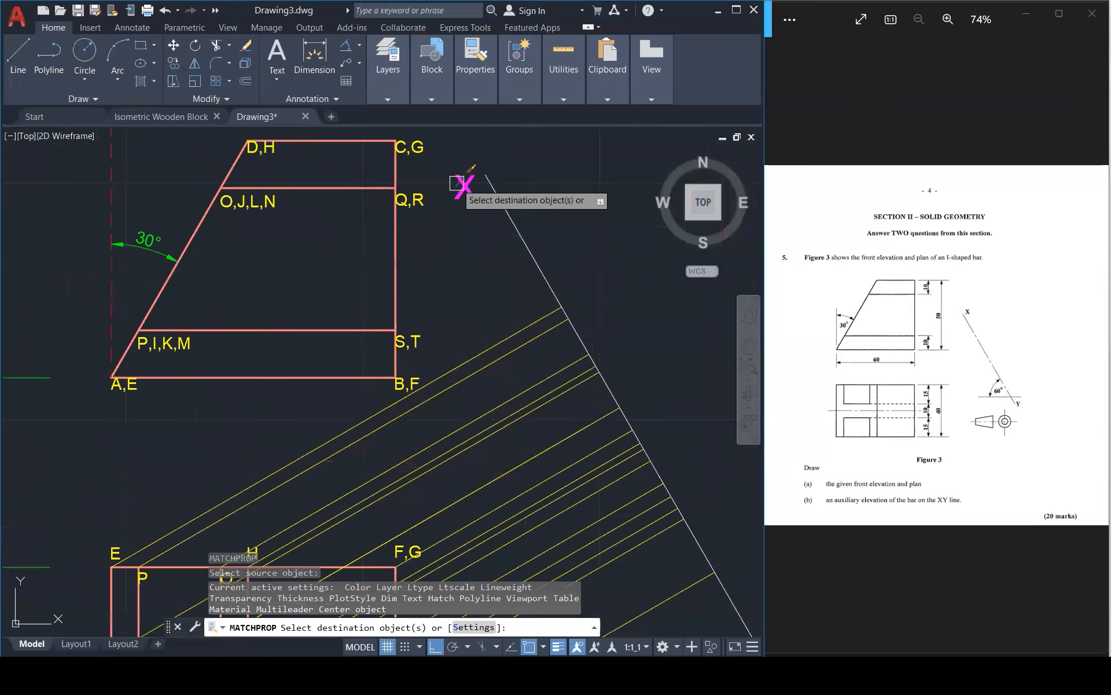
{"action": "key", "text": "Escape"}
{"action": "key", "text": "Escape"}
{"action": "key", "text": "Escape"}
Maximize the drawing window
{"action": "scroll", "coordinate": [571, 209], "scroll_direction": "down", "scroll_amount": 5}
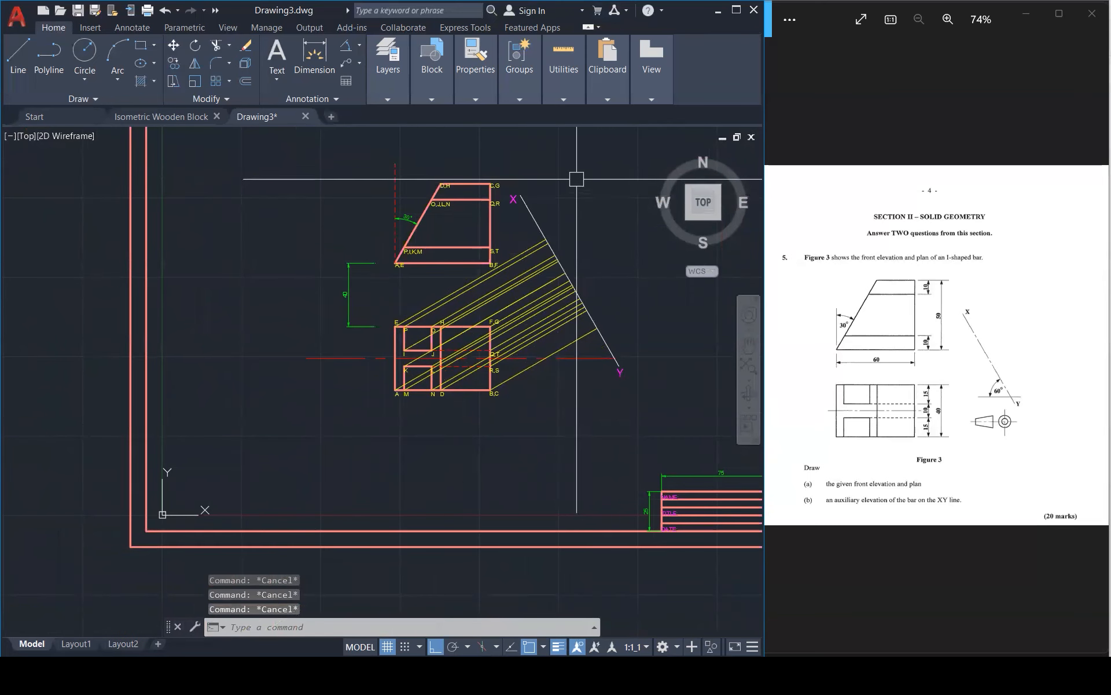
{"action": "scroll", "coordinate": [575, 176], "scroll_direction": "up", "scroll_amount": 1}
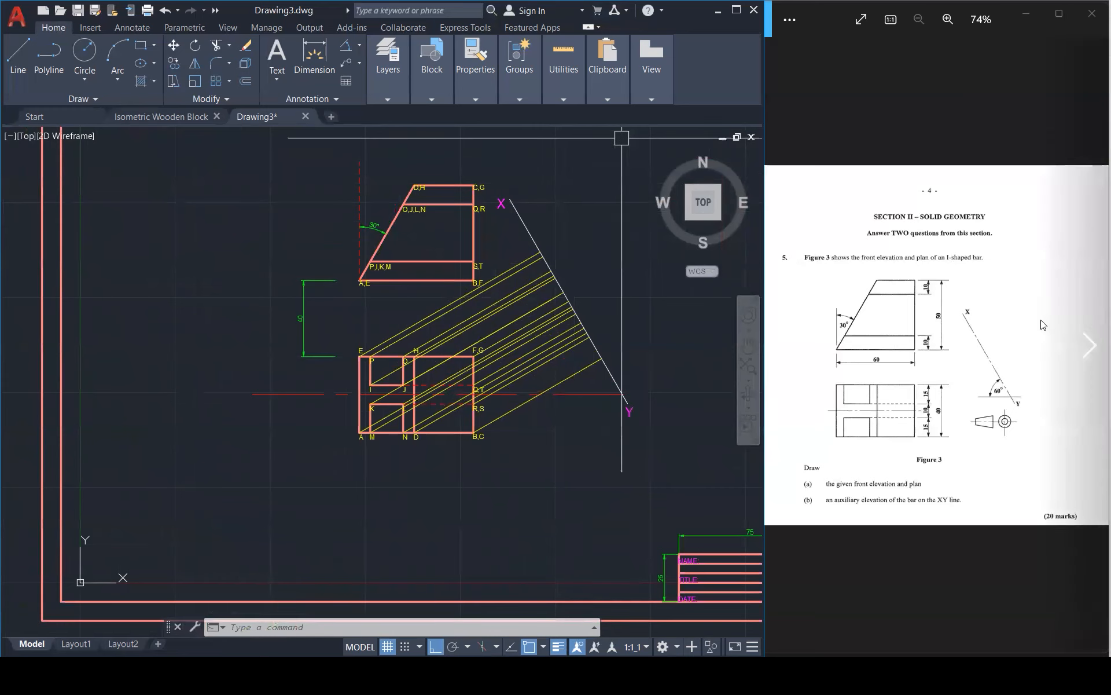
{"action": "left_click", "coordinate": [743, 12]}
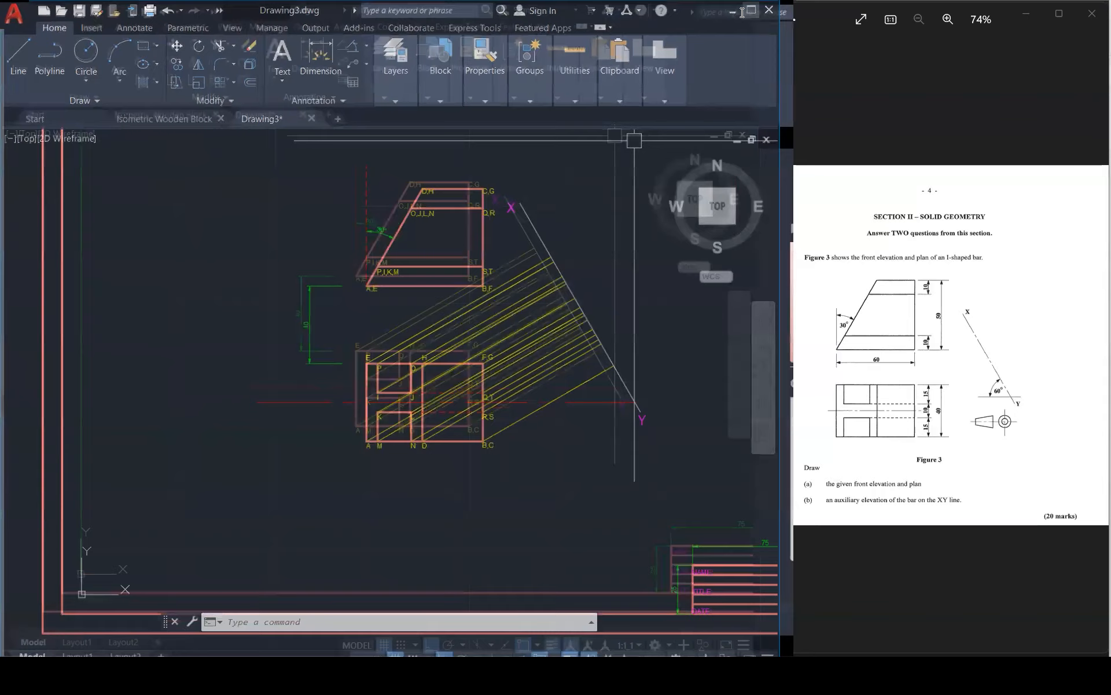
Change the label at the inclined reference line's lower end from Y to Y'
{"action": "left_click", "coordinate": [1090, 368]}
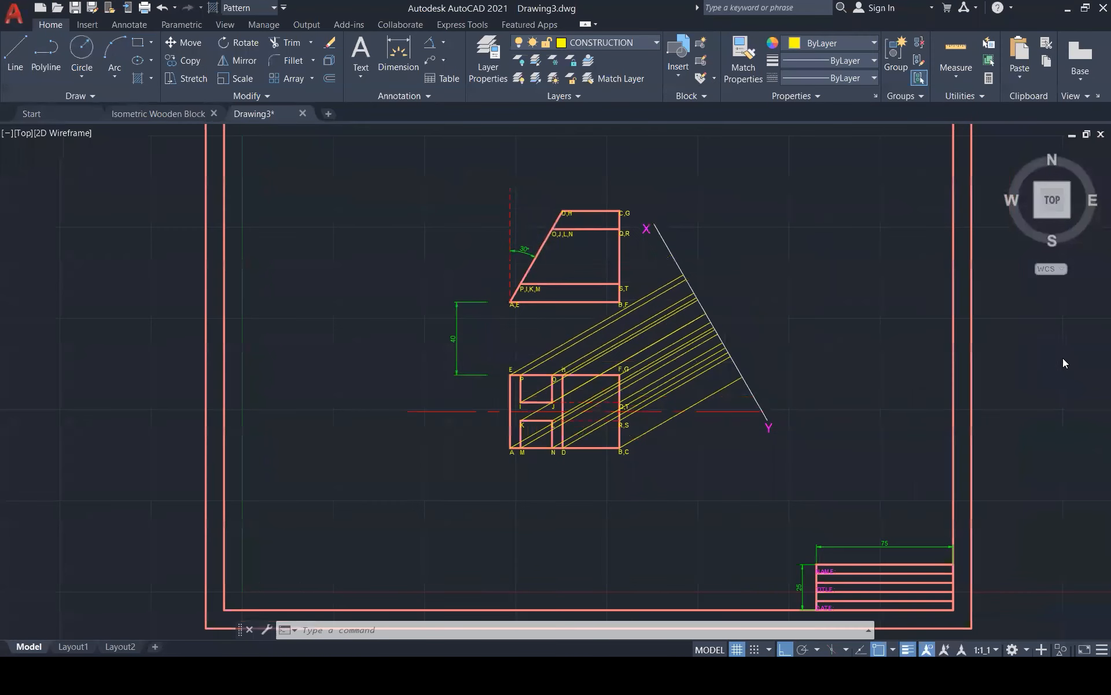
{"action": "key", "text": "Escape"}
{"action": "key", "text": "Escape"}
{"action": "key", "text": "Escape"}
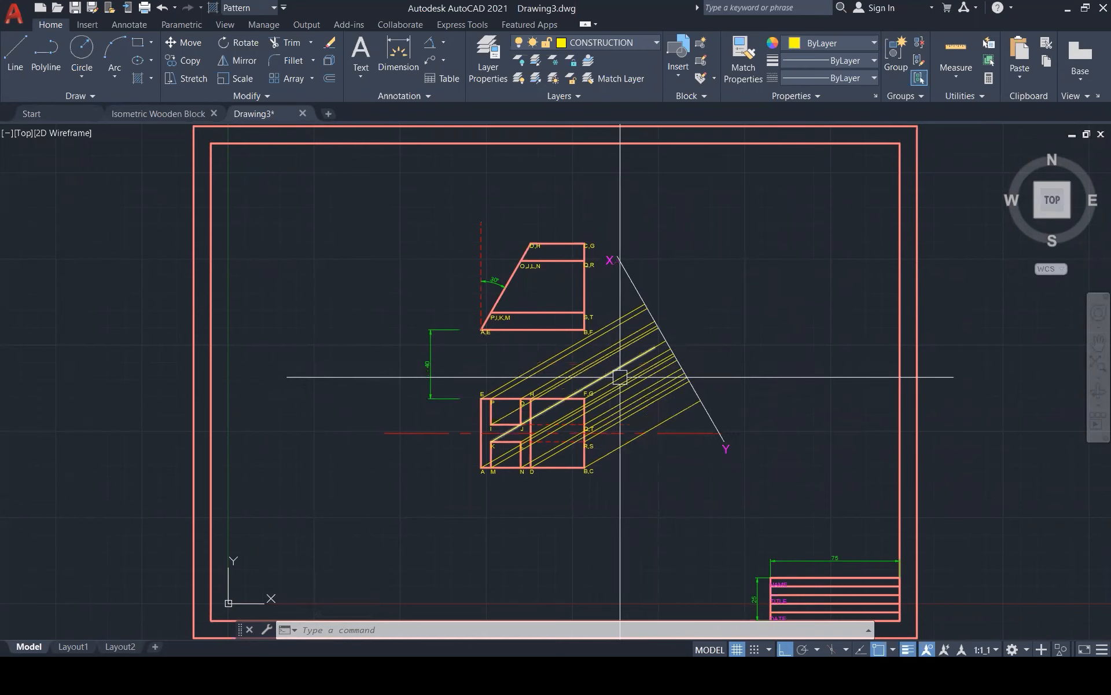
{"action": "double_click", "coordinate": [727, 454]}
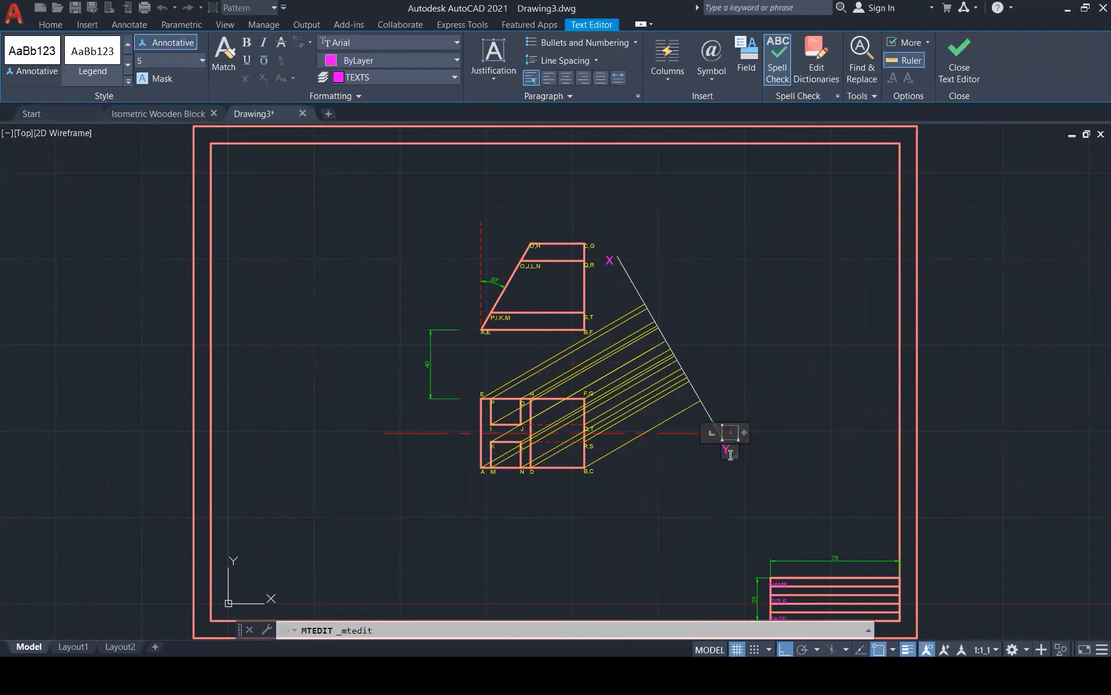
{"action": "left_click", "coordinate": [655, 255]}
Change the label at the inclined reference line's upper end from X to X'
{"action": "scroll", "coordinate": [606, 248], "scroll_direction": "up", "scroll_amount": 5}
{"action": "double_click", "coordinate": [610, 270]}
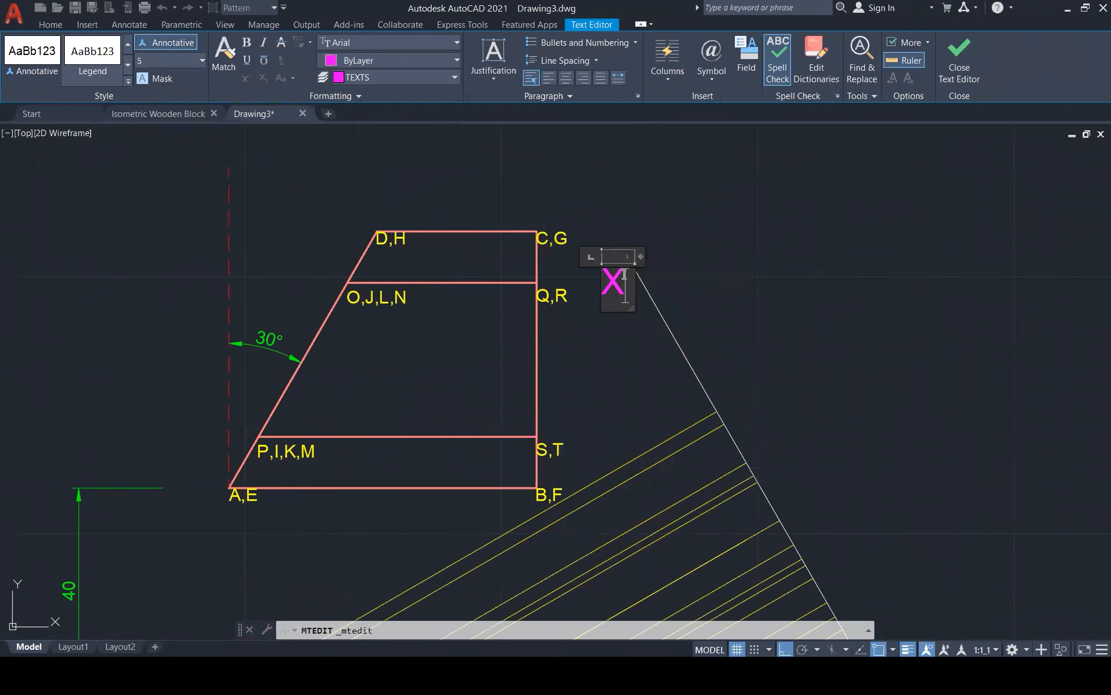
{"action": "left_click", "coordinate": [670, 244]}
{"action": "scroll", "coordinate": [714, 203], "scroll_direction": "down", "scroll_amount": 1}
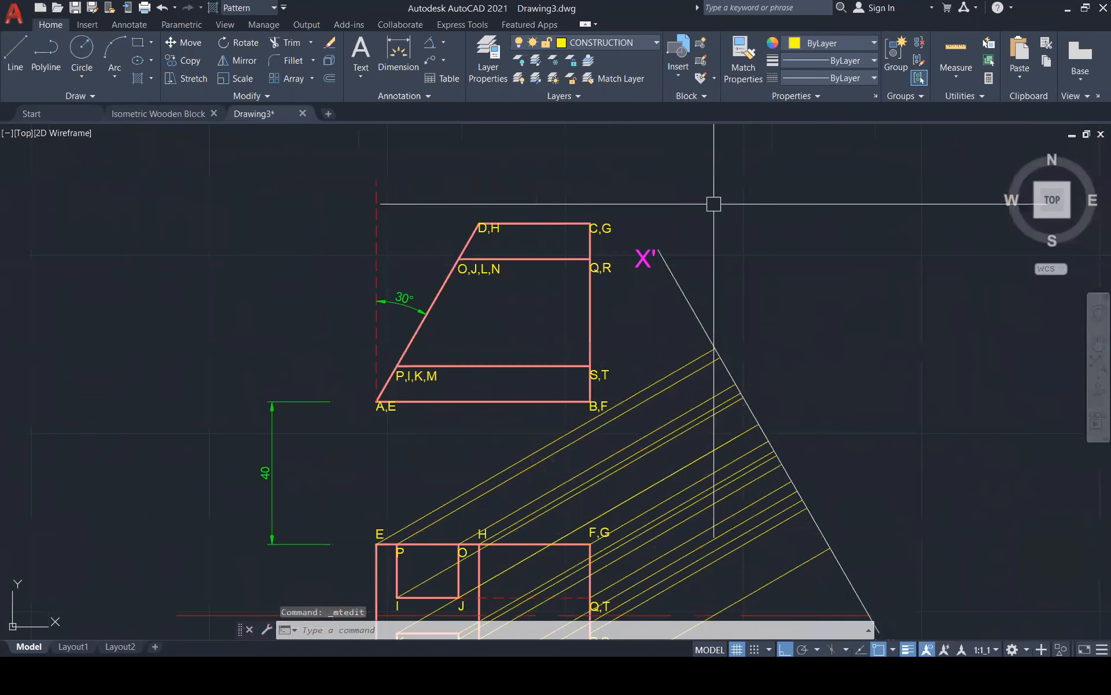
{"action": "scroll", "coordinate": [714, 204], "scroll_direction": "down", "scroll_amount": 2}
{"action": "key", "text": "Escape"}
{"action": "key", "text": "Escape"}
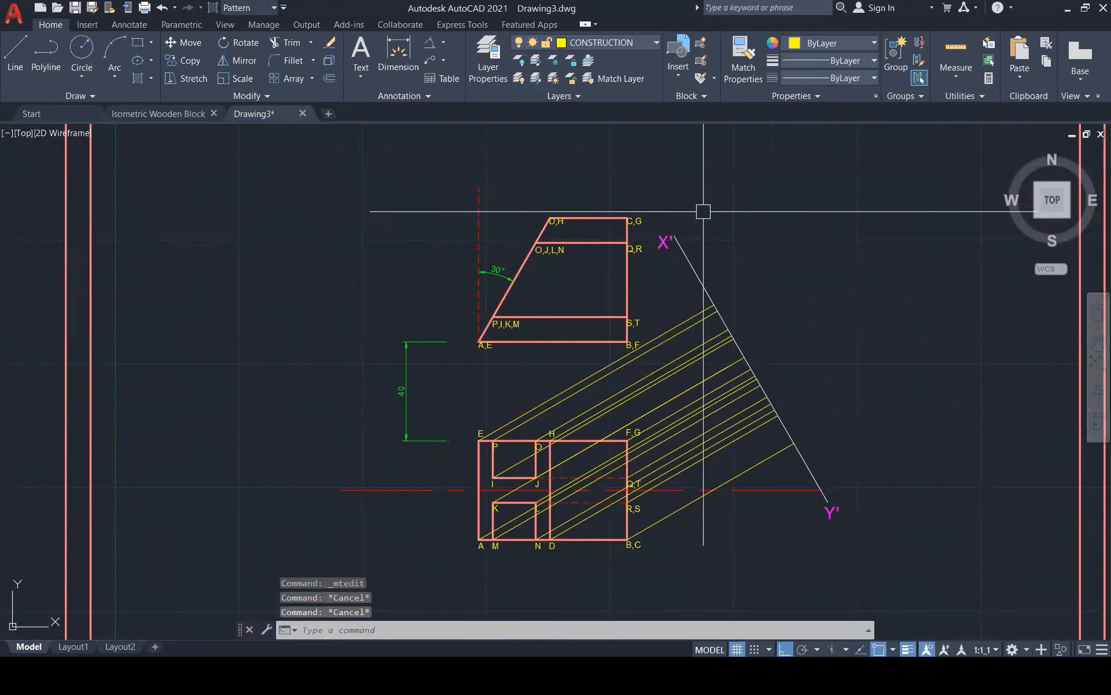
Draw a vertical helper line from corner A,E of the front elevation down to corner E of the plan
{"action": "type", "text": "l"}
{"action": "key", "text": "Return"}
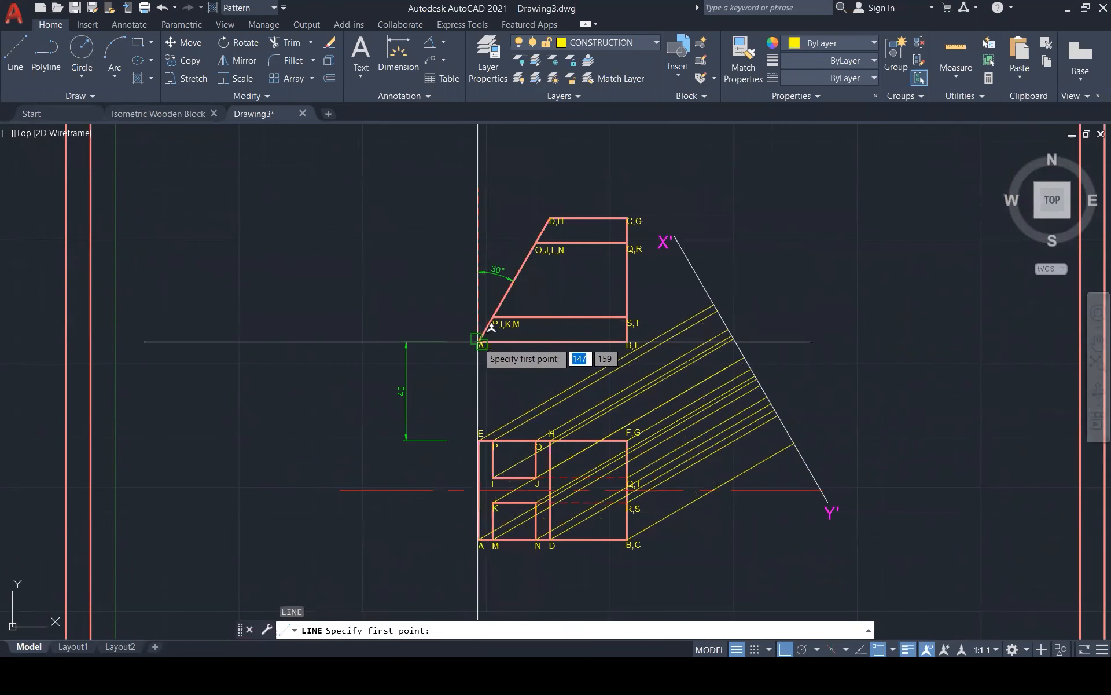
{"action": "scroll", "coordinate": [479, 447], "scroll_direction": "up", "scroll_amount": 2}
{"action": "left_click", "coordinate": [479, 446]}
{"action": "key", "text": "Return"}
Draw a horizontal line about 165 mm long through the vertical helper line's midpoint, extending beyond both sides of the views
{"action": "key", "text": "Return"}
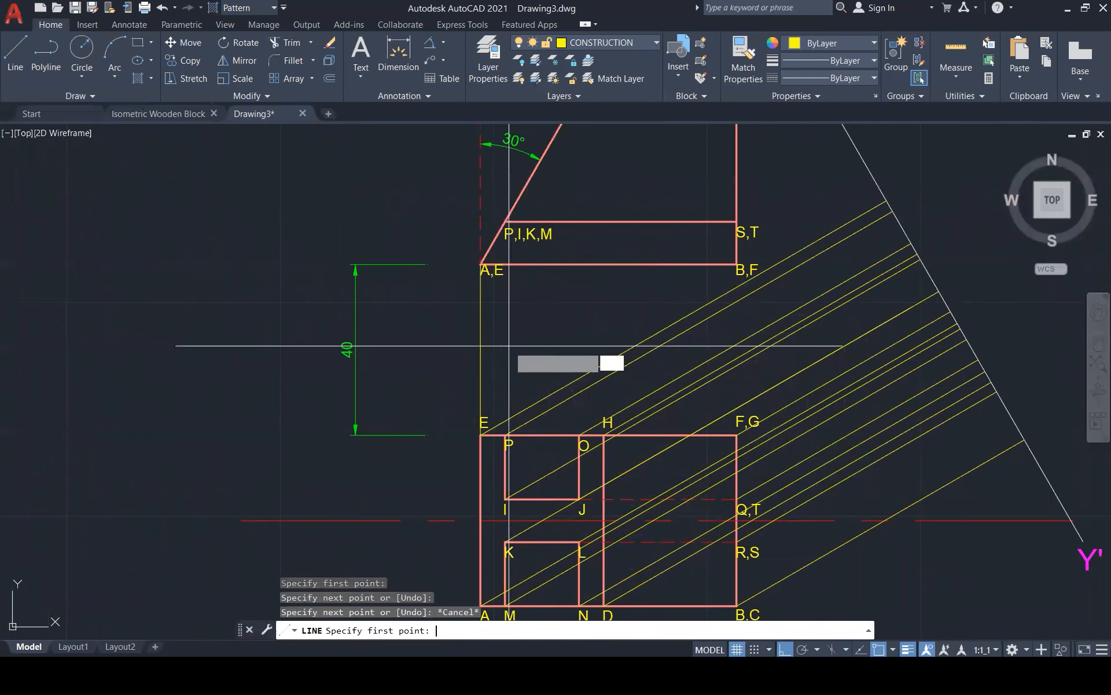
{"action": "scroll", "coordinate": [481, 349], "scroll_direction": "down", "scroll_amount": 4}
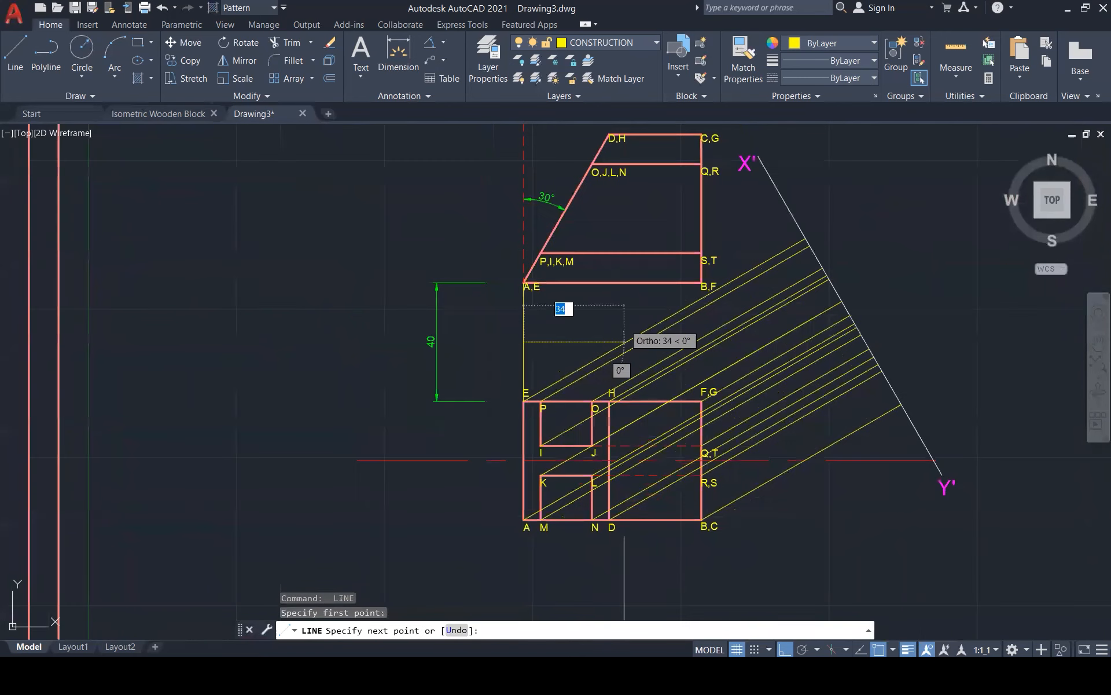
{"action": "left_click", "coordinate": [410, 338]}
{"action": "key", "text": "Escape"}
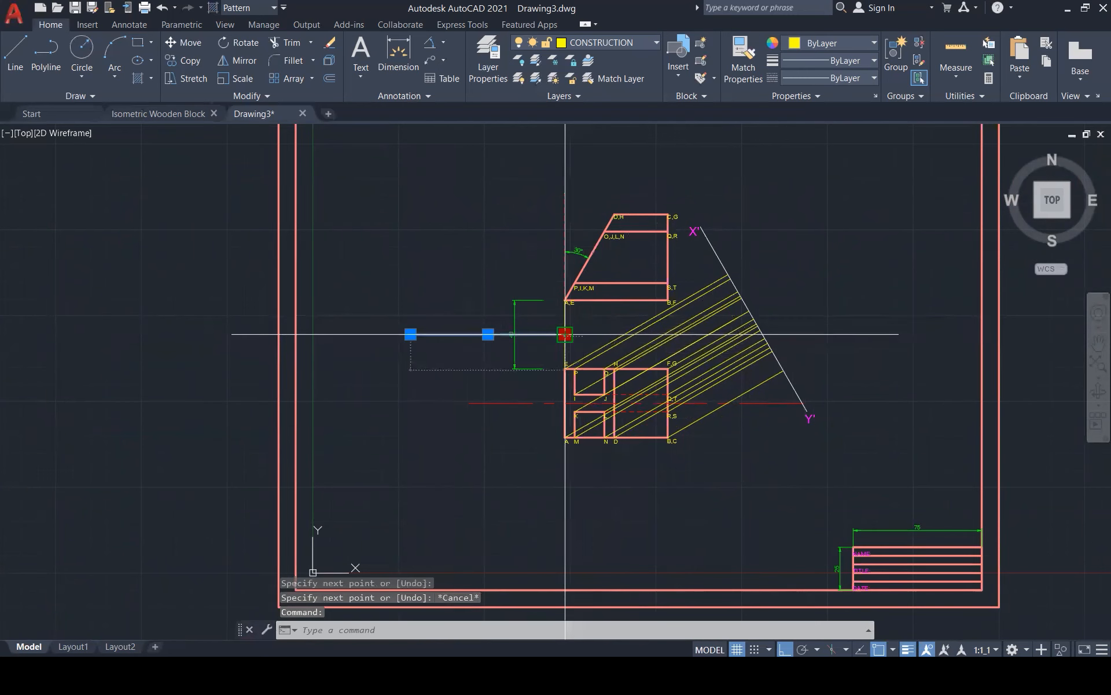
{"action": "left_click", "coordinate": [564, 334]}
{"action": "scroll", "coordinate": [654, 327], "scroll_direction": "up", "scroll_amount": 5}
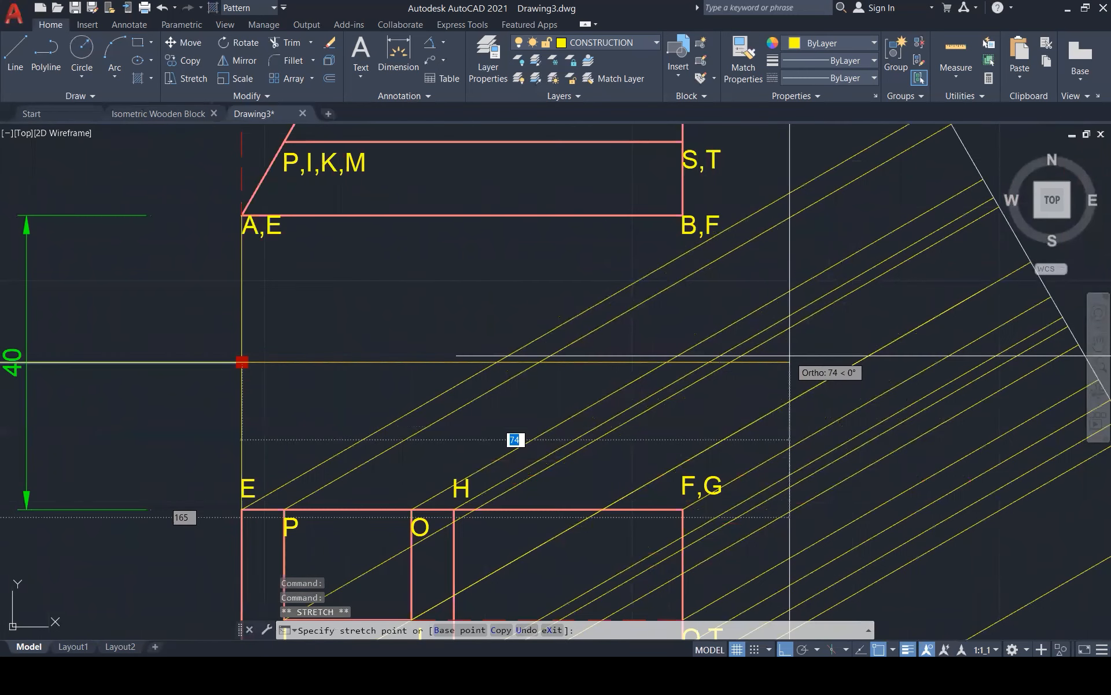
{"action": "key", "text": "Escape"}
{"action": "key", "text": "Escape"}
{"action": "scroll", "coordinate": [699, 323], "scroll_direction": "down", "scroll_amount": 1}
{"action": "scroll", "coordinate": [699, 323], "scroll_direction": "down", "scroll_amount": 5}
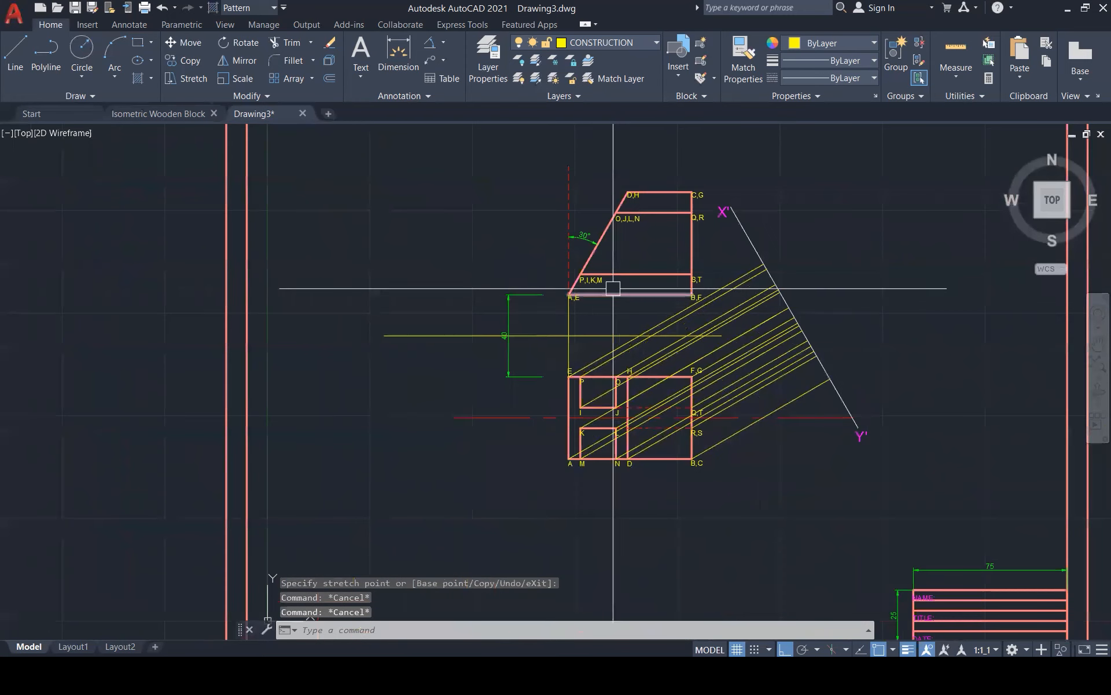
Delete the vertical helper line and match the horizontal line's properties to those of the inclined X'Y' line
{"action": "left_click", "coordinate": [570, 322]}
{"action": "key", "text": "Delete"}
{"action": "type", "text": "ma"}
{"action": "key", "text": "Return"}
{"action": "left_click", "coordinate": [750, 243]}
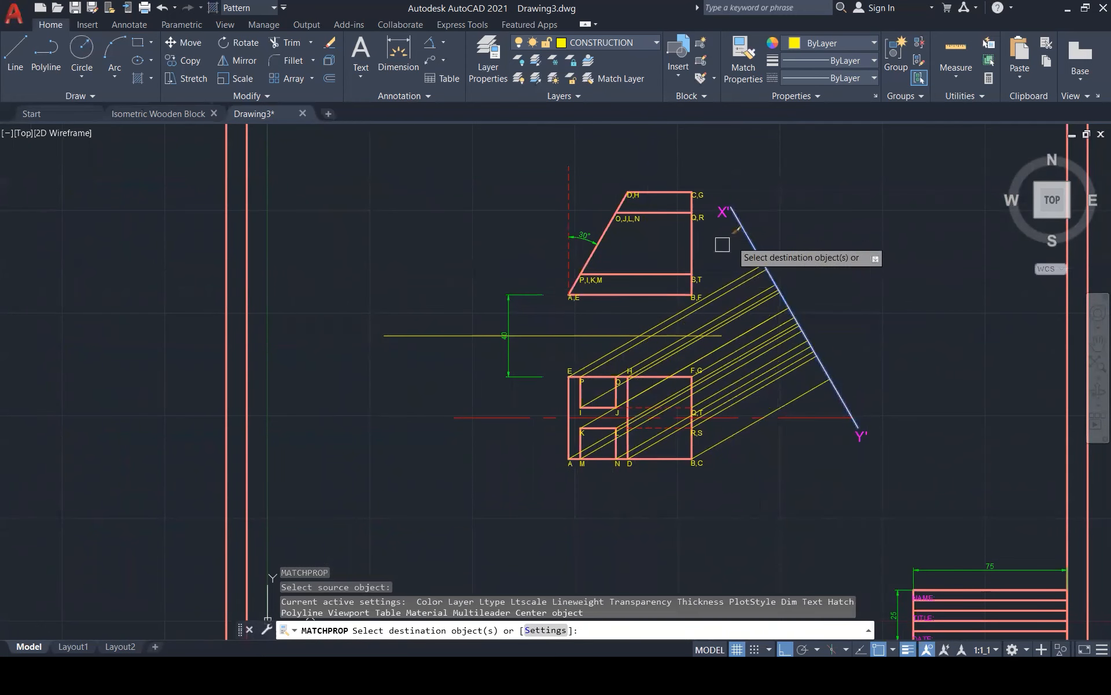
{"action": "left_click", "coordinate": [455, 335]}
{"action": "key", "text": "Escape"}
{"action": "key", "text": "Escape"}
{"action": "key", "text": "Escape"}
Copy the X' label from the inclined line's upper end to the left end of the horizontal line
{"action": "left_click", "coordinate": [718, 211]}
{"action": "type", "text": "co"}
{"action": "key", "text": "Return"}
{"action": "left_click", "coordinate": [731, 206]}
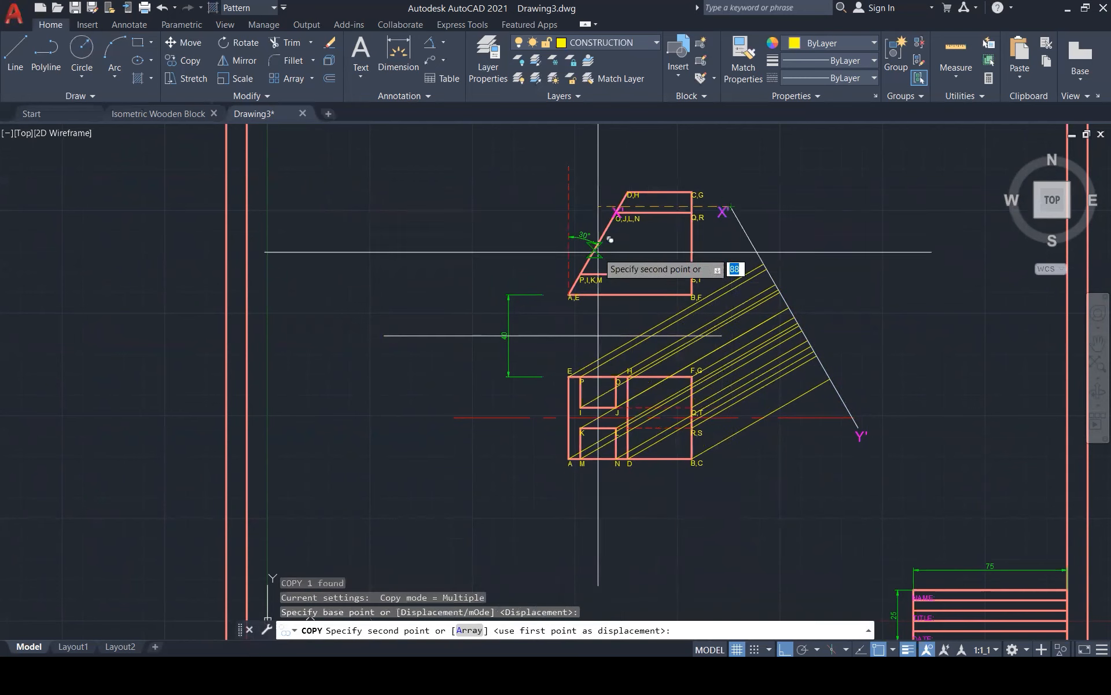
{"action": "left_click", "coordinate": [384, 335]}
{"action": "scroll", "coordinate": [379, 349], "scroll_direction": "up", "scroll_amount": 6}
{"action": "key", "text": "Escape"}
{"action": "key", "text": "Escape"}
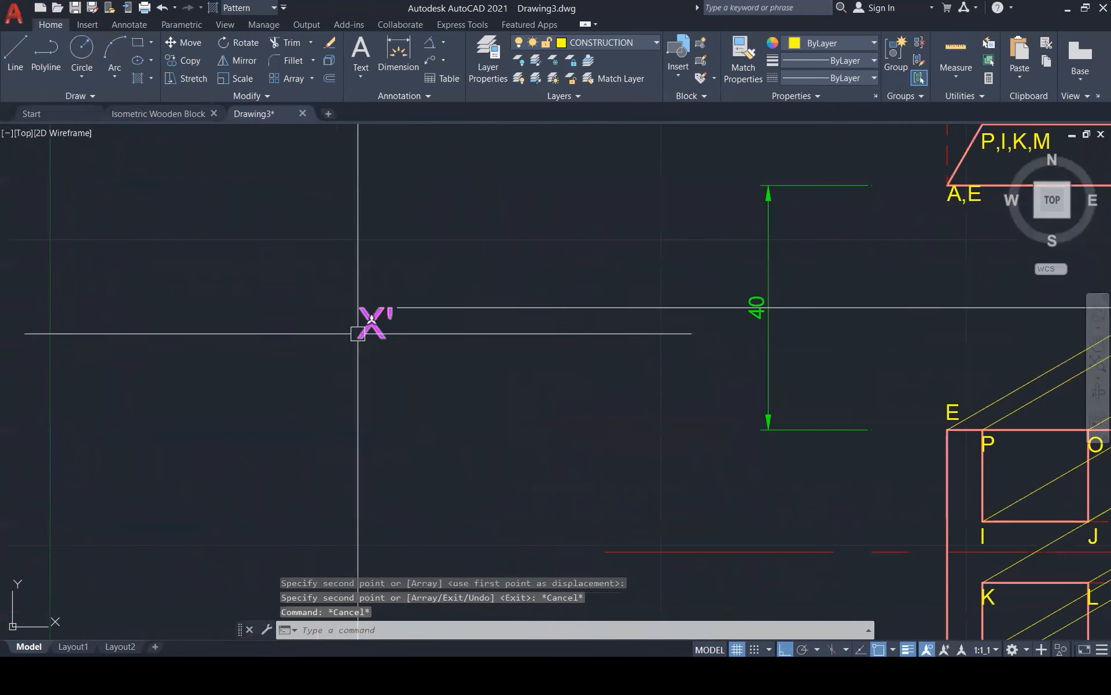
Change the copied label at the horizontal line's left end to X
{"action": "double_click", "coordinate": [368, 325]}
{"action": "key", "text": "BackSpace"}
{"action": "left_click", "coordinate": [437, 246]}
{"action": "scroll", "coordinate": [370, 289], "scroll_direction": "down", "scroll_amount": 4}
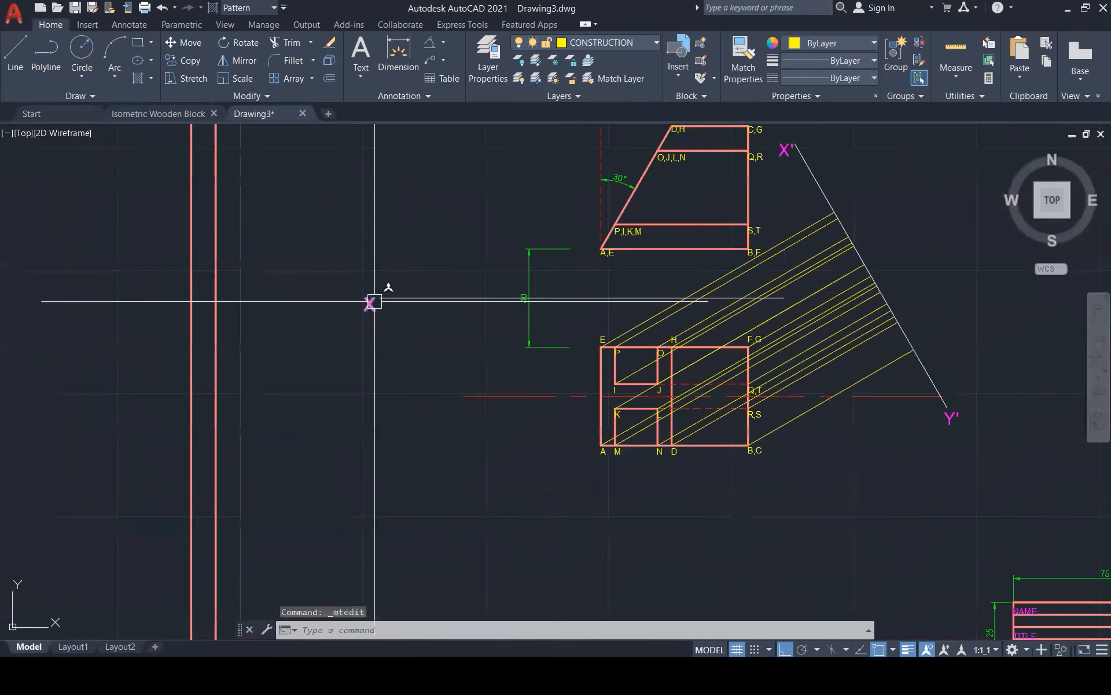
Copy the X label to the right end of the horizontal line and change the copy's text to Y
{"action": "left_click", "coordinate": [379, 298]}
{"action": "left_click", "coordinate": [379, 298]}
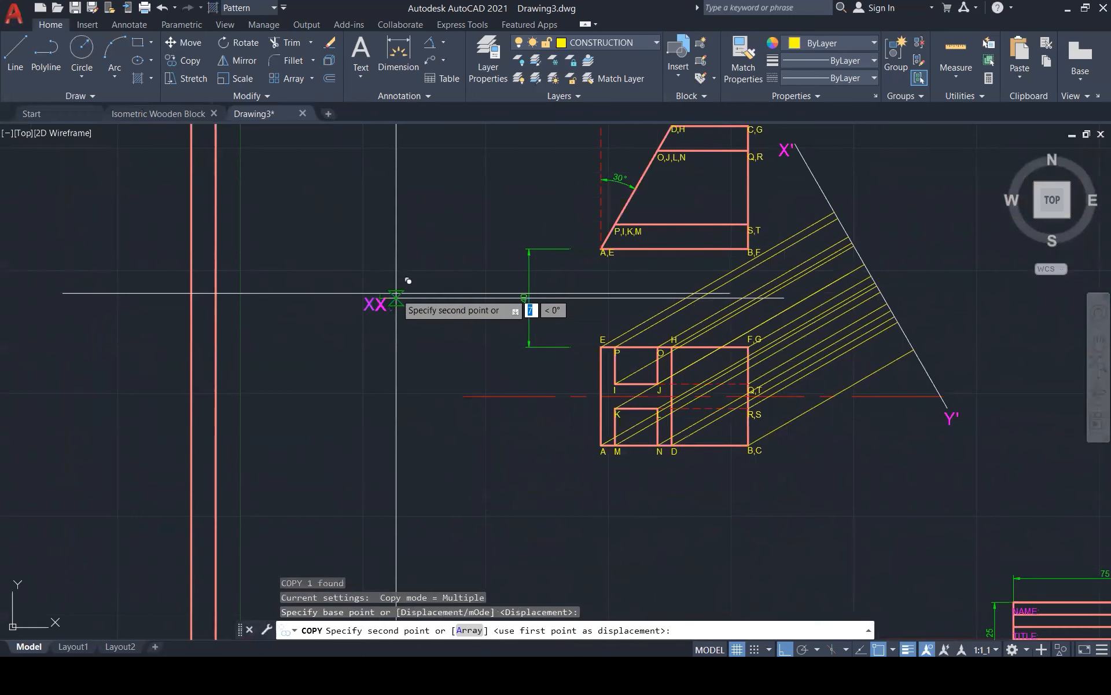
{"action": "scroll", "coordinate": [786, 289], "scroll_direction": "up", "scroll_amount": 2}
{"action": "scroll", "coordinate": [785, 290], "scroll_direction": "up", "scroll_amount": 5}
{"action": "left_click", "coordinate": [779, 313]}
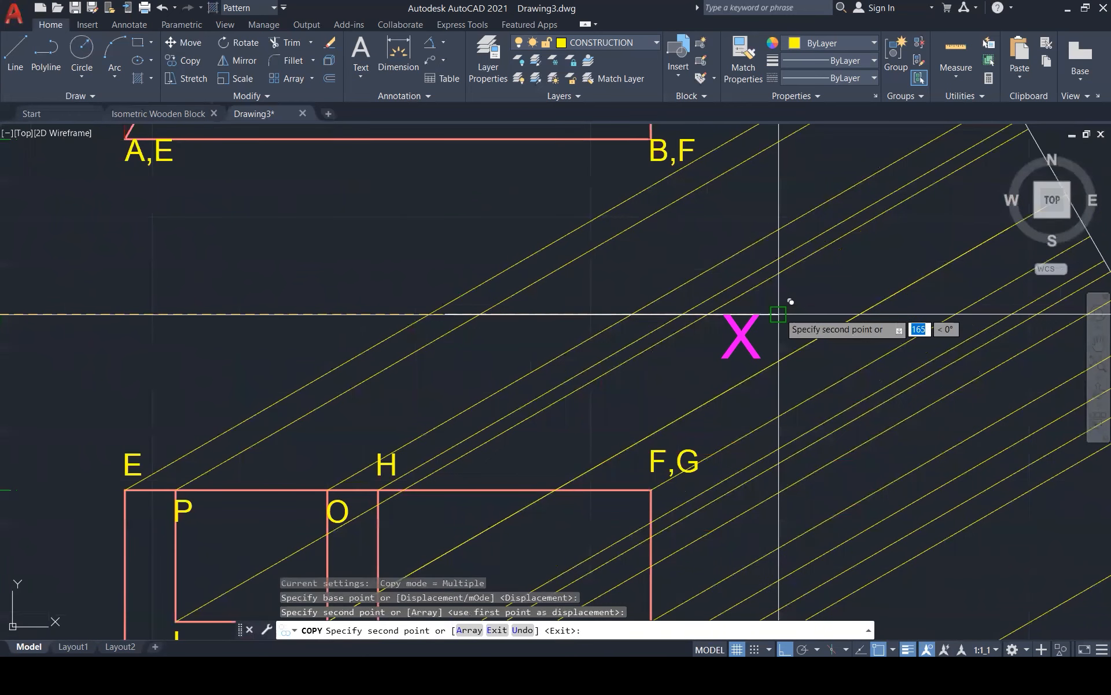
{"action": "key", "text": "Escape"}
{"action": "double_click", "coordinate": [758, 329]}
{"action": "left_click_drag", "start_coordinate": [759, 330], "coordinate": [685, 329]}
{"action": "type", "text": "Y"}
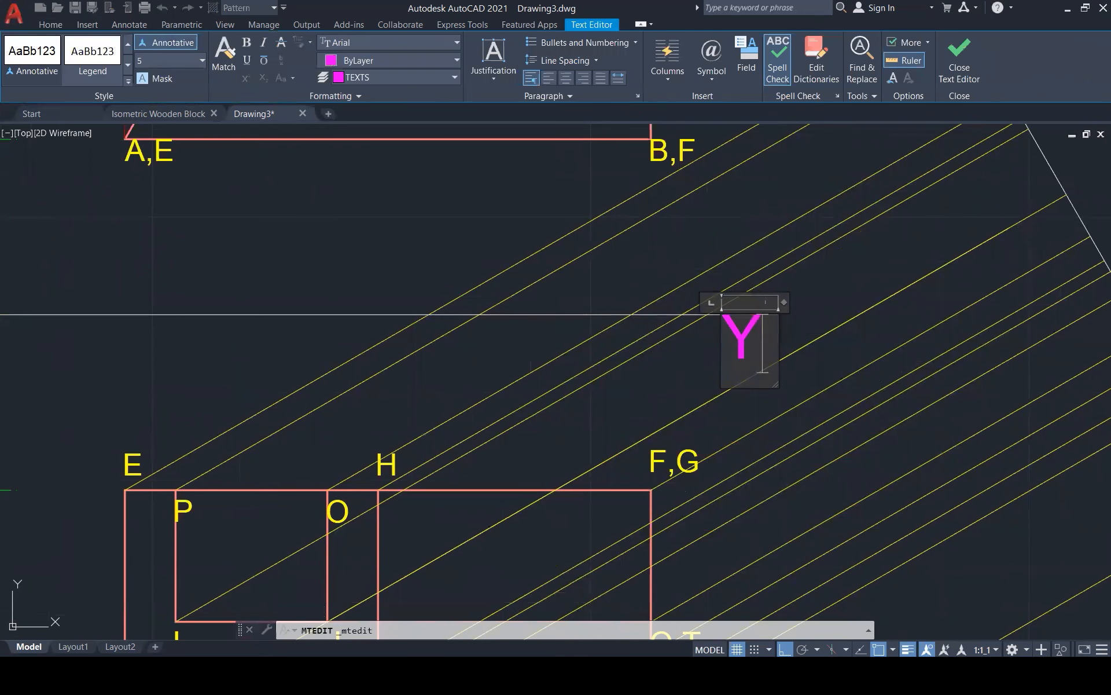
{"action": "left_click", "coordinate": [769, 262]}
Move the Y label horizontally so it sits just beyond the right end of the horizontal line
{"action": "left_click", "coordinate": [741, 330]}
{"action": "left_click", "coordinate": [722, 313]}
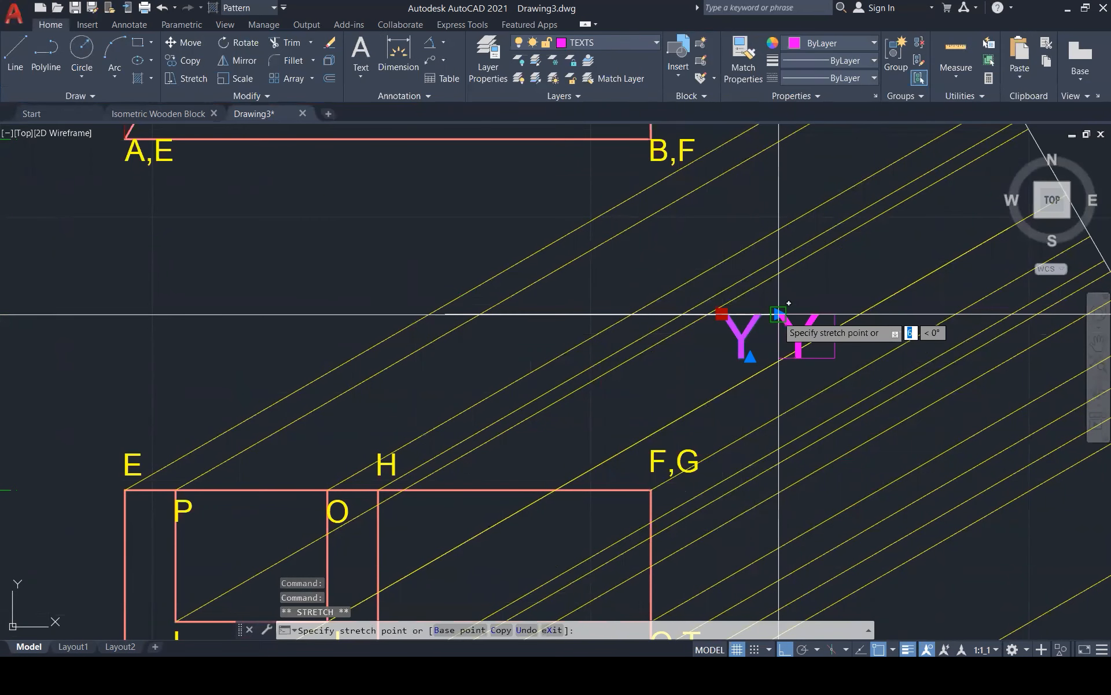
{"action": "scroll", "coordinate": [780, 314], "scroll_direction": "up", "scroll_amount": 5}
{"action": "left_click", "coordinate": [791, 311]}
{"action": "scroll", "coordinate": [789, 298], "scroll_direction": "down", "scroll_amount": 5}
{"action": "key", "text": "Escape"}
{"action": "key", "text": "Escape"}
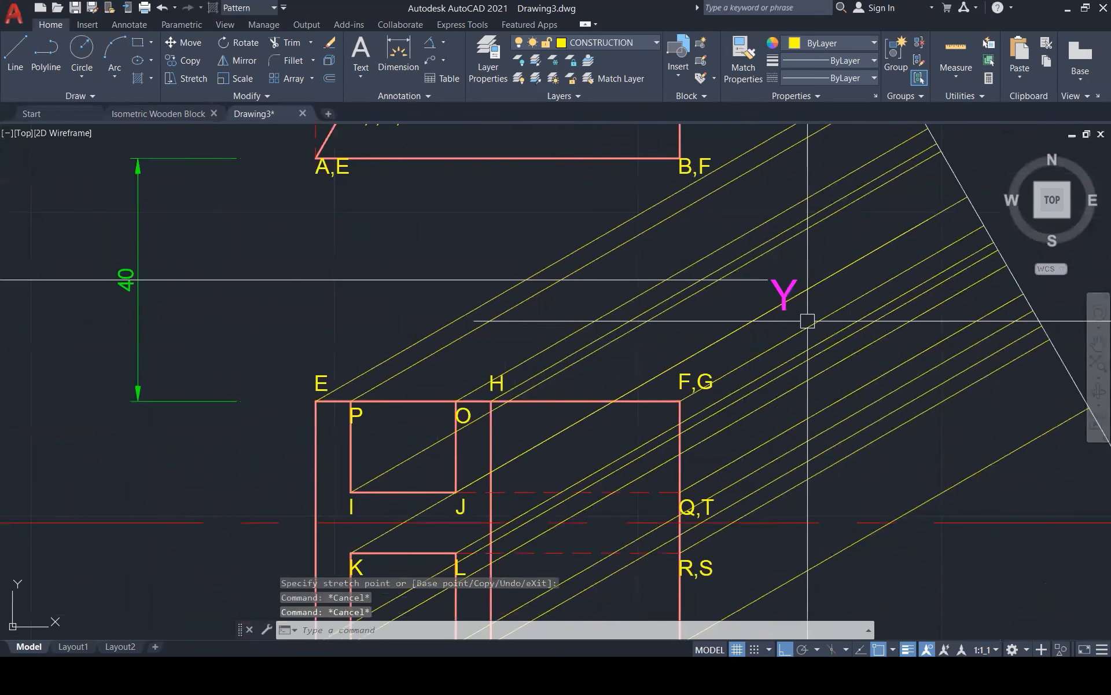
{"action": "scroll", "coordinate": [810, 324], "scroll_direction": "down", "scroll_amount": 3}
{"action": "scroll", "coordinate": [812, 464], "scroll_direction": "down", "scroll_amount": 1}
{"action": "left_click_drag", "start_coordinate": [348, 341], "coordinate": [360, 353]}
{"action": "left_click_drag", "start_coordinate": [963, 459], "coordinate": [971, 476]}
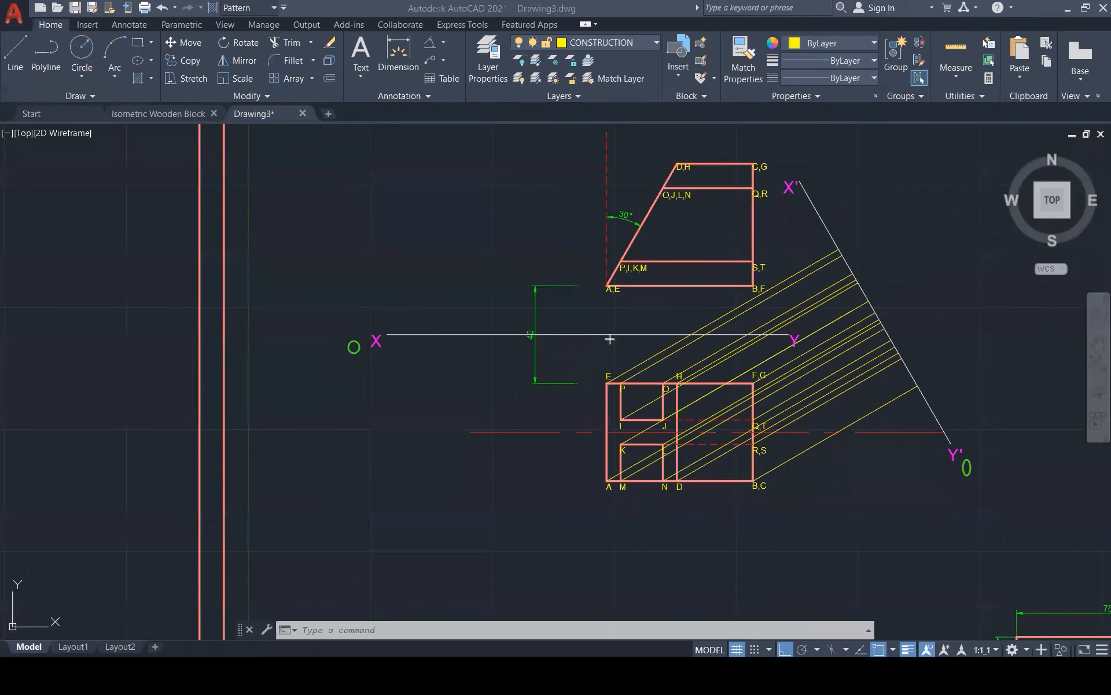
{"action": "left_click_drag", "start_coordinate": [610, 334], "coordinate": [609, 283]}
{"action": "left_click_drag", "start_coordinate": [630, 332], "coordinate": [625, 267]}
{"action": "mouse_move", "coordinate": [678, 334]}
{"action": "left_mouse_down"}
{"action": "mouse_move", "coordinate": [695, 166]}
{"action": "mouse_move", "coordinate": [679, 165]}
{"action": "left_mouse_up"}
Delete the vertical 40 mm spacing dimension between the front elevation and the plan
{"action": "left_click", "coordinate": [534, 305]}
{"action": "key", "text": "Delete"}
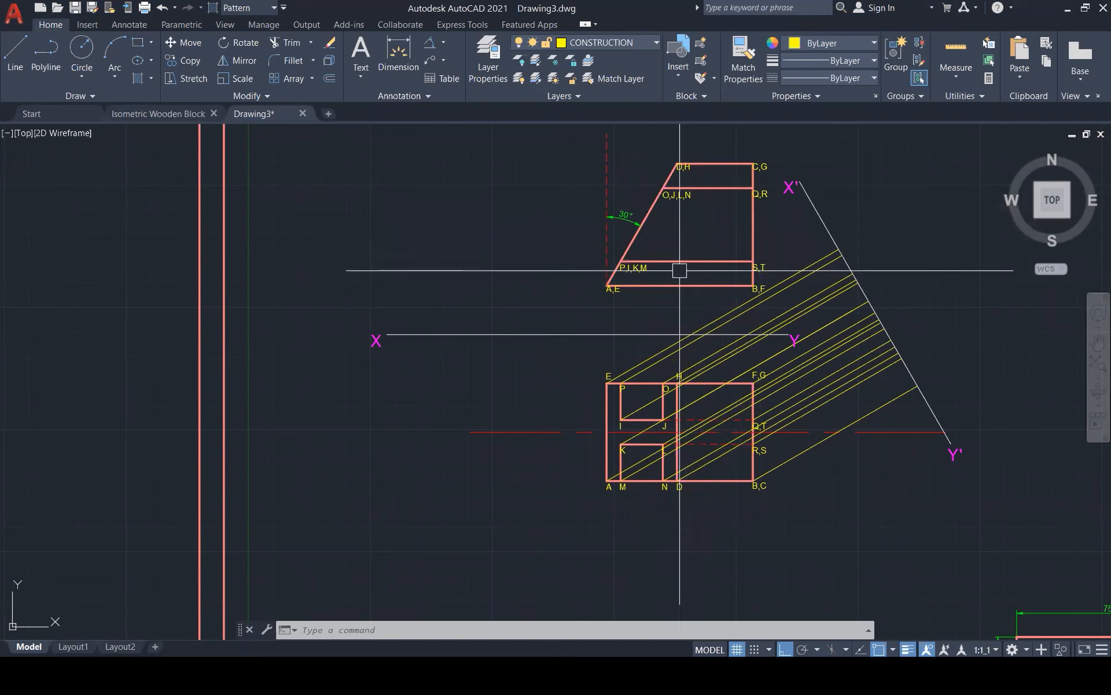
Examine the front elevation's horizontal edges and their labelled points in relation to the XY line
{"action": "left_click", "coordinate": [662, 287]}
{"action": "left_click", "coordinate": [682, 261]}
{"action": "left_click", "coordinate": [690, 188]}
{"action": "left_click", "coordinate": [729, 166]}
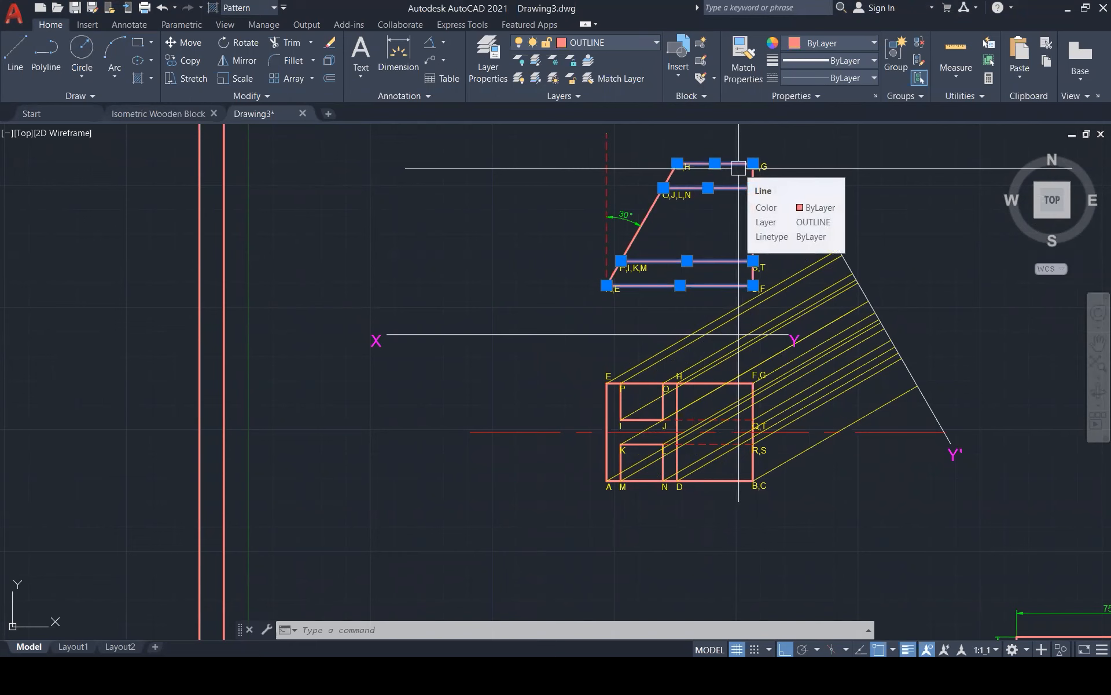
{"action": "key", "text": "Escape"}
{"action": "key", "text": "Escape"}
{"action": "scroll", "coordinate": [660, 282], "scroll_direction": "up", "scroll_amount": 2}
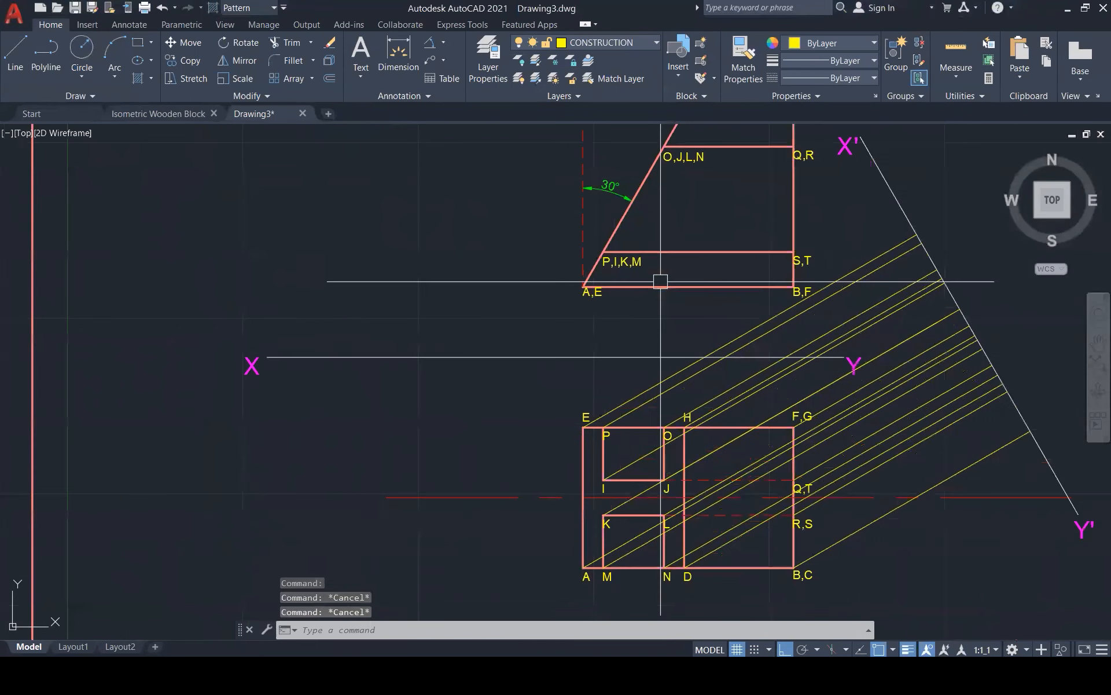
{"action": "scroll", "coordinate": [660, 281], "scroll_direction": "up", "scroll_amount": 1}
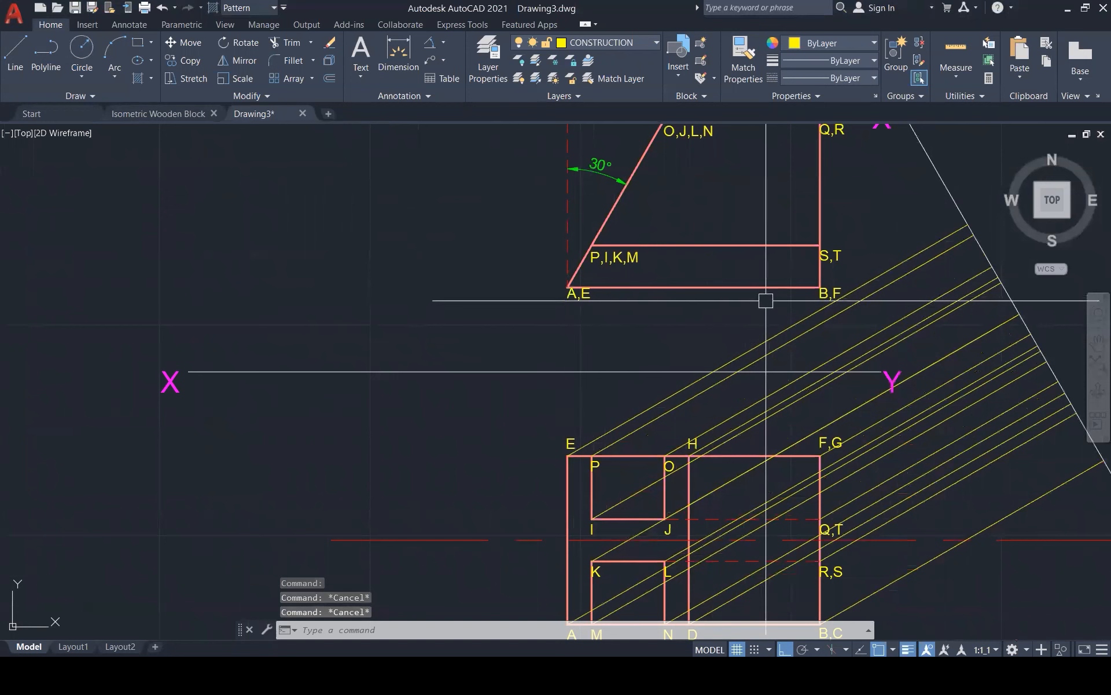
{"action": "left_click", "coordinate": [722, 290]}
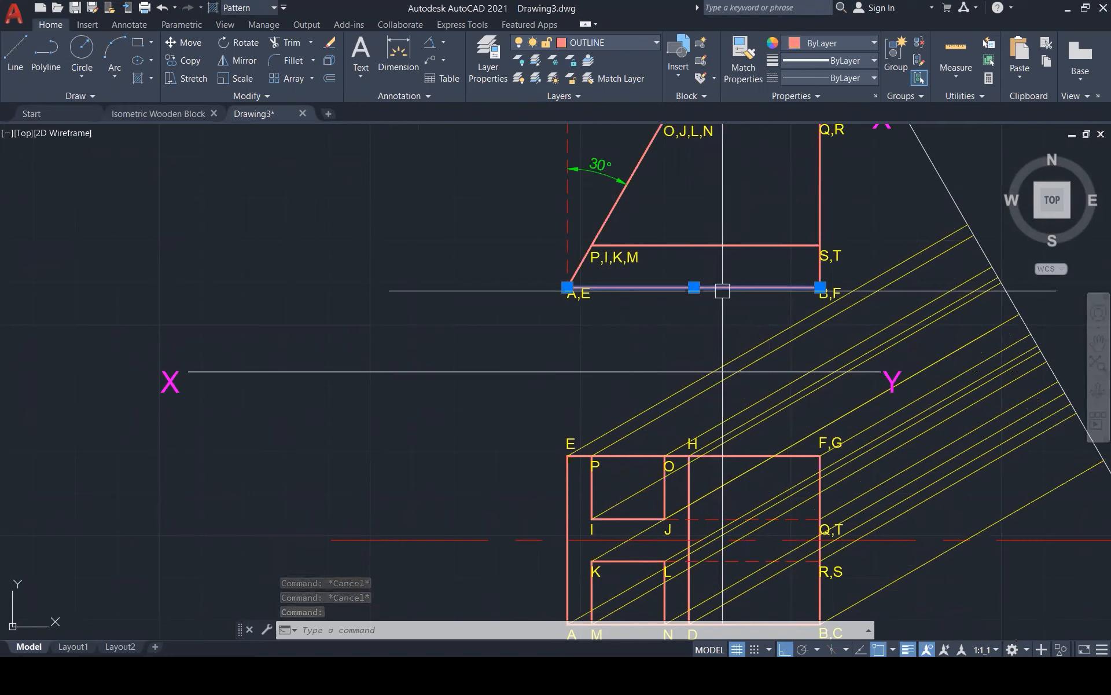
{"action": "key", "text": "Escape"}
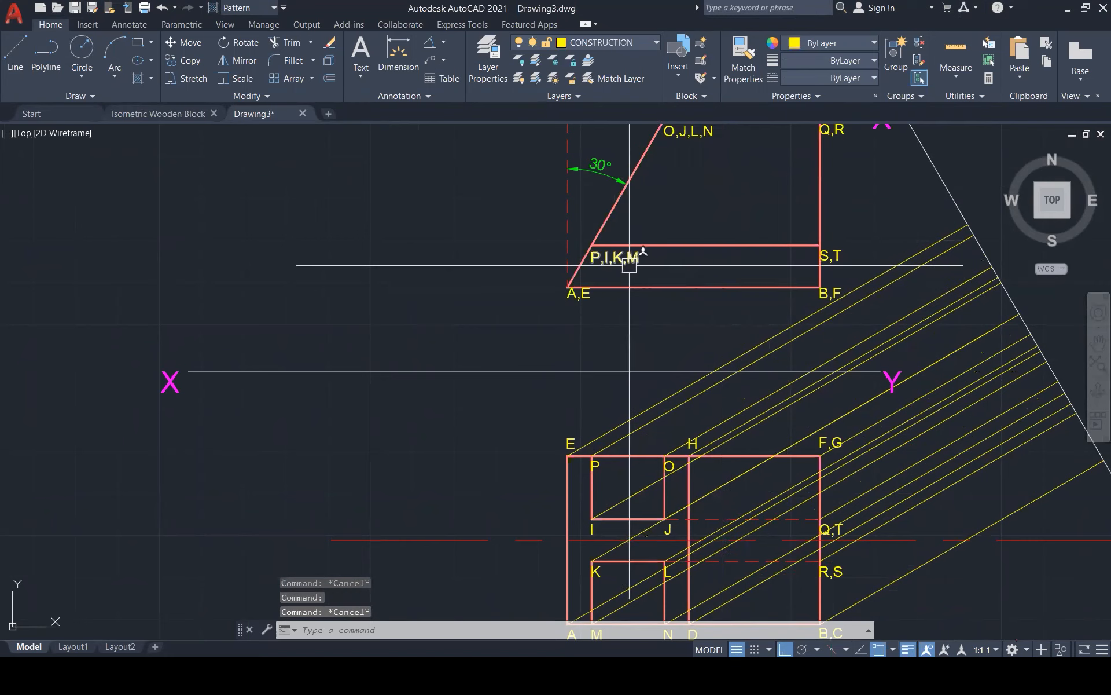
{"action": "left_click", "coordinate": [676, 245]}
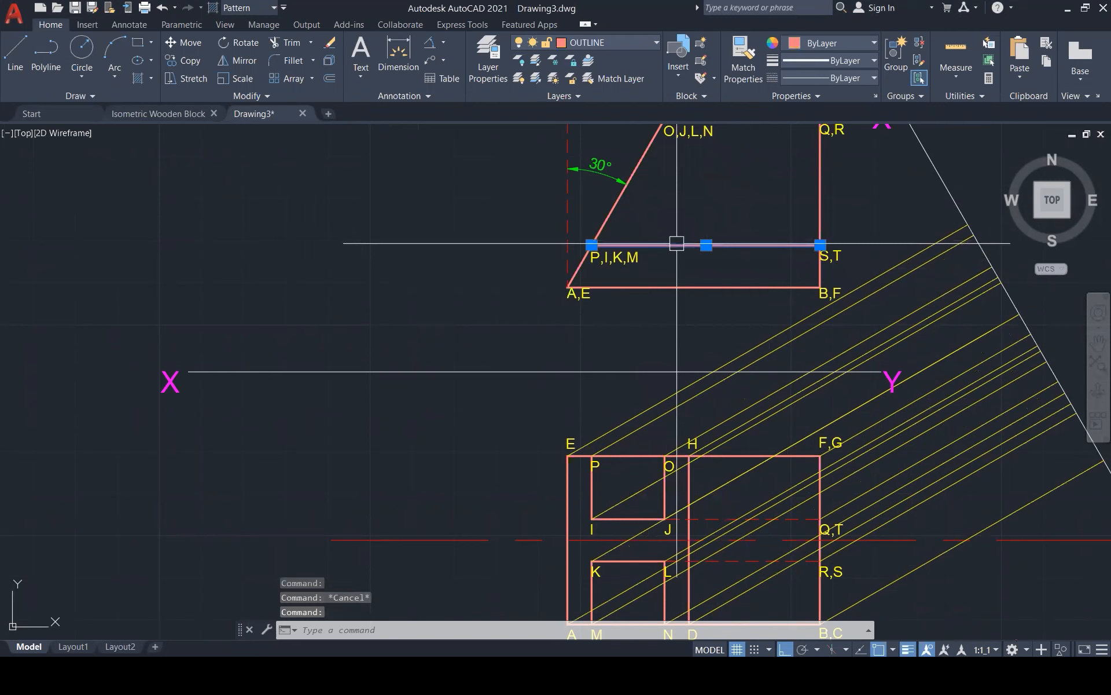
{"action": "scroll", "coordinate": [653, 266], "scroll_direction": "down", "scroll_amount": 2}
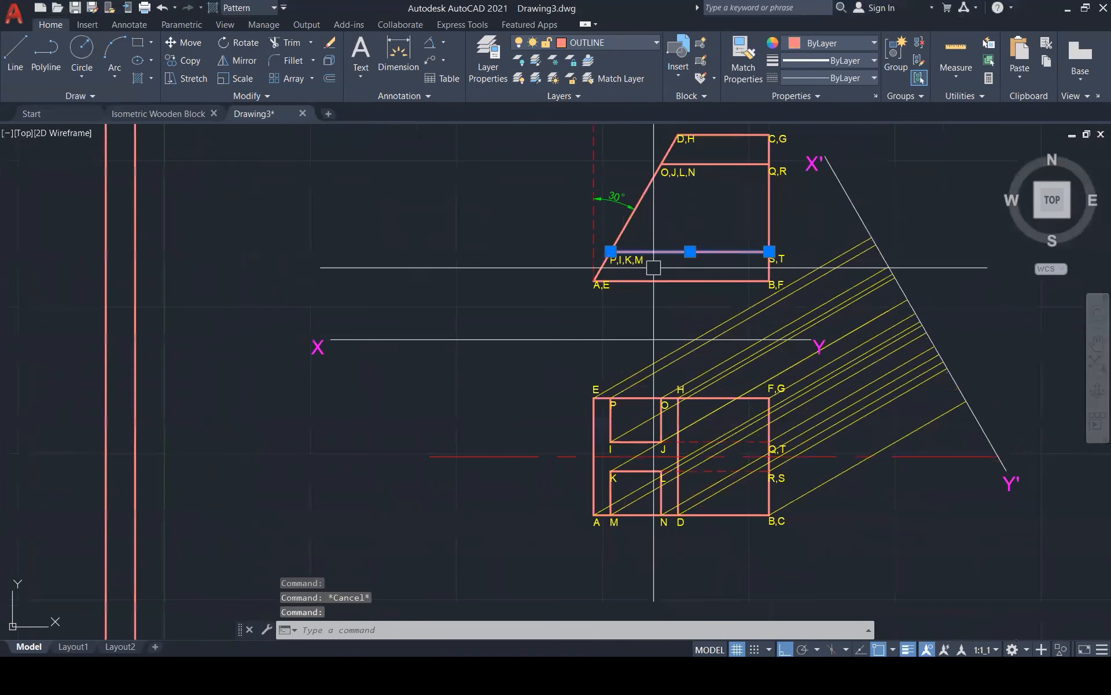
{"action": "key", "text": "Escape"}
{"action": "key", "text": "Escape"}
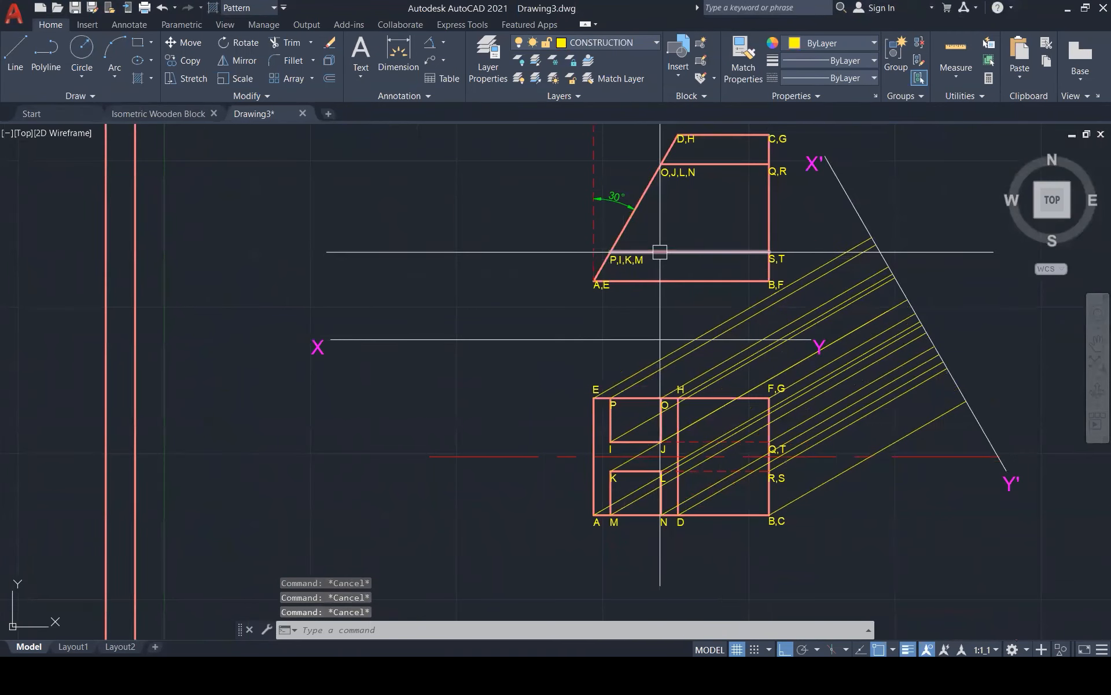